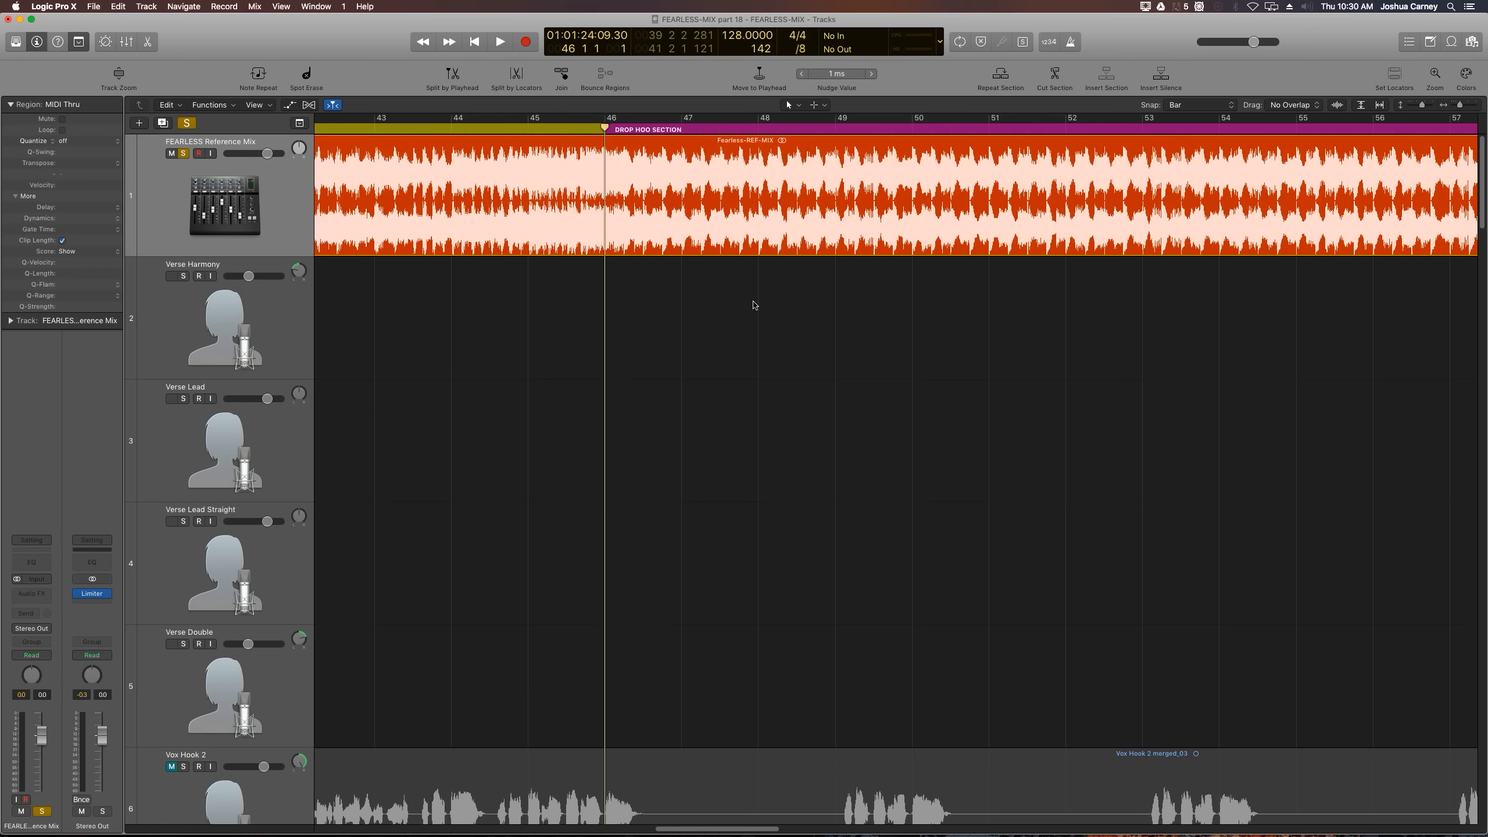
Step: Play the FEARLESS Reference Mix from the start of the DROP HOO SECTION for about seven bars
key(space)
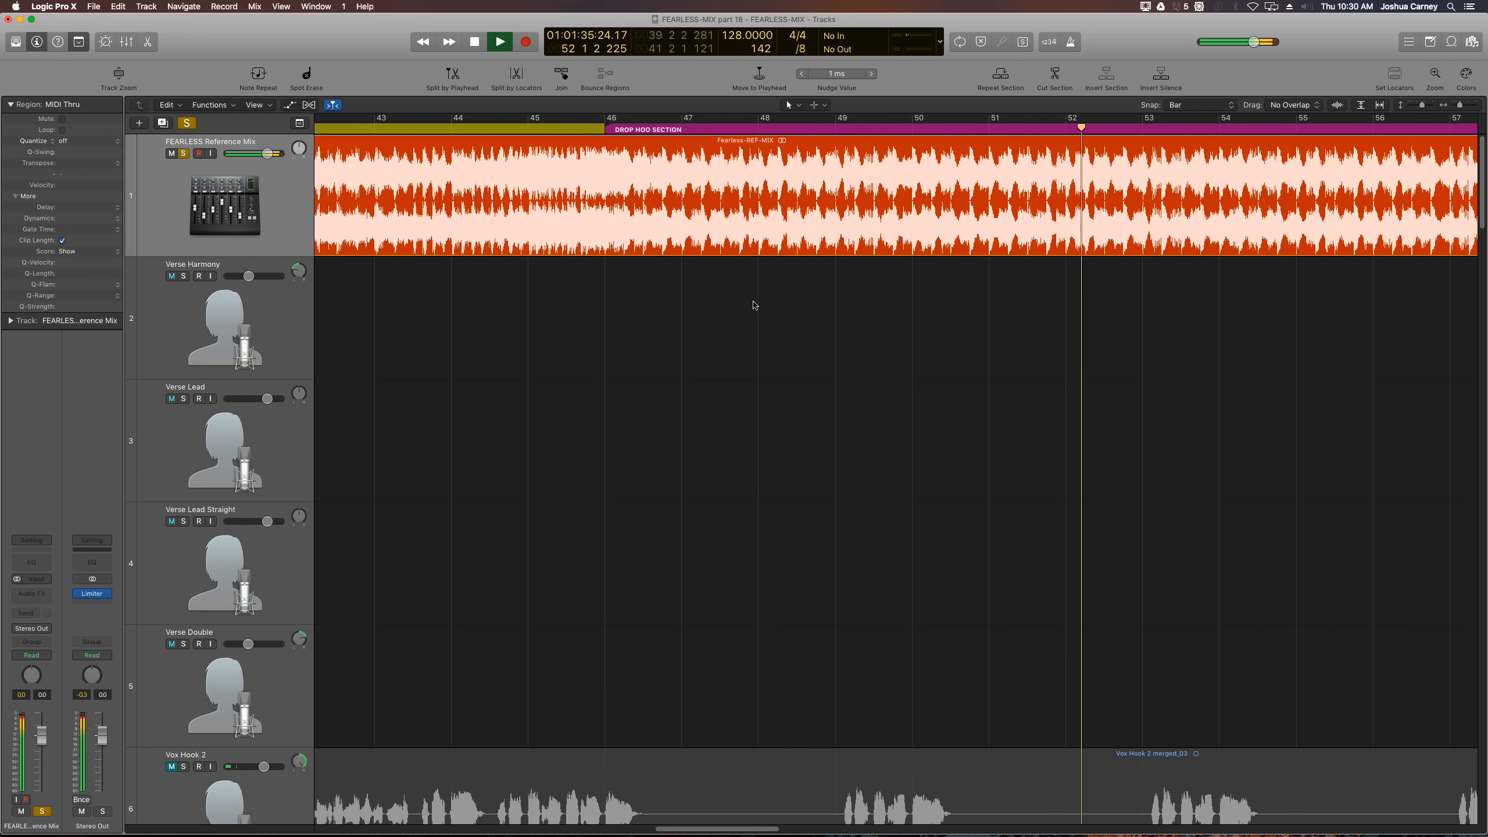
key(space)
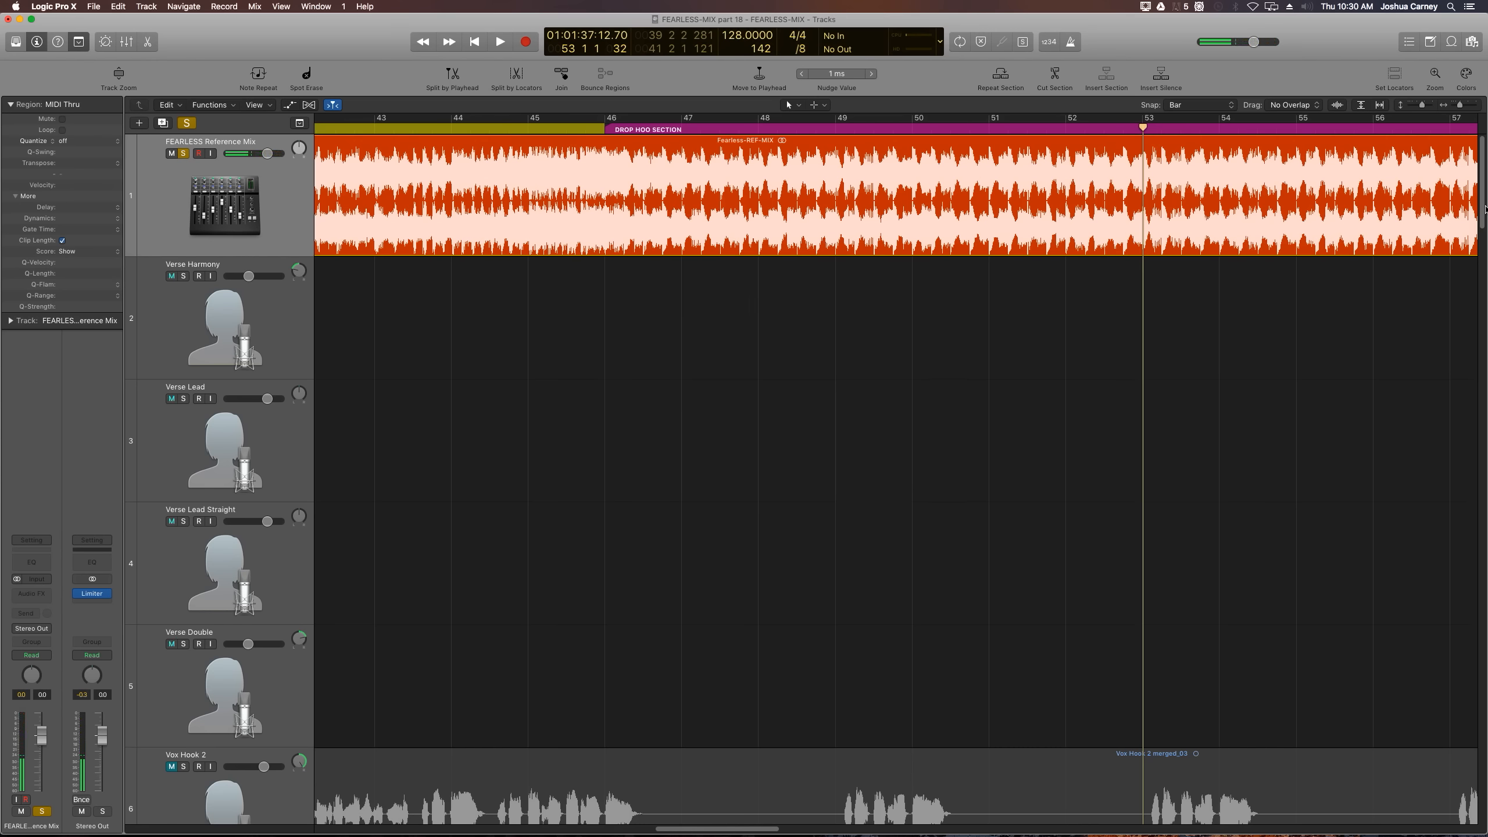
Step: Solo the four Vox Hoo Hi and Lo tracks and take the FEARLESS Reference Mix track out of solo
drag(1483, 208, 1450, 345)
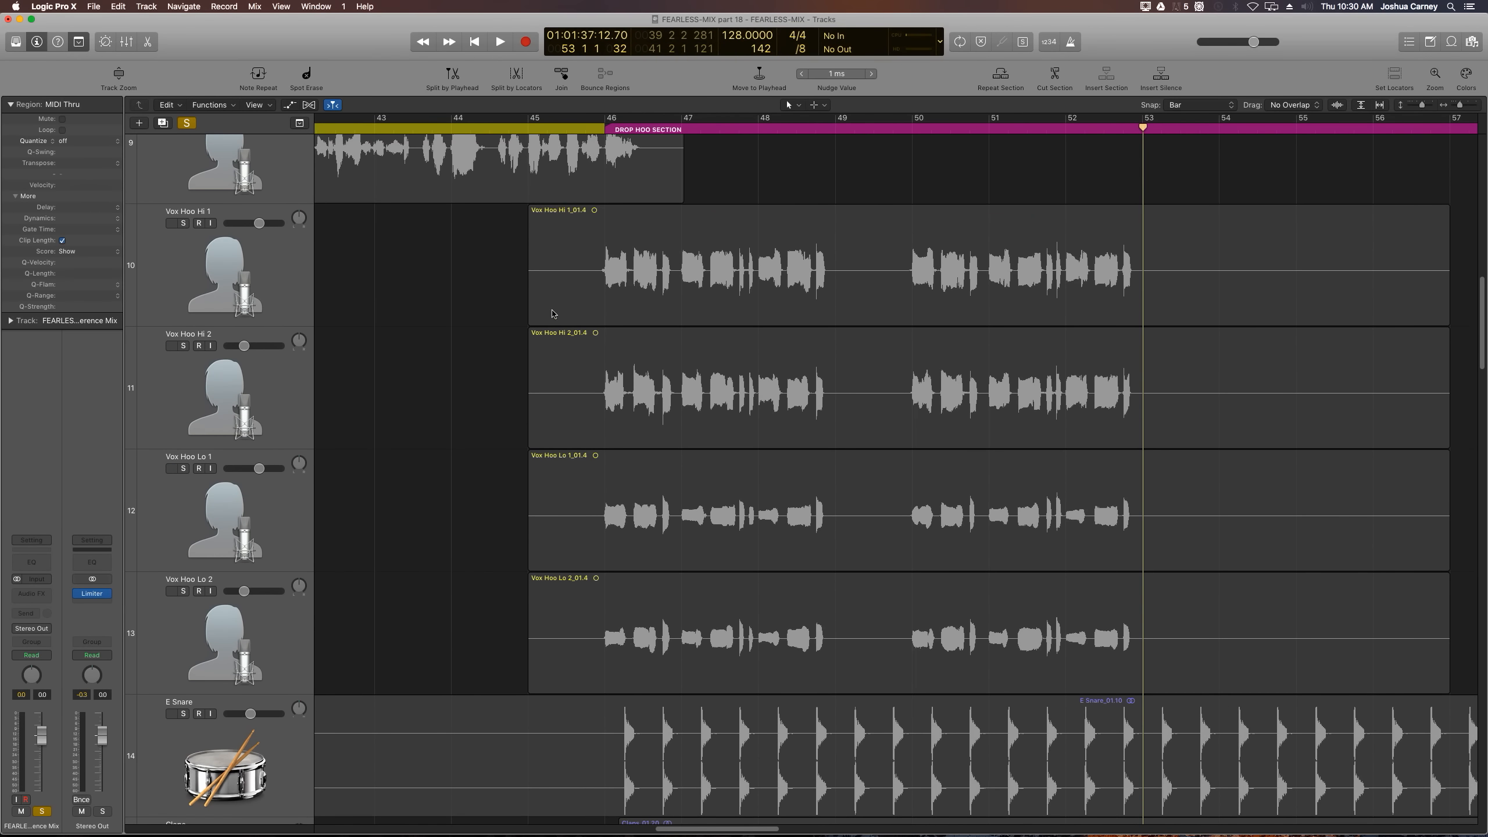
drag(183, 223, 183, 591)
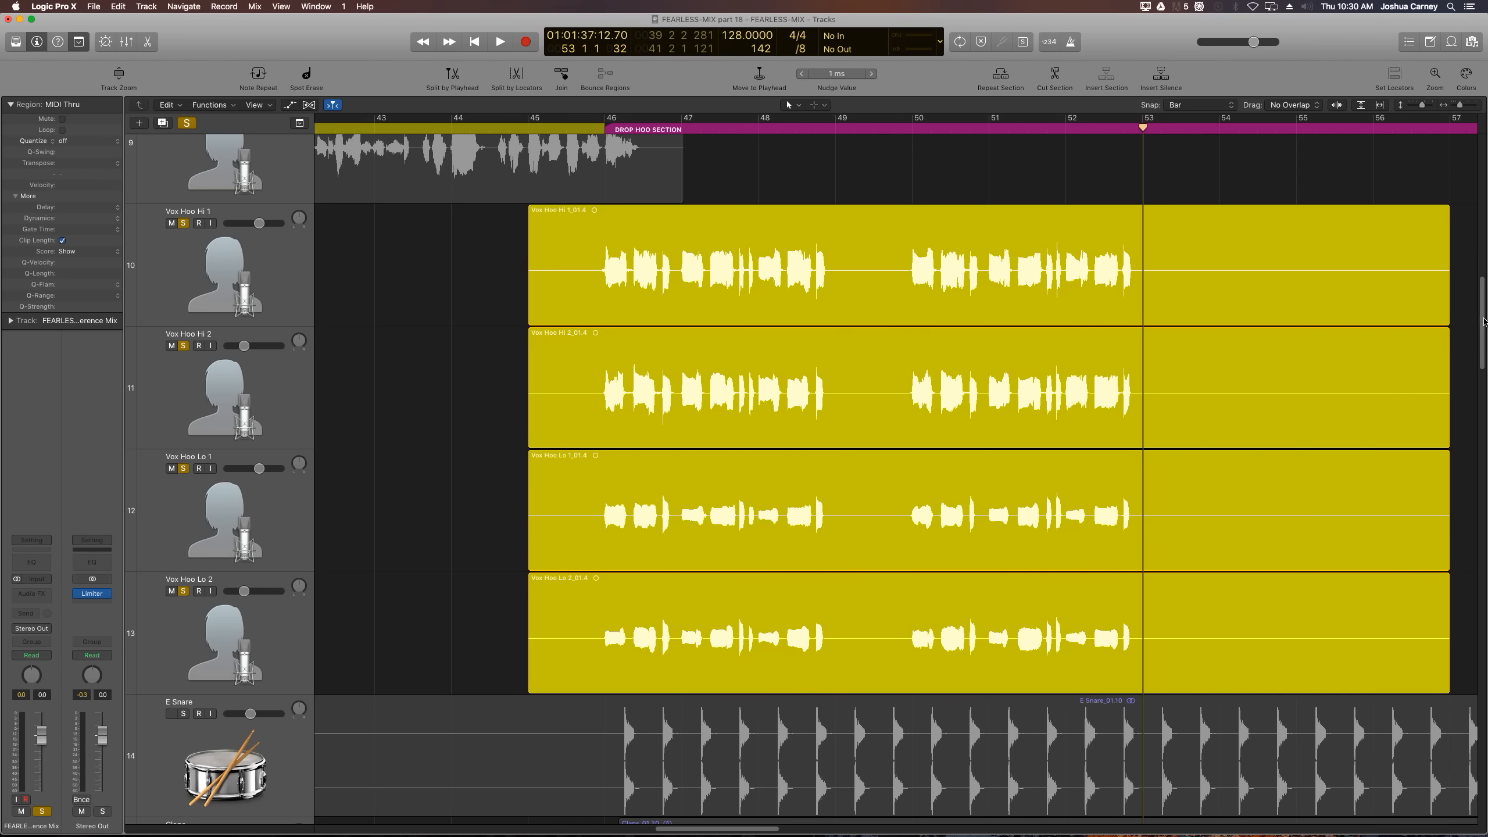
drag(451, 282, 565, 367)
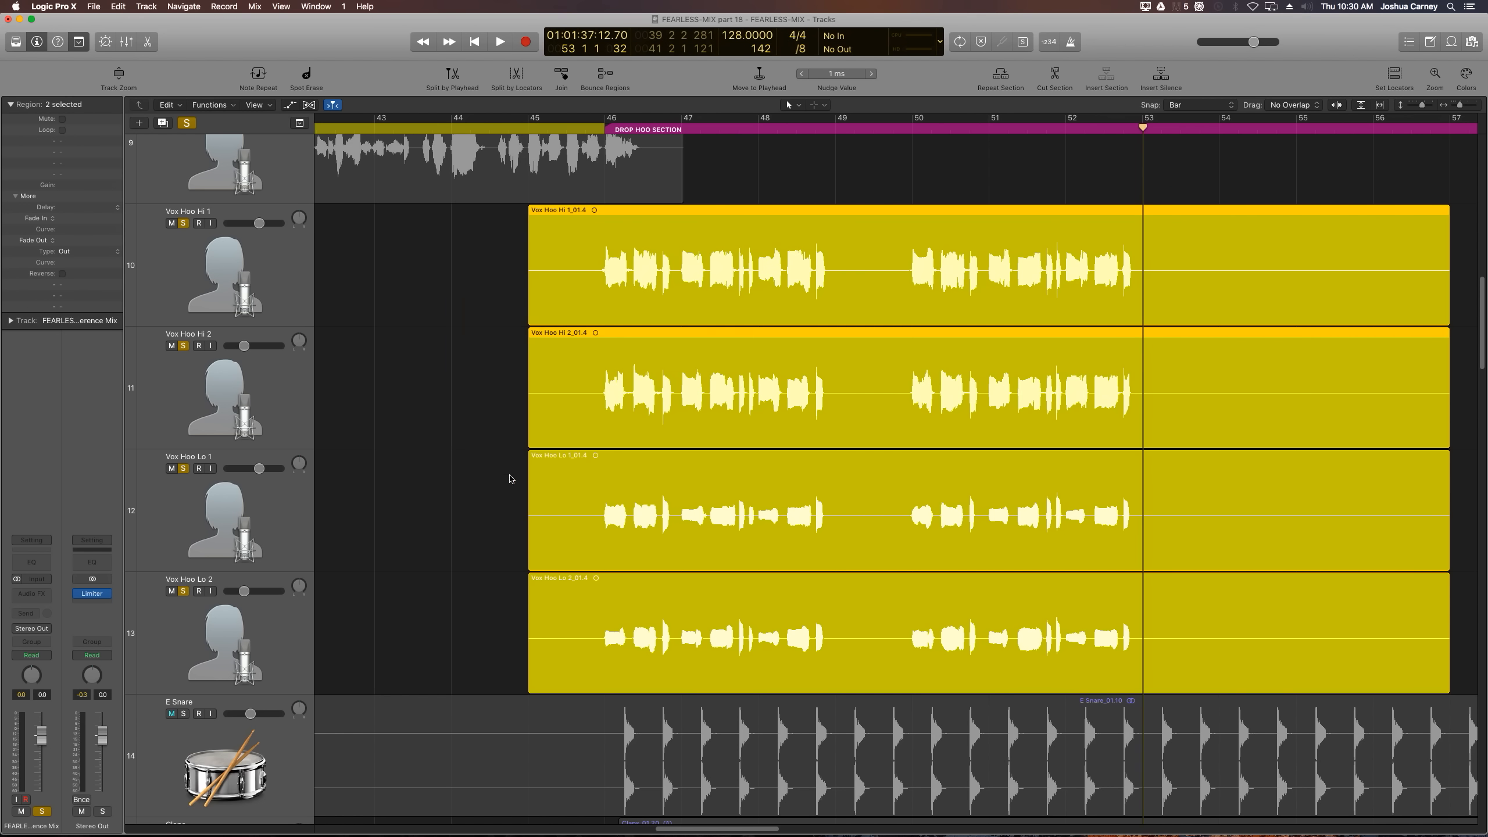
drag(488, 519, 583, 627)
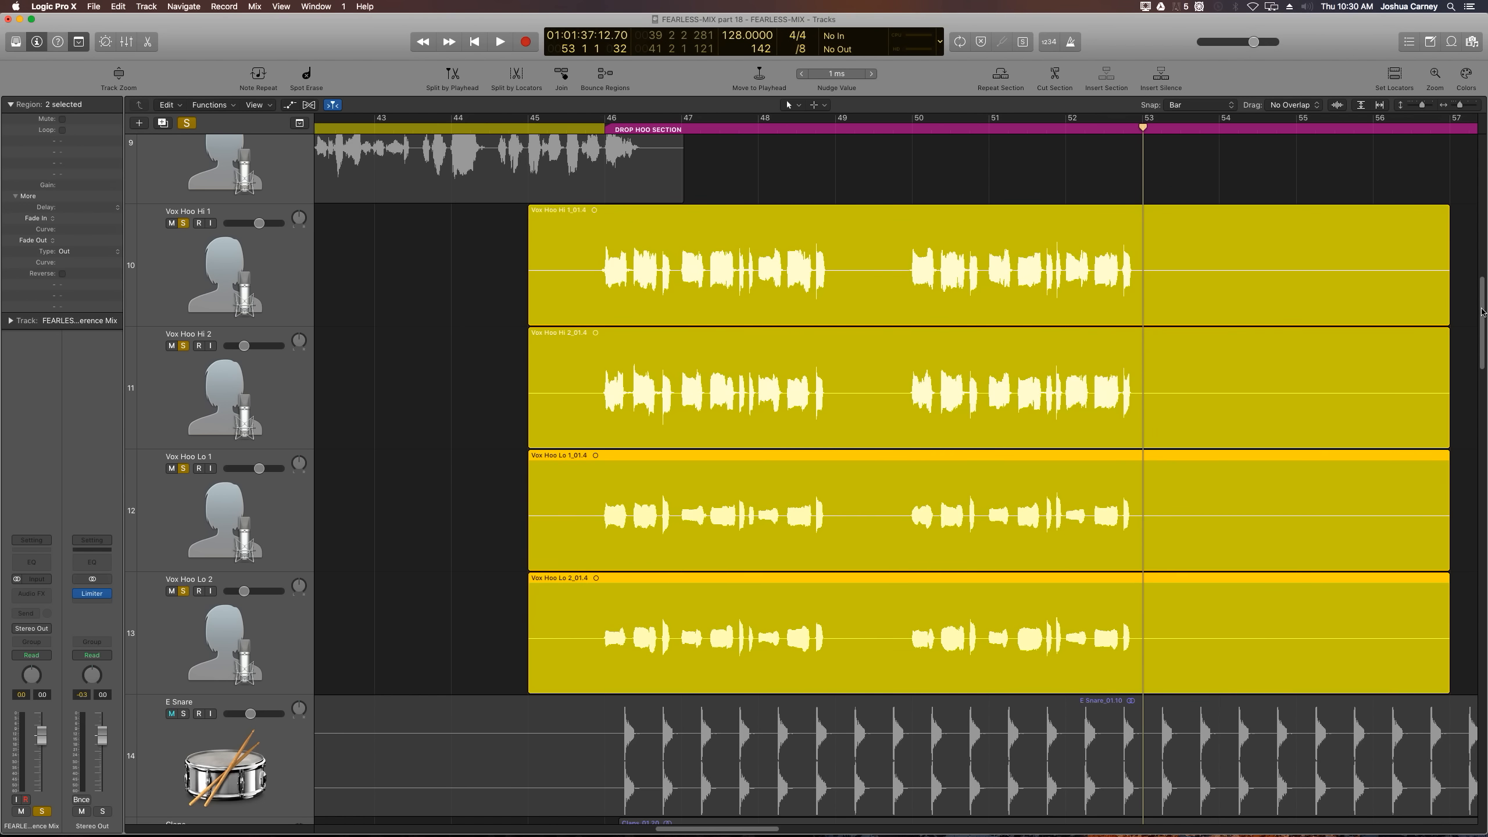
scroll(1473, 292, up, 15)
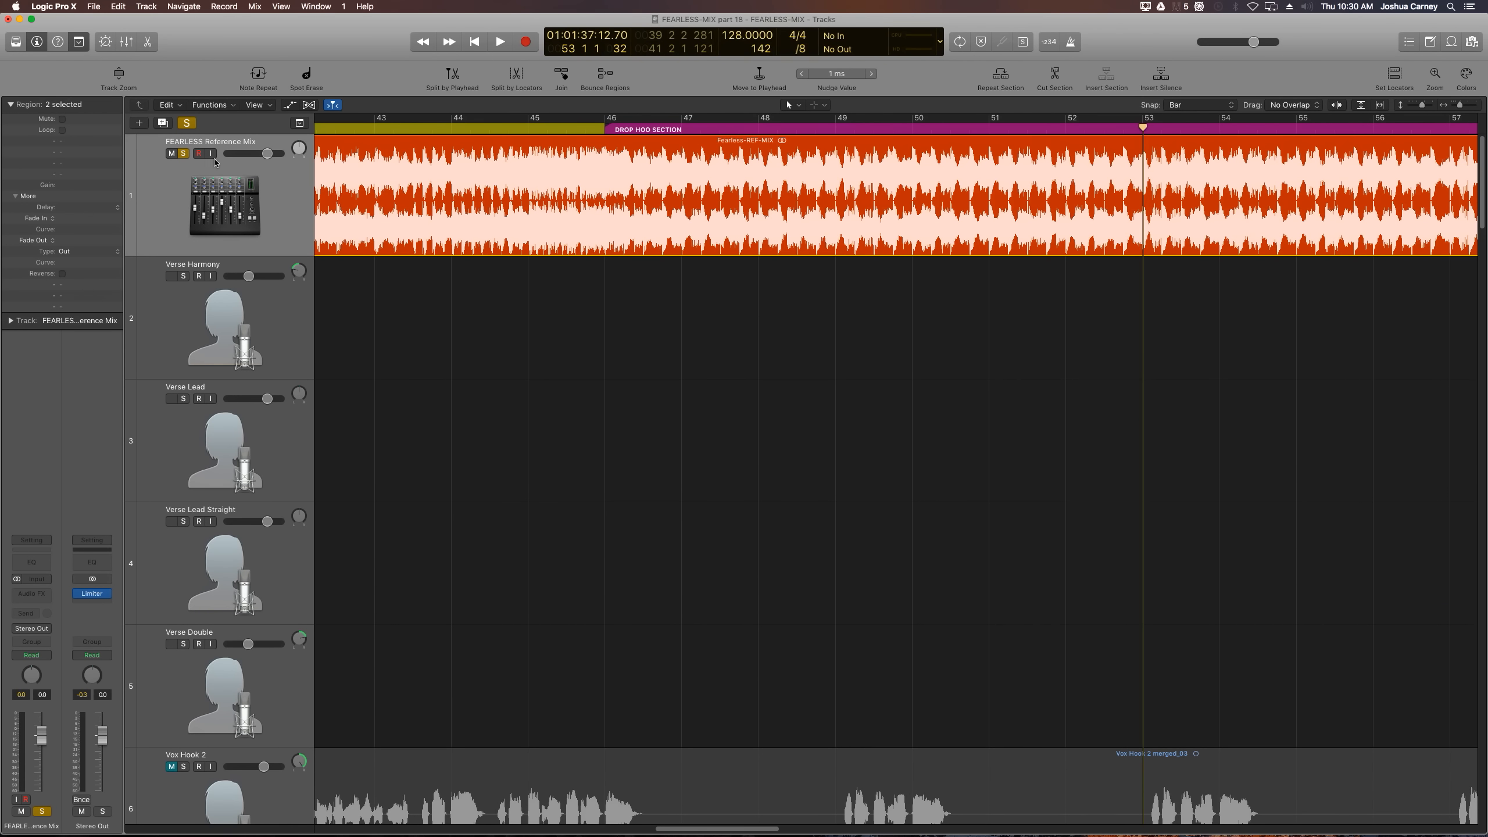
click(183, 155)
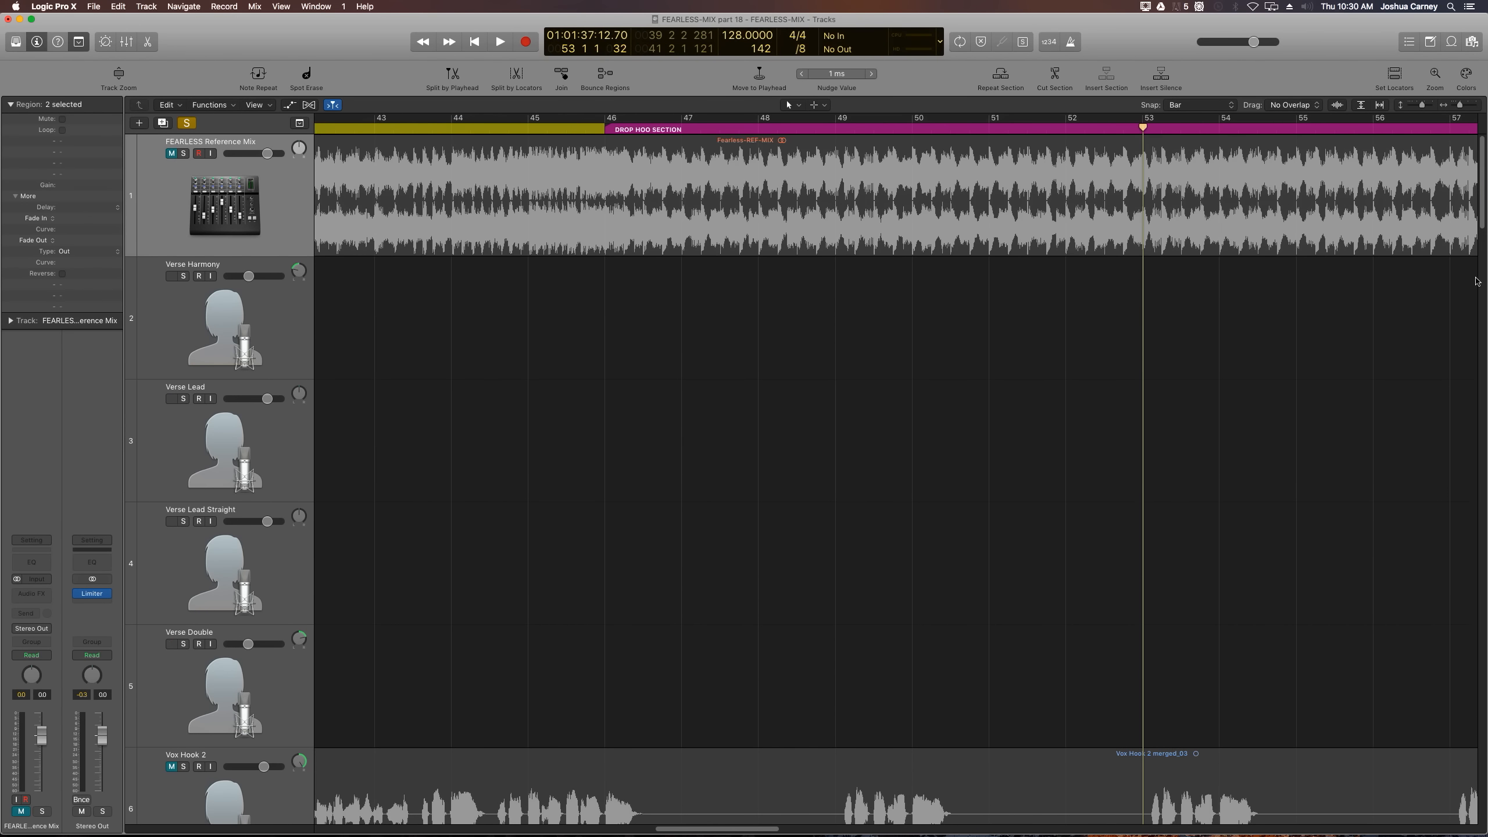
Step: Set a cycle range from bar 46 to bar 54 and play back the soloed Vox Hoo tracks
scroll(1477, 281, down, 15)
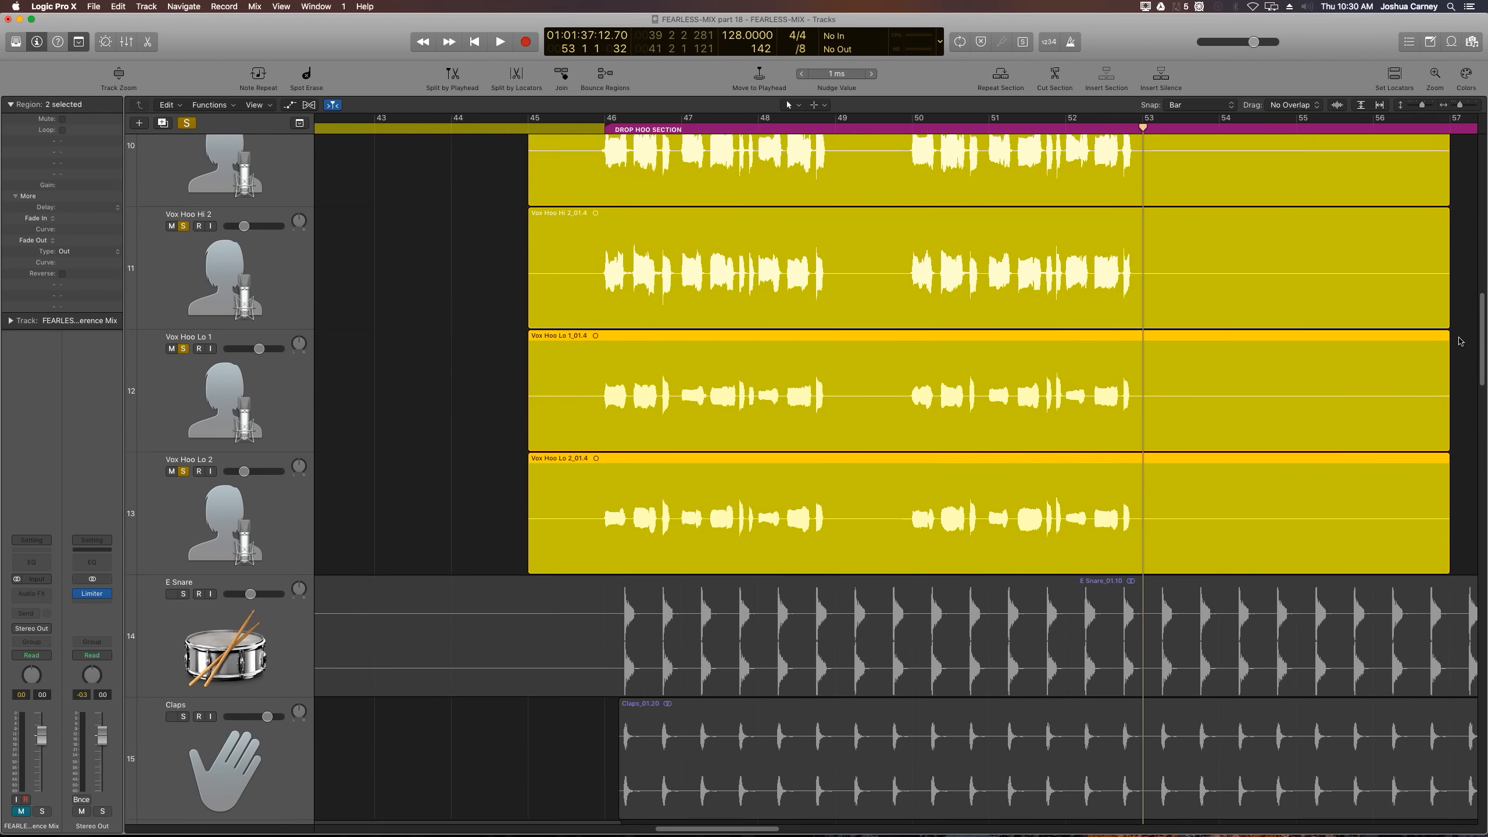
scroll(1461, 340, up, 1)
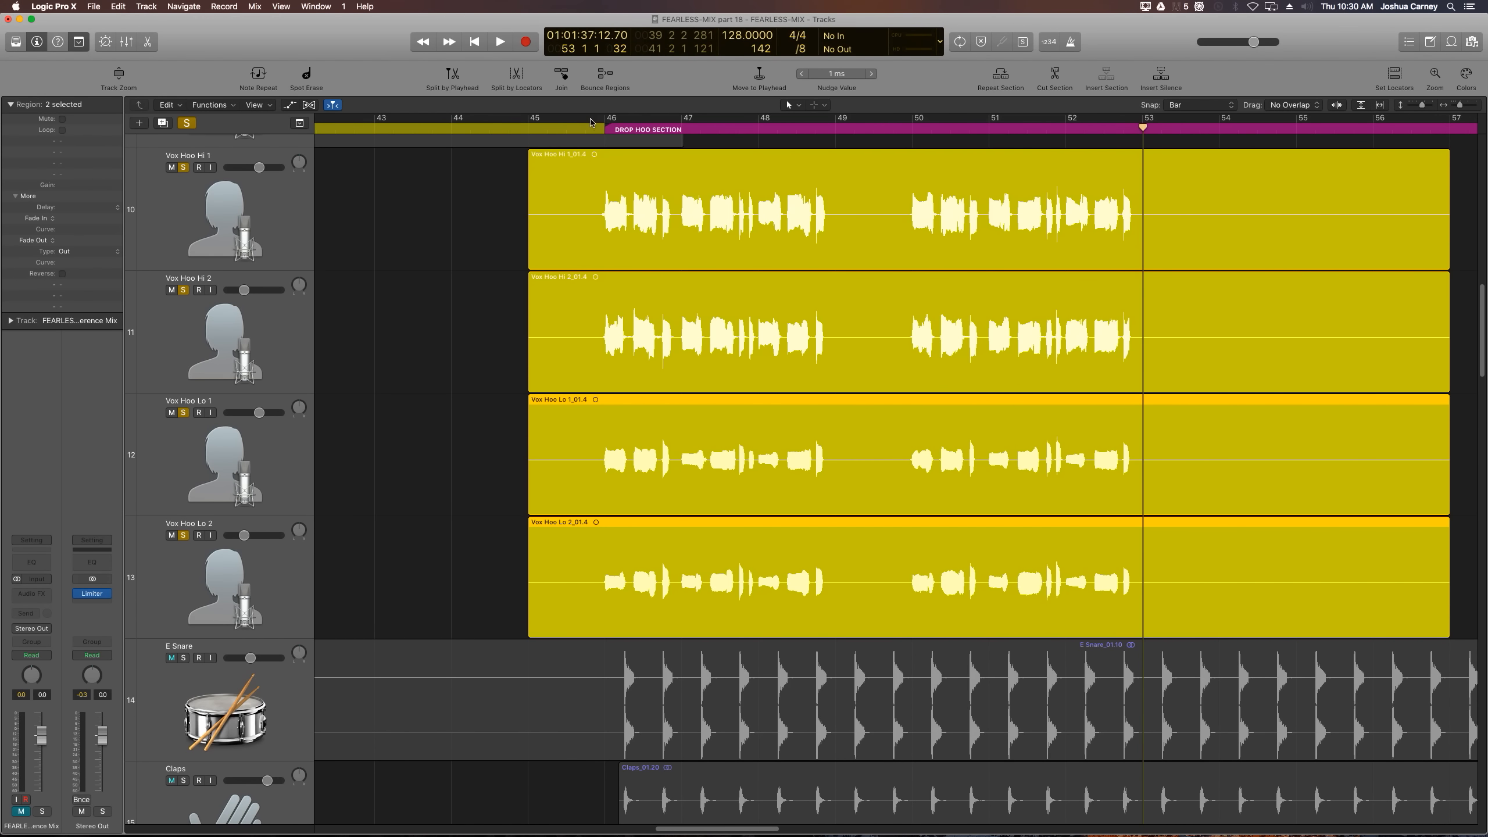
drag(619, 121, 1138, 132)
key(space)
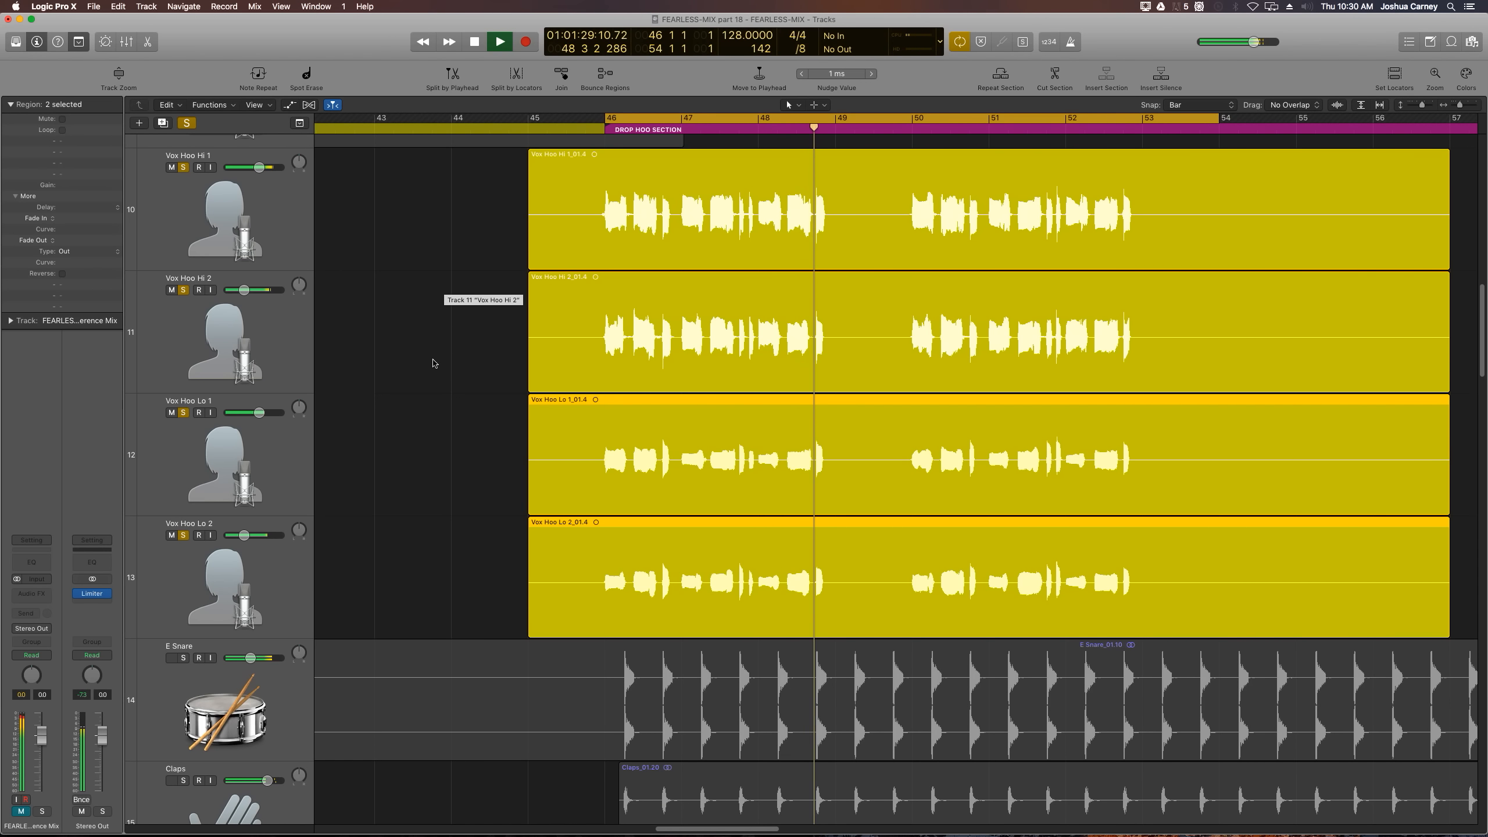
click(444, 274)
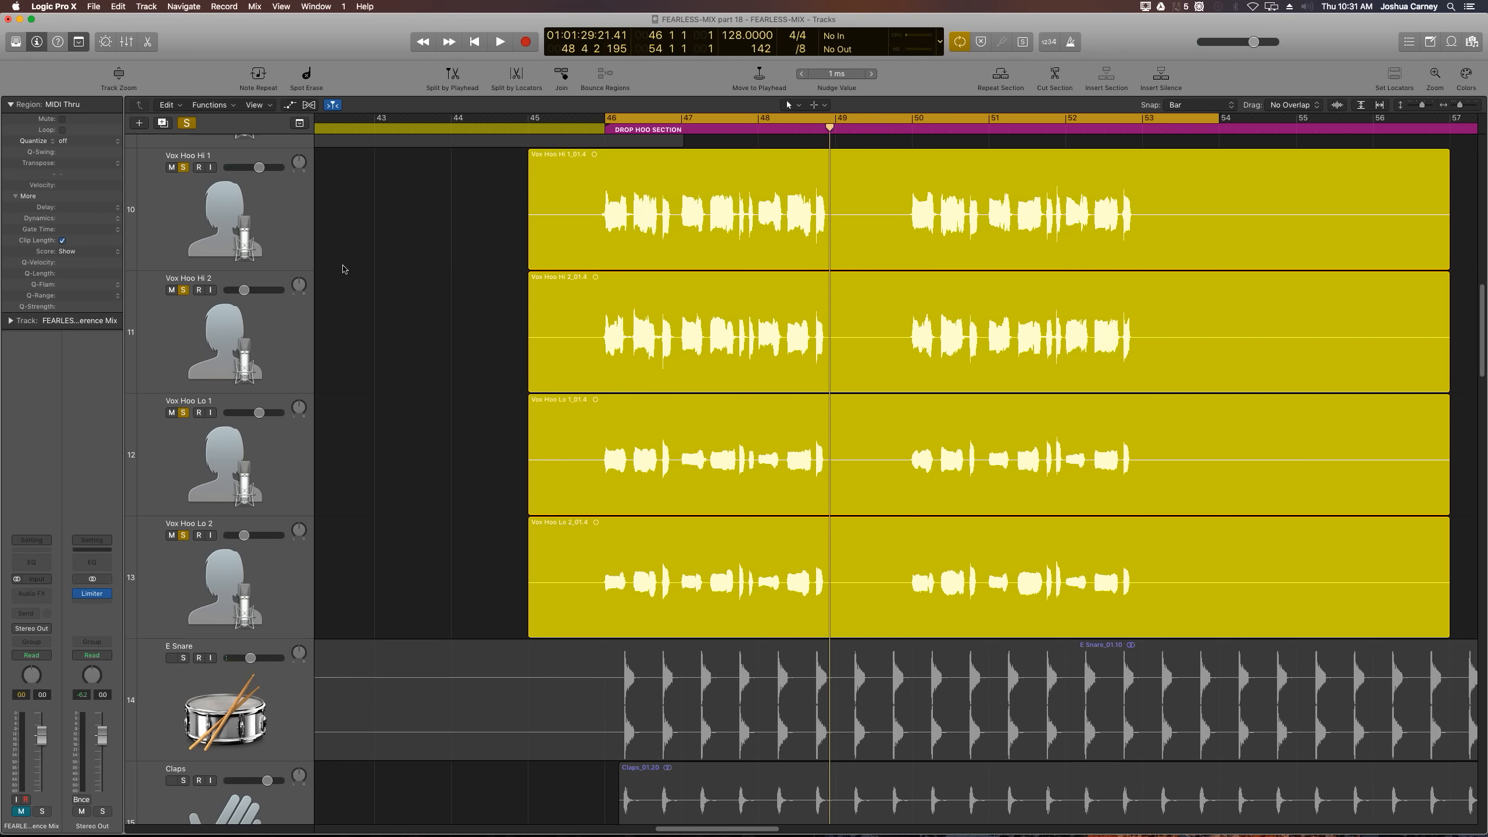
Step: Reorder the vocal tracks by moving Vox Hoo Hi 2 below Vox Hoo Lo 1
click(274, 230)
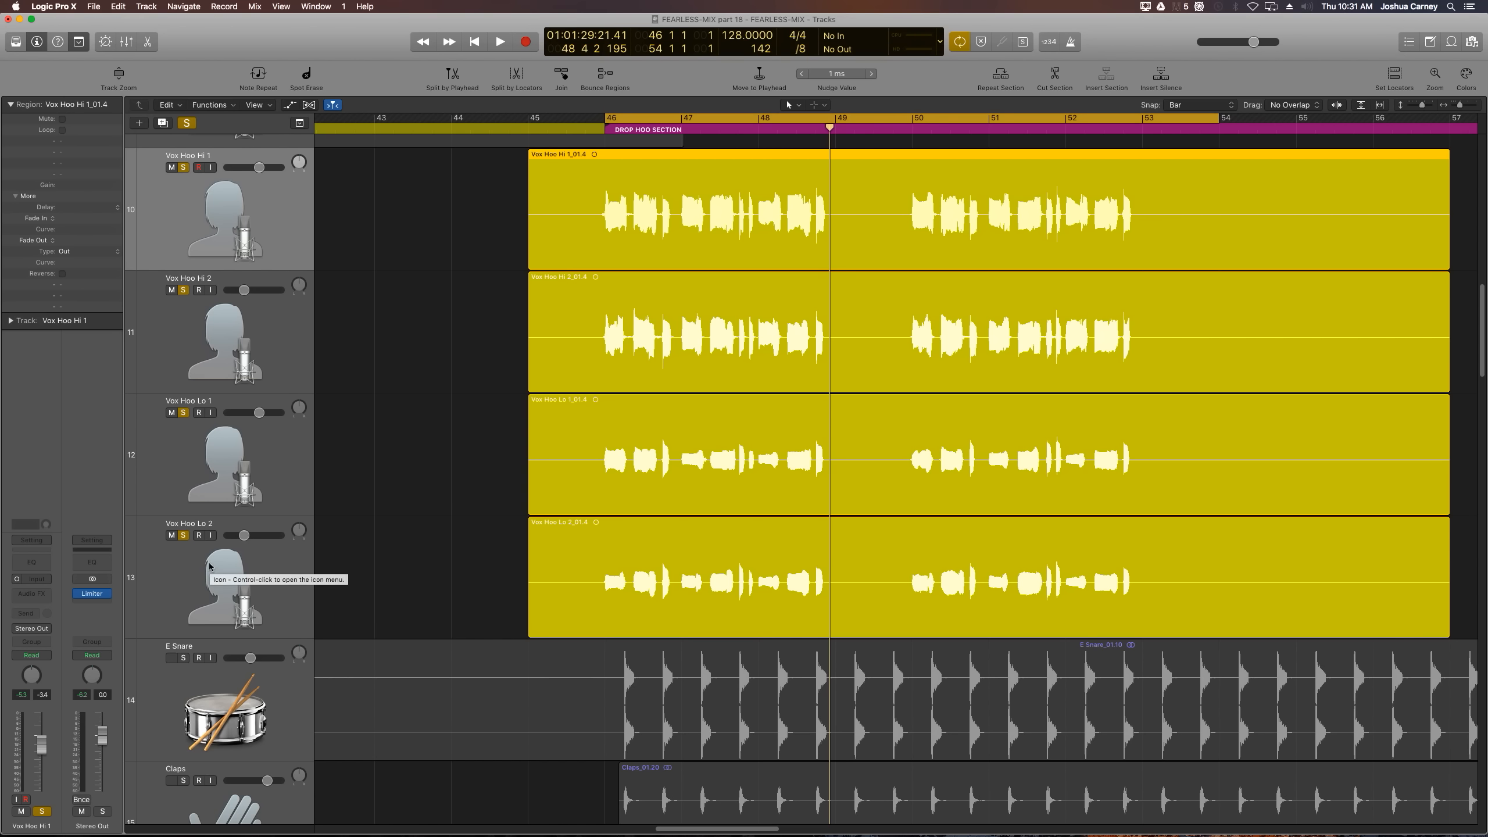
click(354, 284)
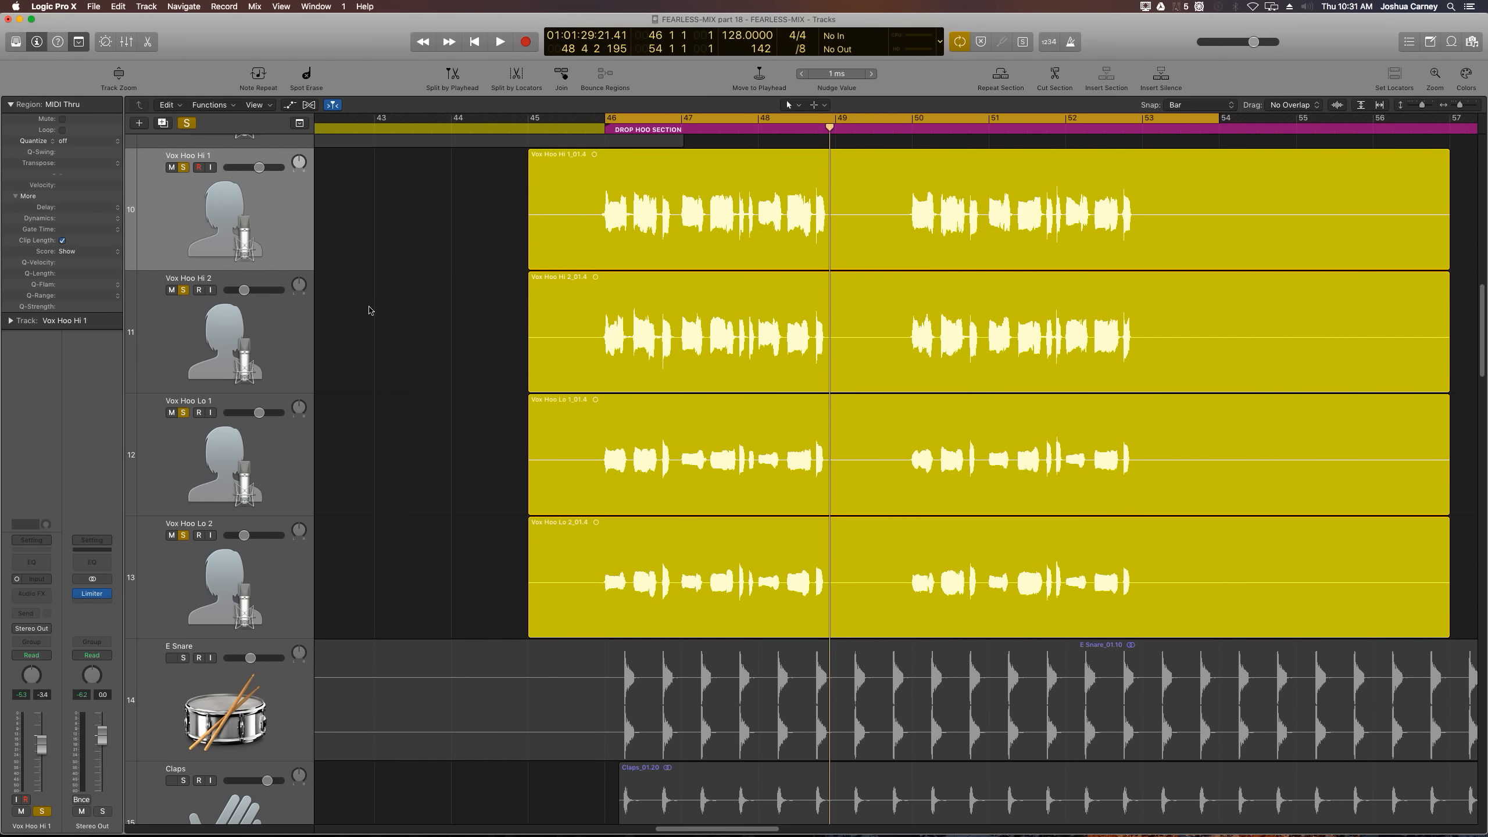
click(225, 307)
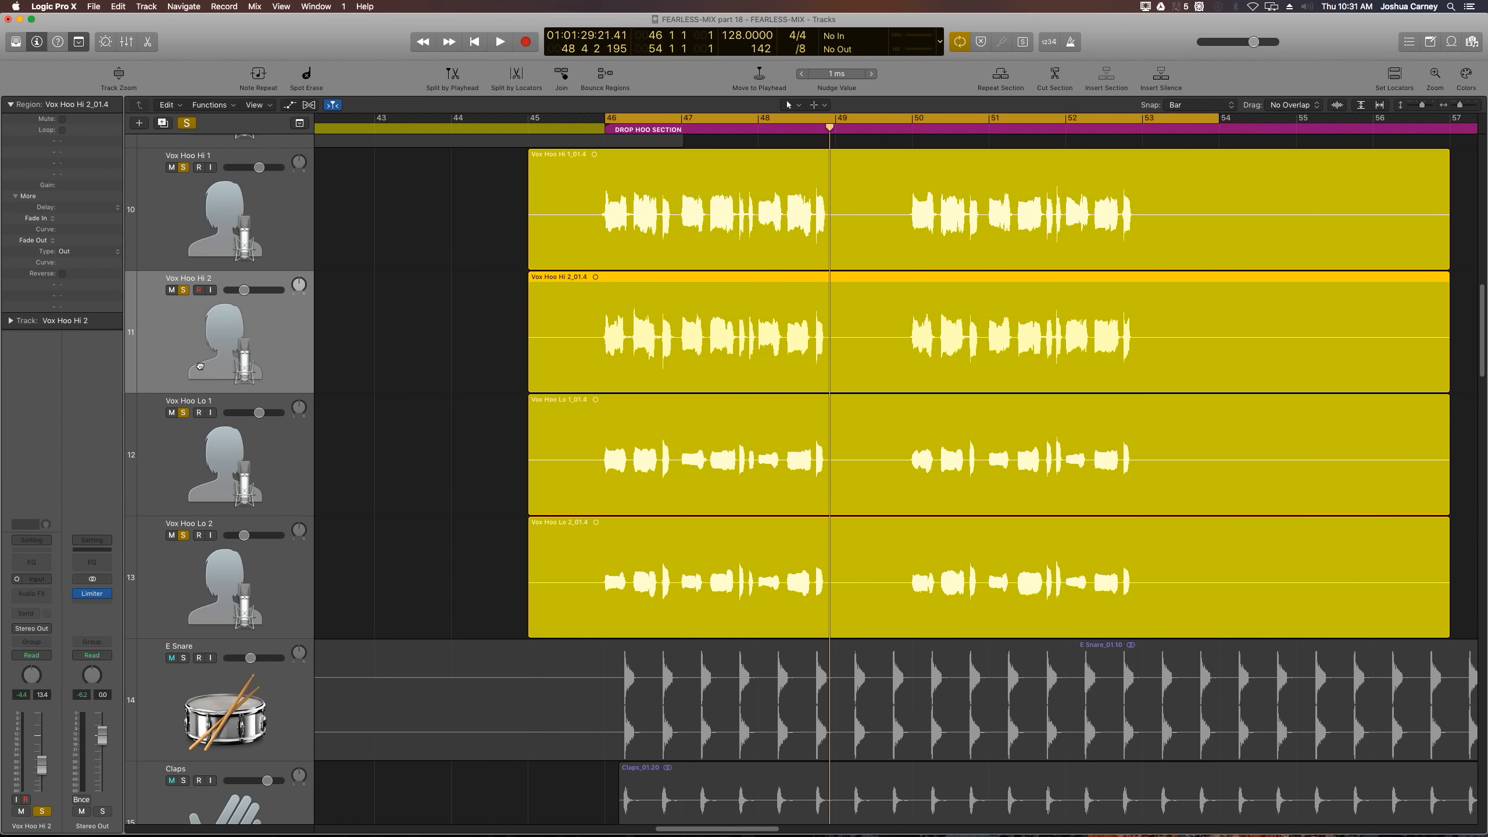
drag(200, 367, 204, 460)
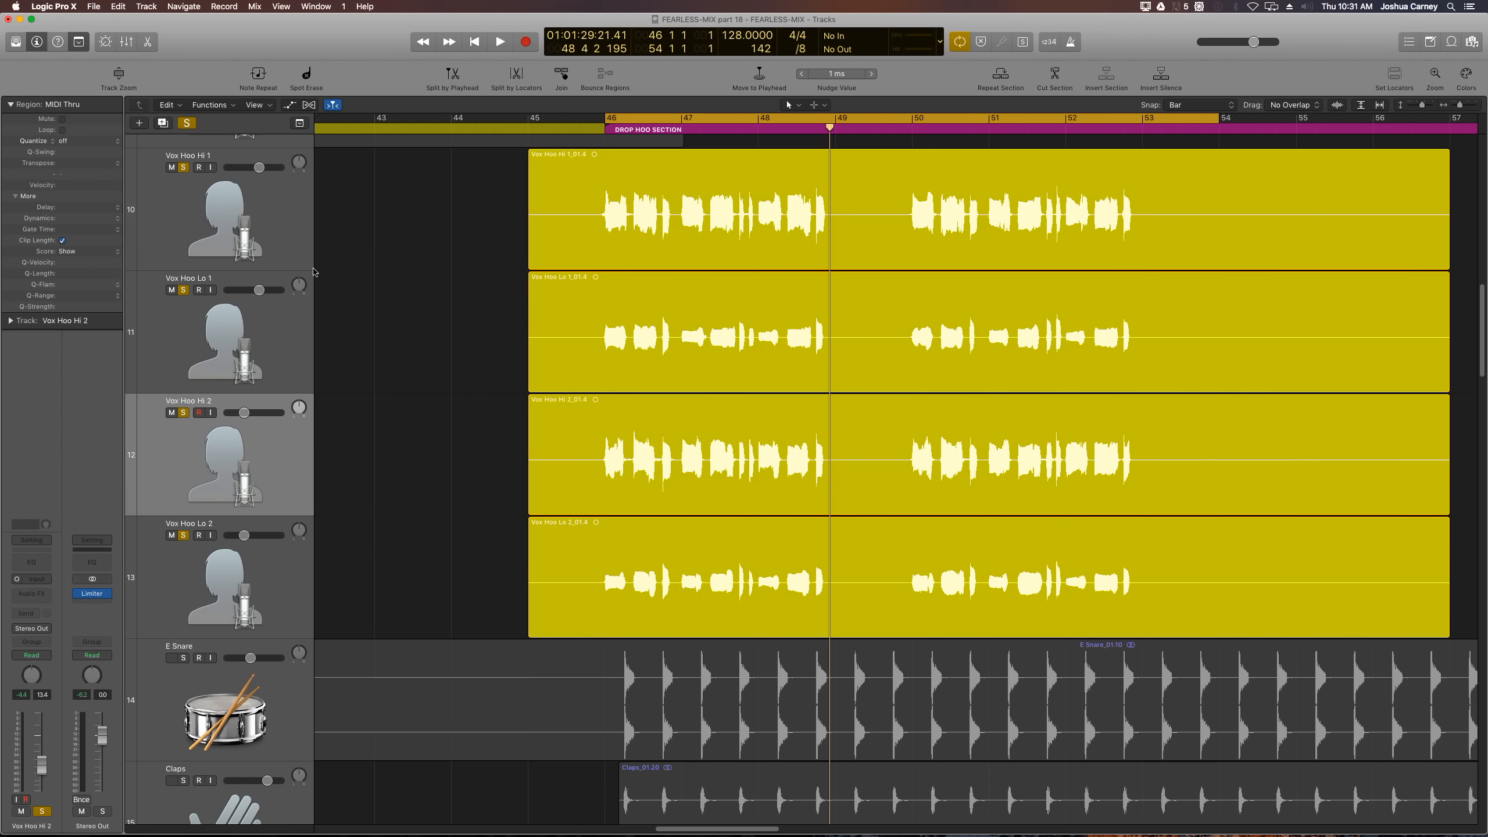
Step: Pan Vox Hoo Hi 1 to about +21 and Vox Hoo Lo 1 to about -21
click(273, 248)
click(267, 326)
click(255, 432)
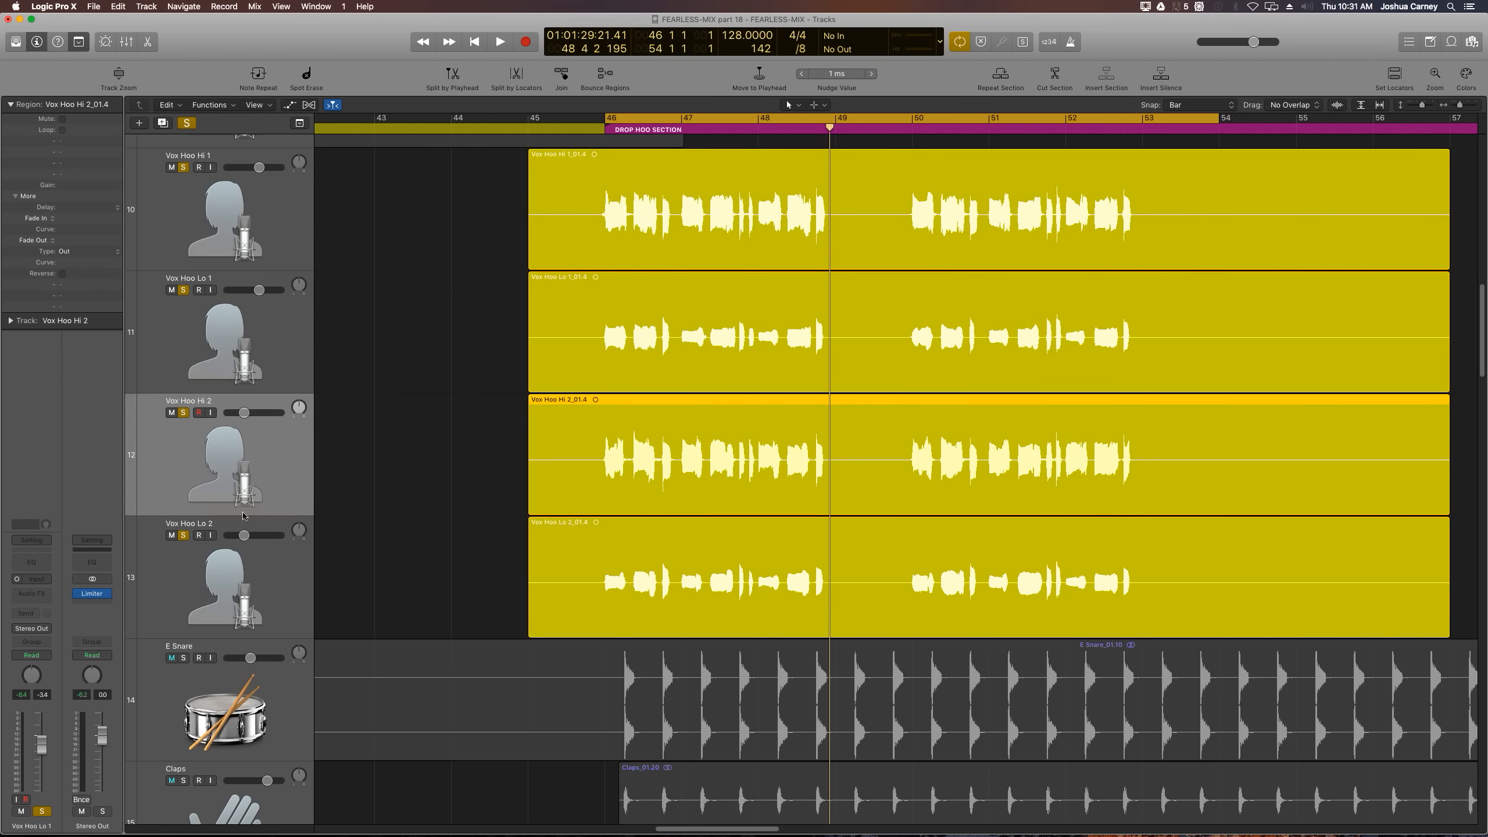
click(236, 572)
click(290, 197)
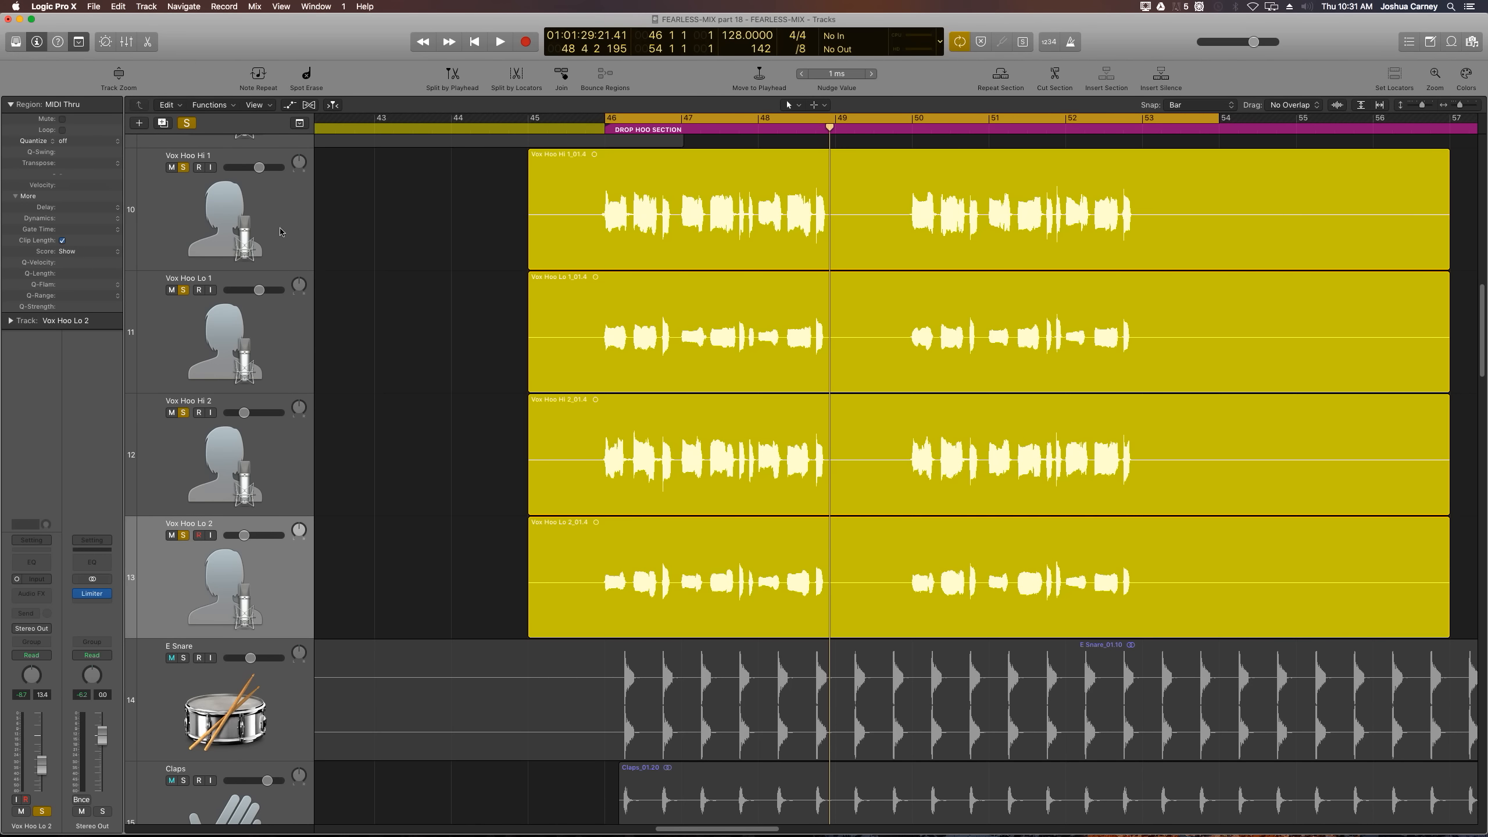
drag(302, 169, 298, 161)
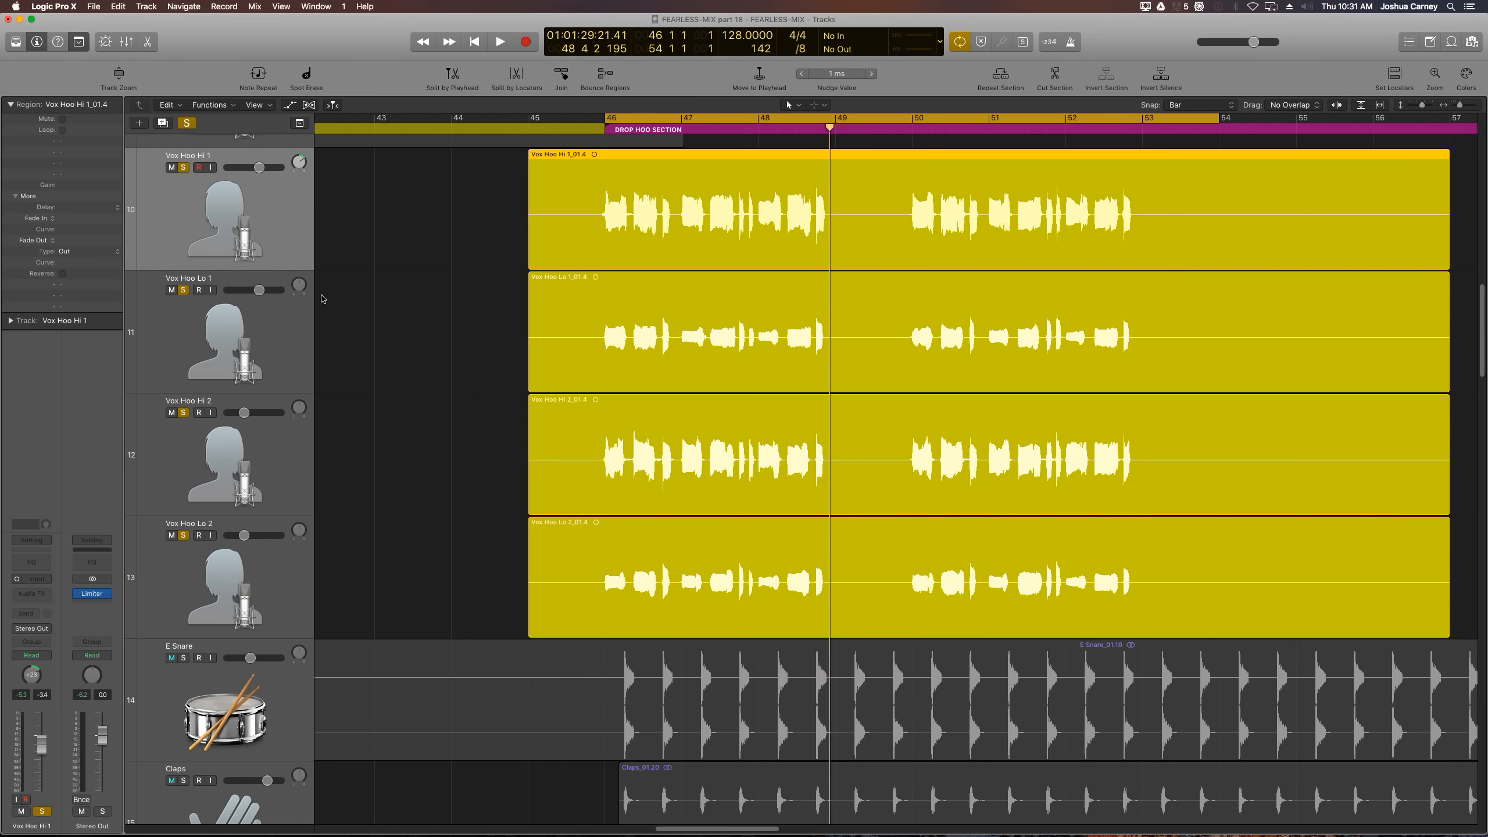
drag(298, 285, 299, 297)
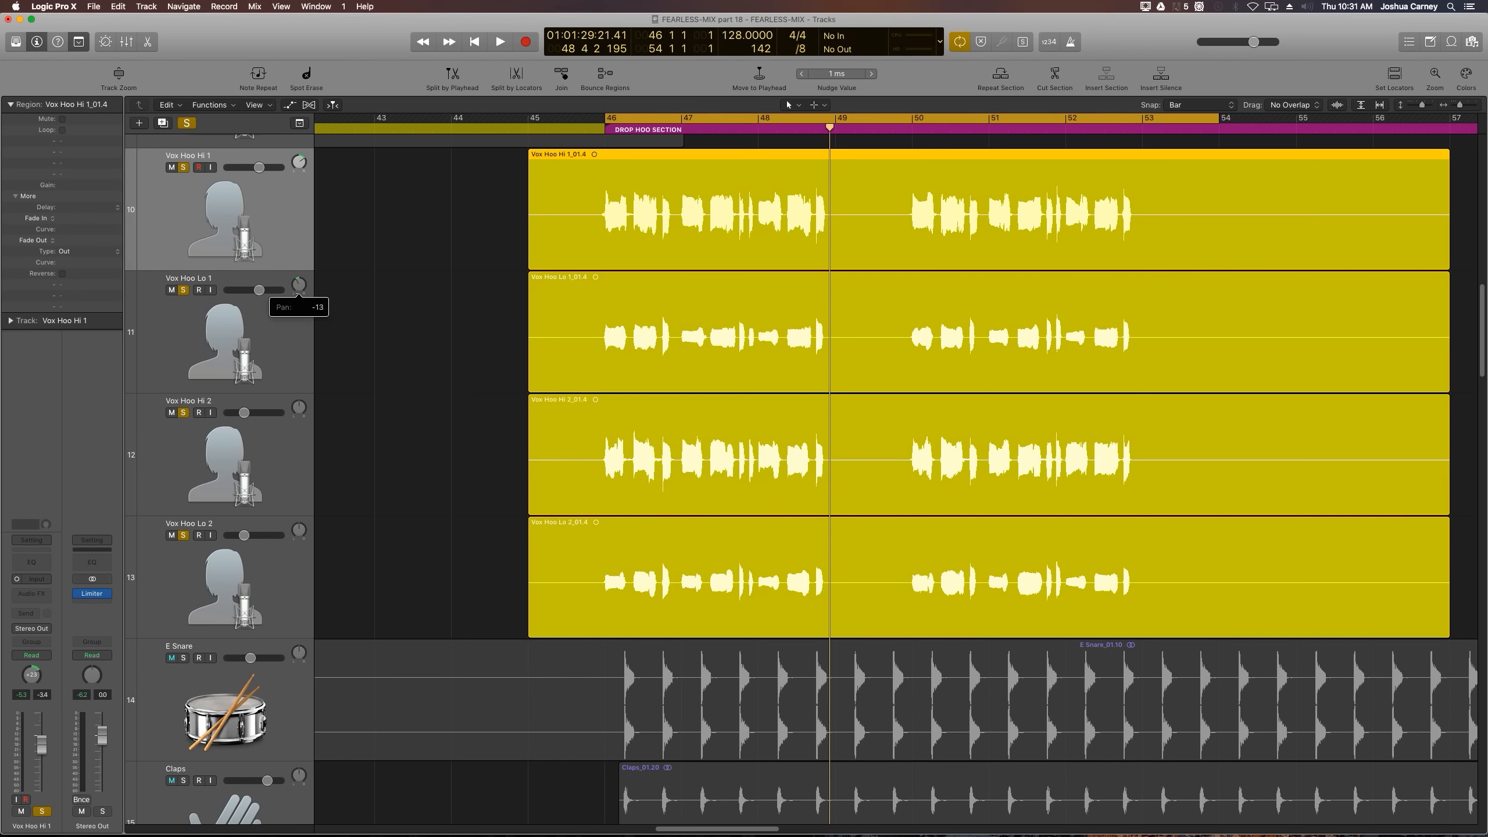
Step: Pan Vox Hoo Hi 2 to -64 and Vox Hoo Lo 2 to about +63
click(293, 428)
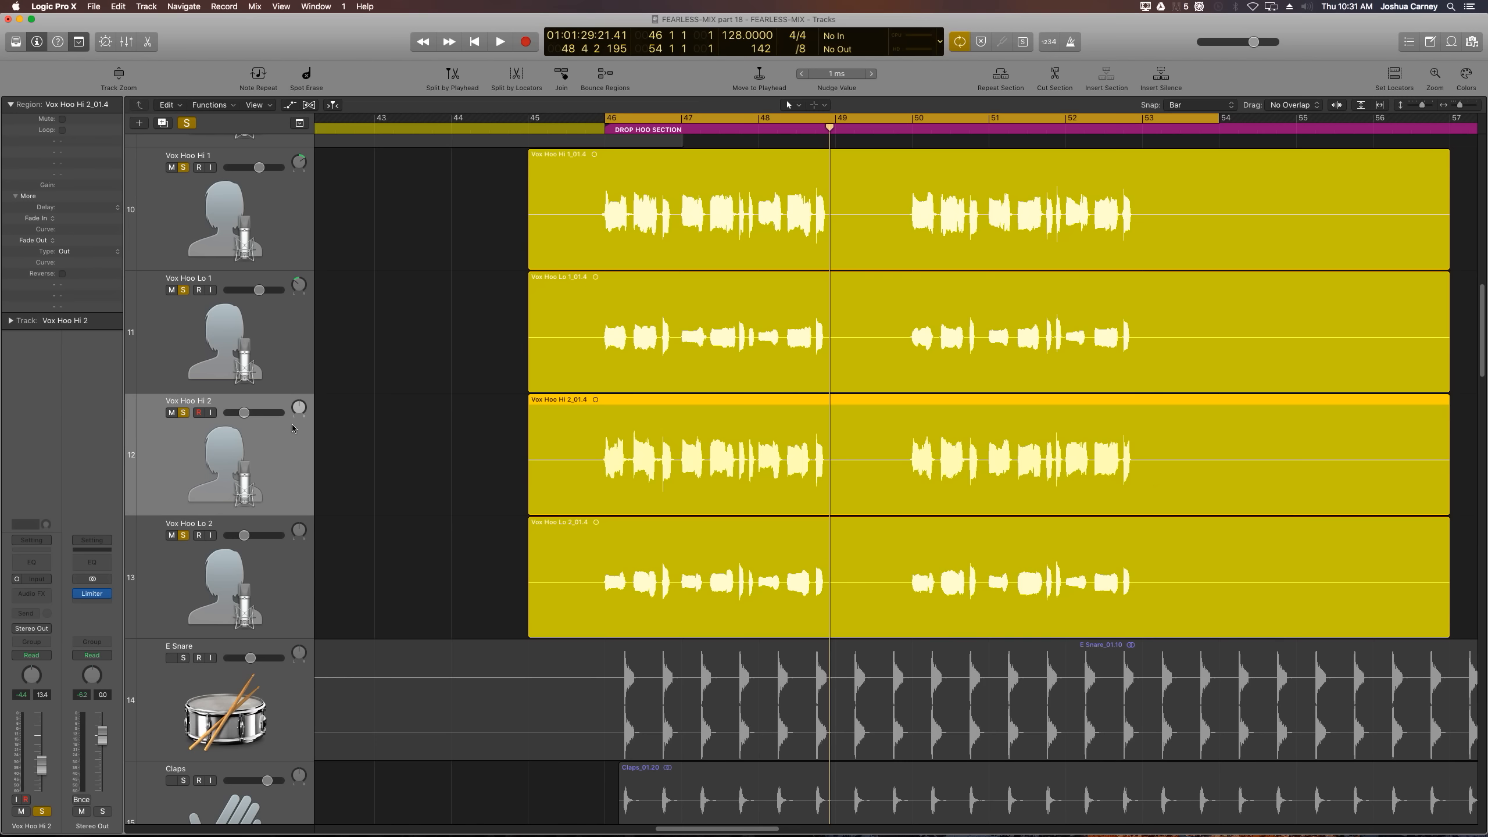
drag(303, 407, 303, 407)
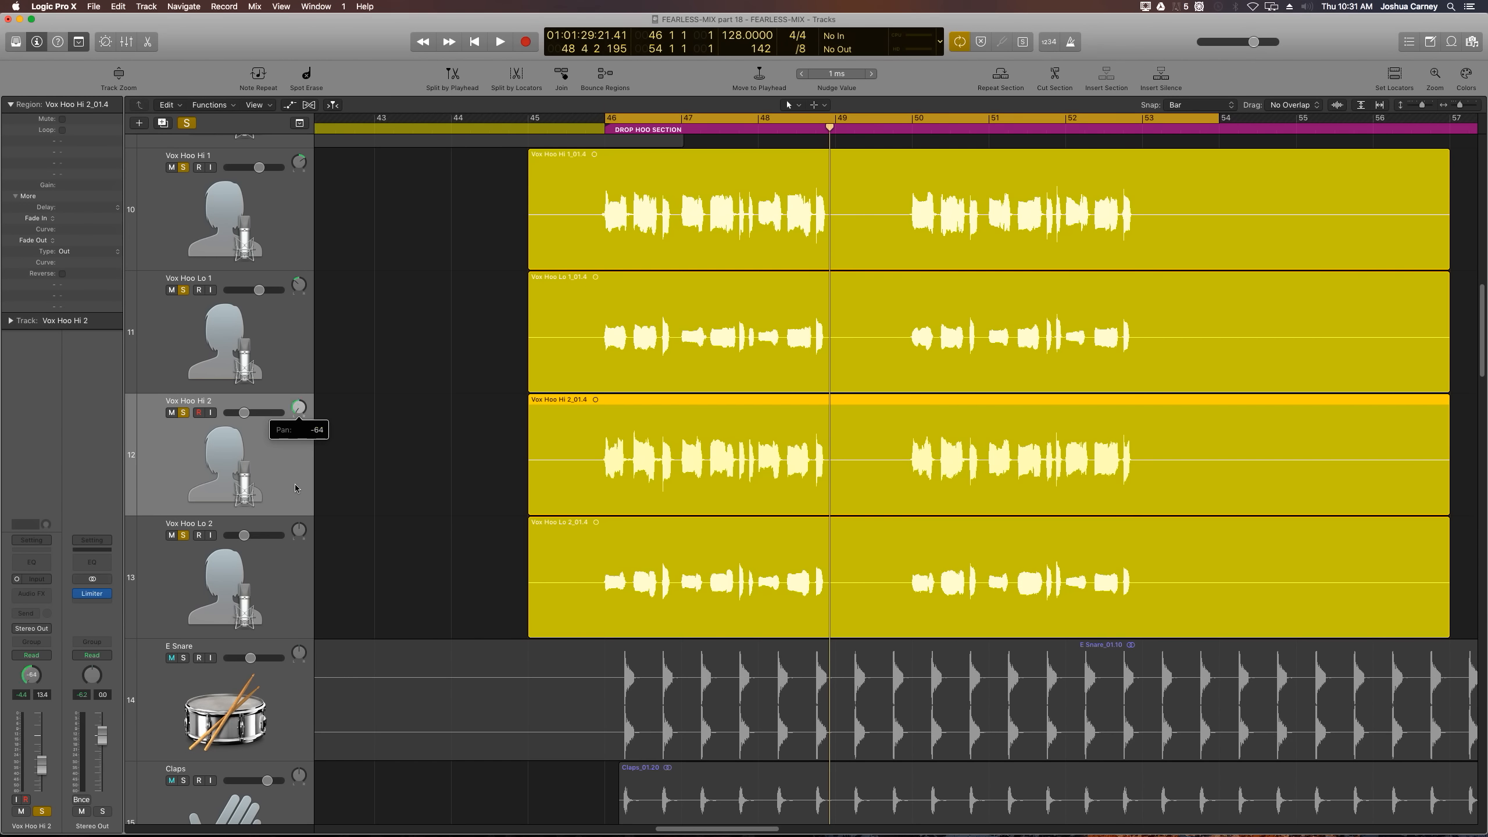
click(279, 562)
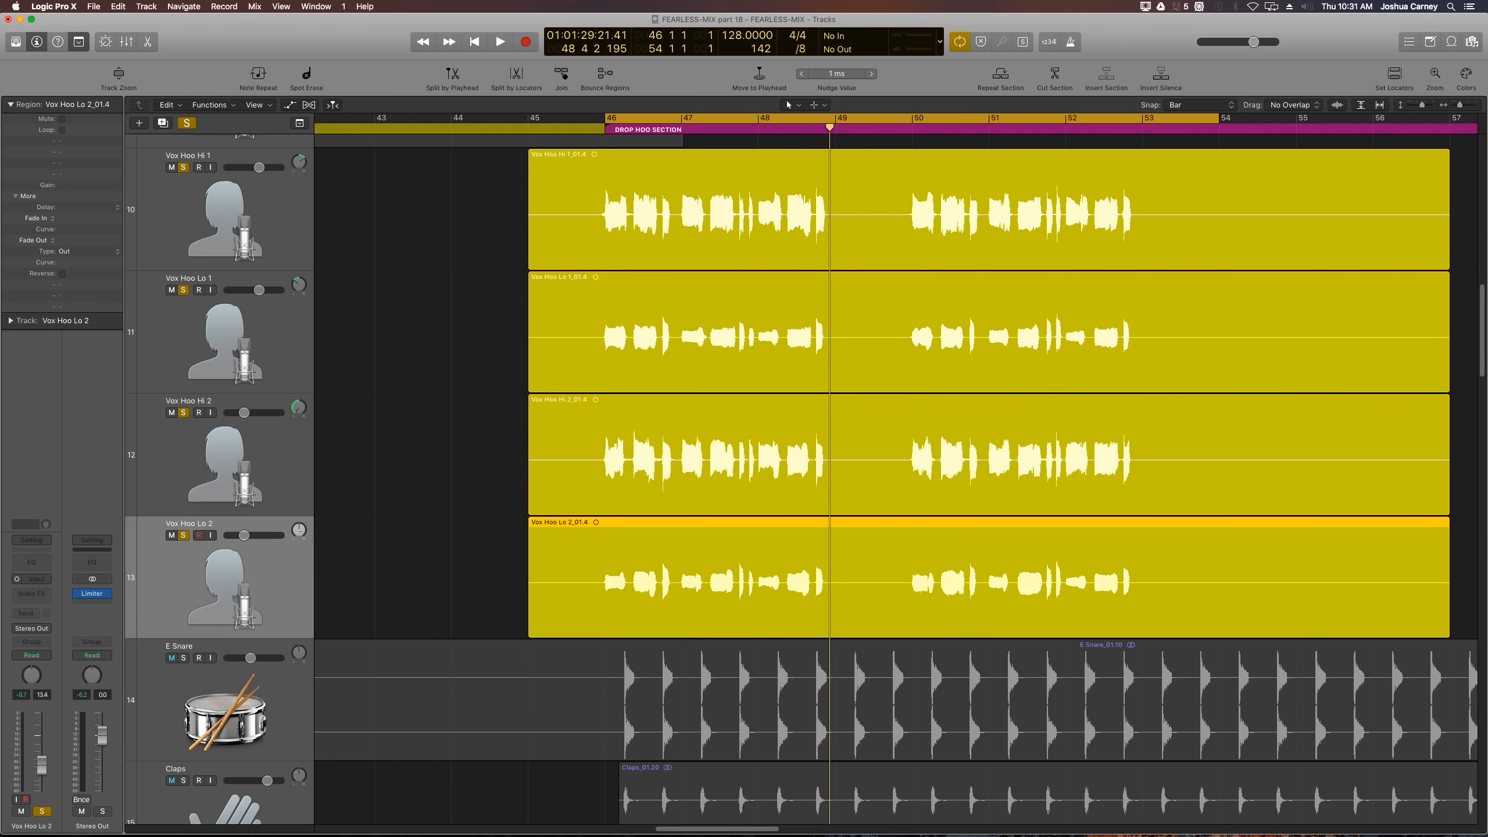
drag(299, 533, 308, 401)
Step: Raise the volume of the Vox Hoo Hi 2 and Vox Hoo Lo 2 channels together slightly in the mixer
key(x)
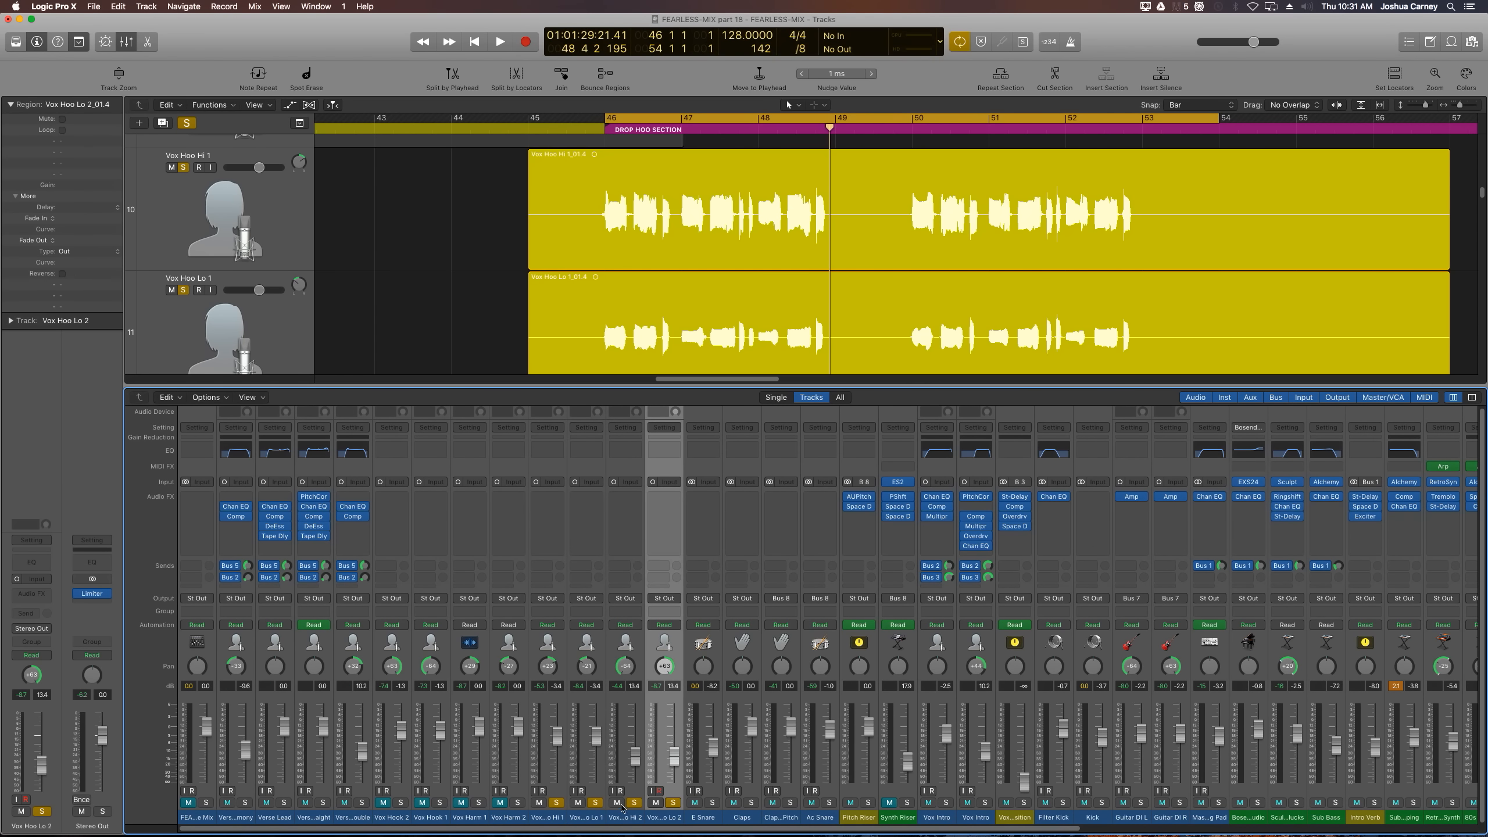
click(625, 817)
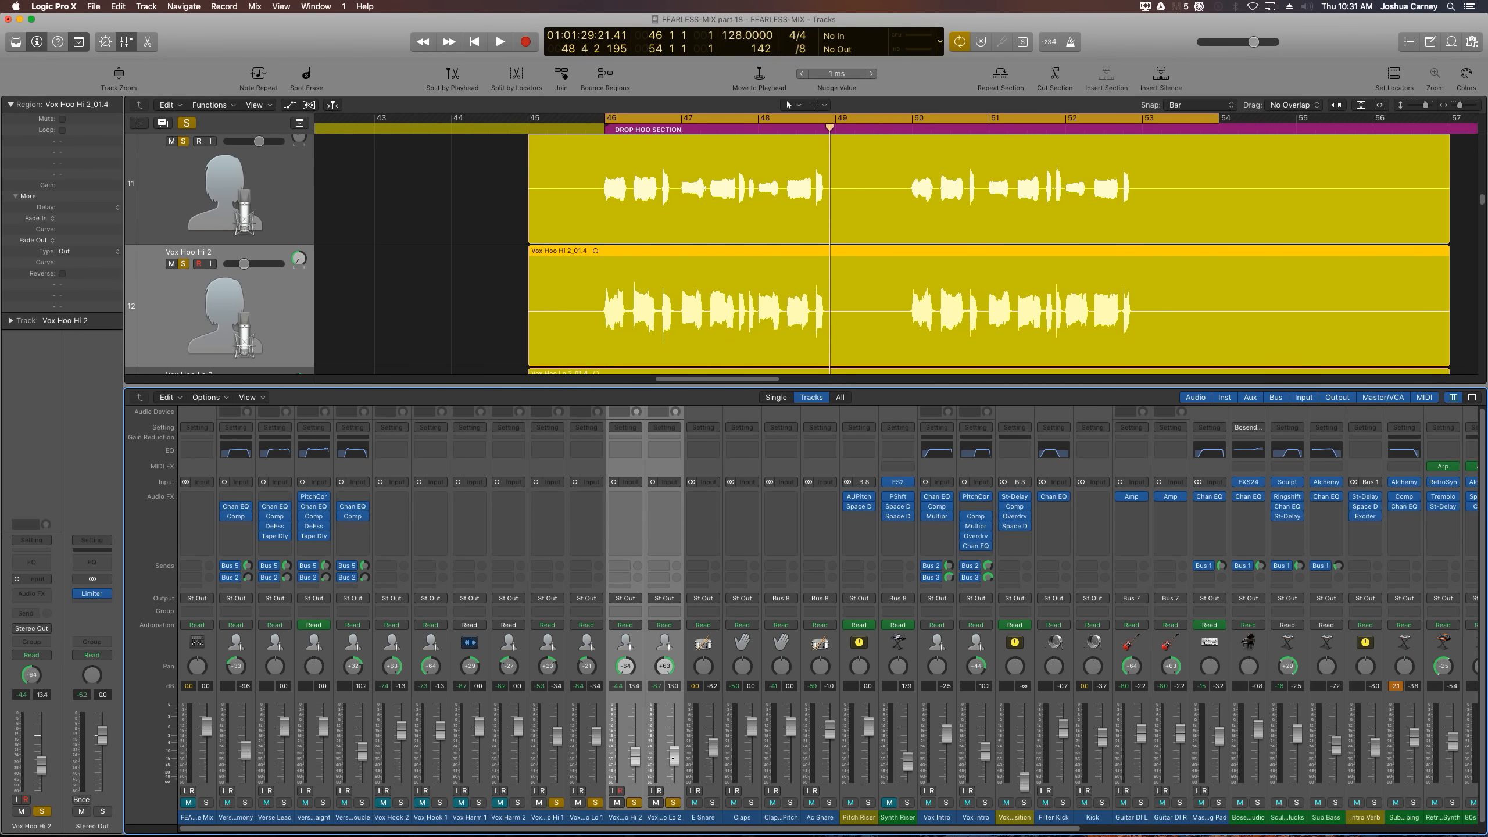
drag(673, 757, 674, 759)
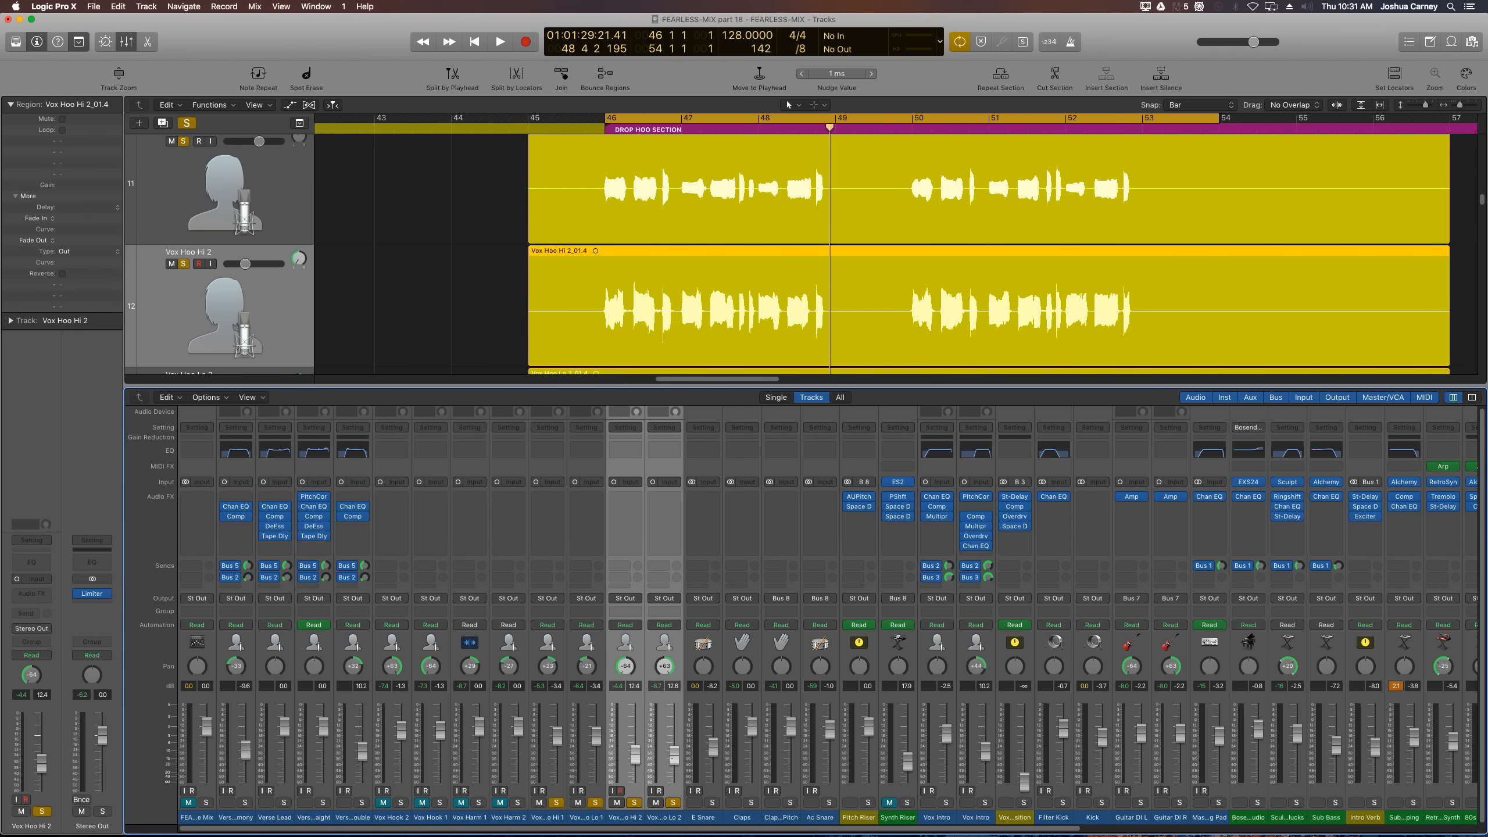
Step: Lower the Vox Hoo Lo 1 channel volume to about -4.9 dB and close the mixer
click(589, 815)
drag(595, 735, 596, 740)
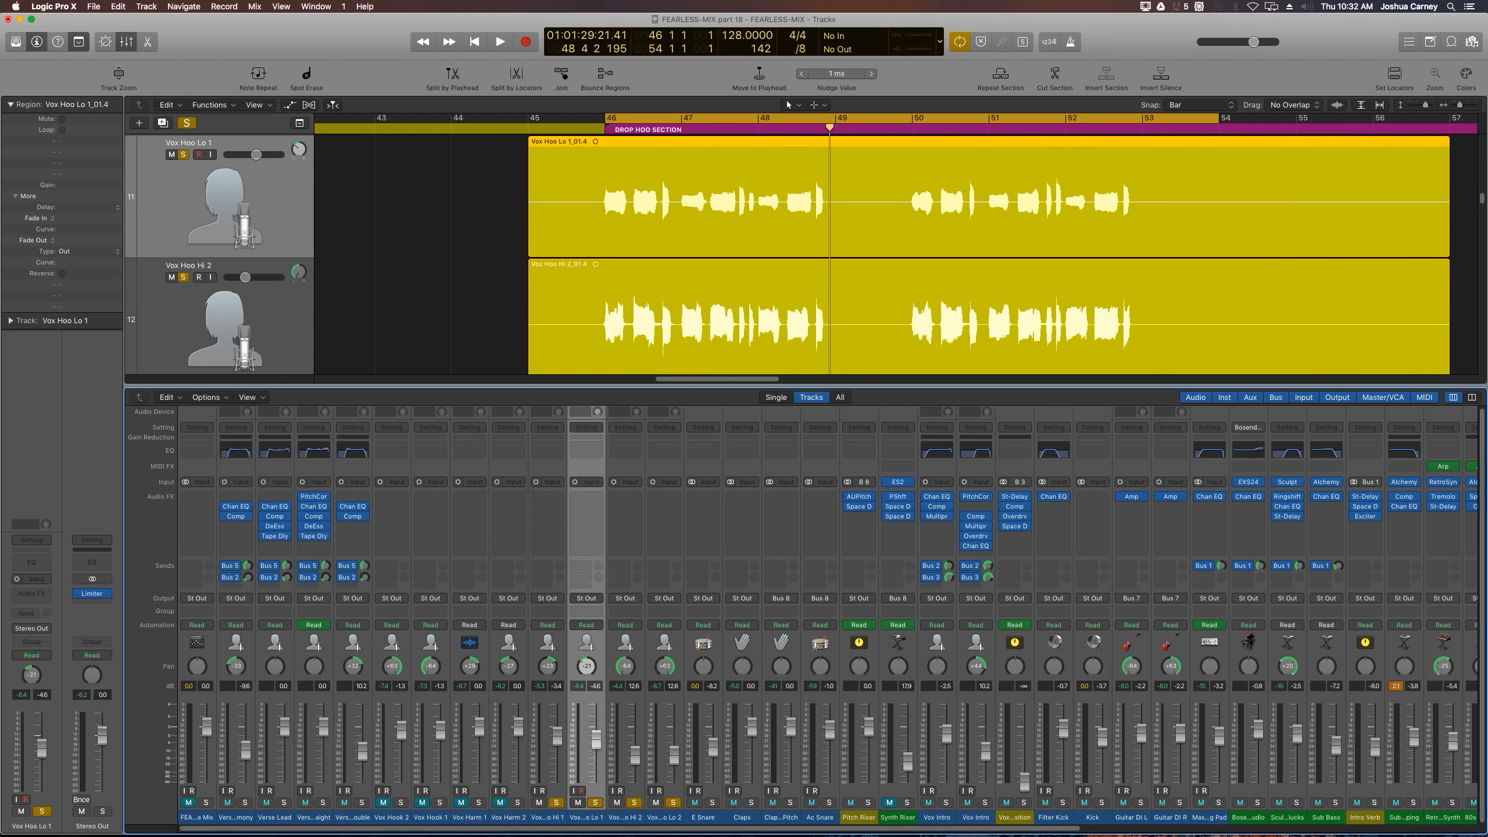
key(x)
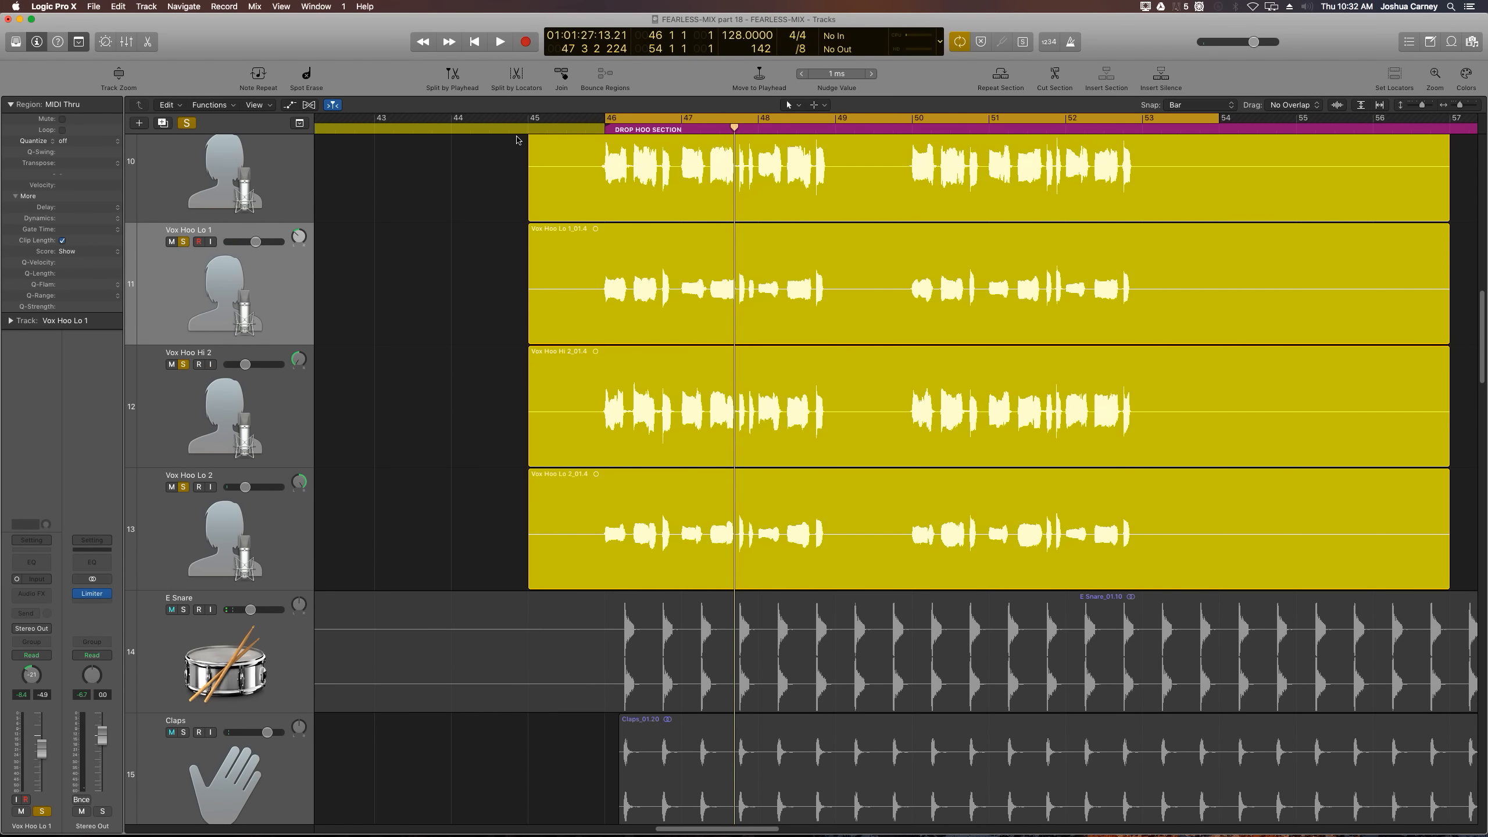
Step: Play the cycled section to check the panning and level balance of the soloed Vox Hoo tracks
key(space)
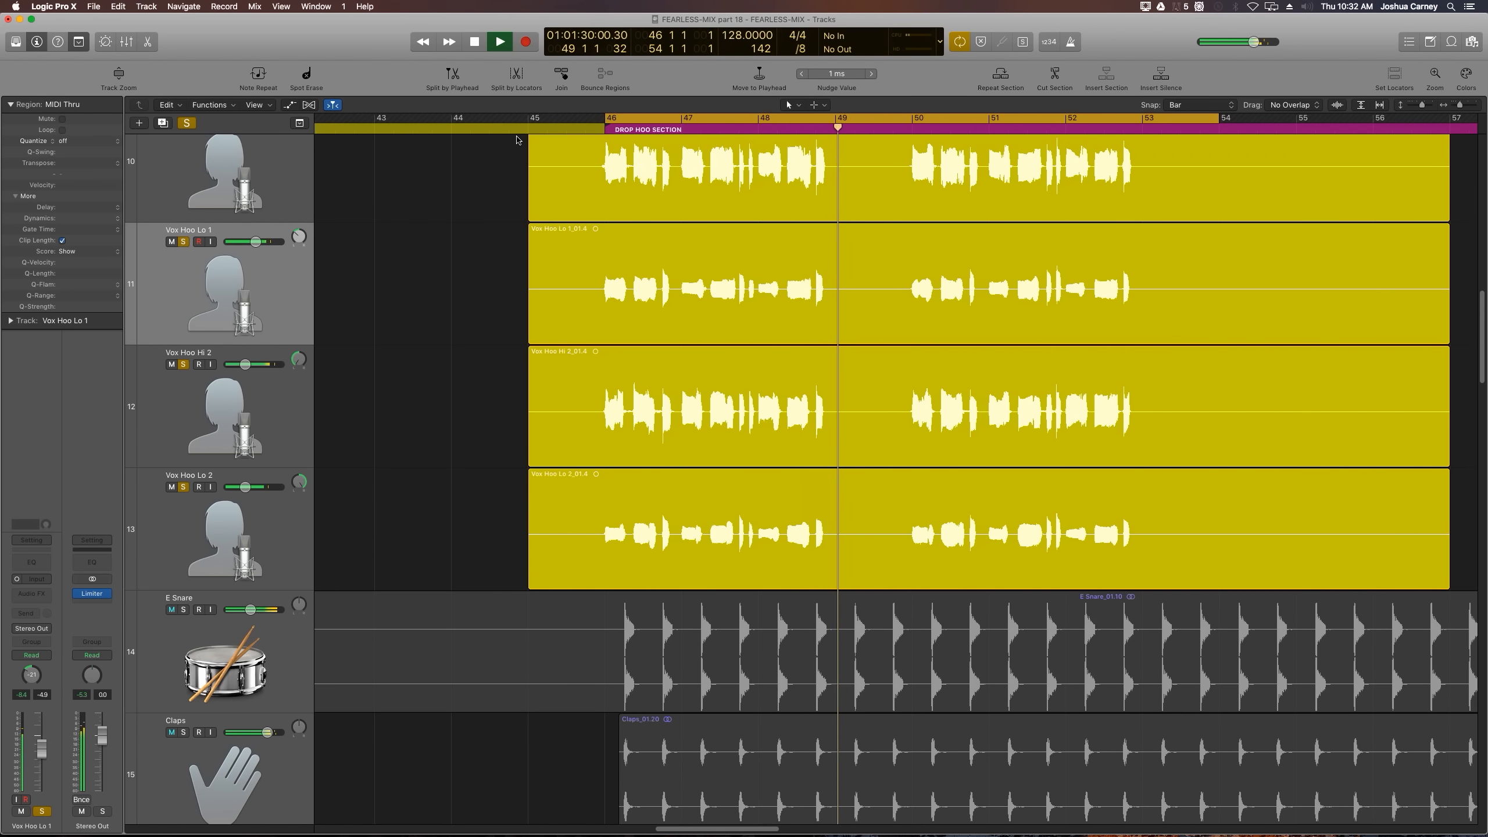
key(space)
scroll(412, 280, up, 1)
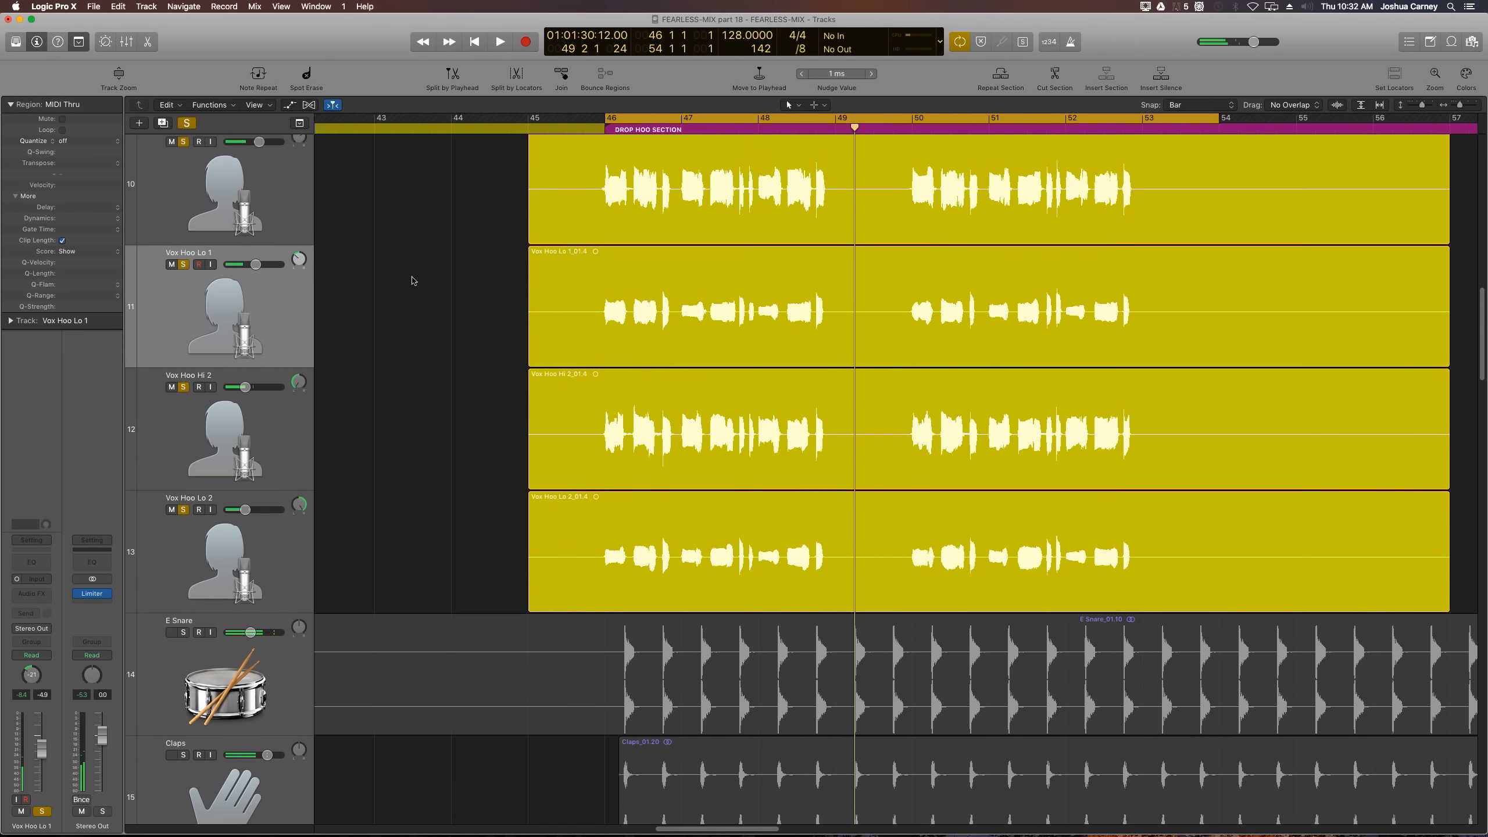
scroll(412, 281, up, 3)
click(262, 278)
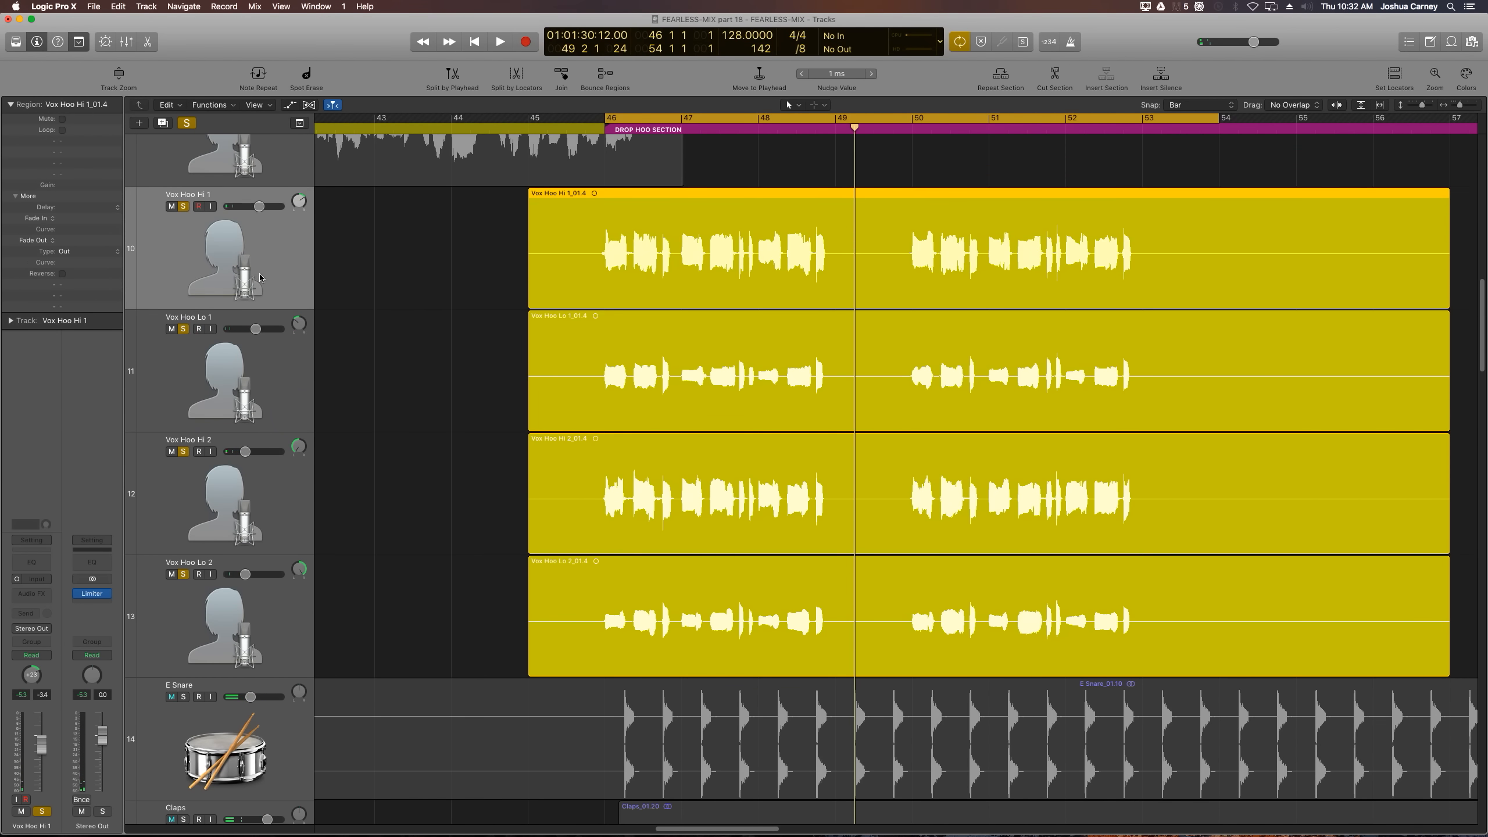
click(417, 381)
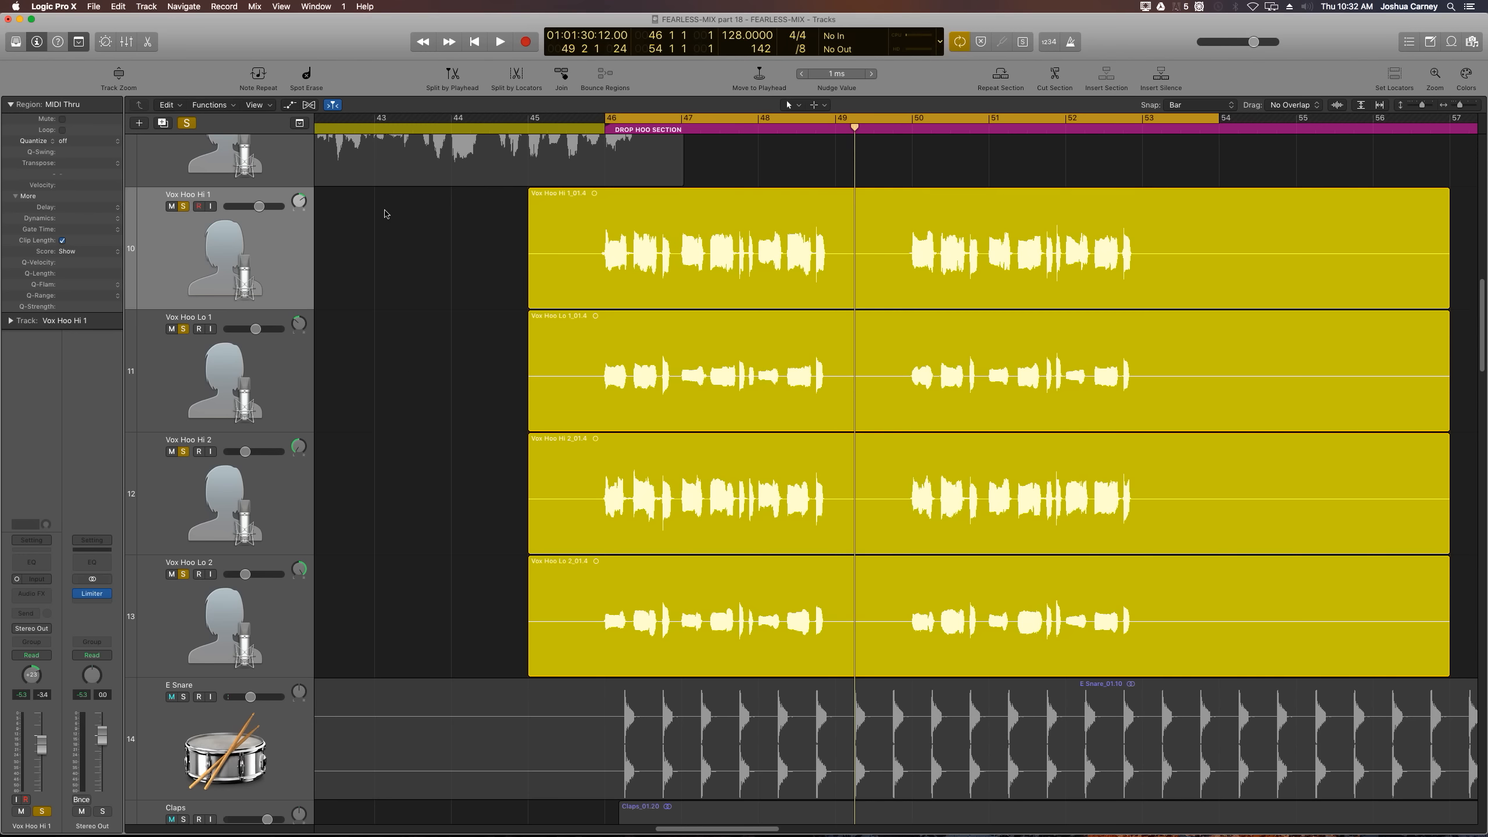
Step: Show the Flex controls and enable Flex on all four Vox Hoo tracks, from Hi 1 through Lo 2
click(309, 105)
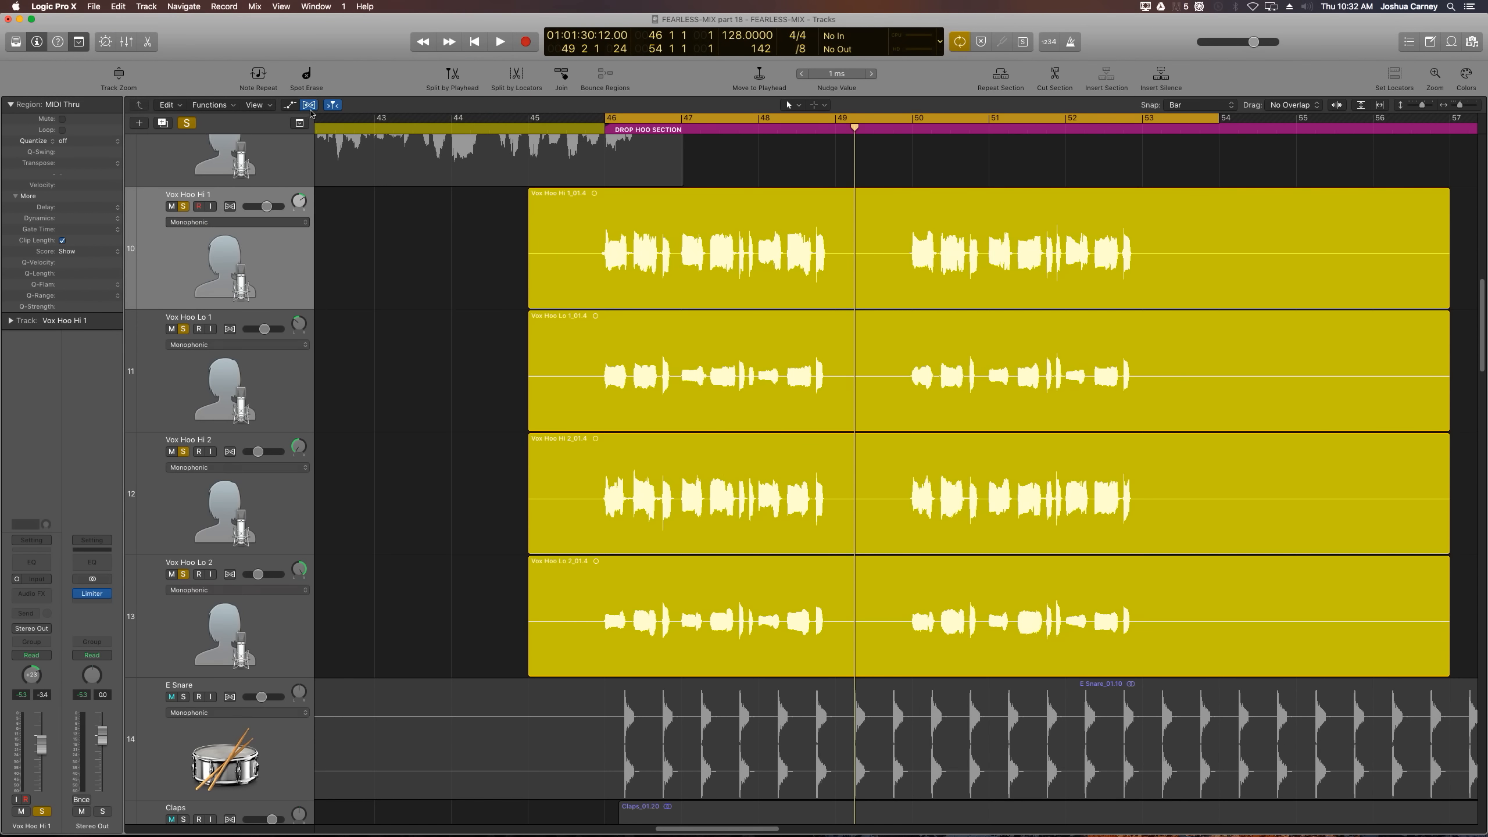
click(258, 260)
shift+click(241, 645)
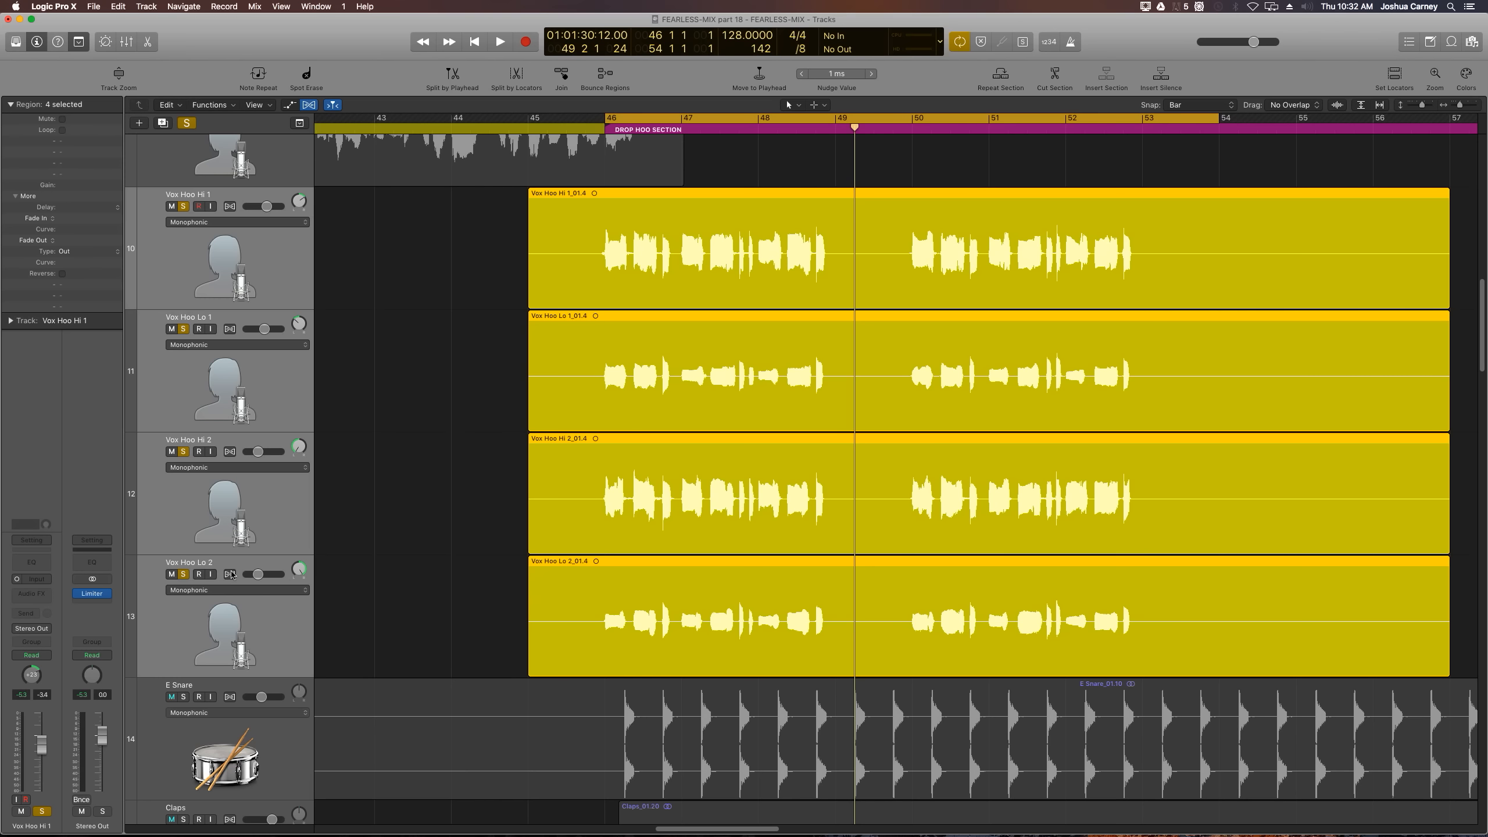
click(231, 206)
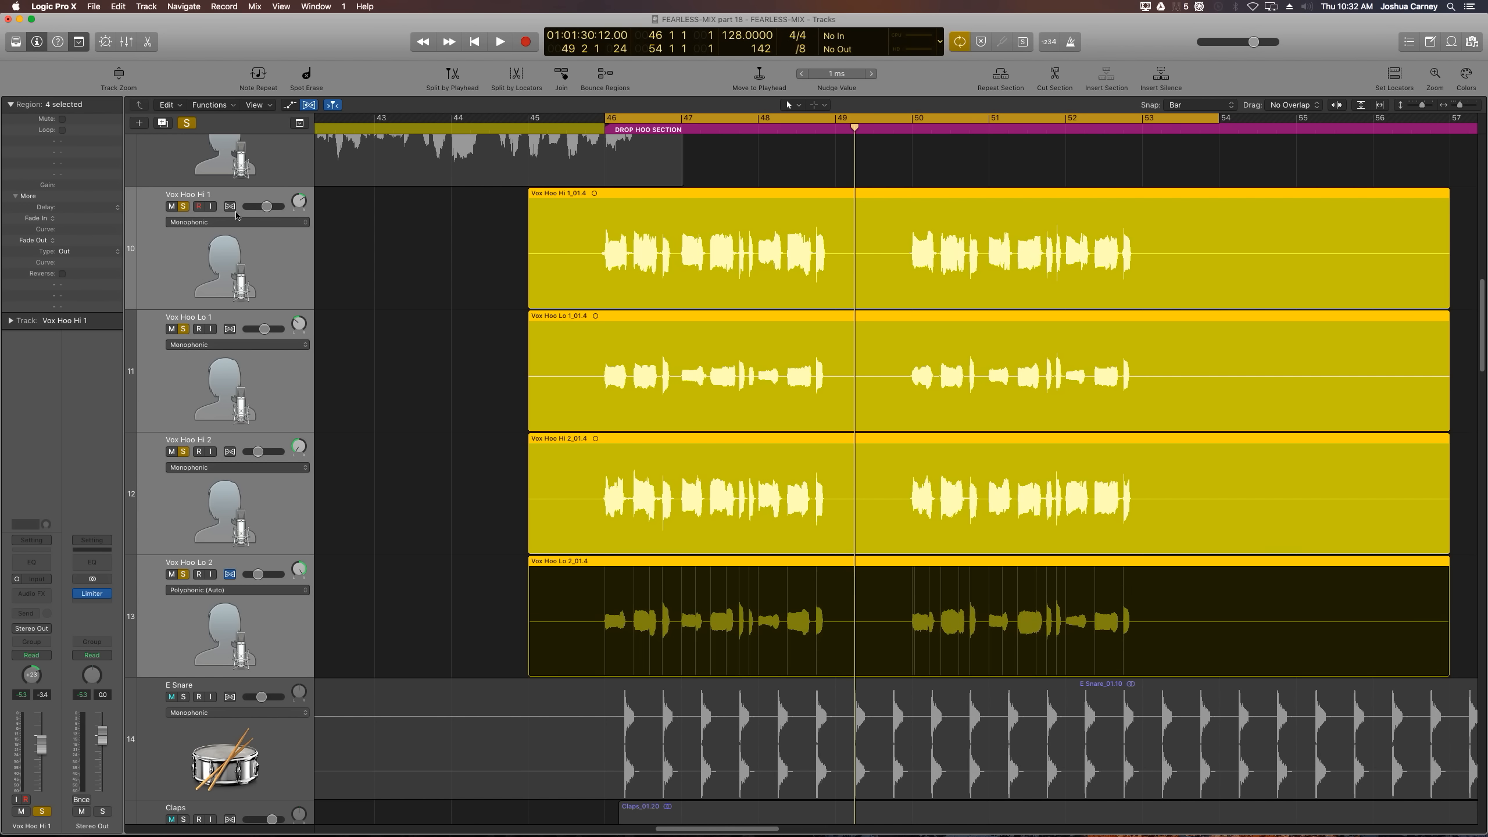
click(230, 207)
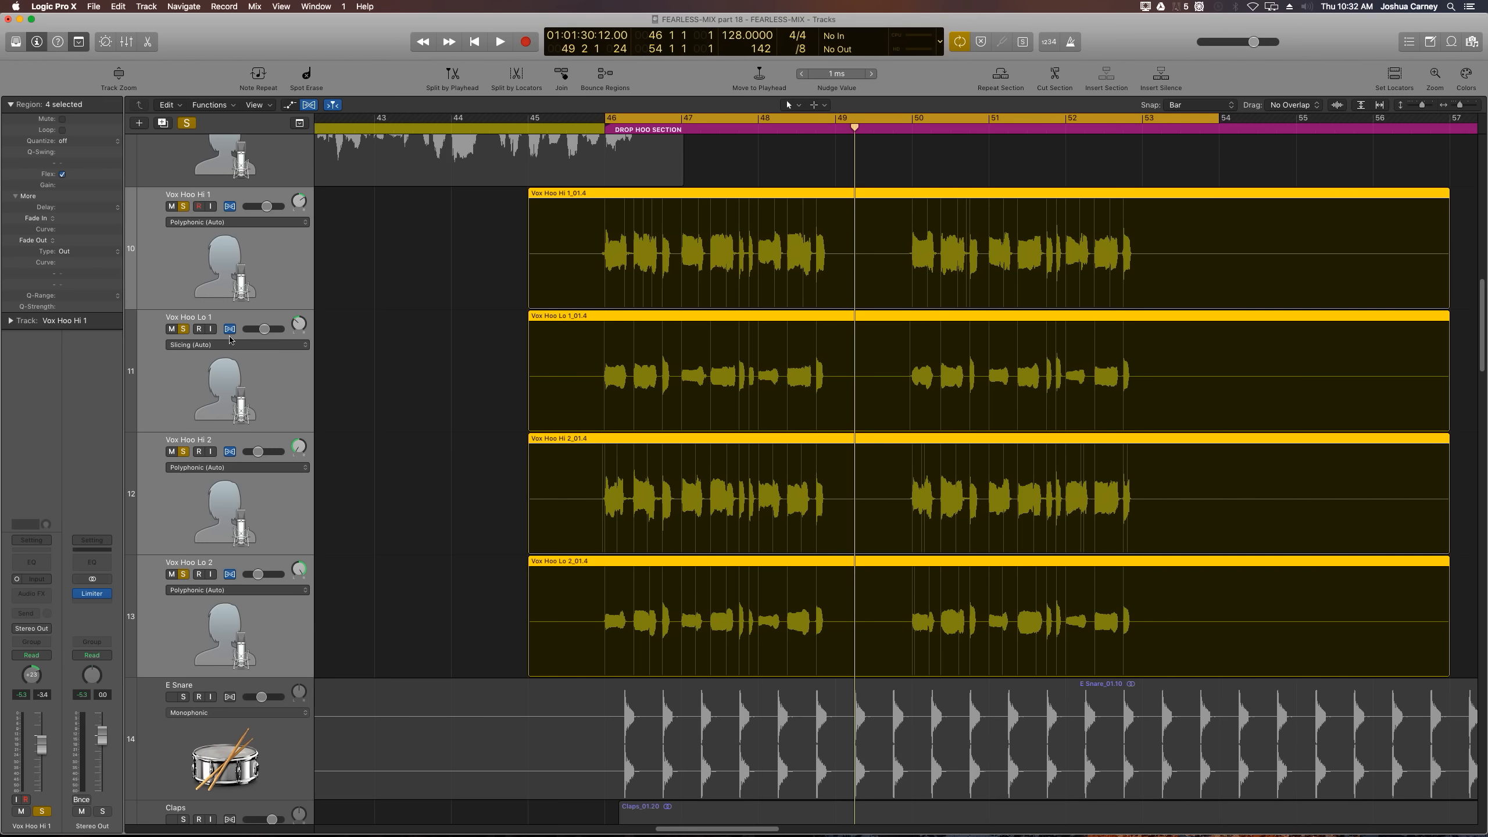
Step: Set the Flex mode of the four selected Vox Hoo tracks to Flex Pitch and deselect their regions
click(206, 223)
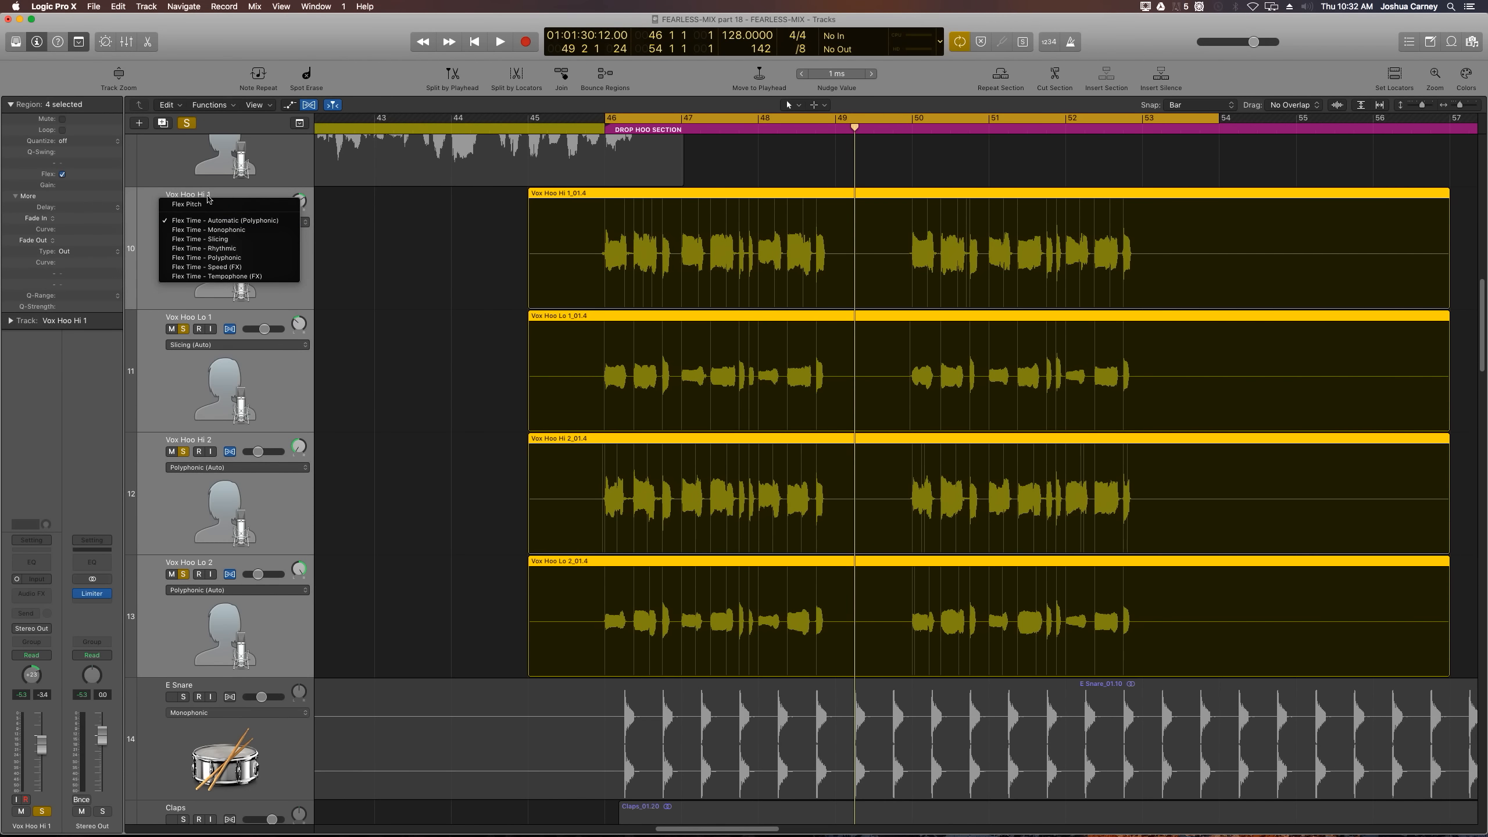
click(207, 205)
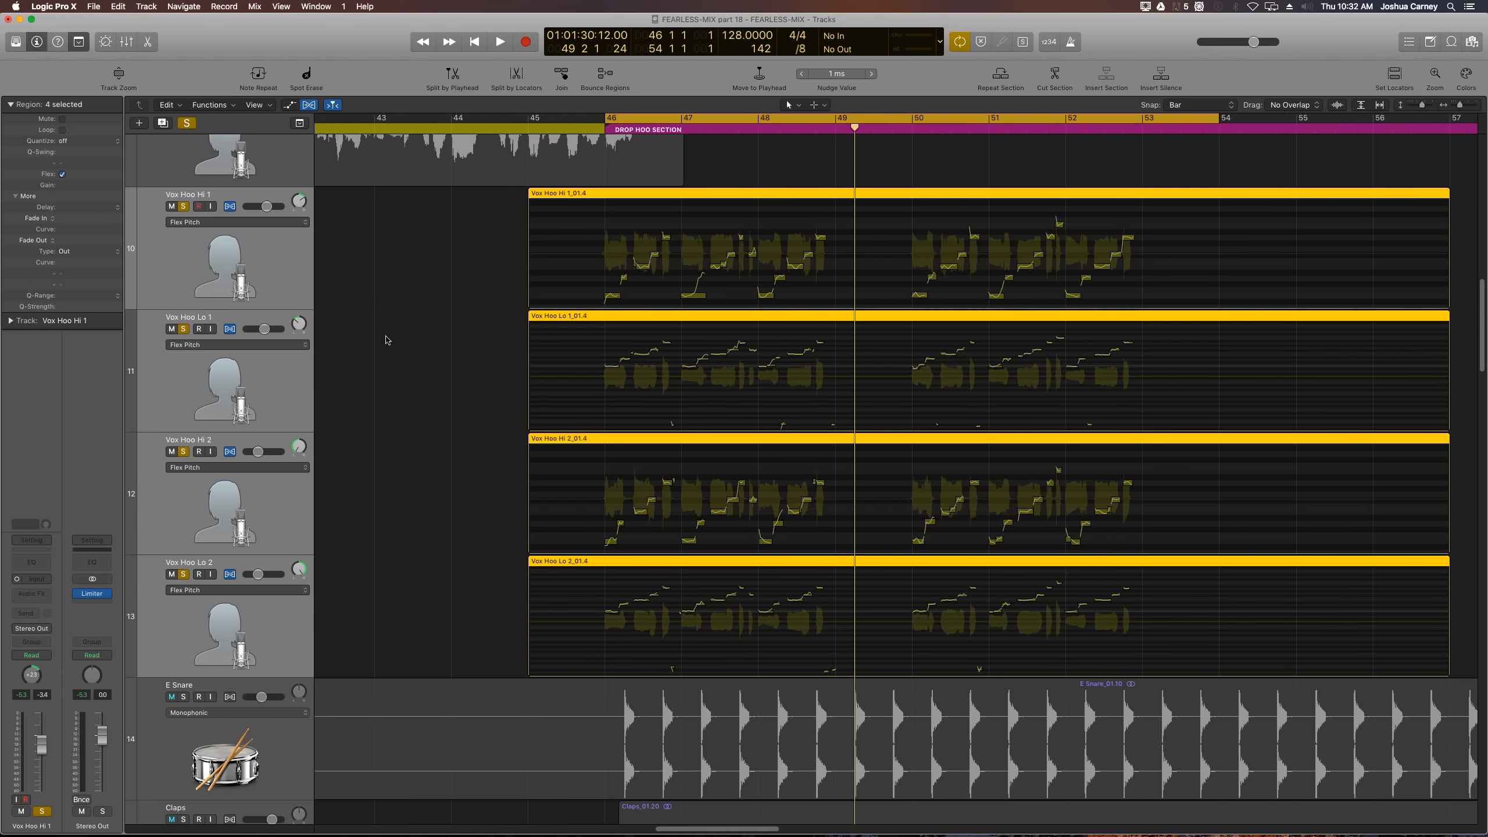
click(464, 353)
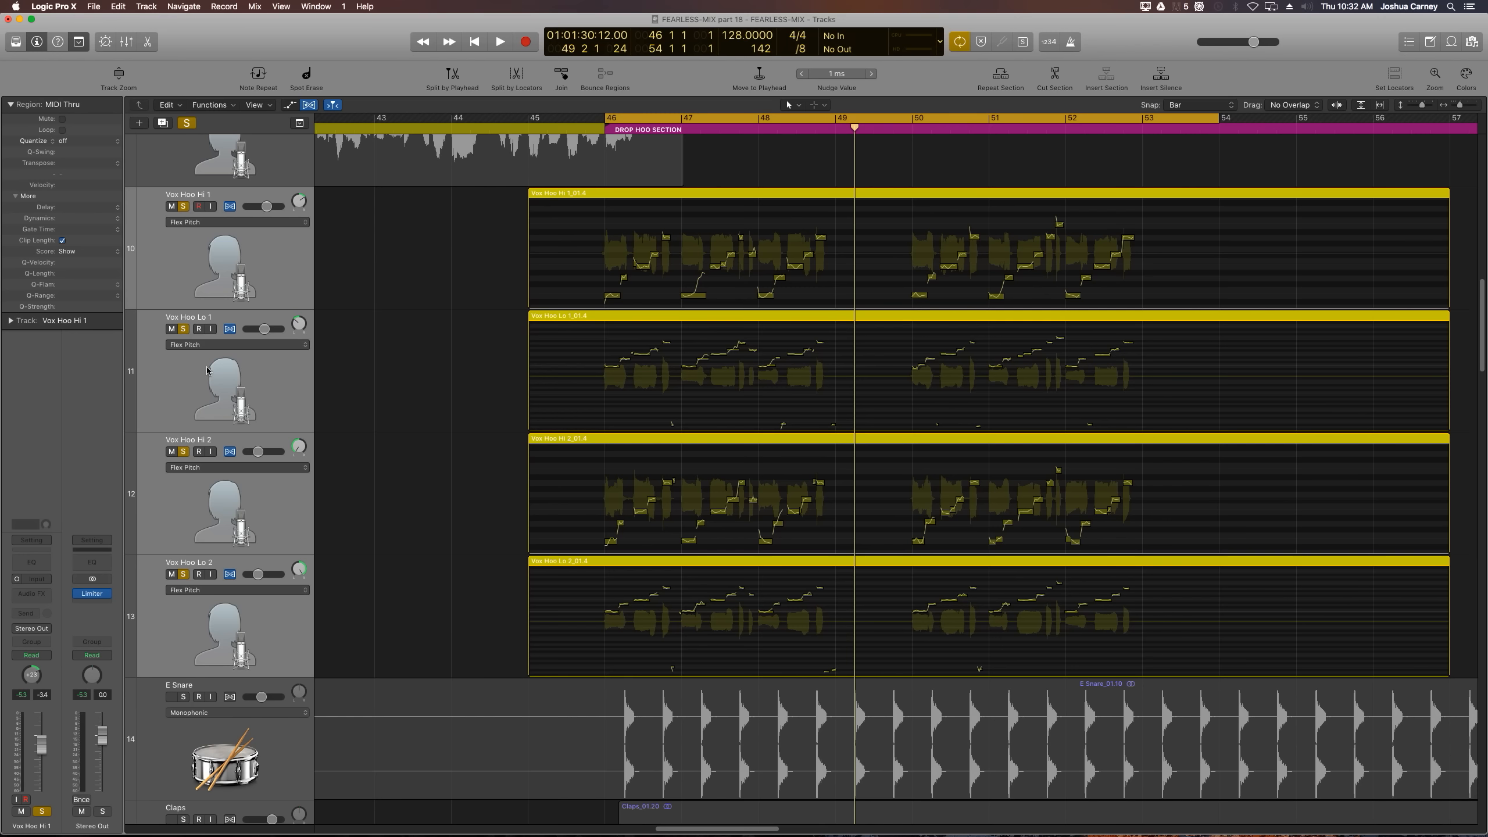
Step: Leave only Vox Hoo Hi 1 soloed and open its region in the Track editor
click(183, 329)
click(183, 451)
click(183, 575)
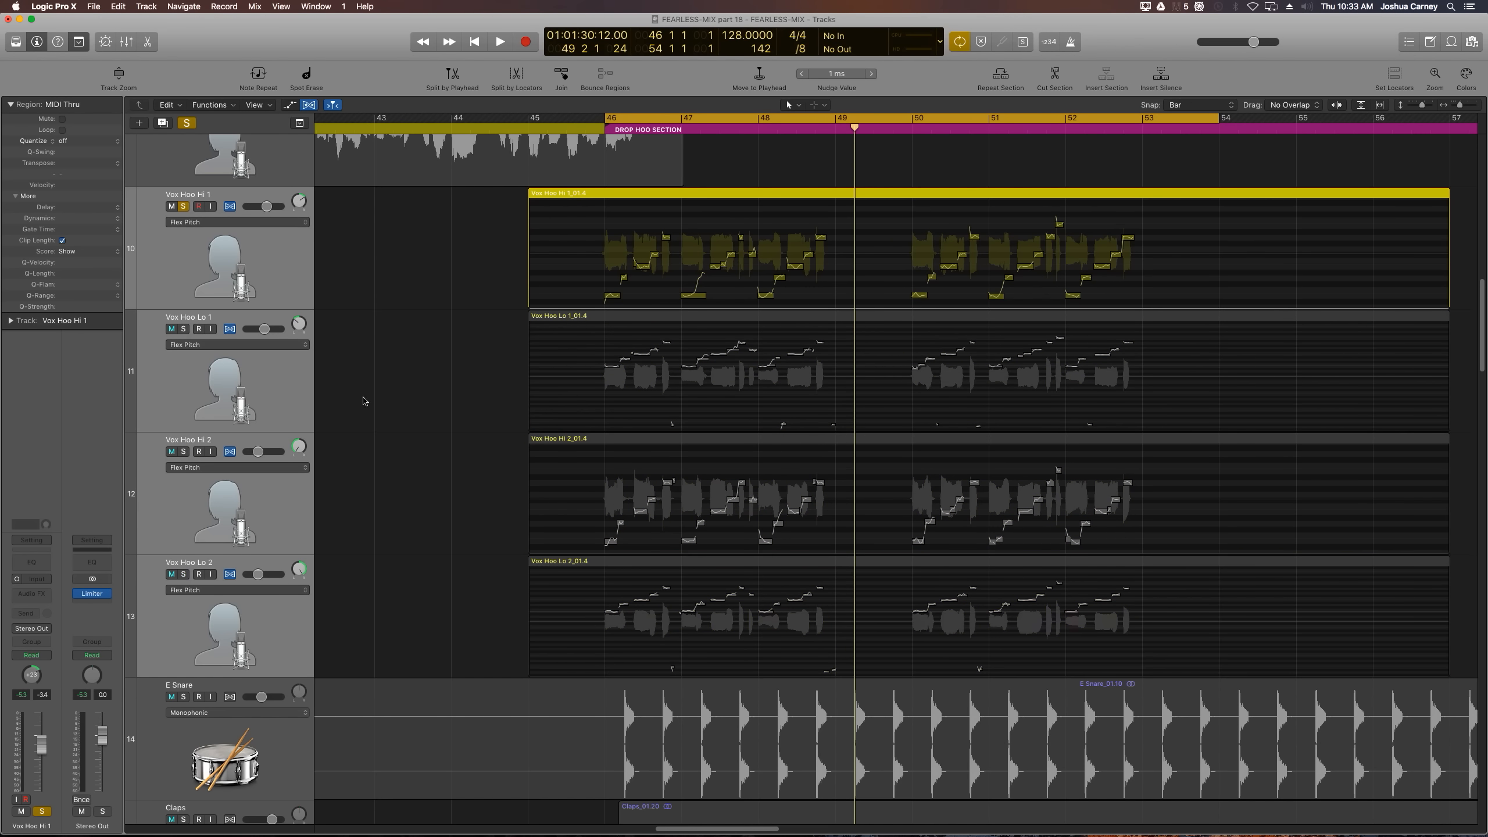
double_click(612, 196)
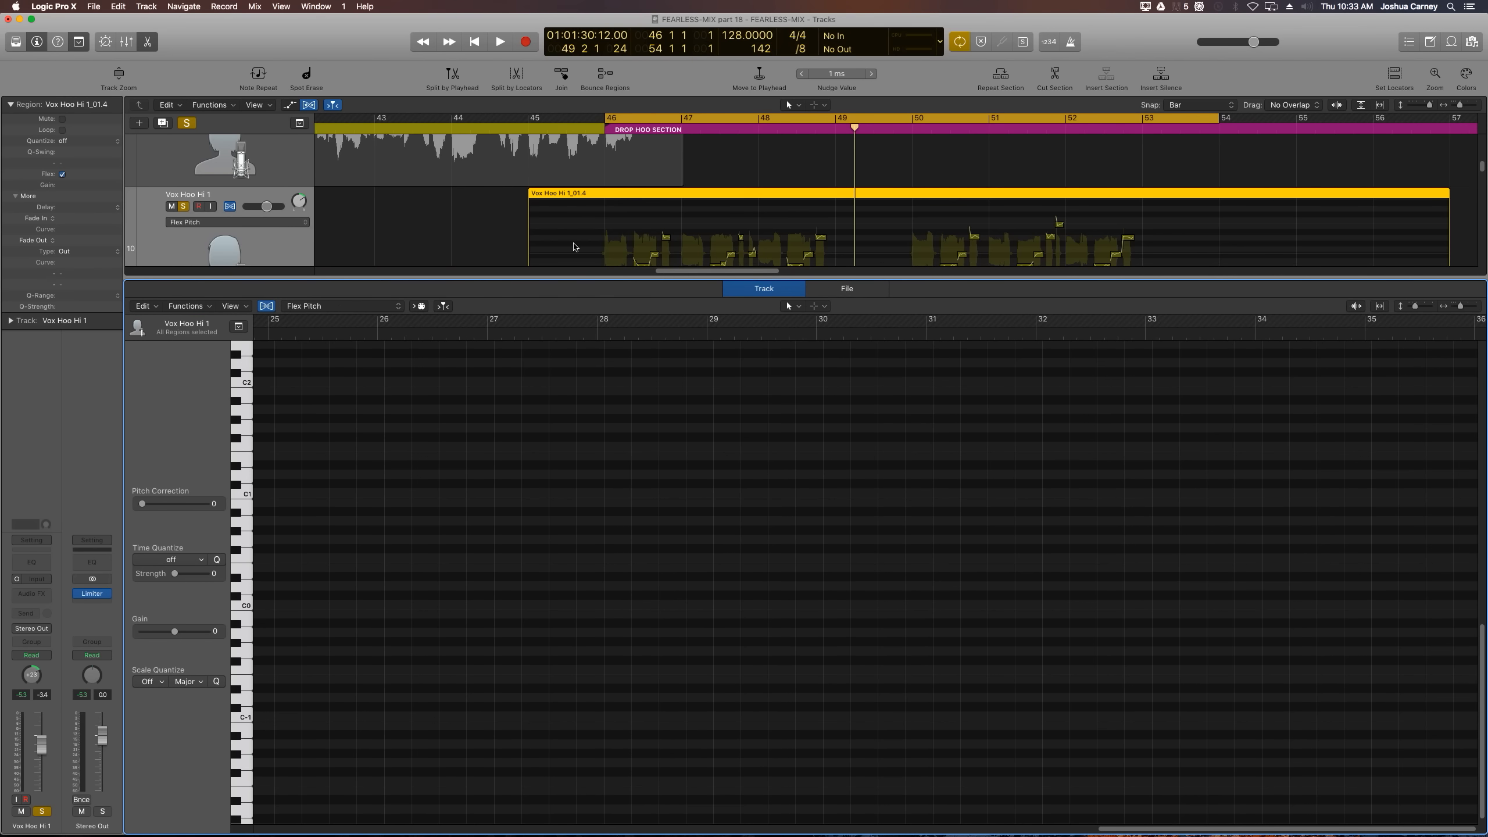
click(517, 223)
click(606, 203)
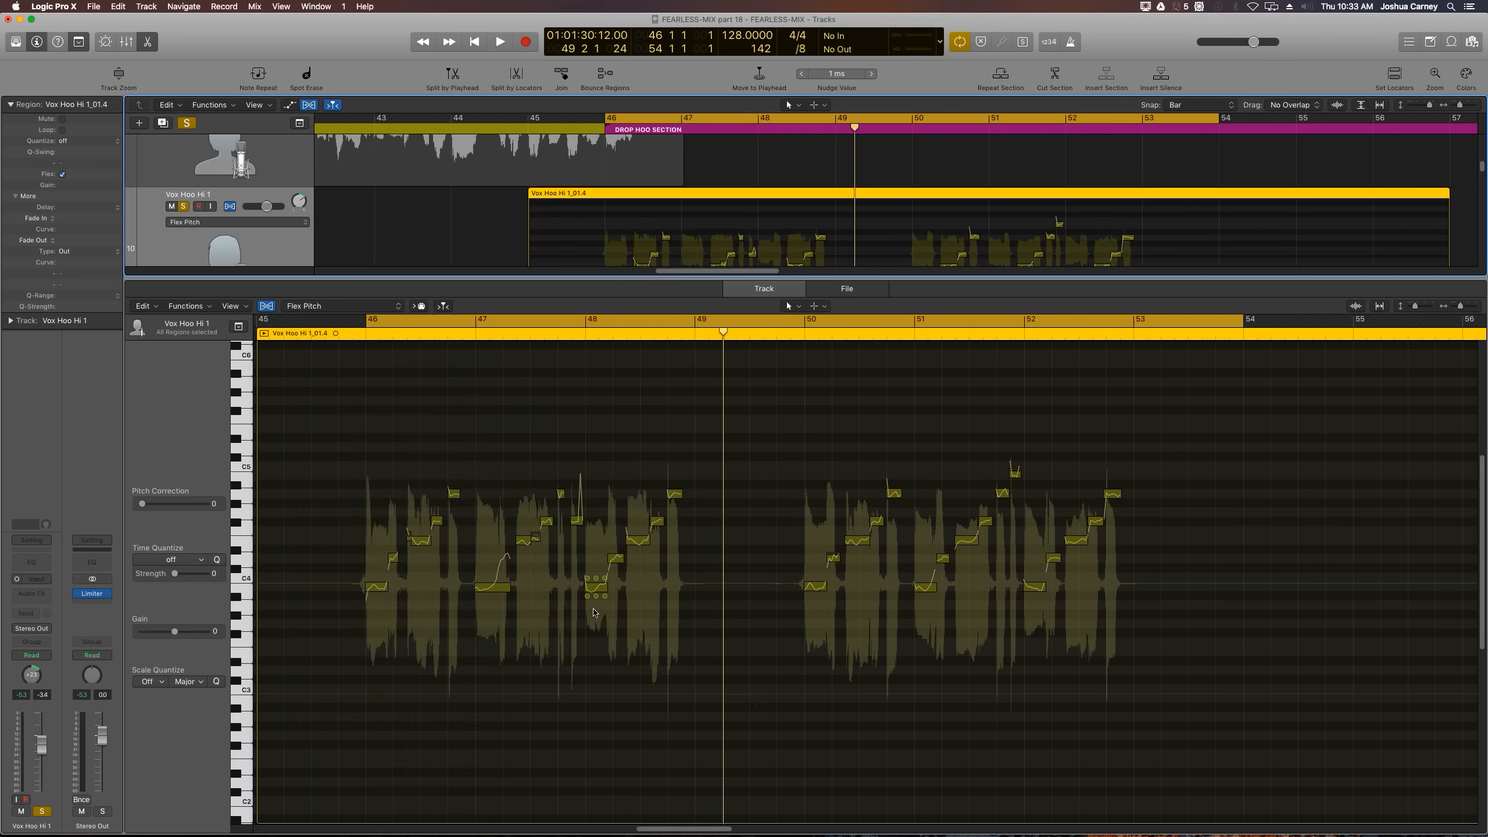
Step: Split the long Vox Hoo Hi 1 note at bar 47 with the Scissors Tool where its pitch curve rises
click(484, 682)
key(super+Right)
key(super+Right)
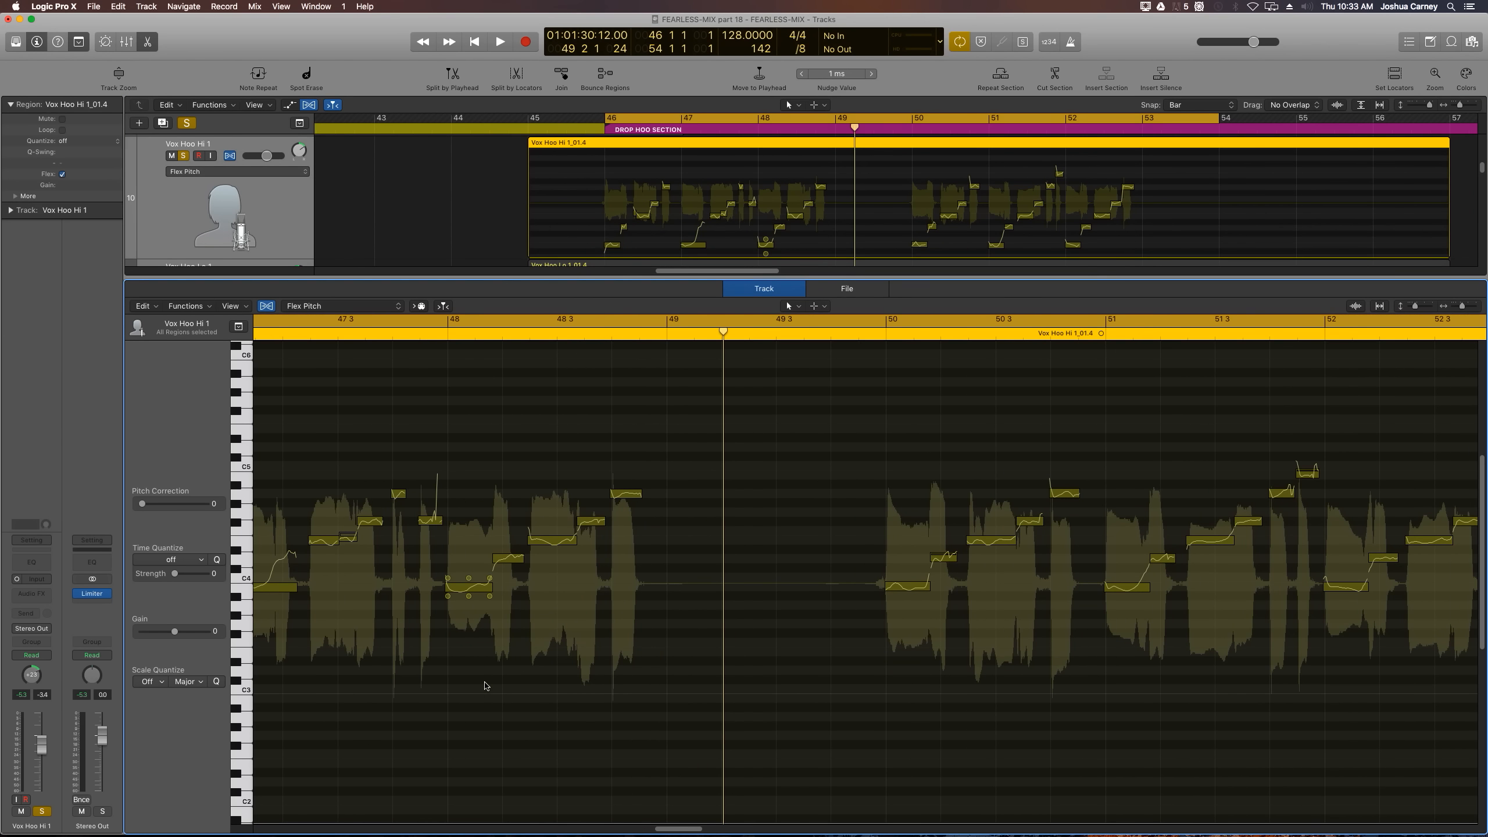
scroll(485, 685, left, 10)
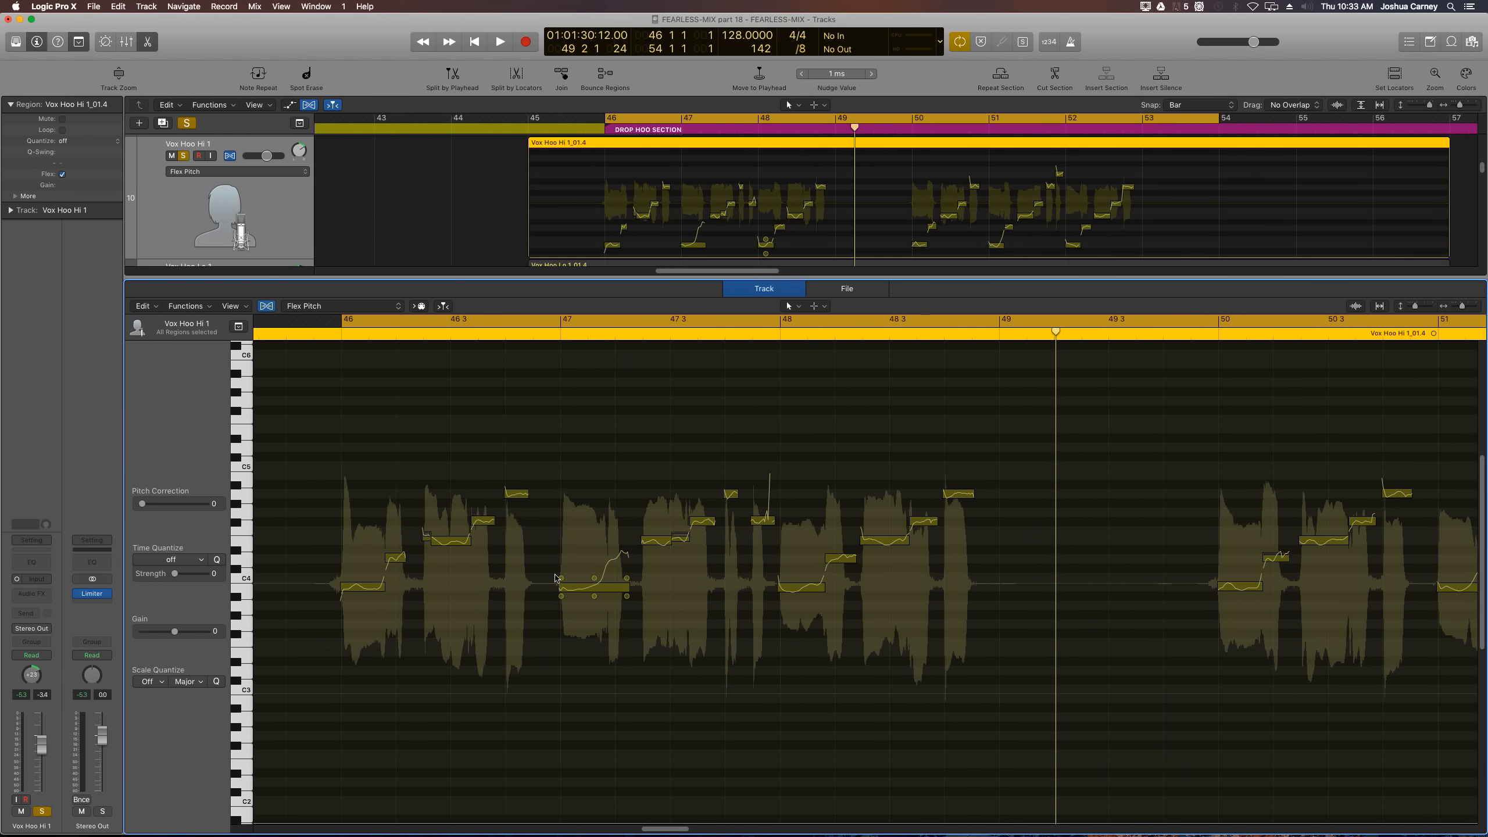
click(820, 306)
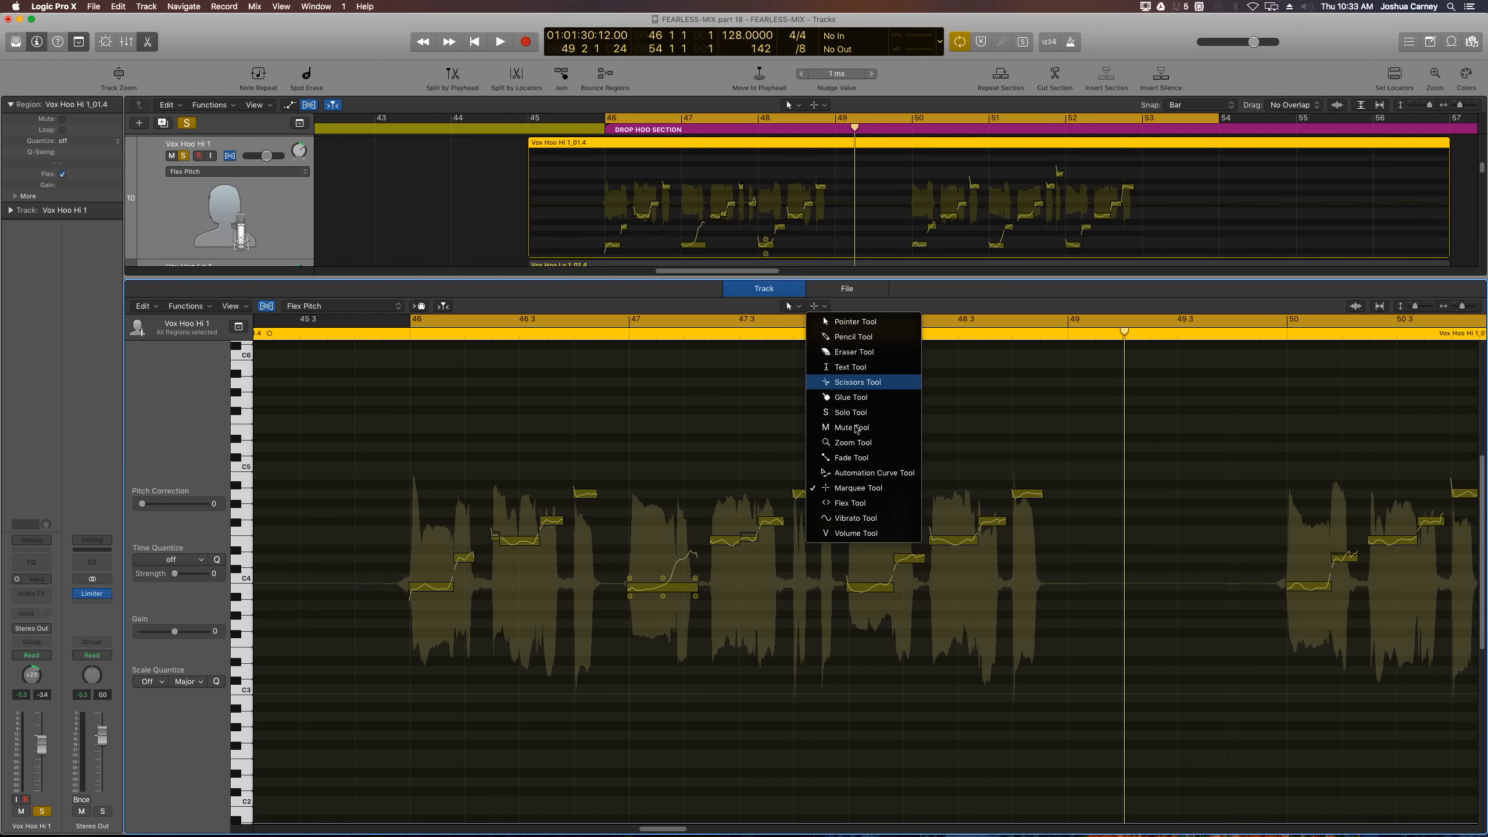
click(849, 386)
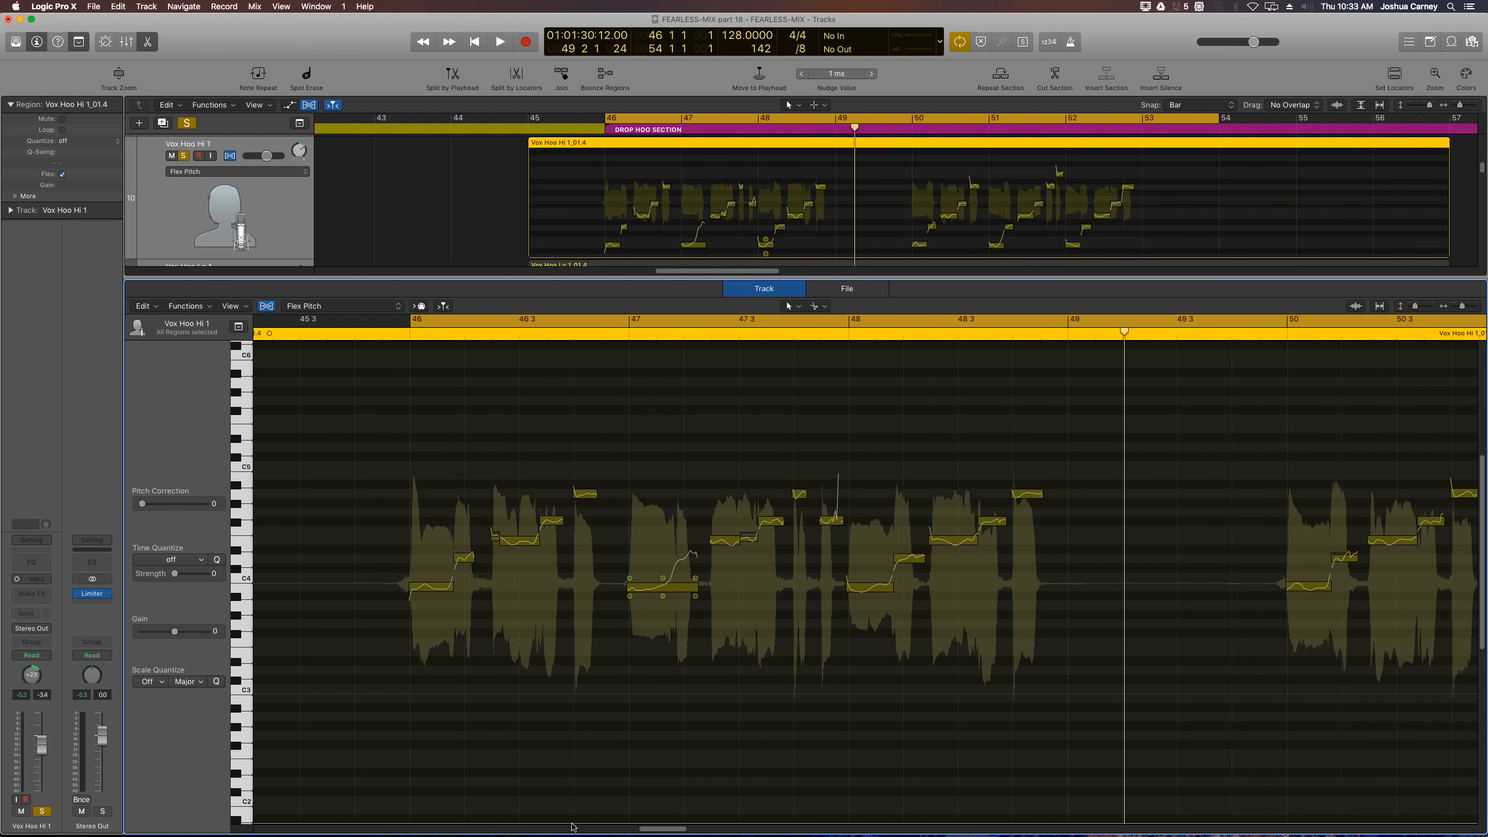
click(670, 589)
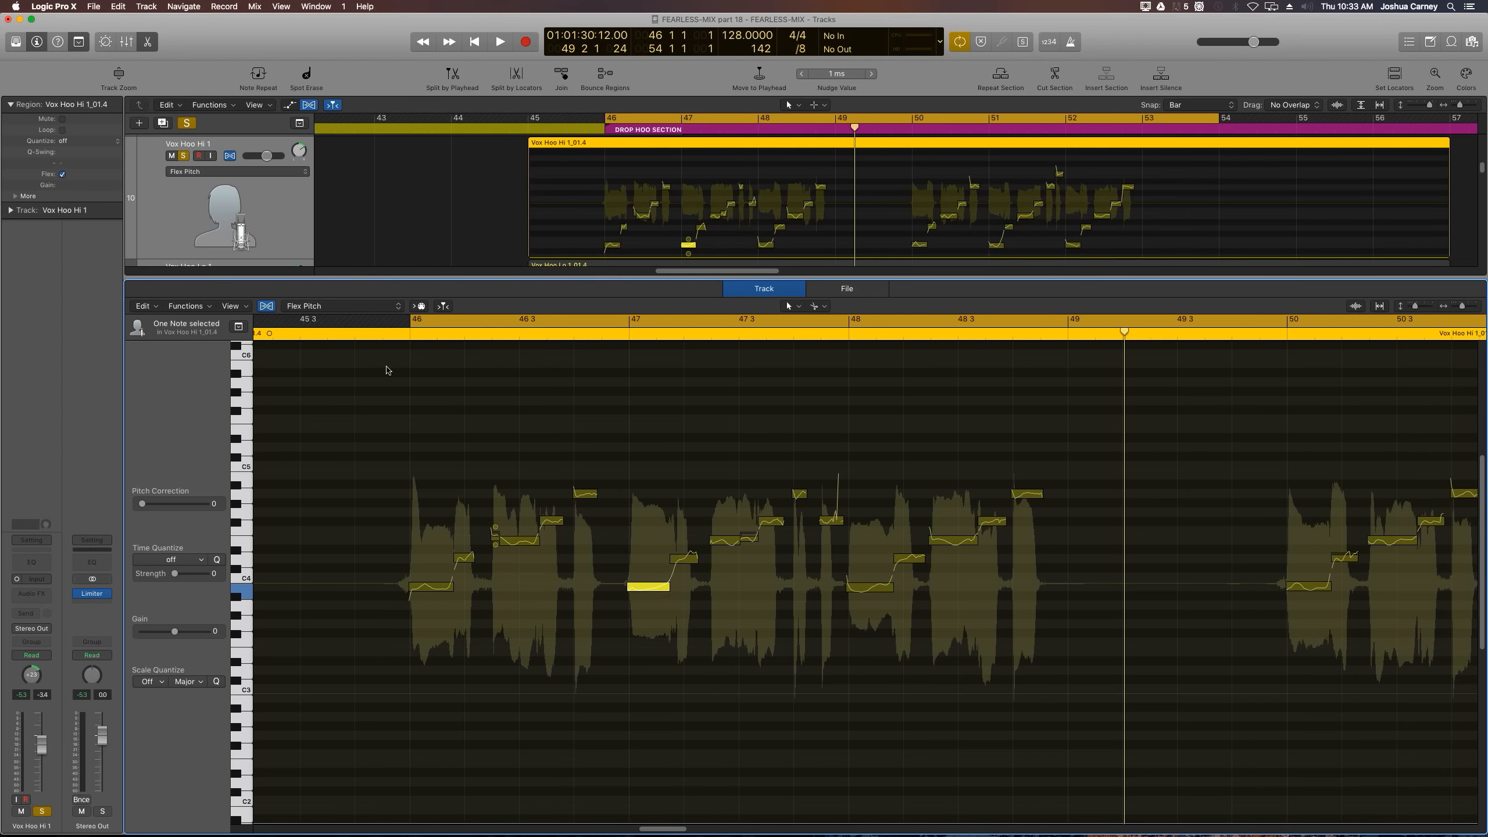
Step: Play the Vox Hoo Hi 1 notes, turning cycling off to check the second phrase around bar 50 as well
double_click(397, 334)
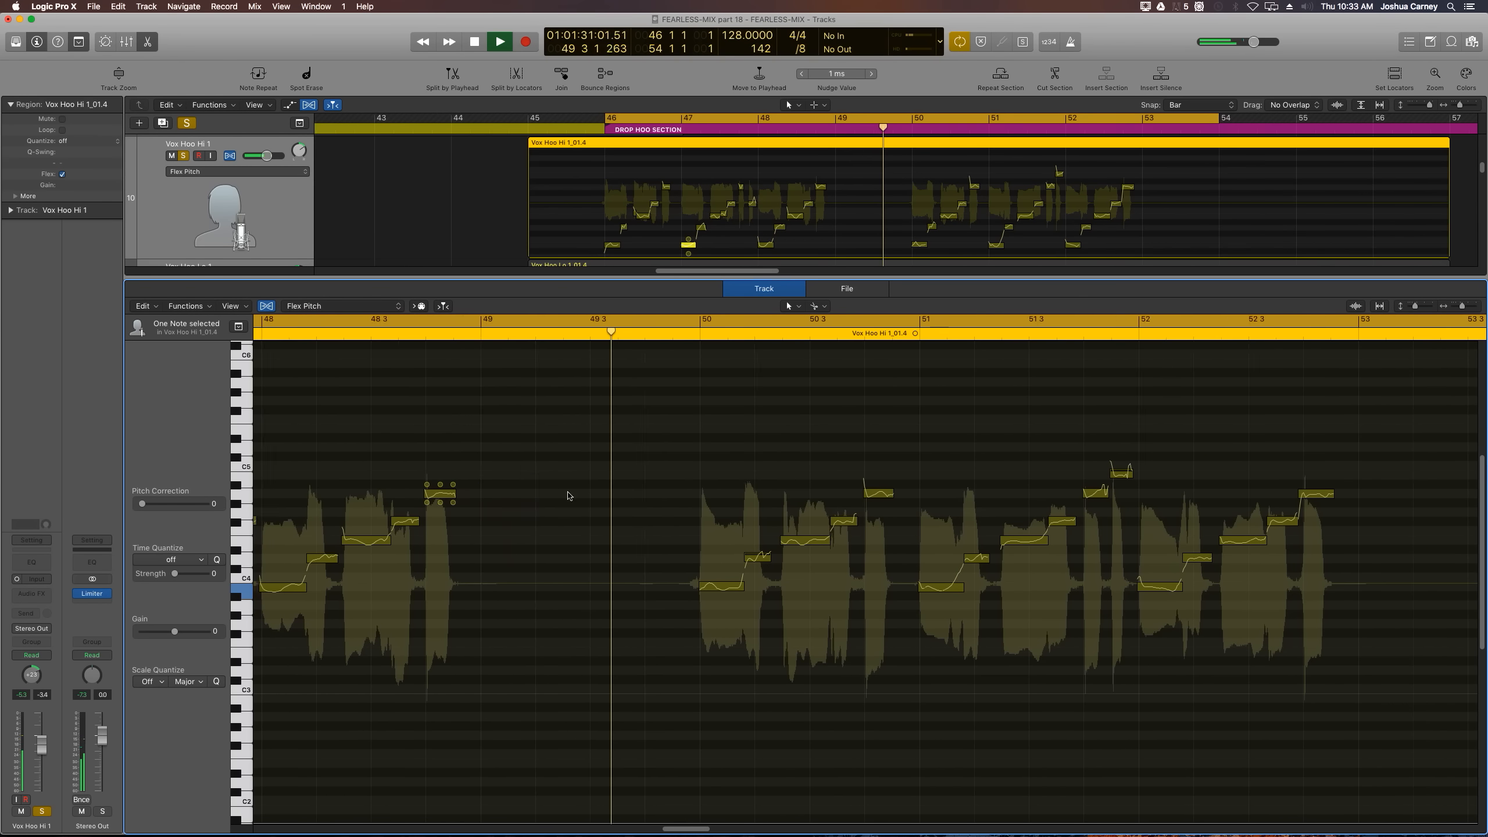
key(space)
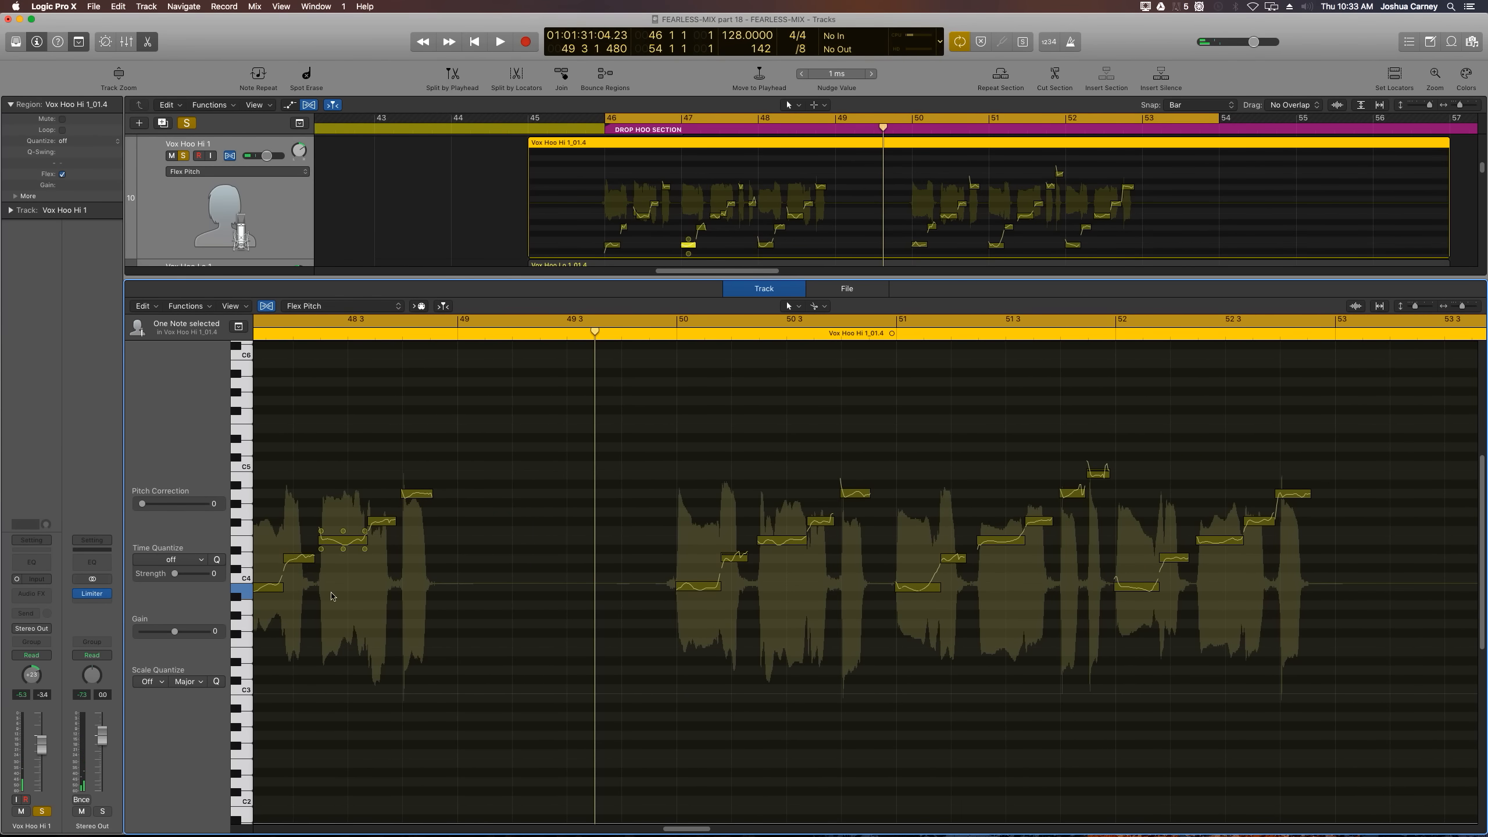
key(Right)
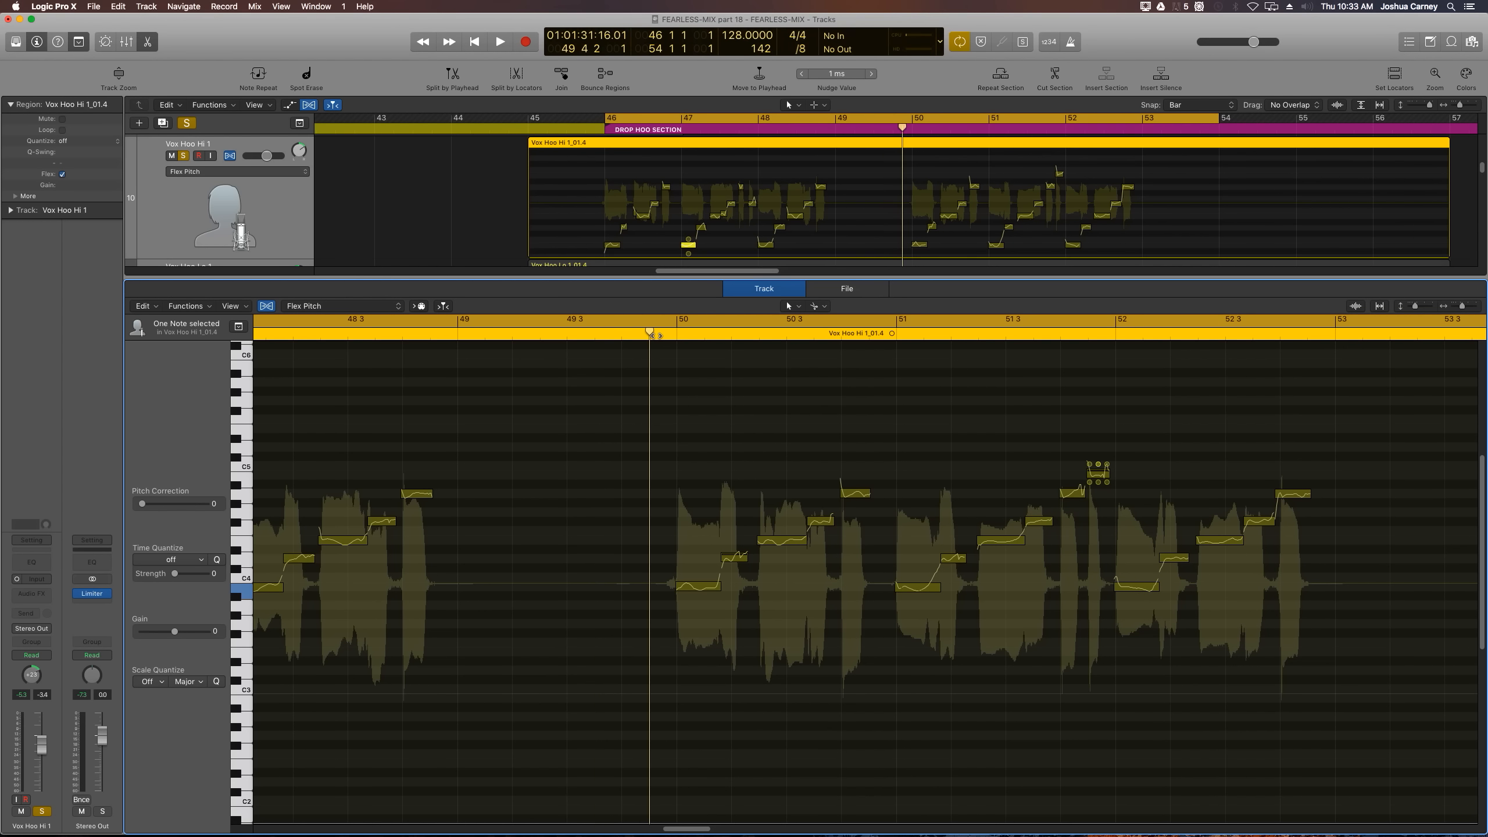
key(space)
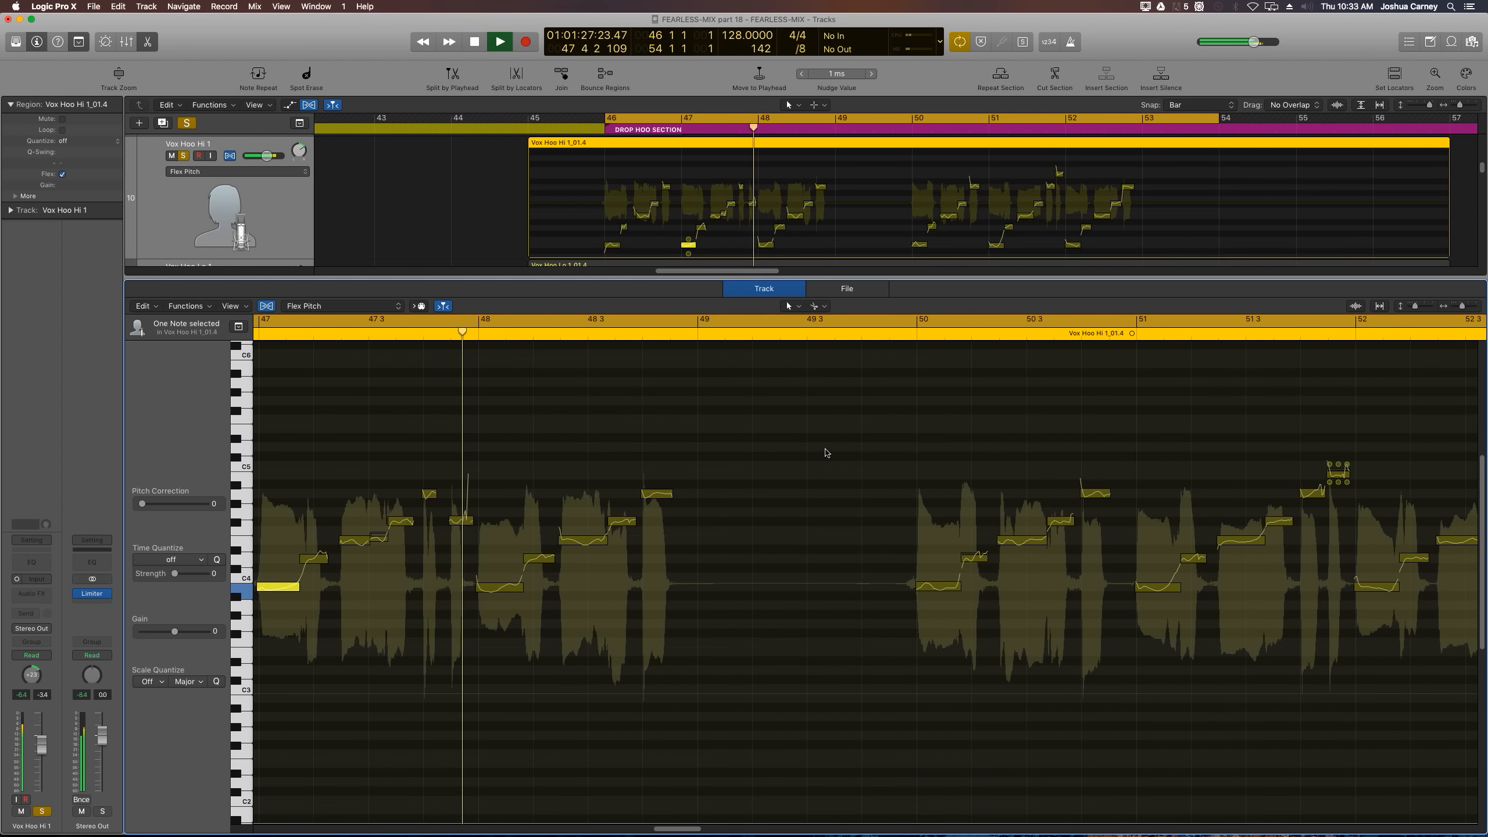
key(c)
key(space)
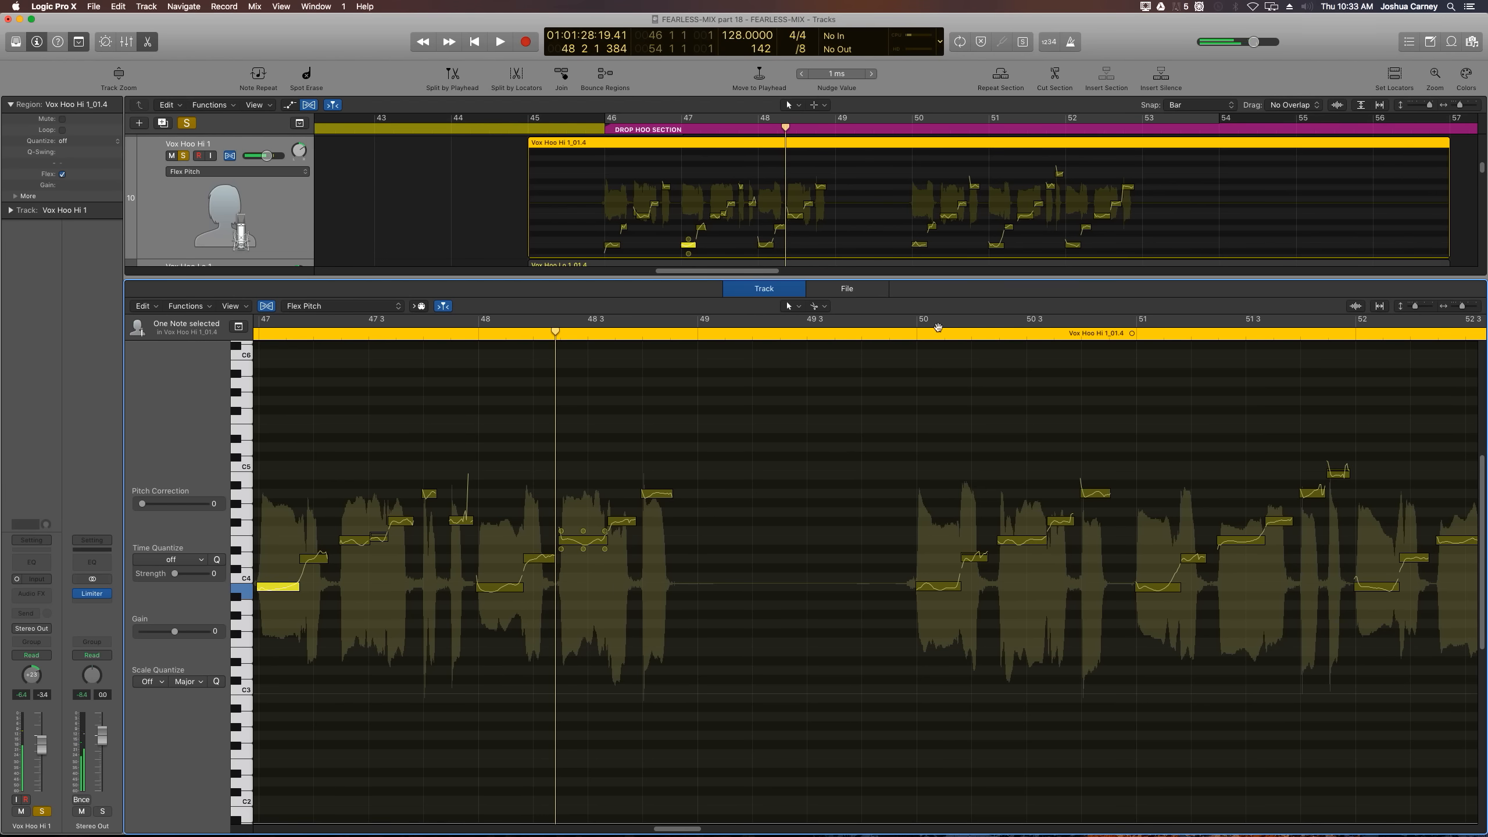
click(895, 335)
key(space)
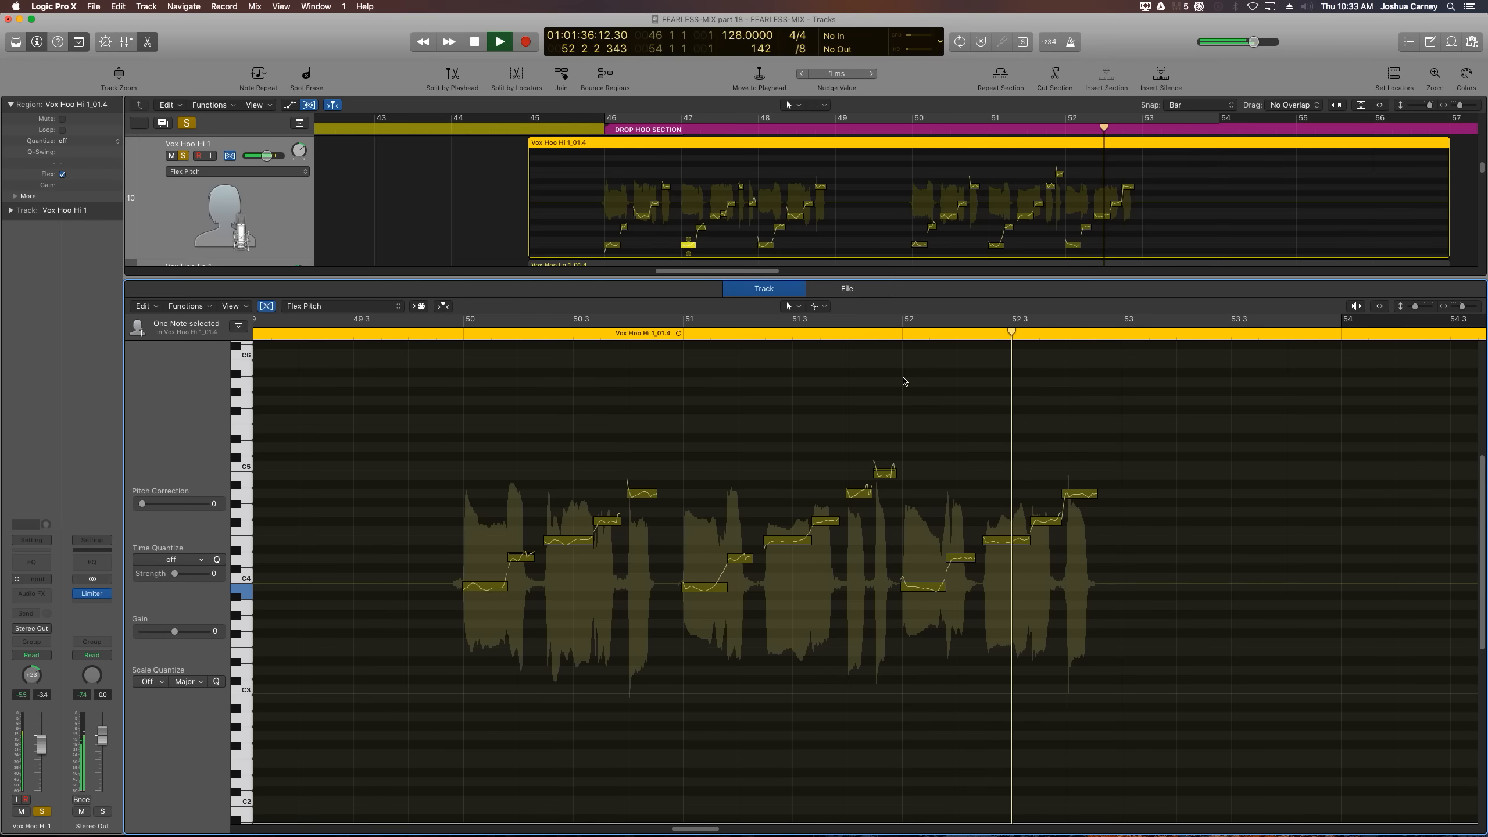
key(space)
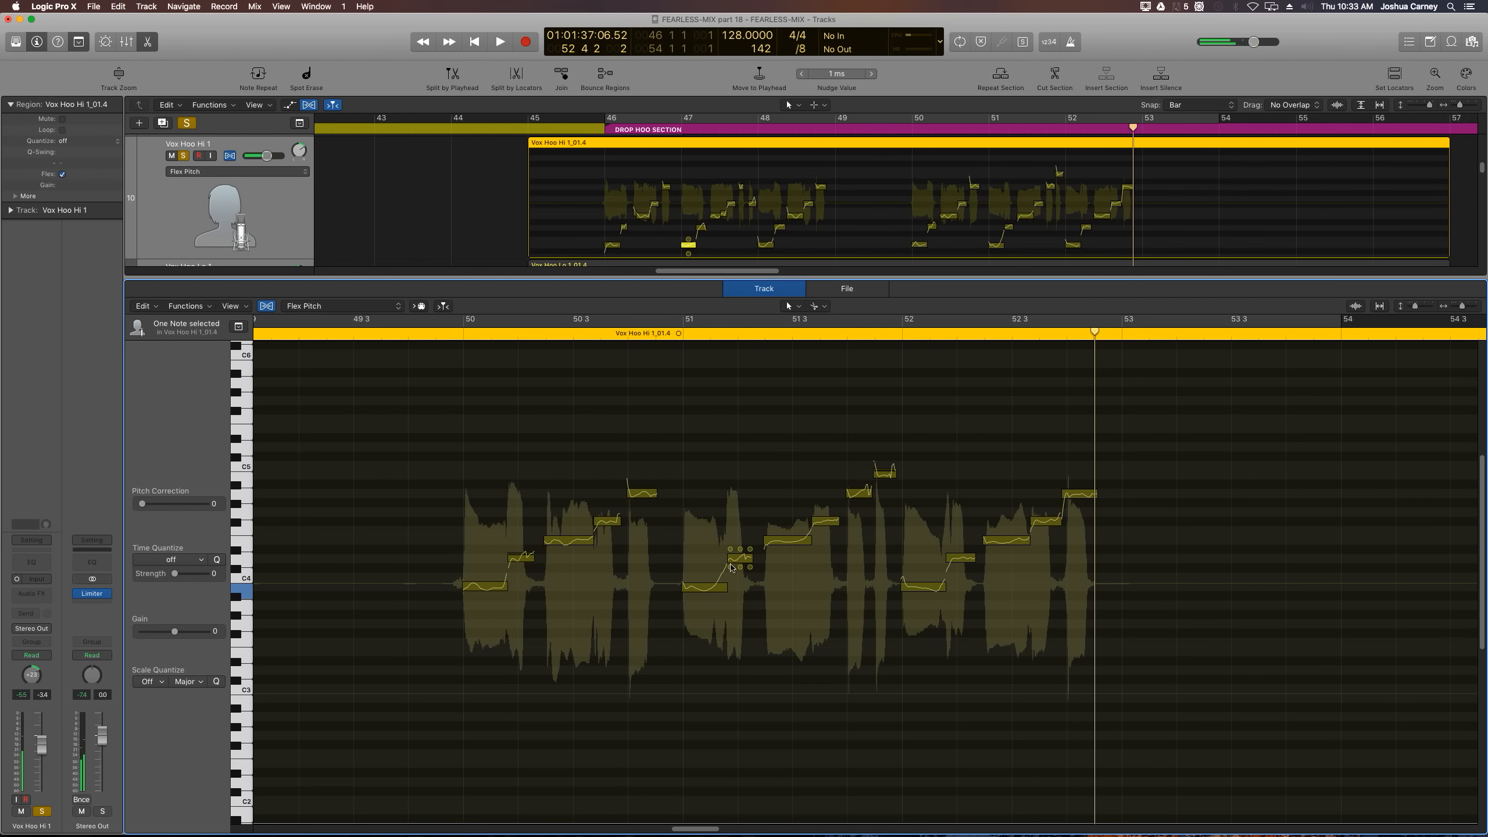
Step: Set pitch correction to 100 on all Vox Hoo Hi 1 notes and reduce their vibrato to 0%
key(super+a)
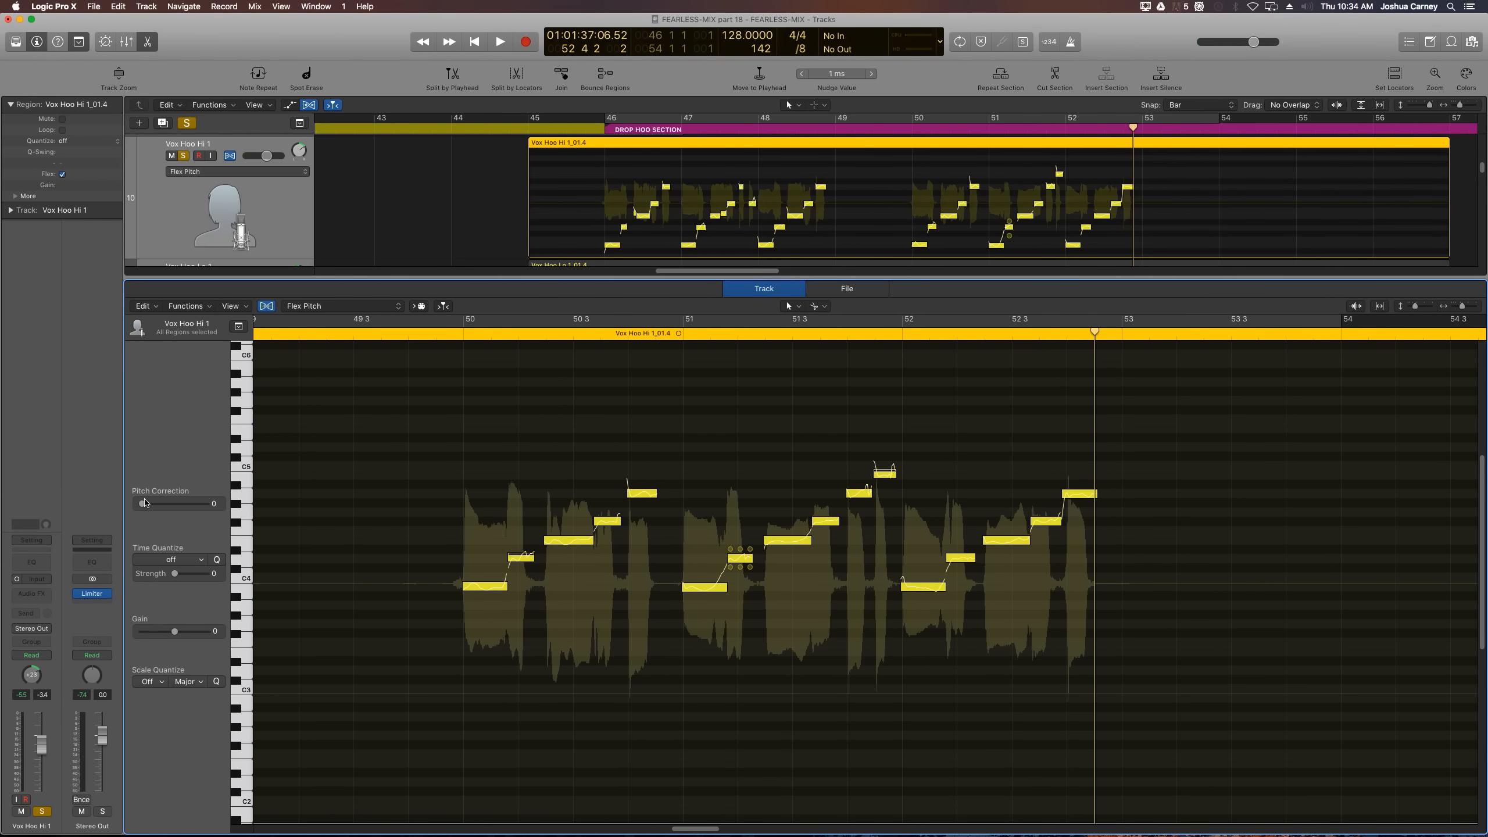
drag(227, 509, 240, 510)
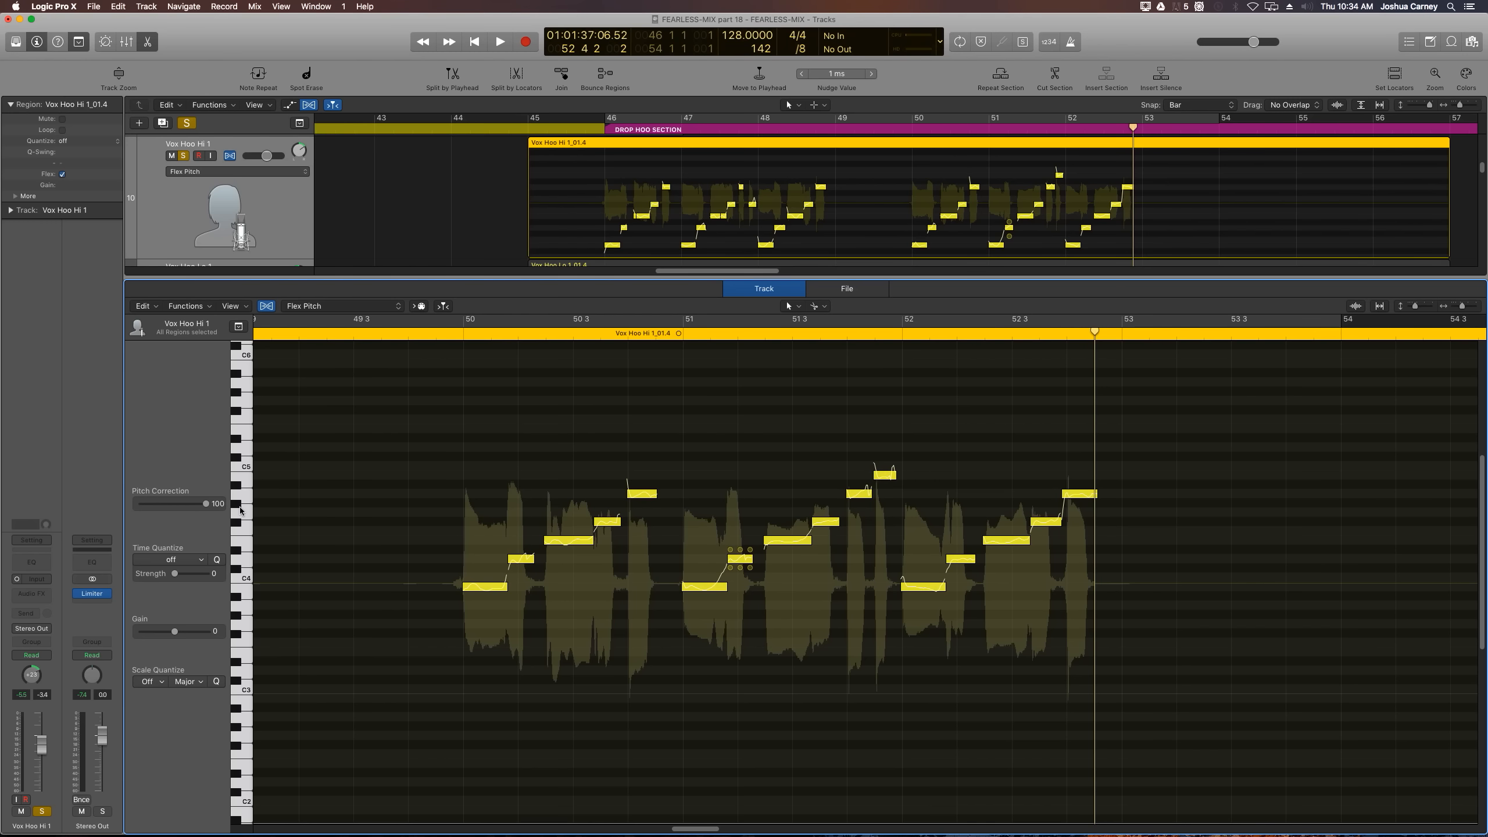
mouse_move(705, 597)
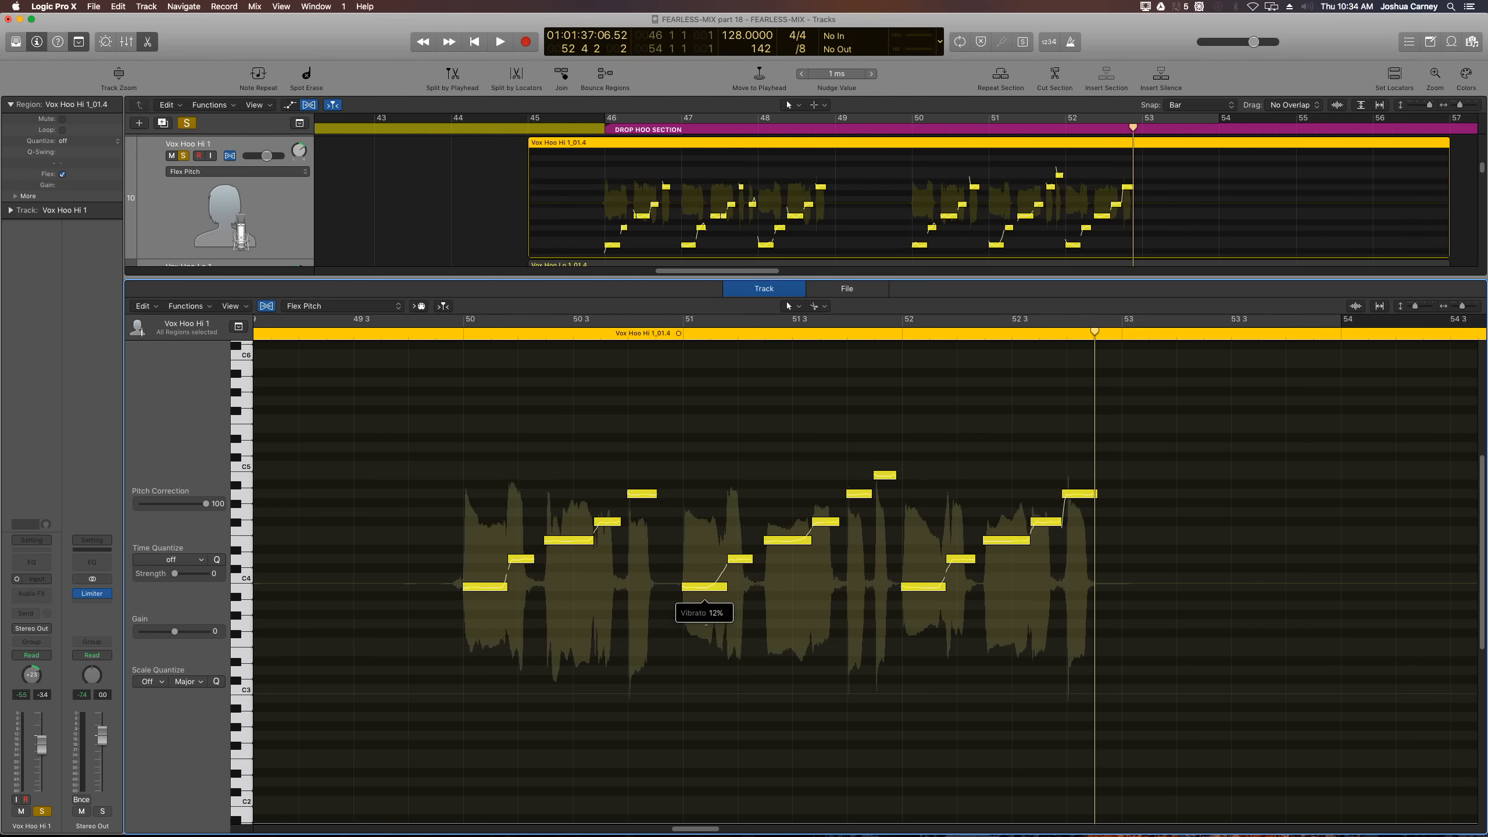
click(754, 738)
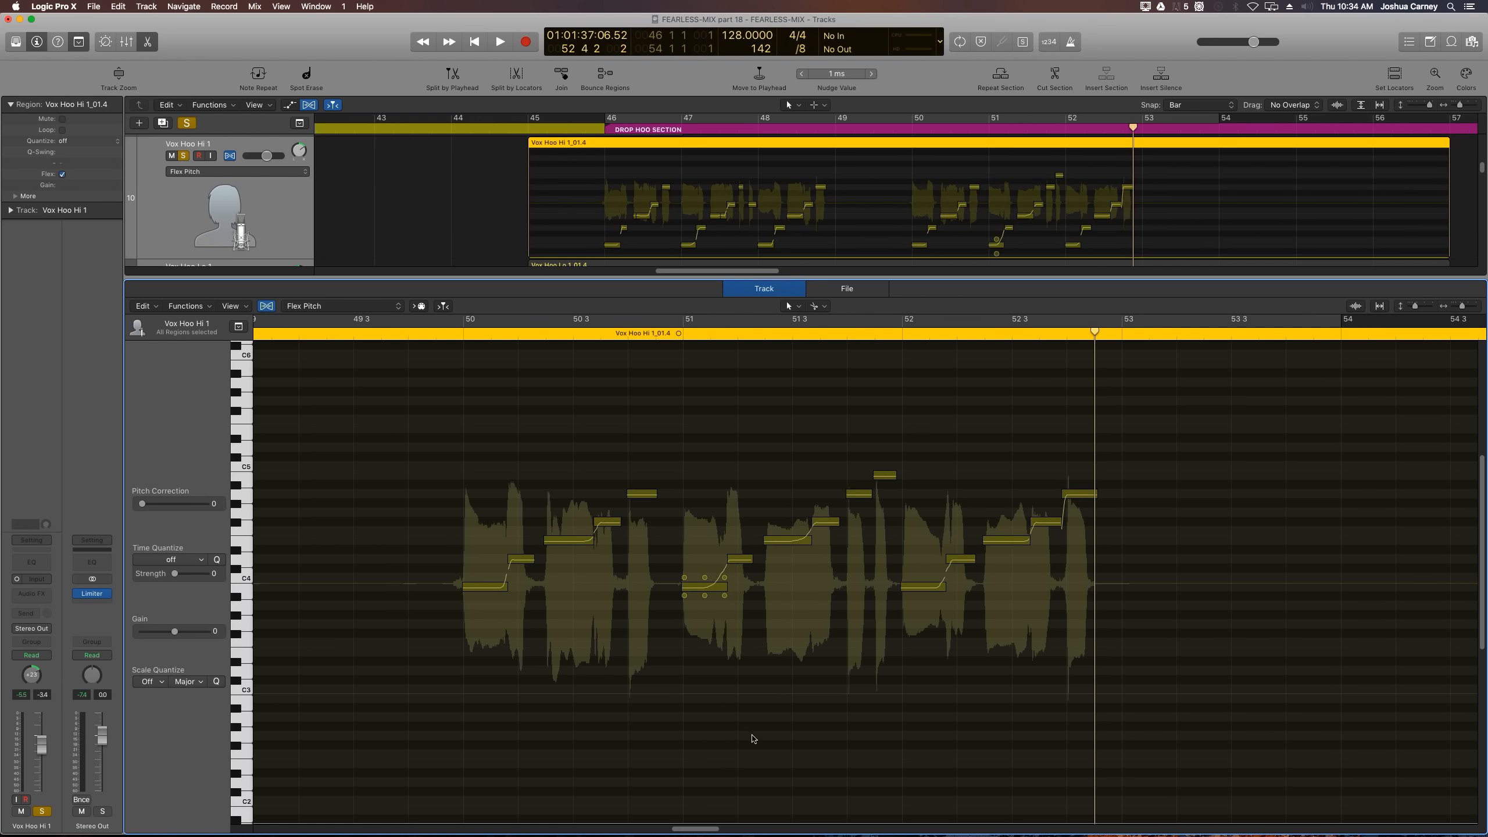
Step: Turn cycling back on and play the pitch-corrected Vox Hoo Hi 1 part
key(c)
key(space)
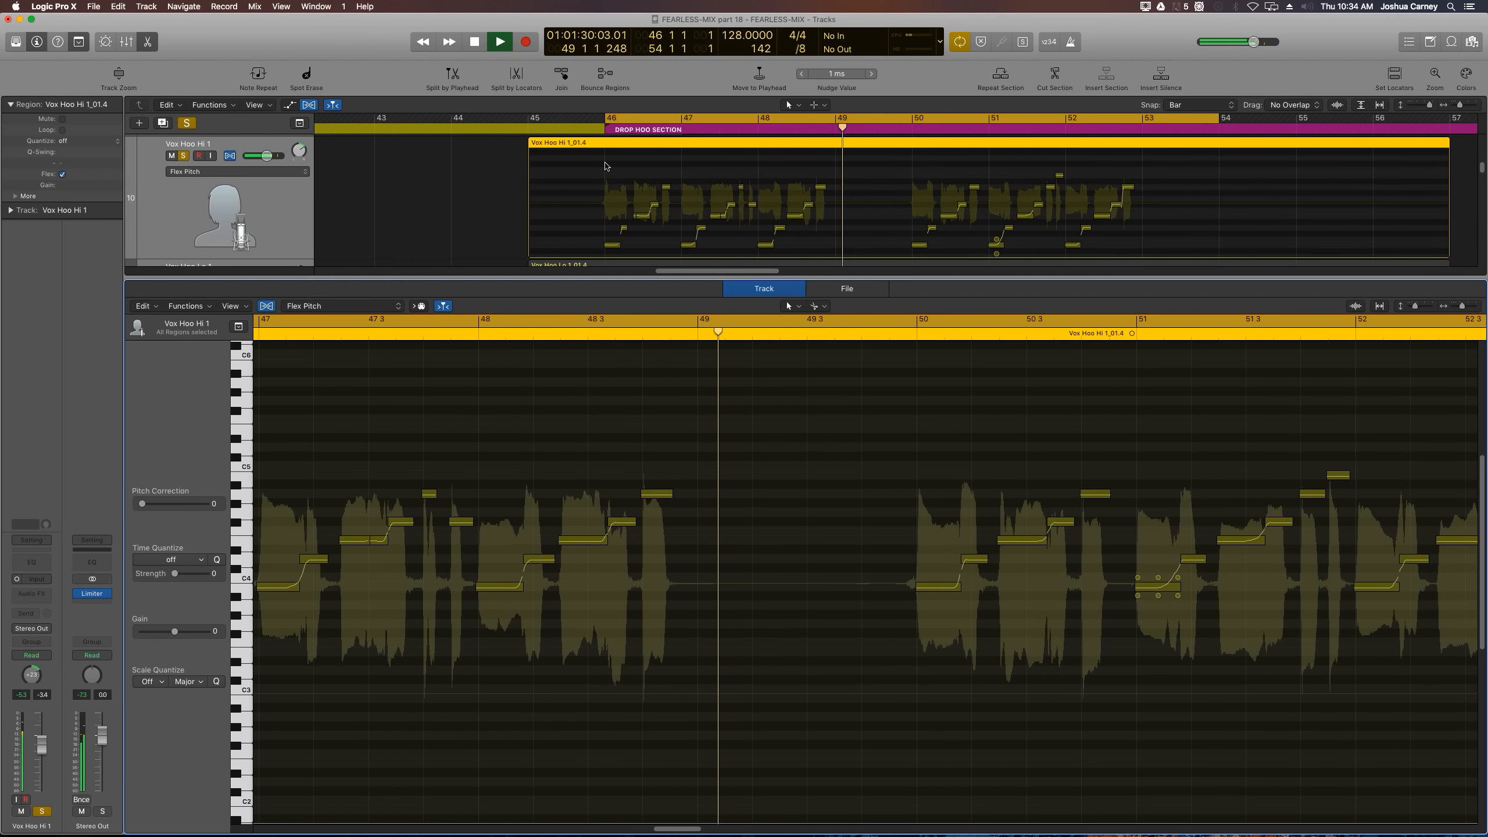
key(space)
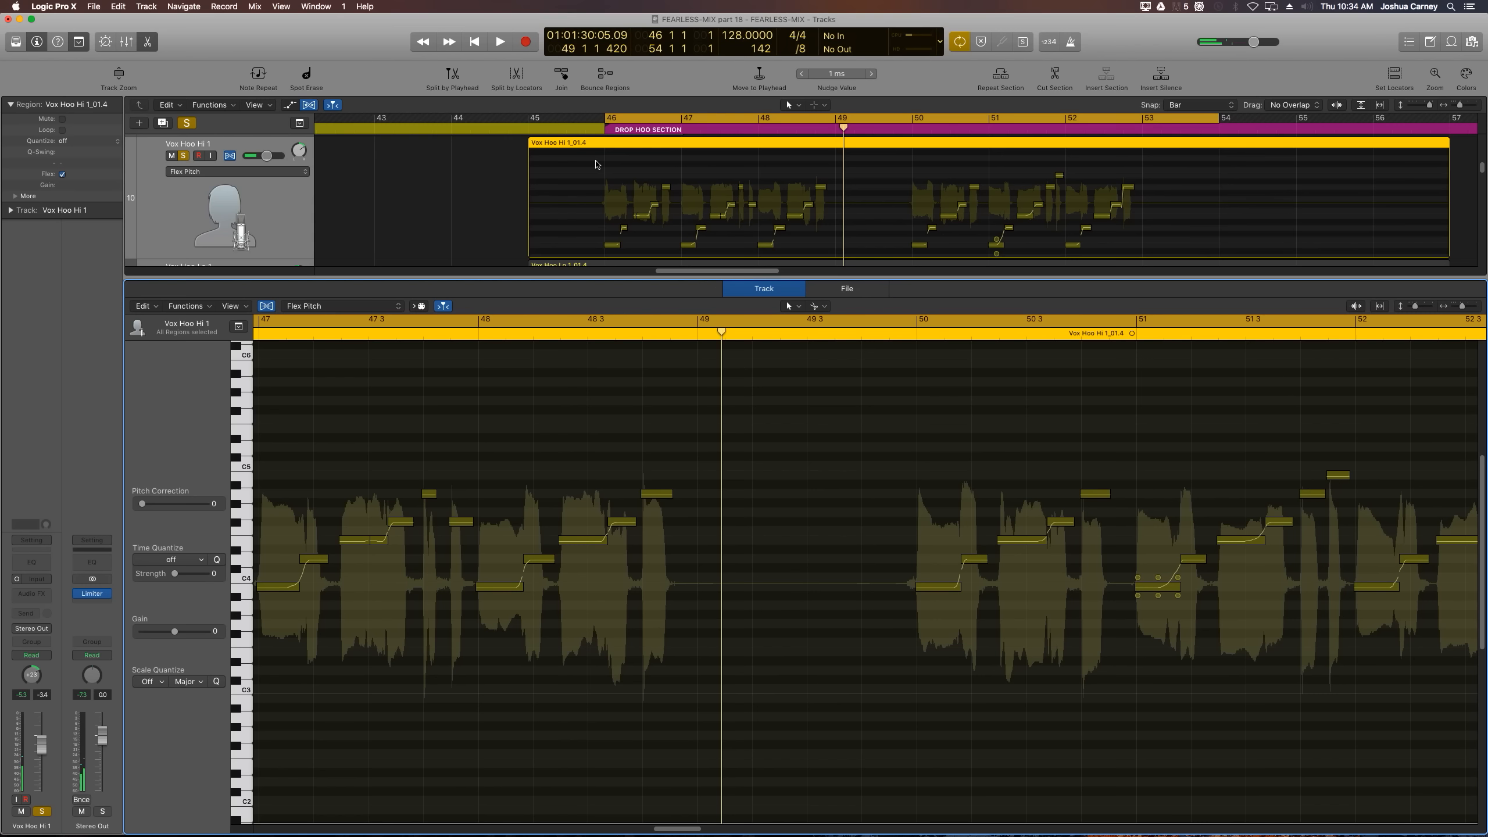
Step: Enlarge the tracks area, solo Vox Hoo Lo 1 and show its whole region in the Flex Pitch editor
drag(612, 254, 602, 407)
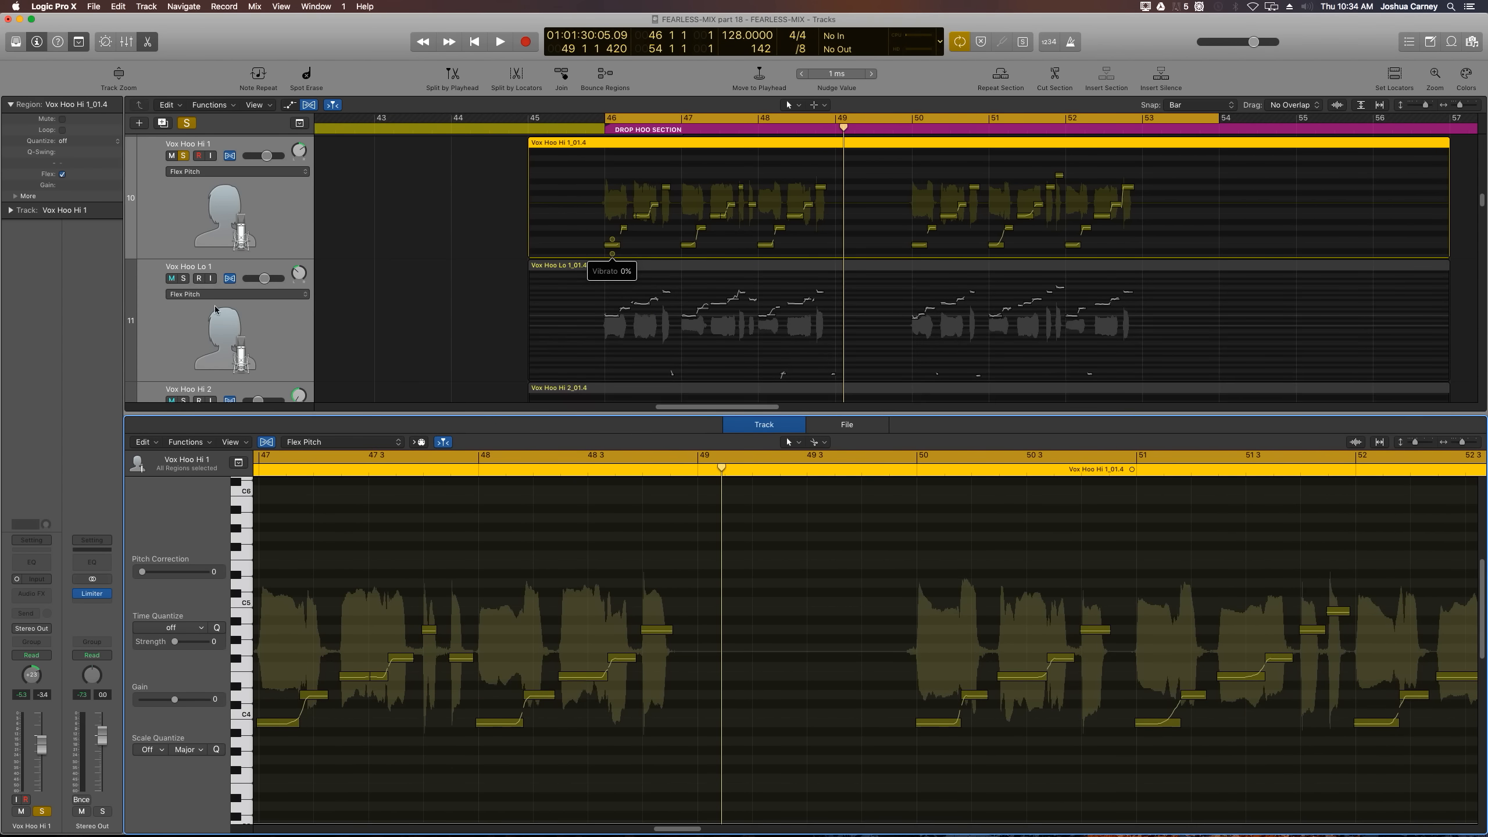
click(187, 280)
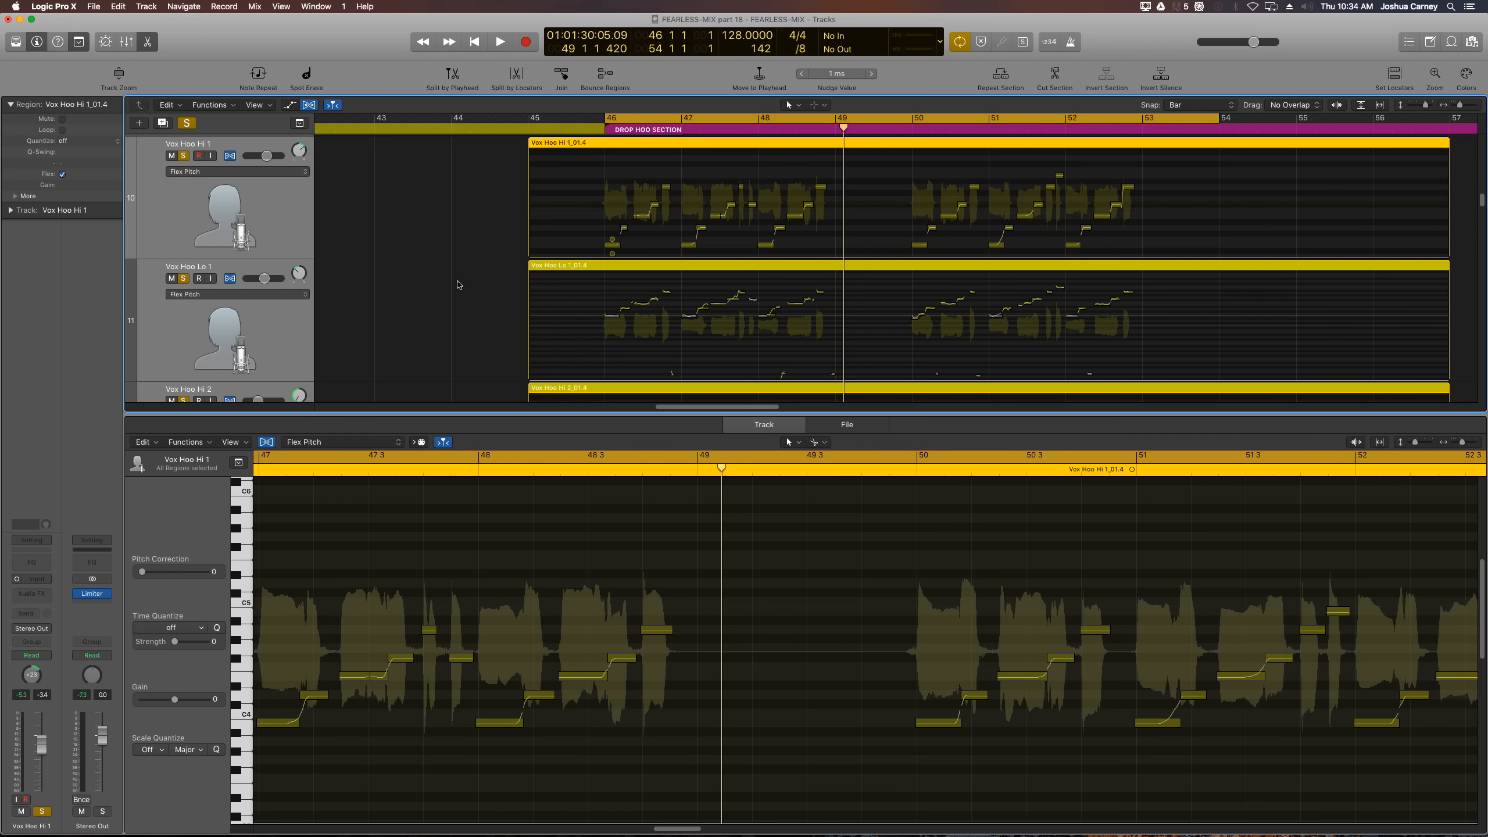
click(440, 293)
click(261, 347)
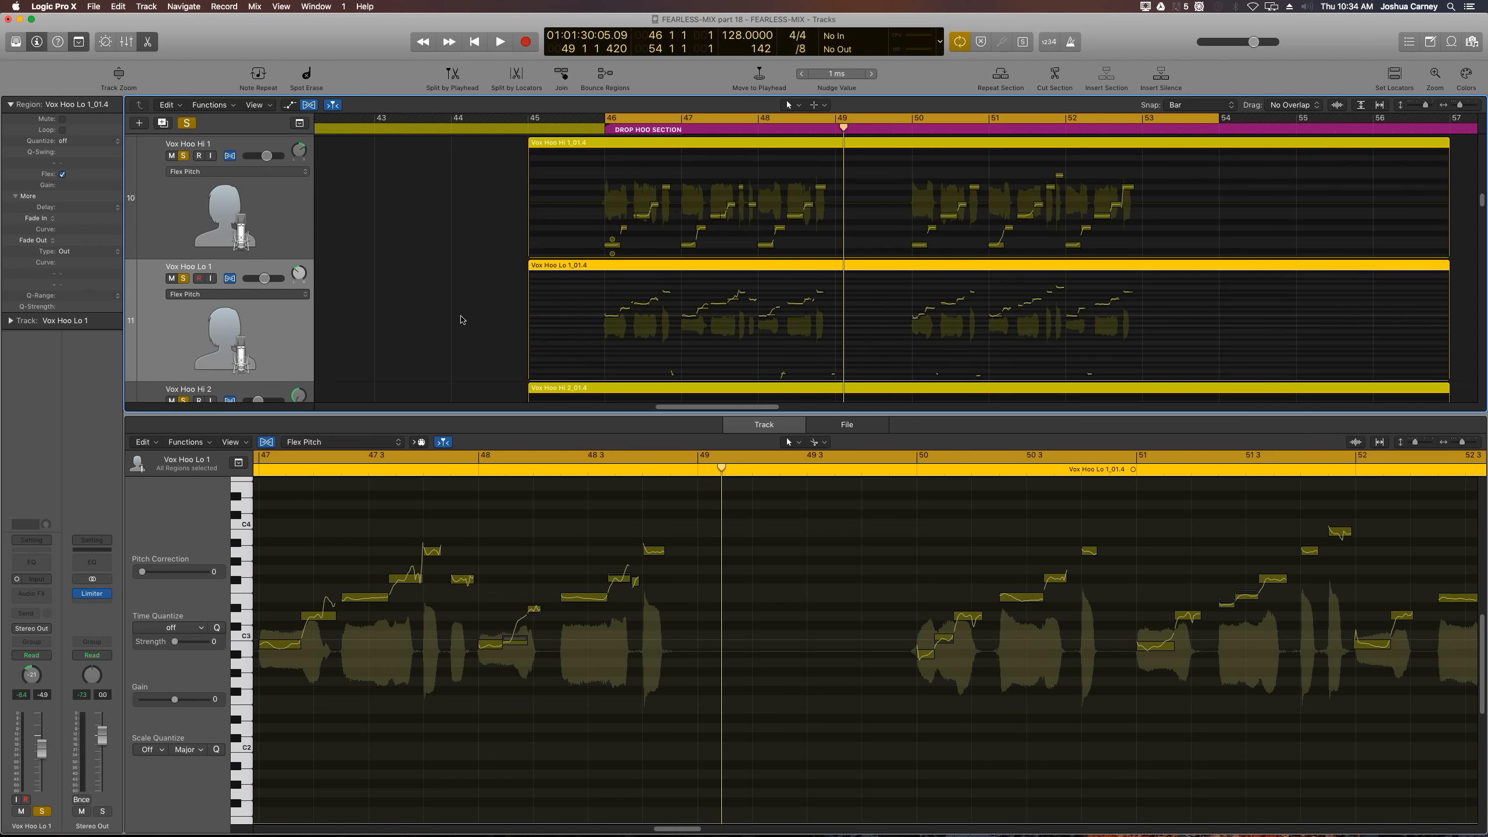
click(615, 269)
key(super+Left)
click(726, 665)
key(super+Left)
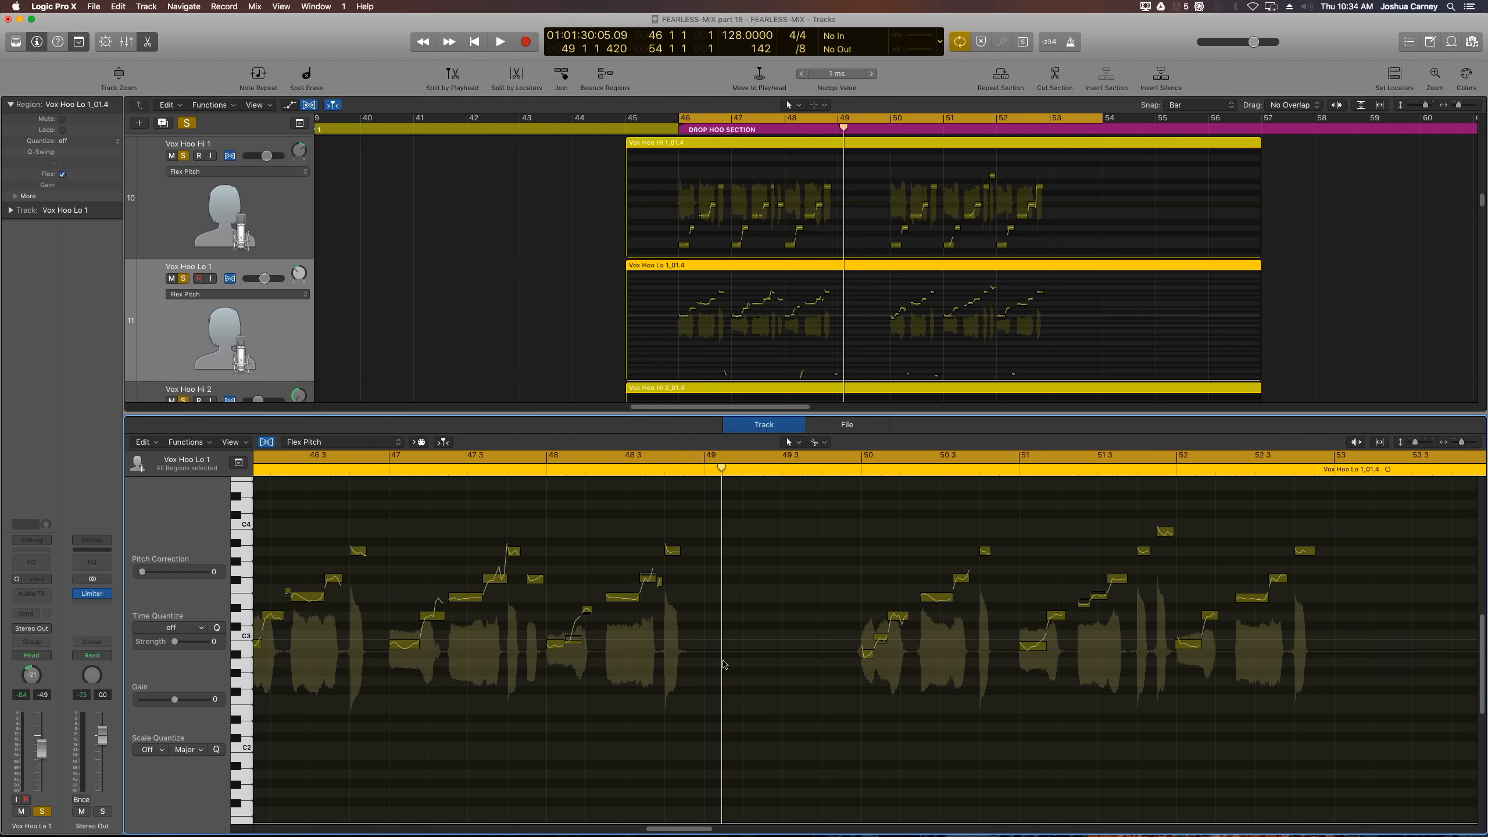
key(super+Left)
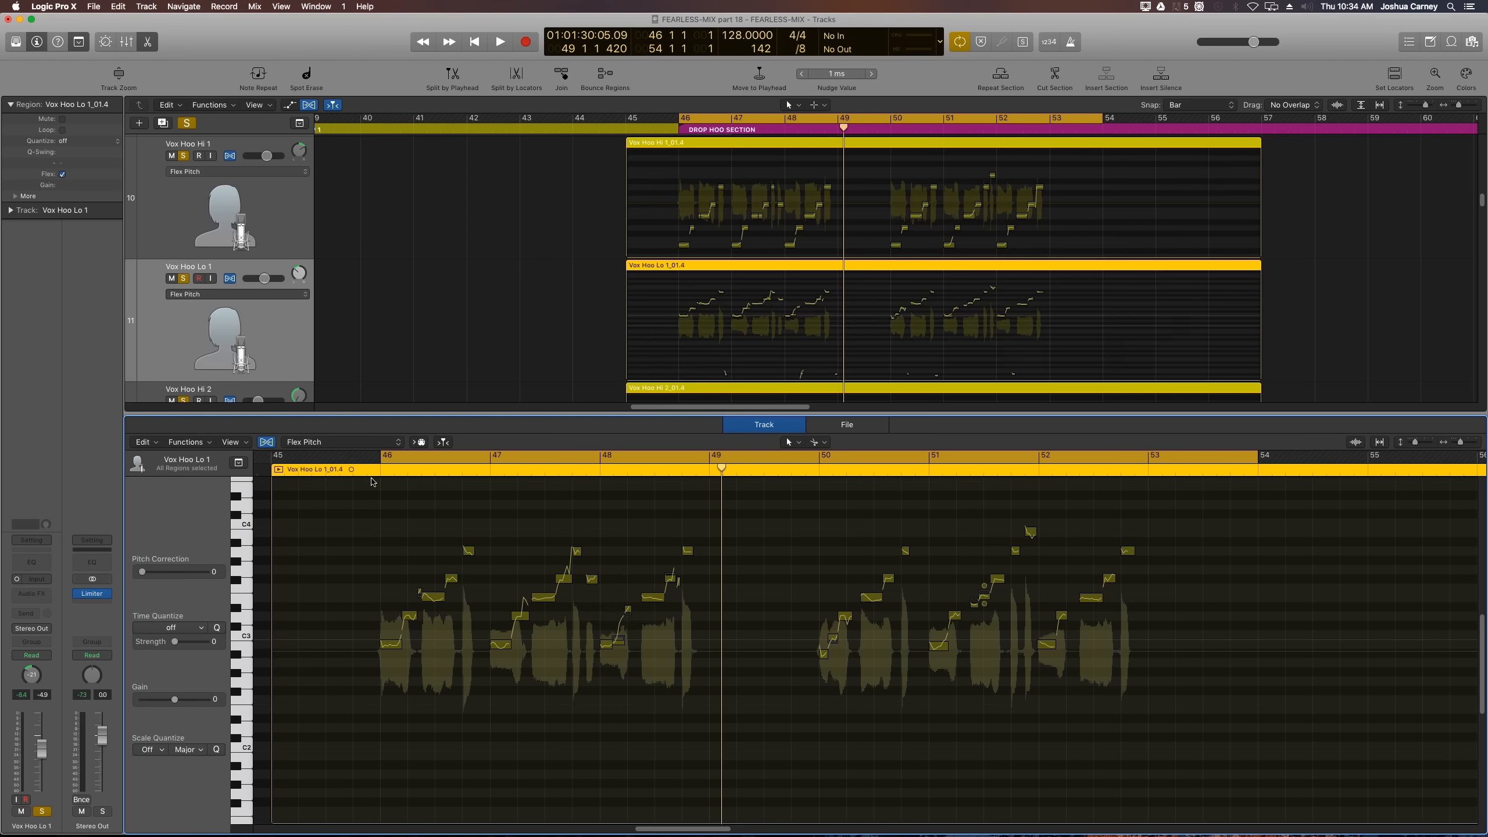
Step: Turn off solo on Vox Hoo Hi 1, Vox Hoo Hi 2 and Vox Hoo Lo 2, and play Vox Hoo Lo 1 alone
key(space)
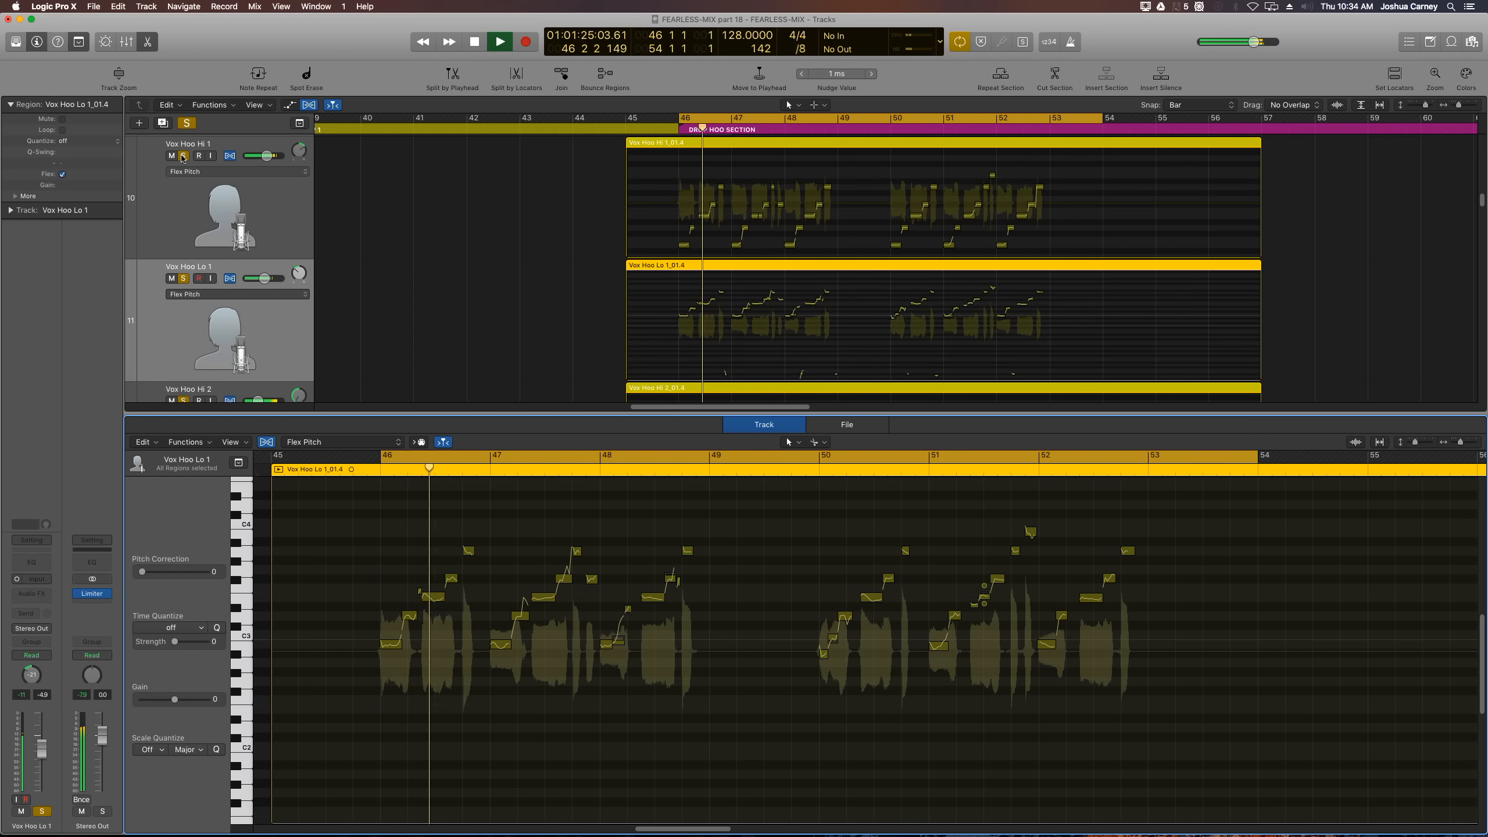
click(183, 156)
scroll(178, 235, down, 3)
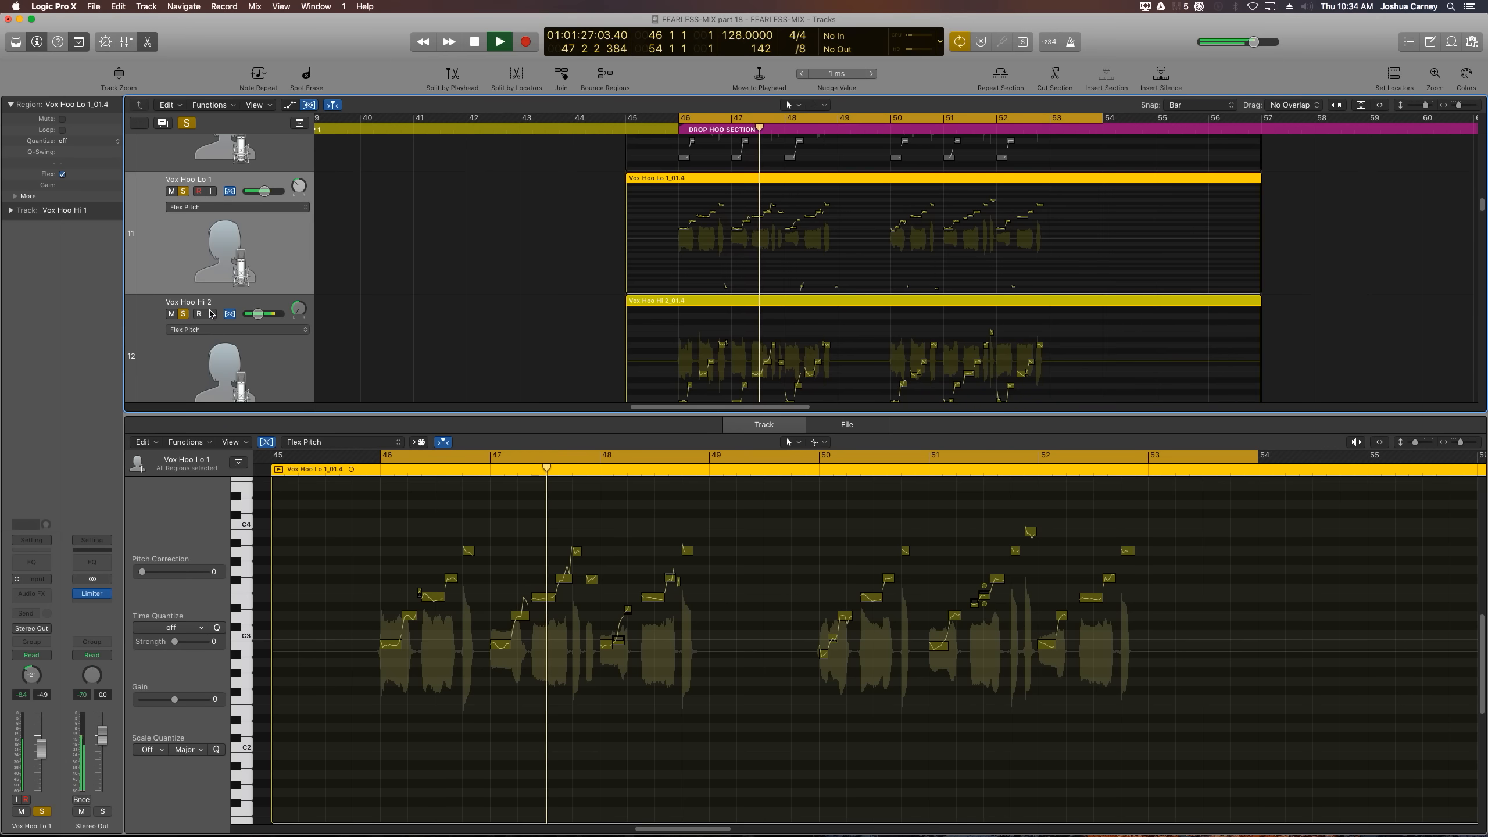
click(171, 314)
click(172, 313)
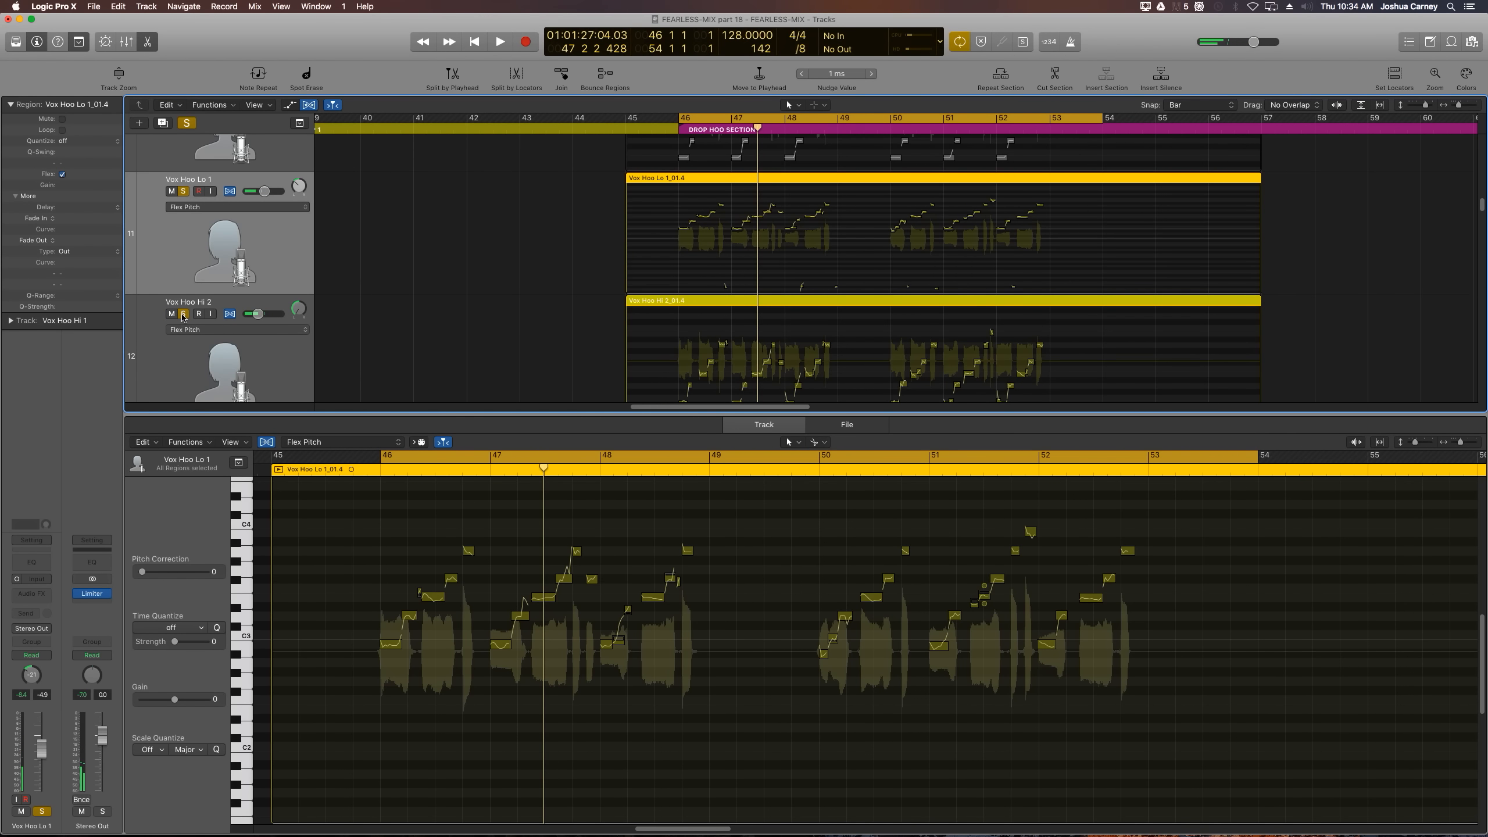
click(171, 313)
scroll(177, 252, down, 7)
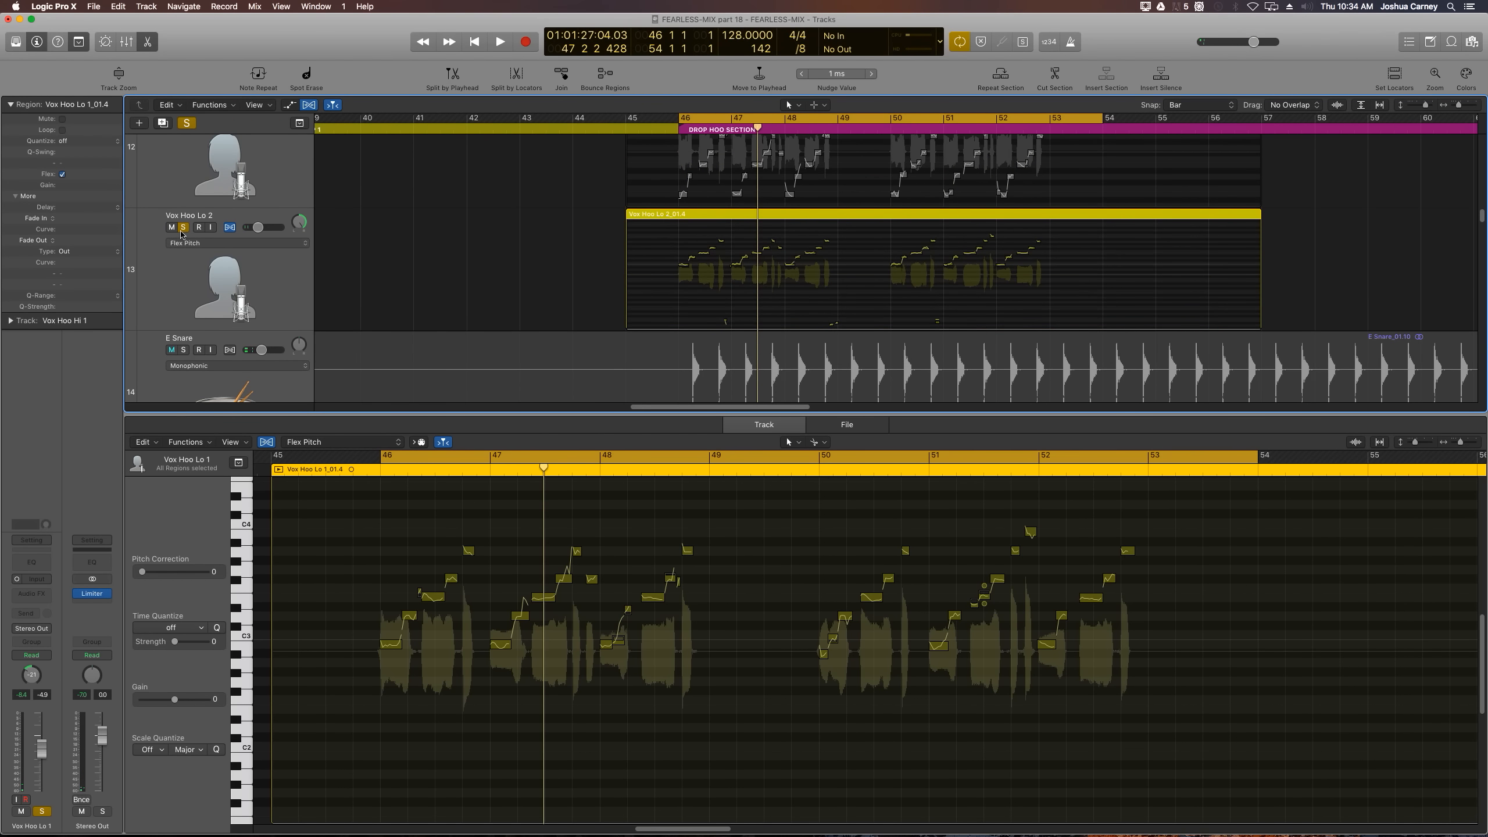
click(182, 228)
scroll(410, 270, up, 5)
key(space)
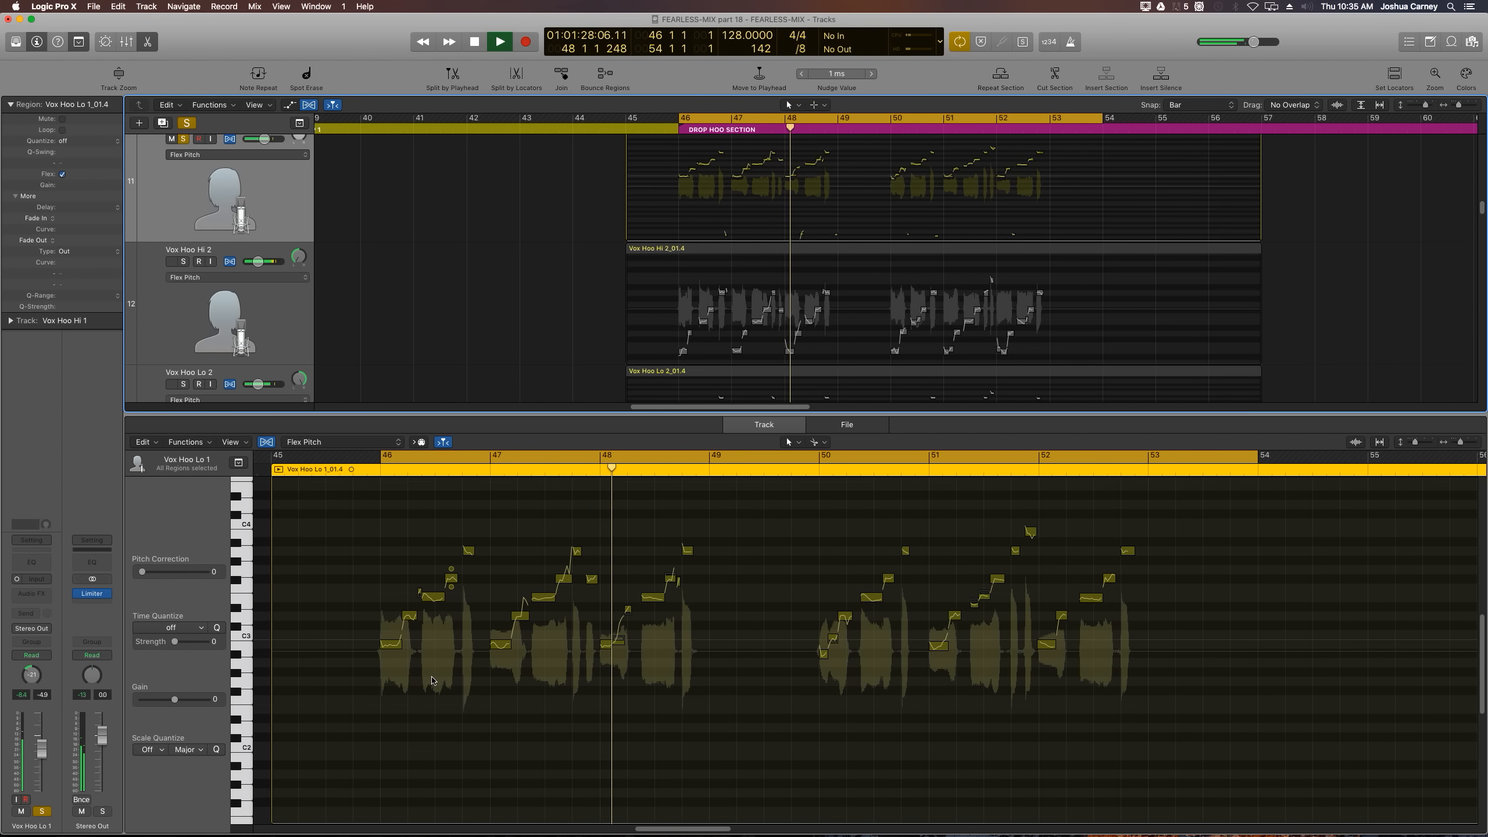
key(space)
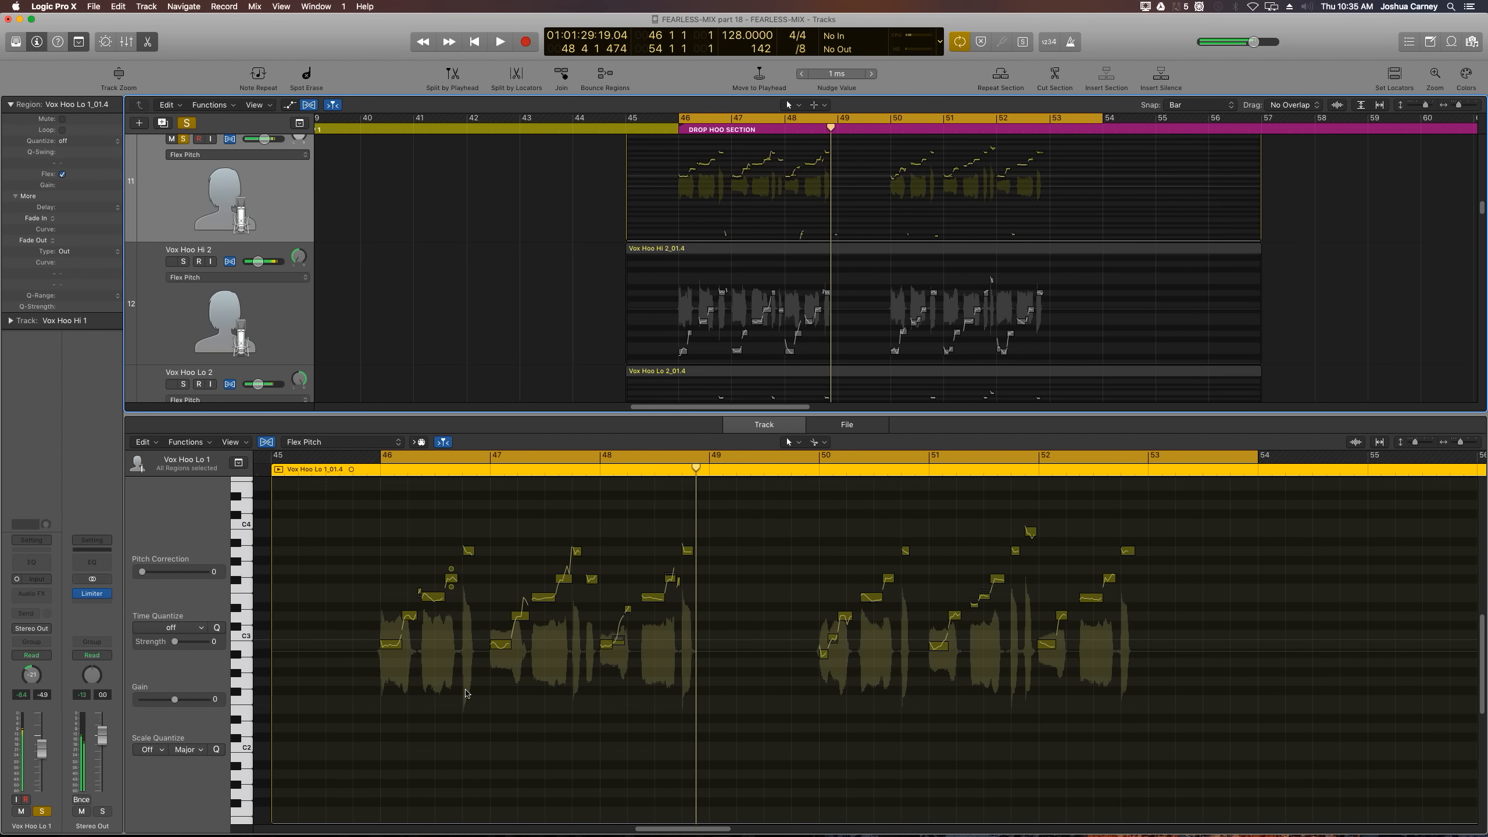
Step: Set pitch correction to 100 on all Vox Hoo Lo 1 notes
click(486, 730)
key(super+a)
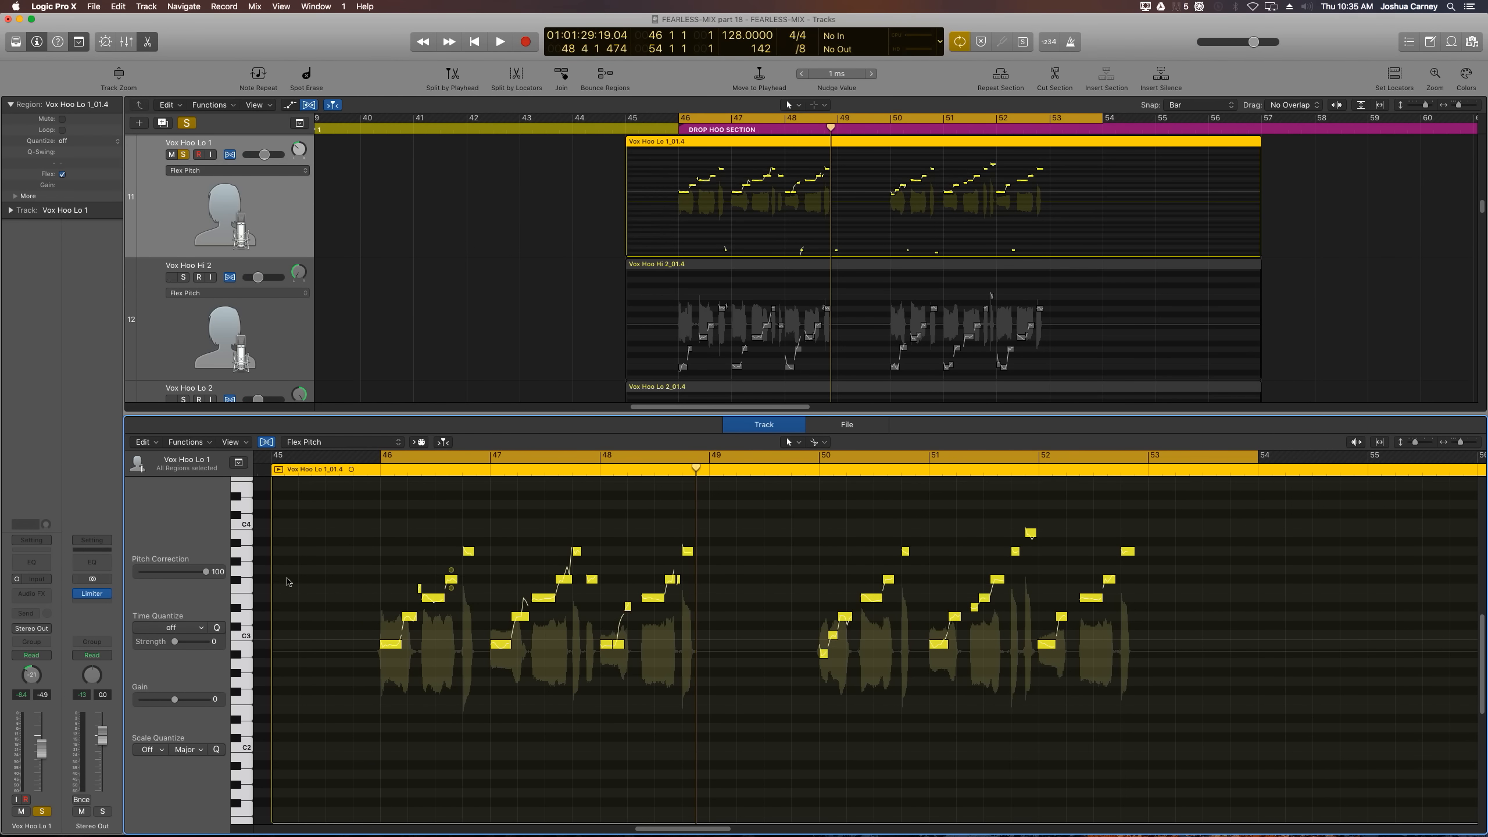
click(413, 761)
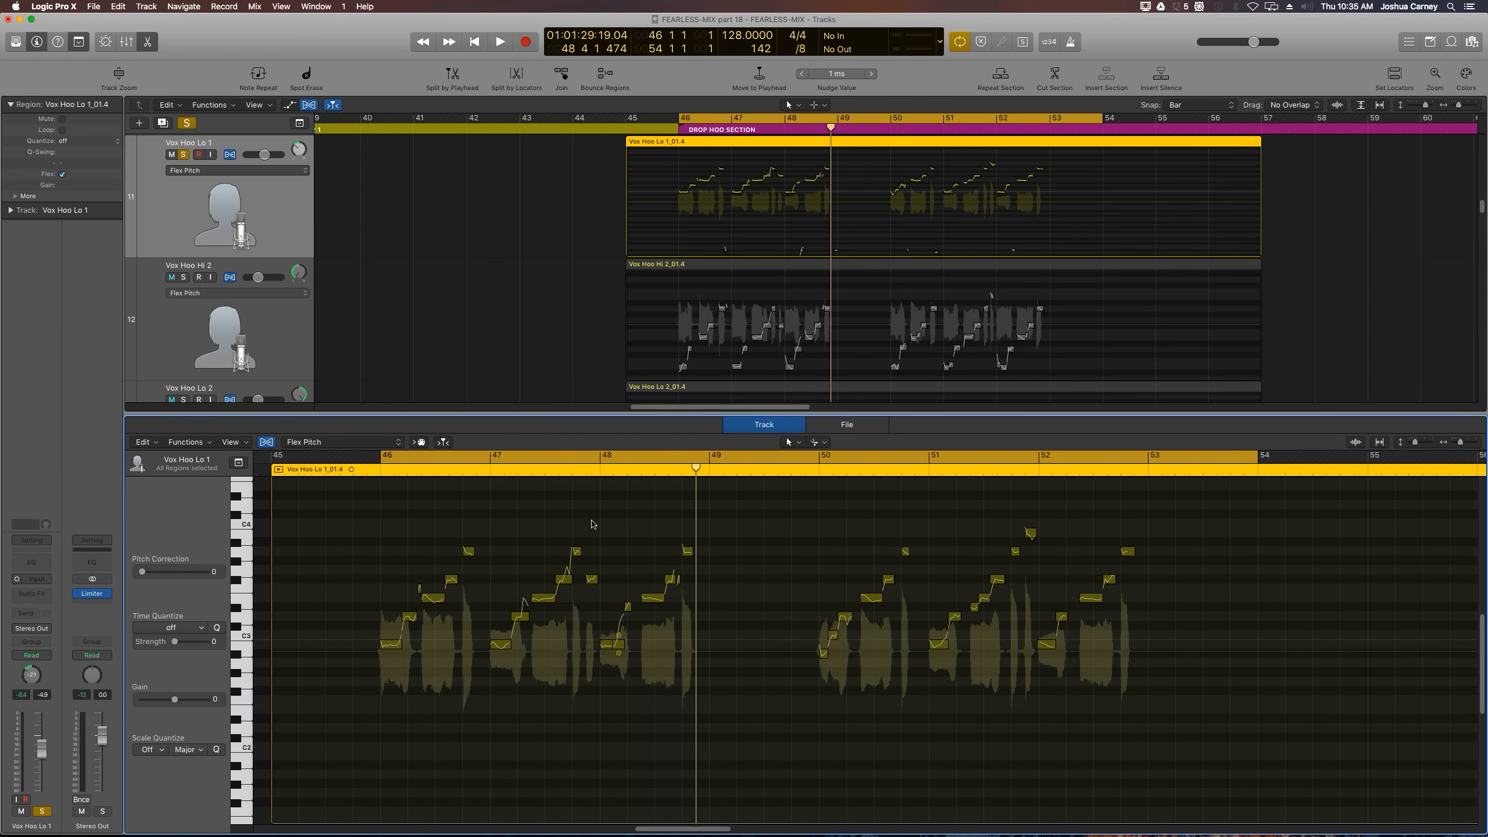
Step: Turn cycling off and play the Vox Hoo Lo 1 phrase from bar 48
key(c)
click(603, 468)
key(space)
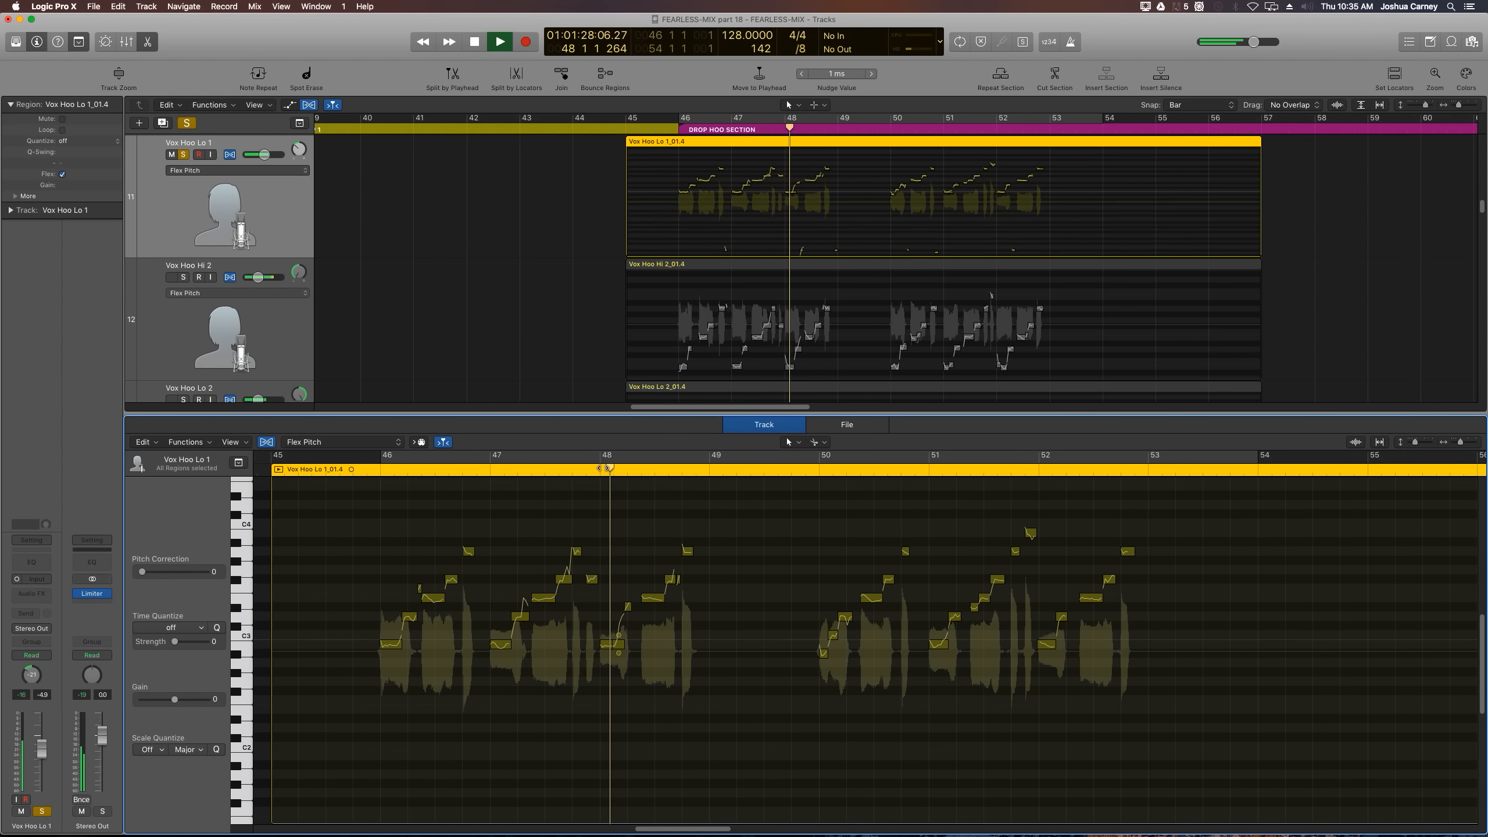
key(space)
Step: Lower the short Vox Hoo Lo 1 note at 48 2 by one semitone to D3
key(super+Right)
key(super+Right)
key(super+Right)
key(super+Right)
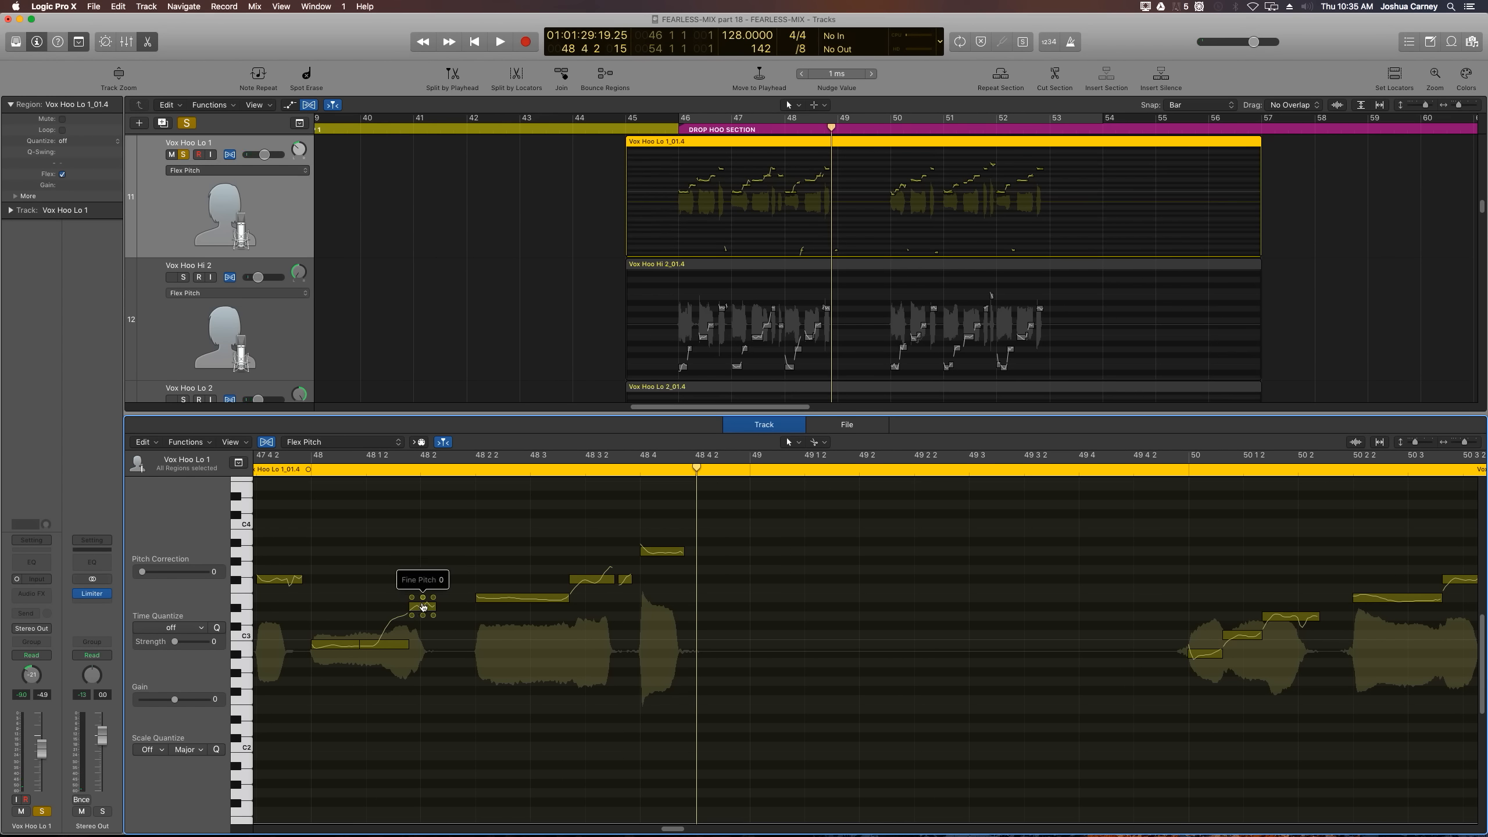
drag(422, 606, 420, 618)
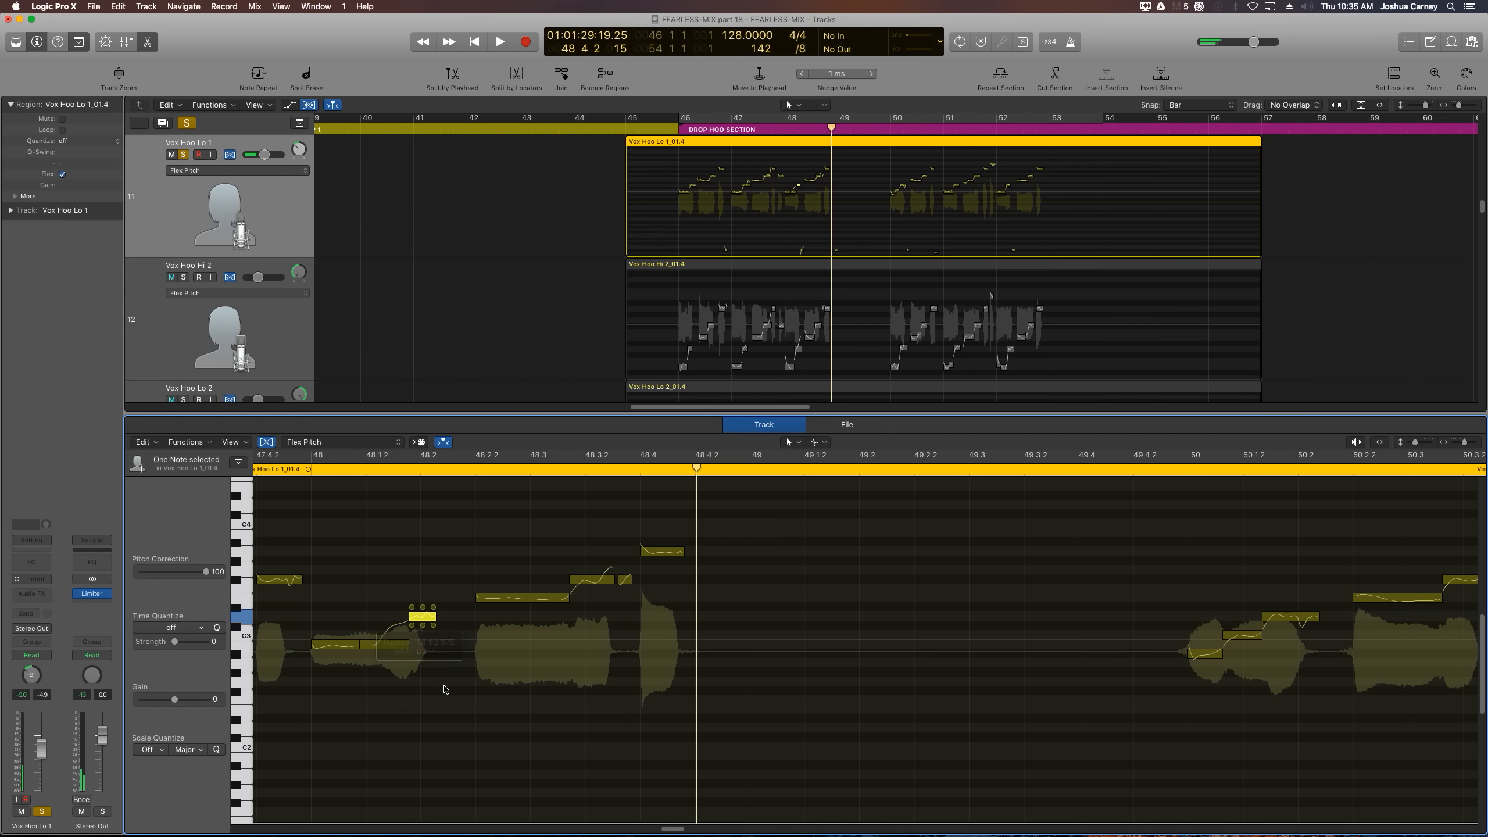
click(470, 727)
Step: Replay Vox Hoo Lo 1 from bar 48 to check the lowered note
scroll(470, 726, left, 4)
click(418, 470)
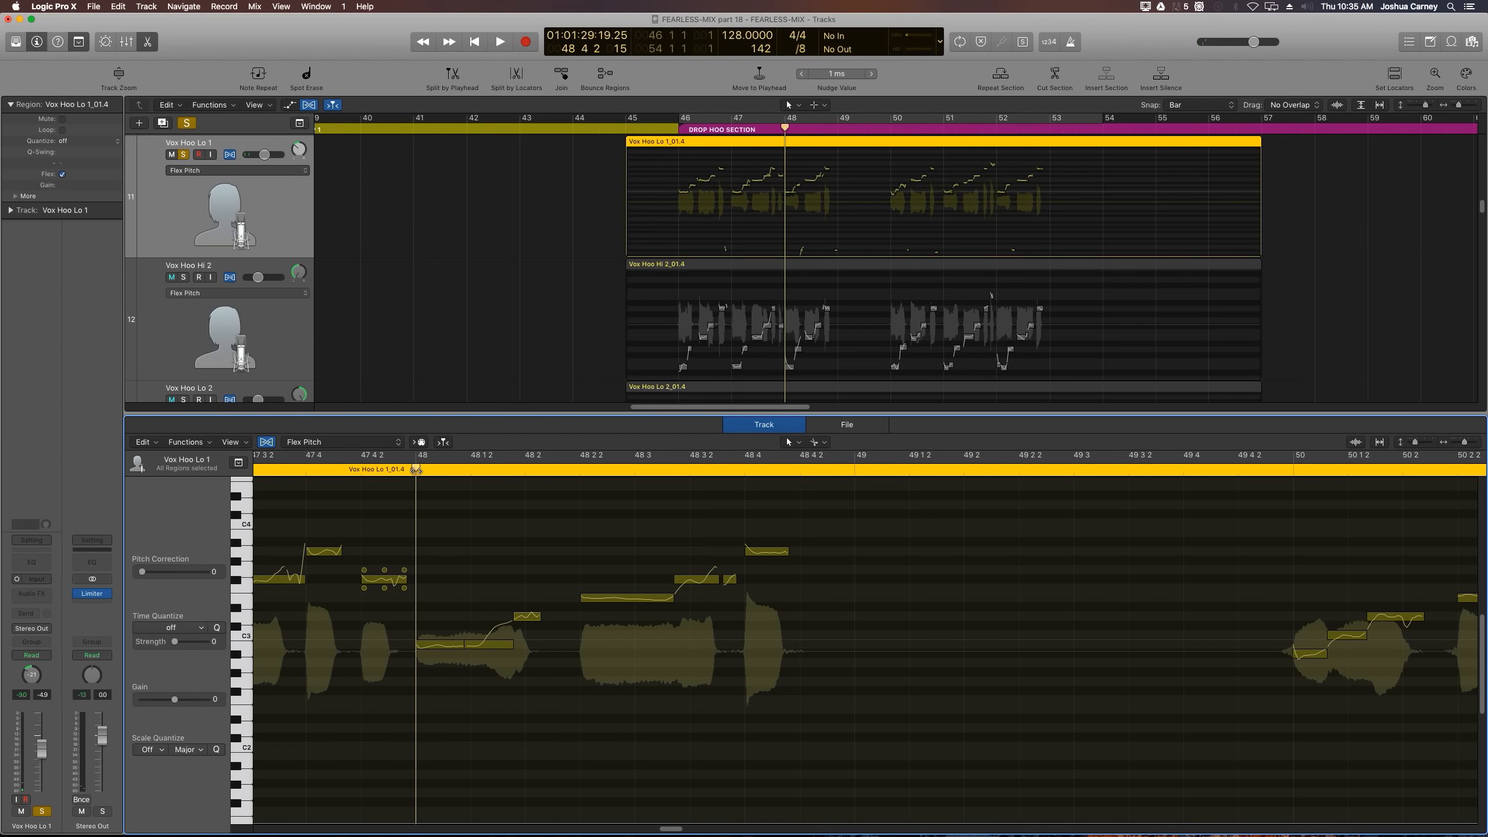
key(space)
key(space)
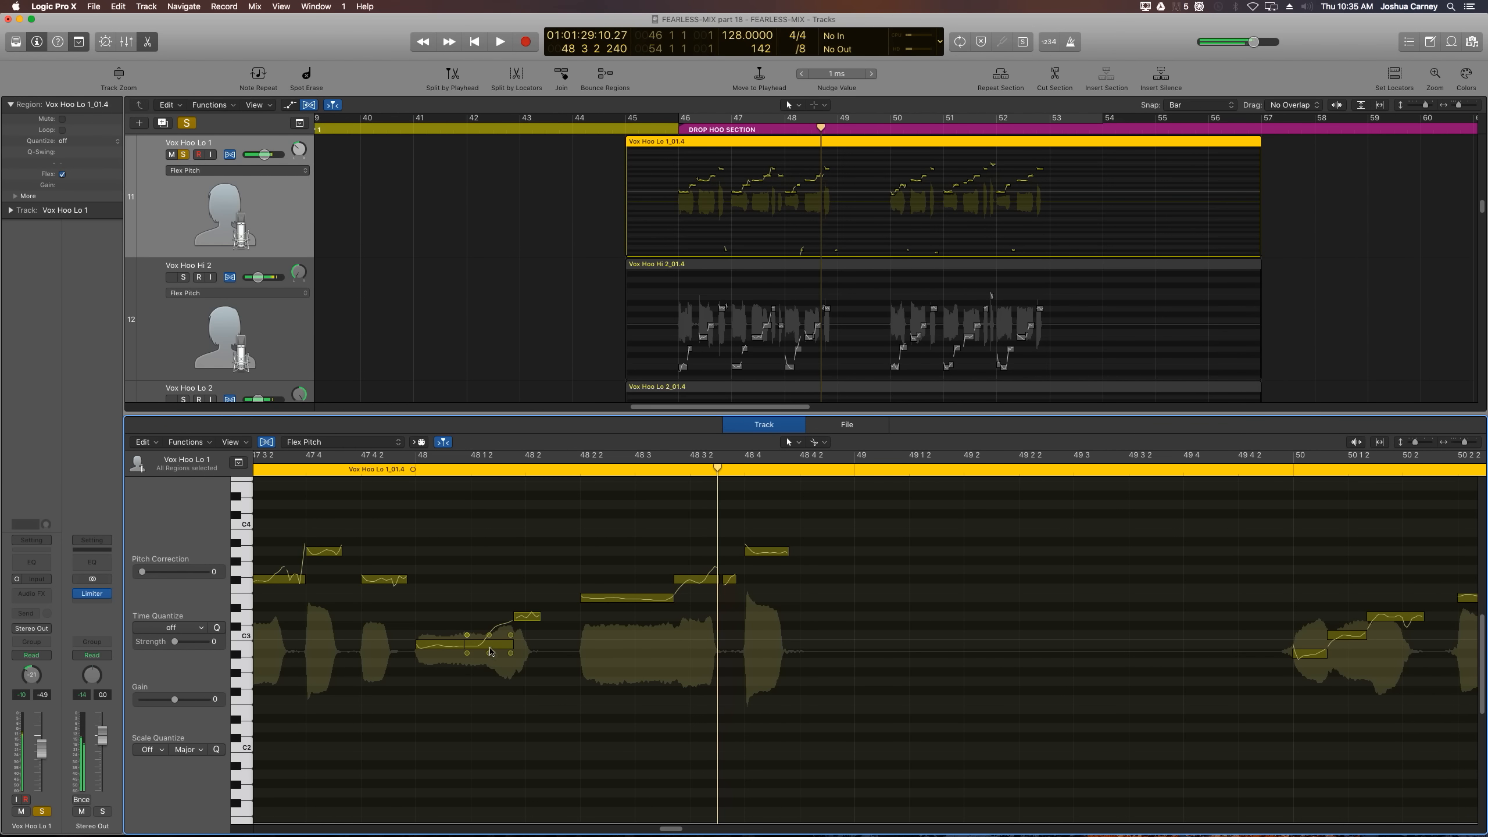
Step: Split off the end of the note before 48 2, raise it to D3, and set pitch correction to 100 on the phrase's first four notes
click(490, 669)
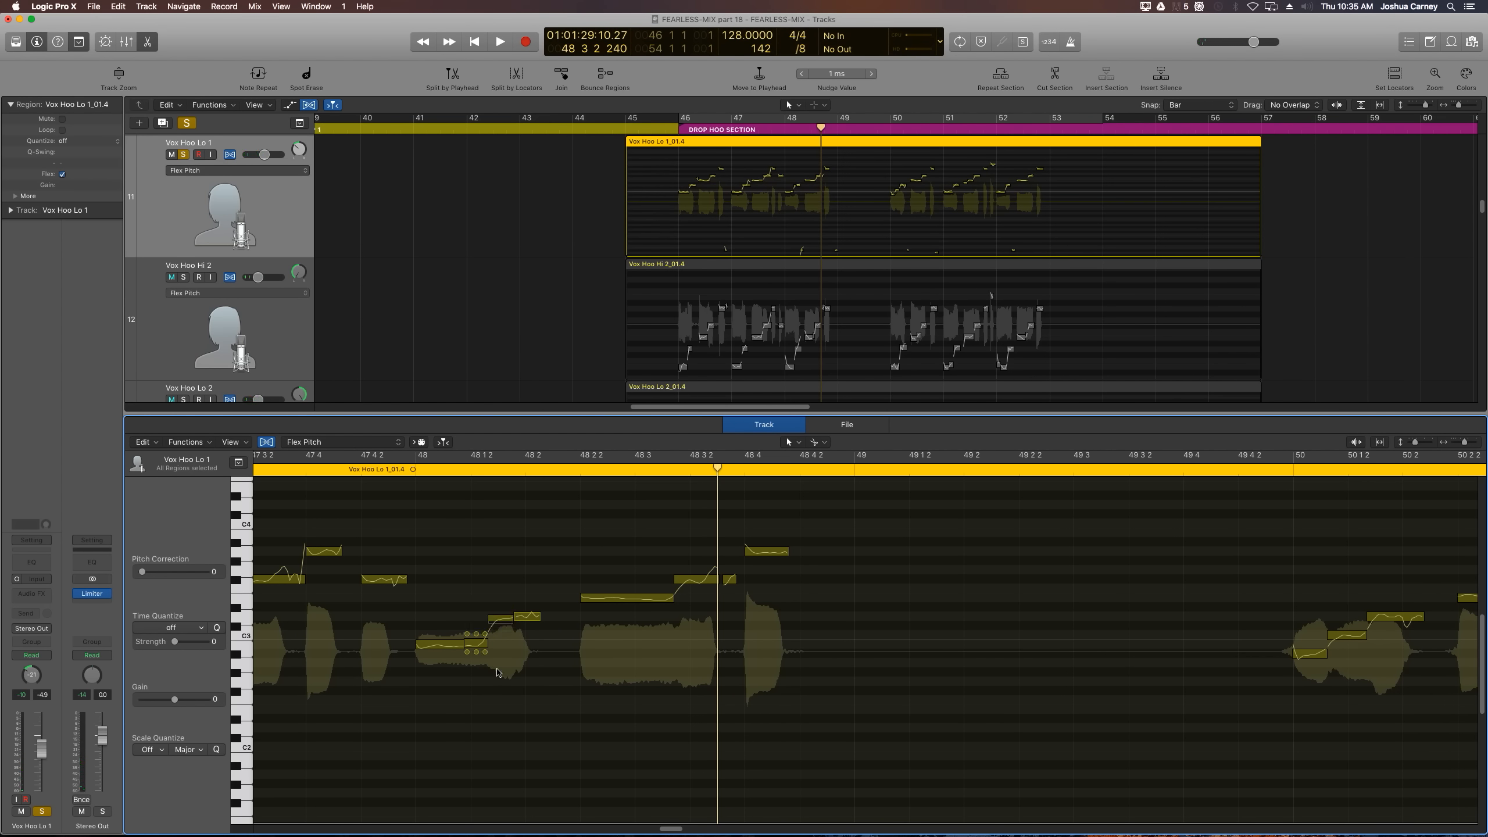
drag(442, 592, 538, 704)
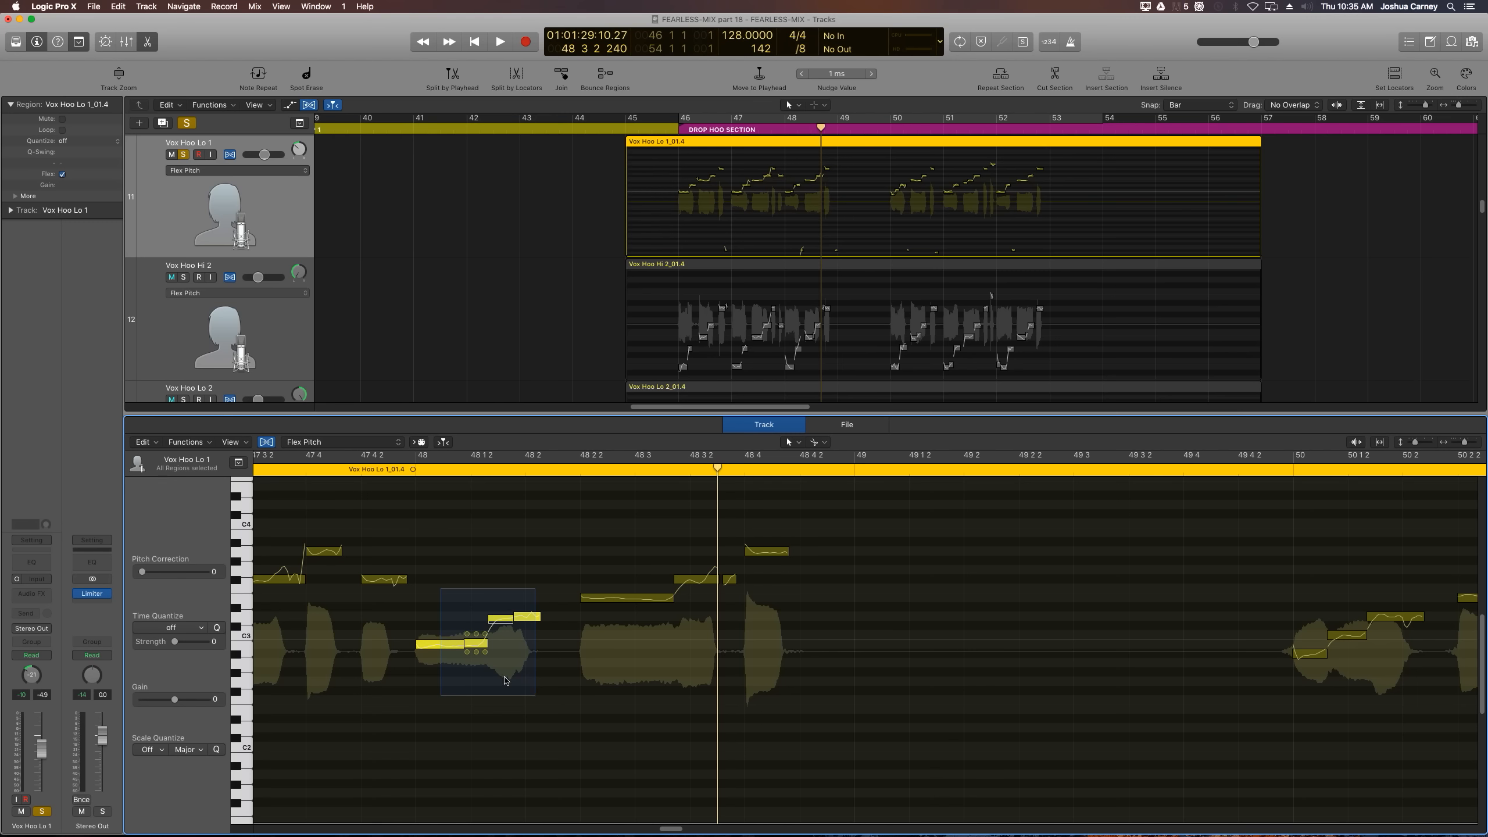
drag(141, 572, 215, 572)
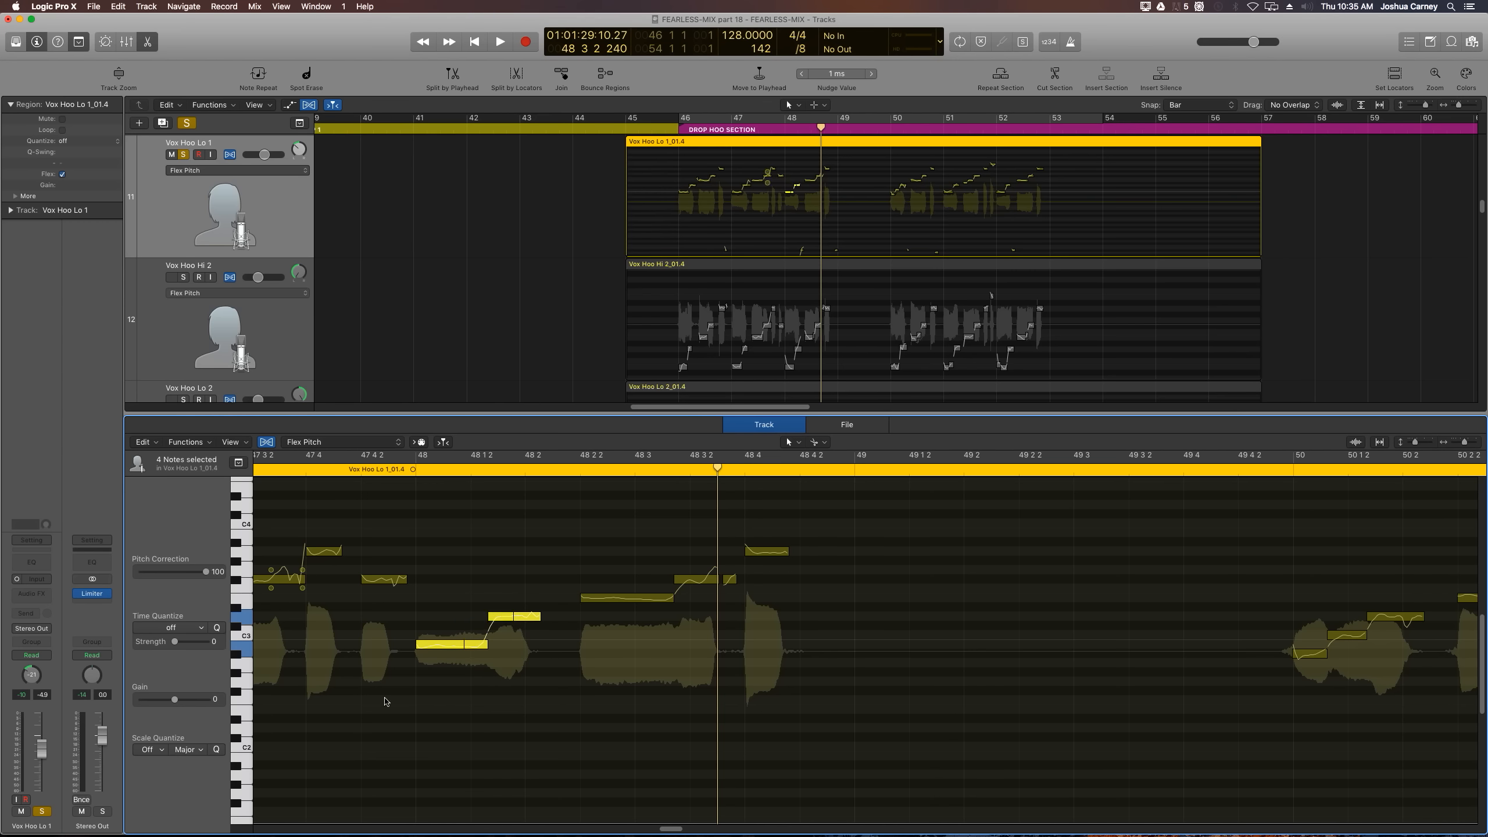
click(437, 581)
Step: Replay the corrected notes from bar 48 and play the second half of Vox Hoo Lo 1 from bar 50
key(space)
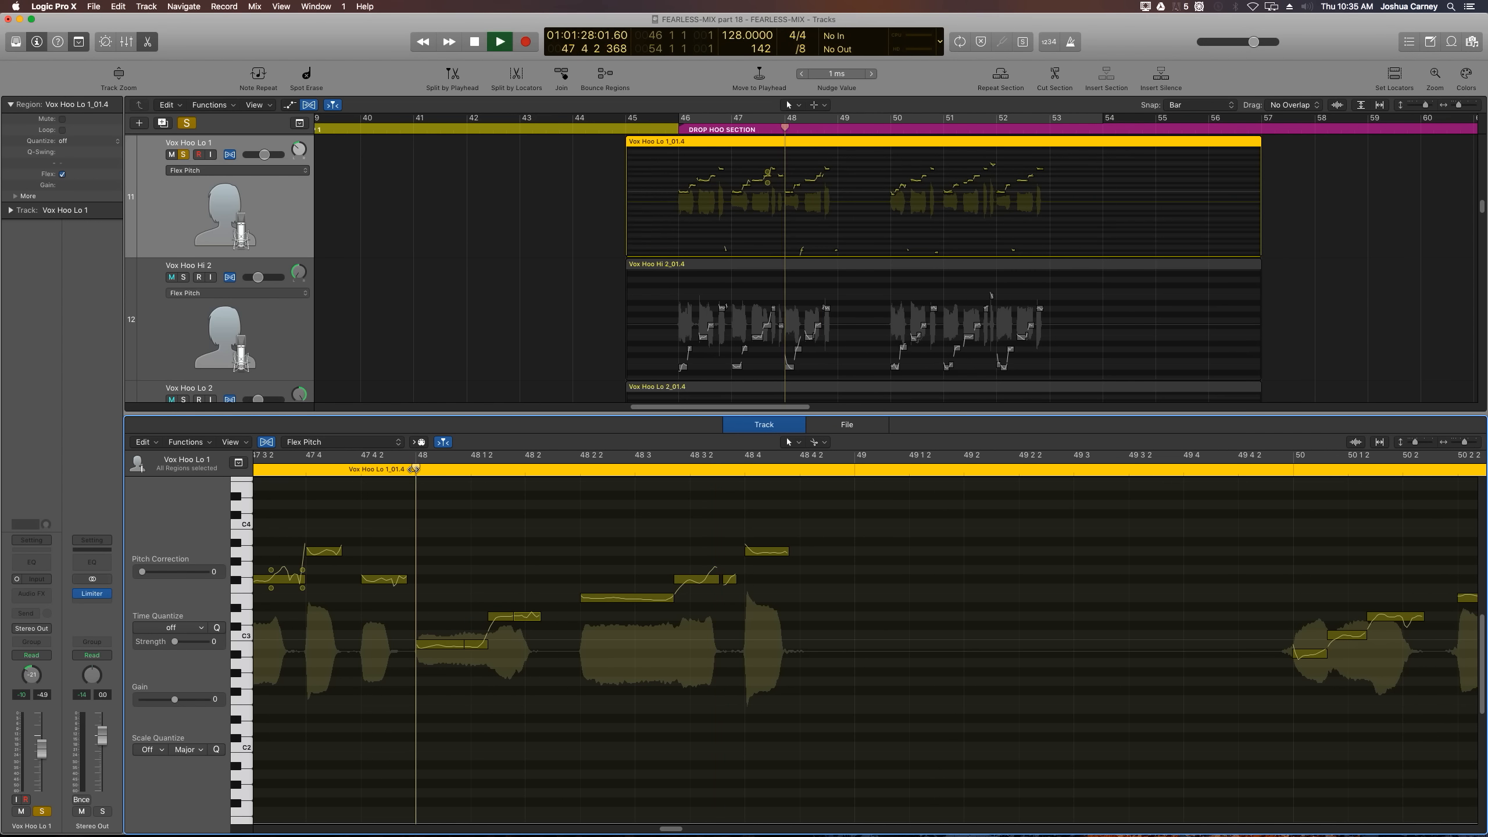
key(space)
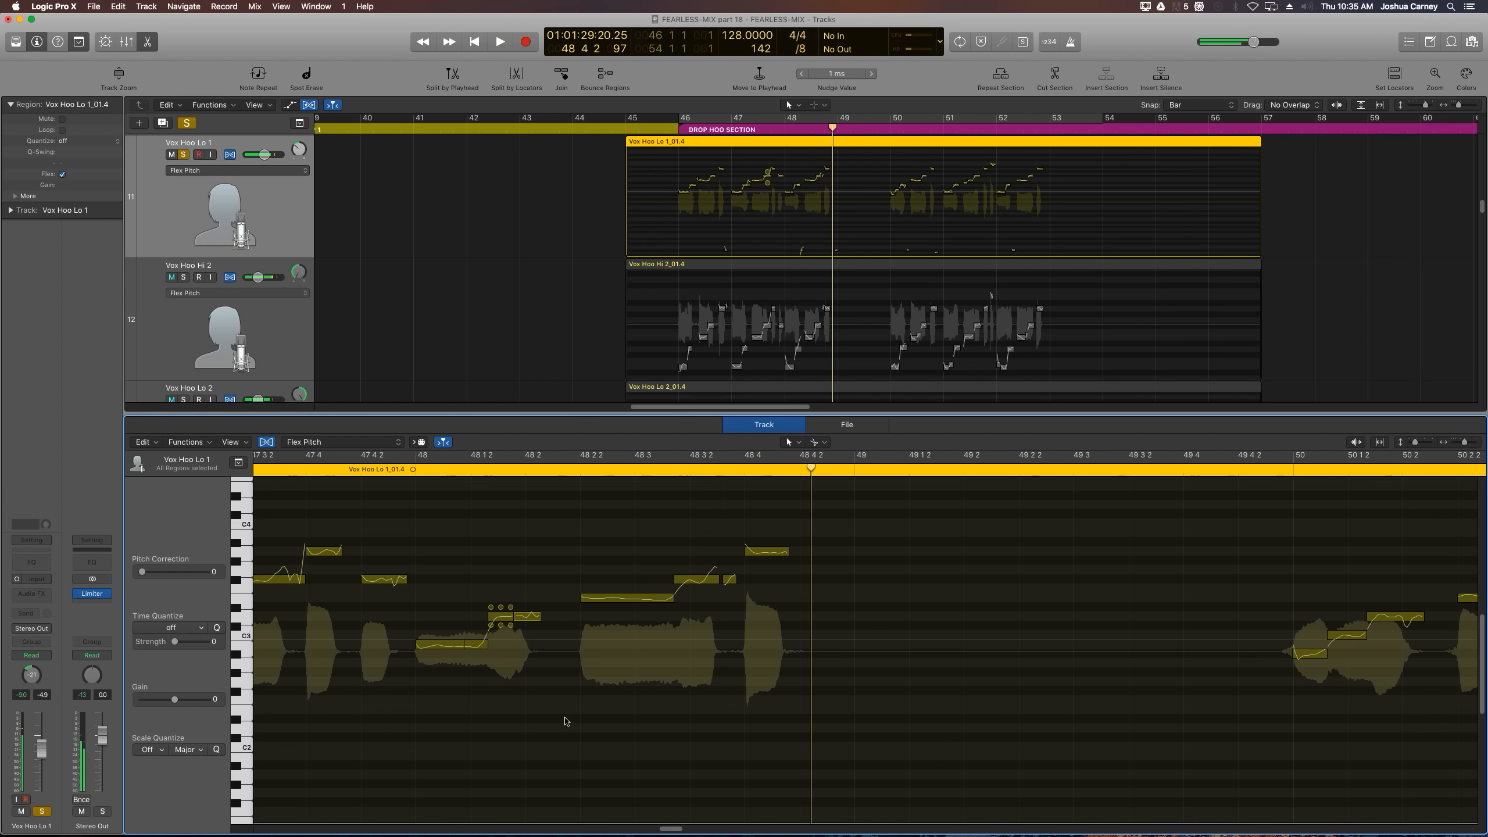
key(super+Left)
key(super+Left)
key(super+Left)
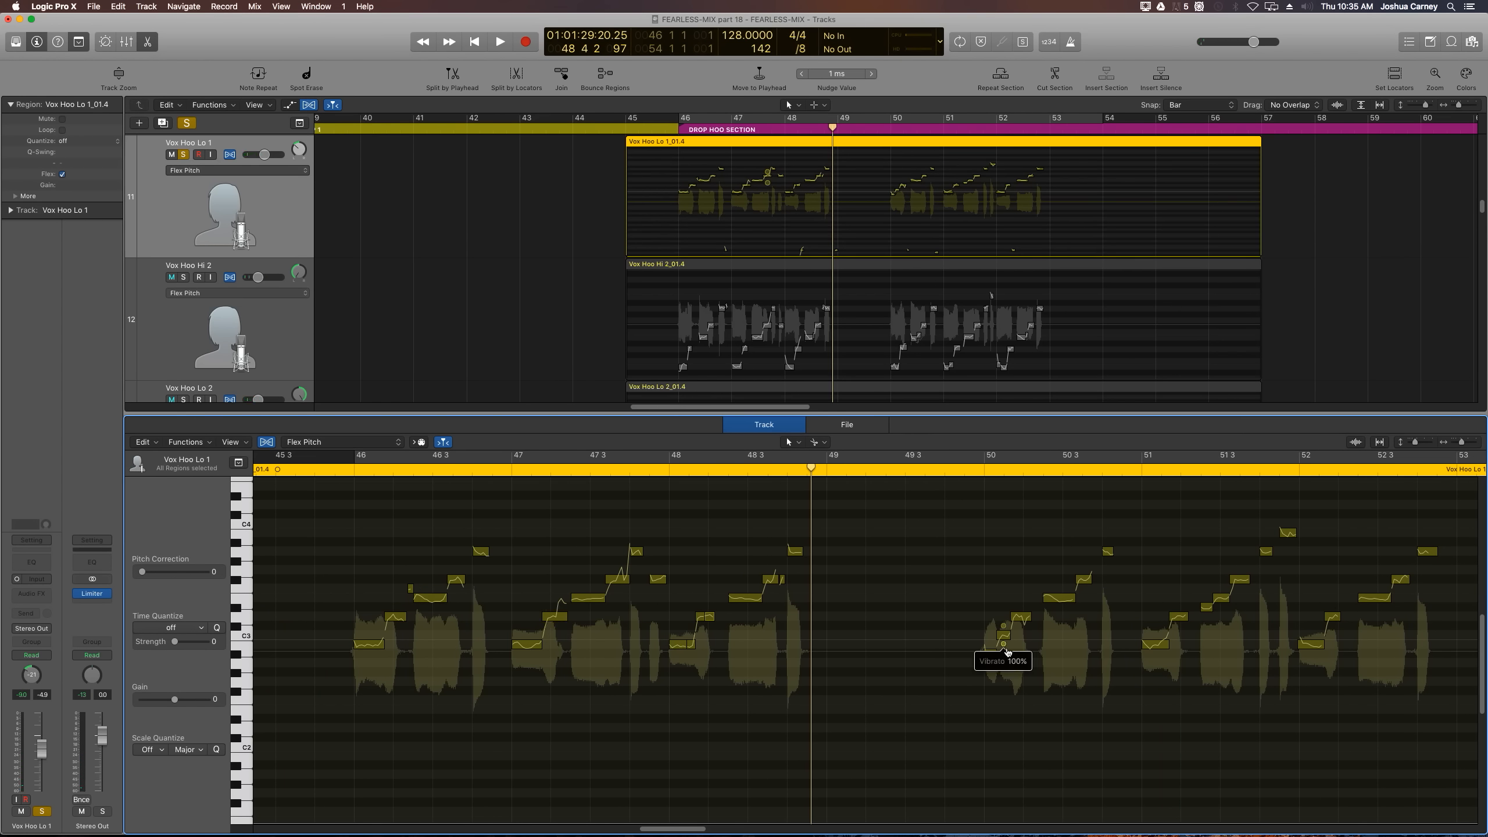
key(space)
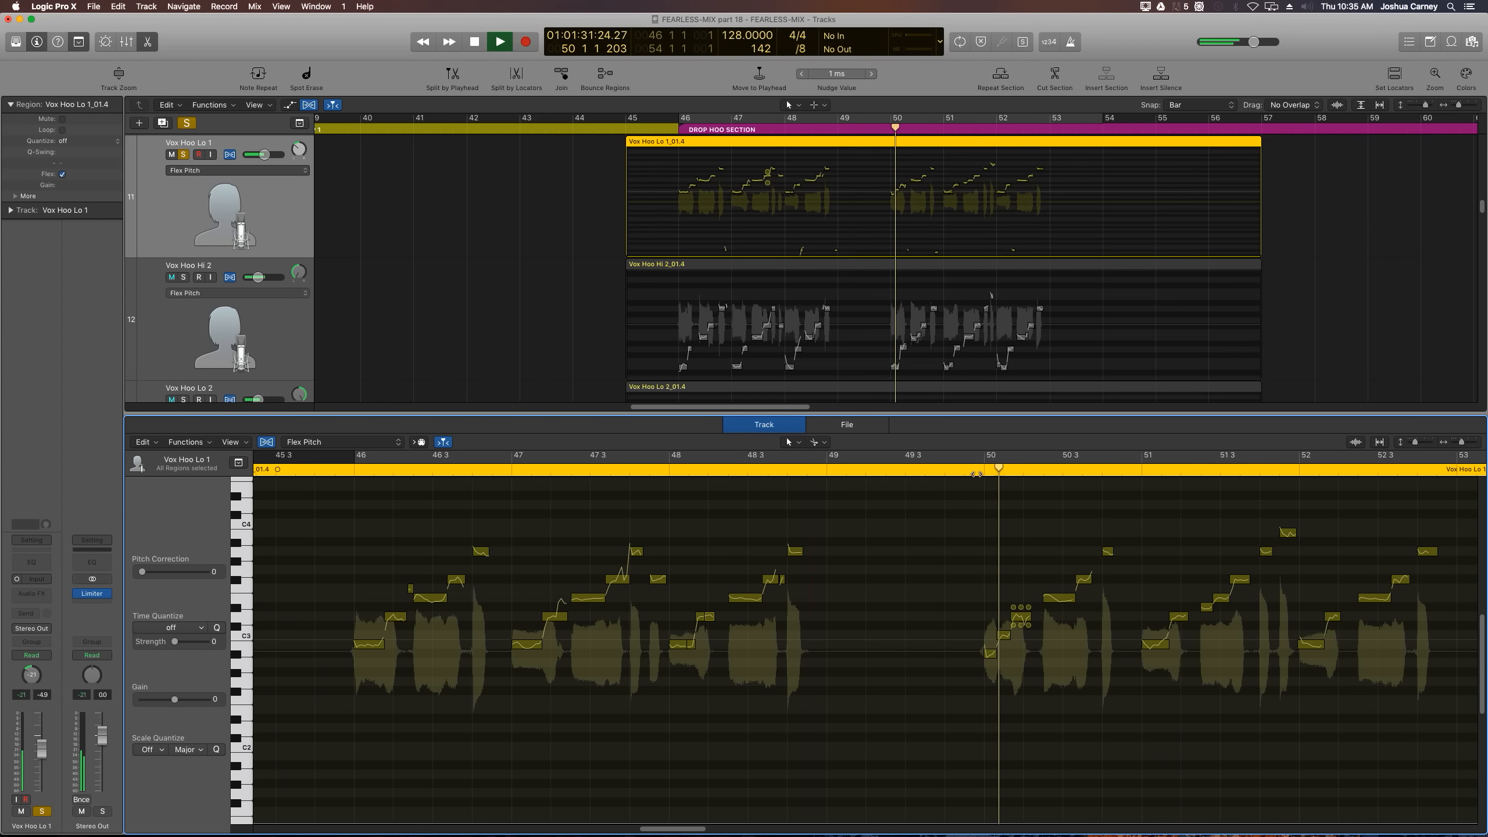
key(space)
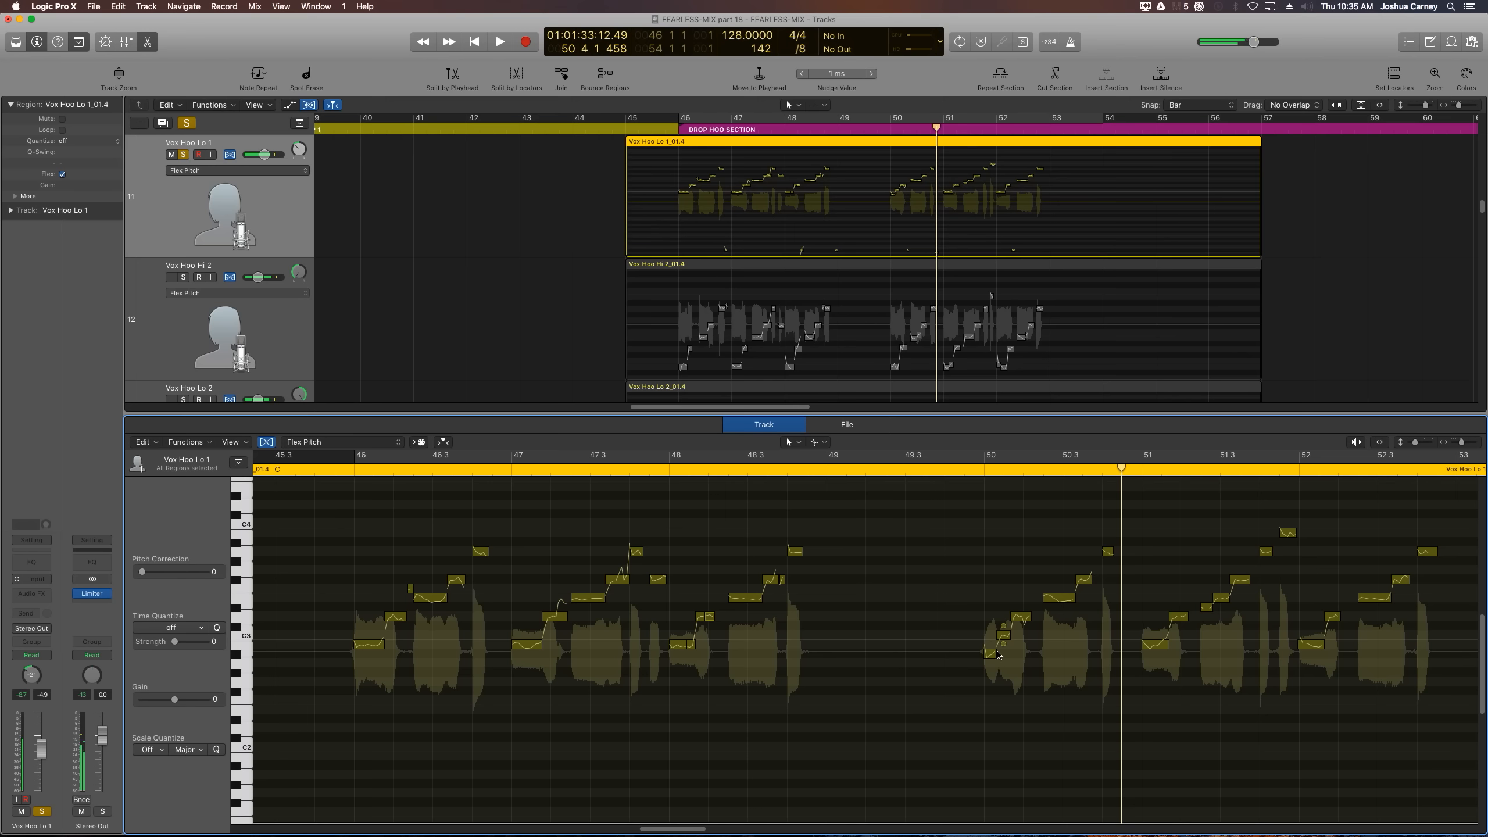
Step: Raise the first note at bar 50 and lower the second so that both sit on B2
click(1005, 470)
key(super+Right)
key(super+Right)
key(super+Right)
key(super+Right)
key(super+Right)
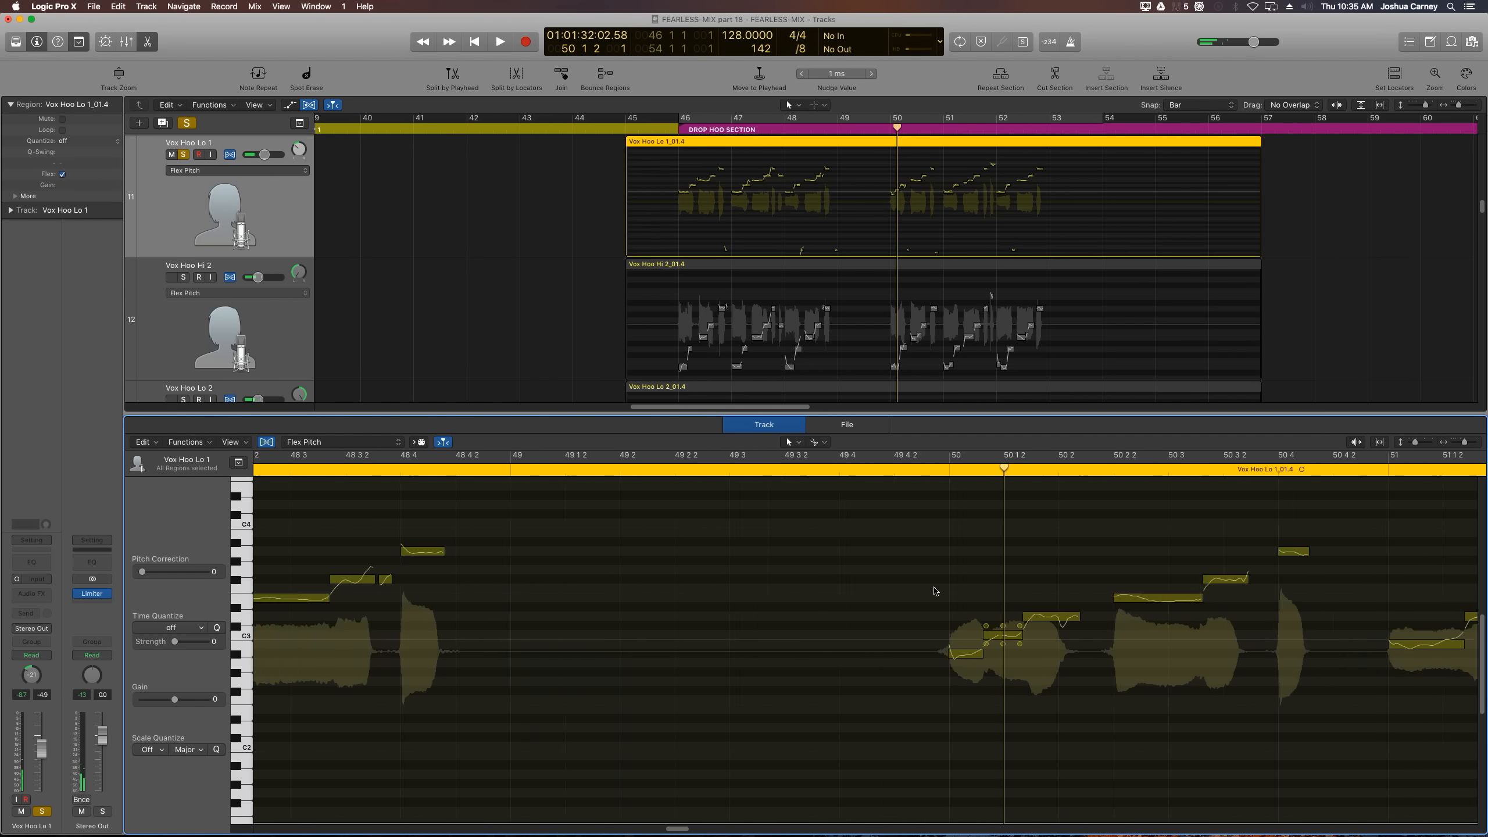
drag(982, 639, 927, 646)
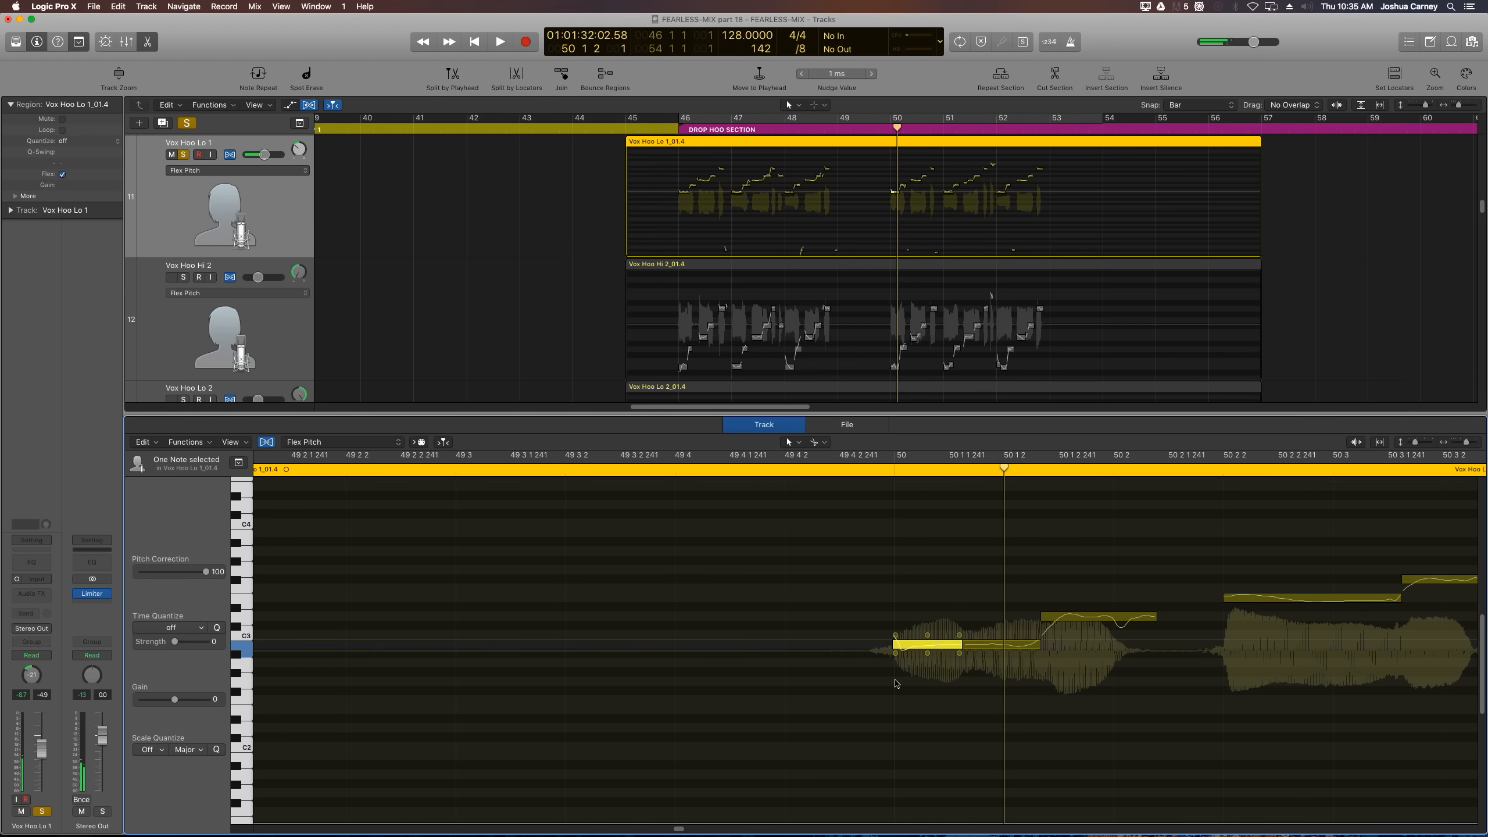
click(894, 683)
Step: Play the phrase from bar 51 and raise the short note at 51 2 2 by one semitone to match the following note
key(super+Left)
key(super+Left)
key(super+Left)
key(super+Left)
key(super+Left)
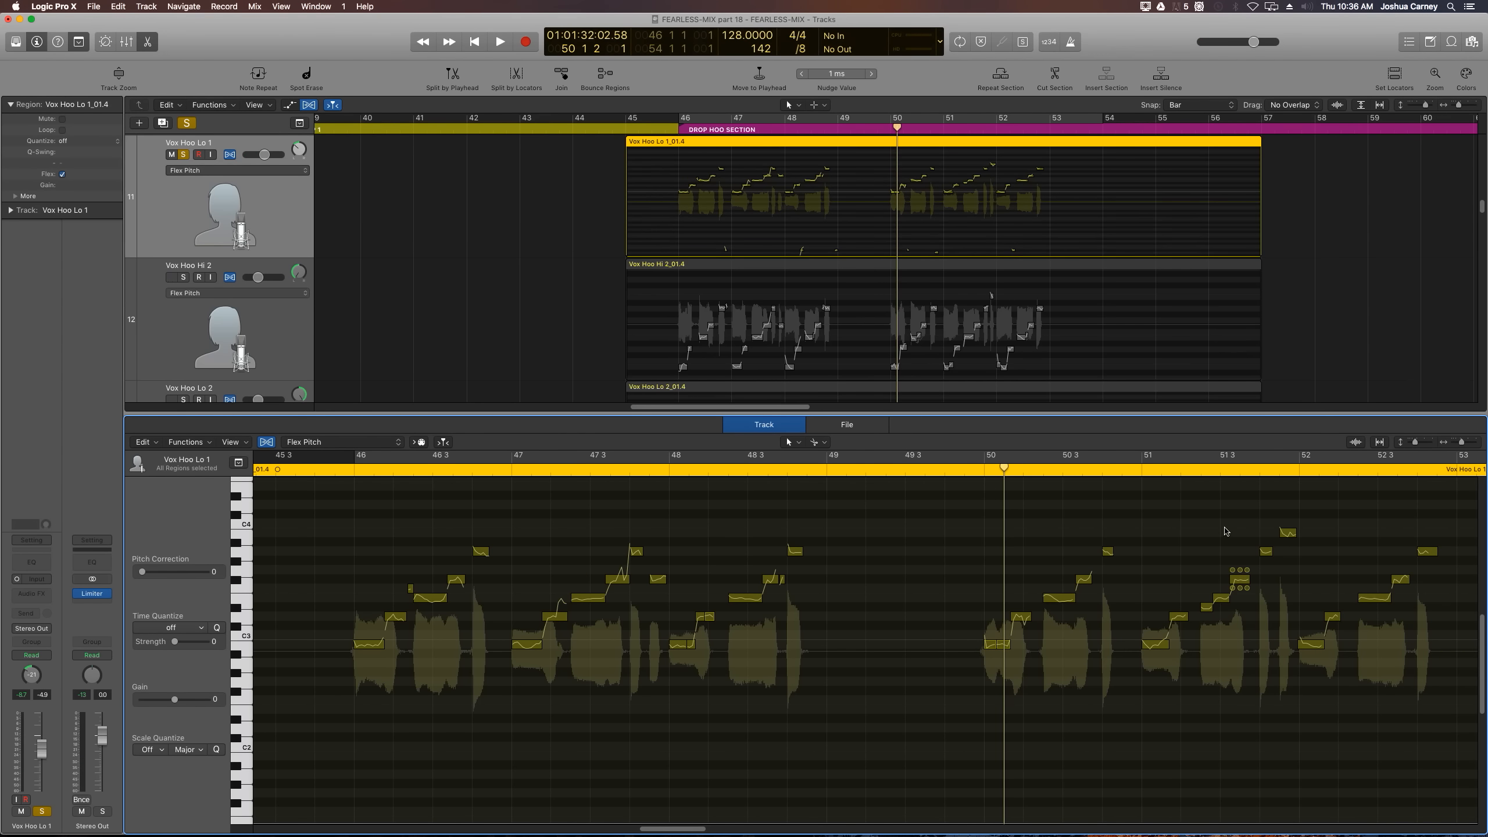
click(1236, 470)
key(super+Right)
key(super+Right)
key(super+Right)
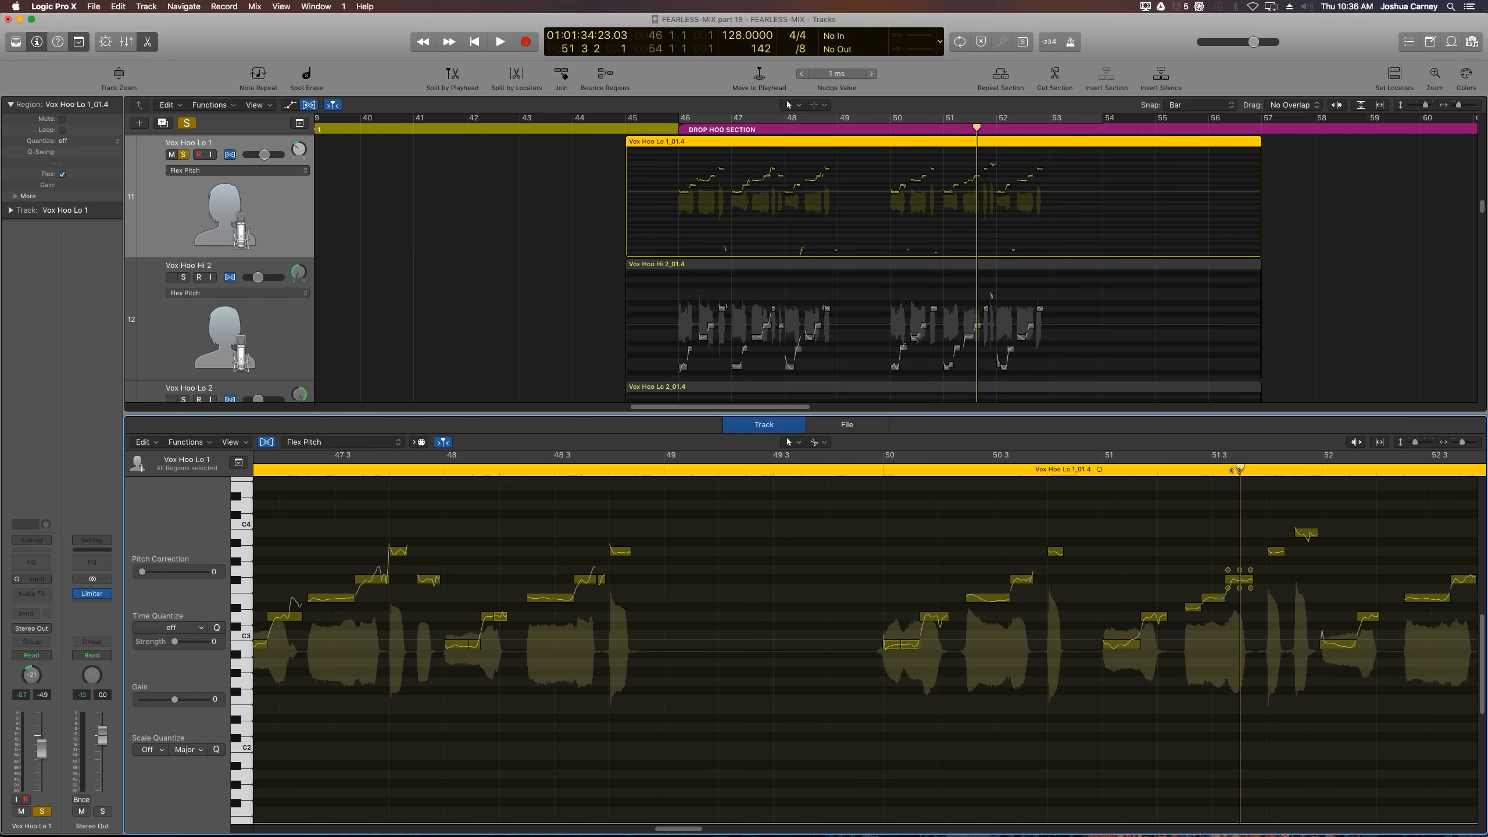
click(965, 471)
key(space)
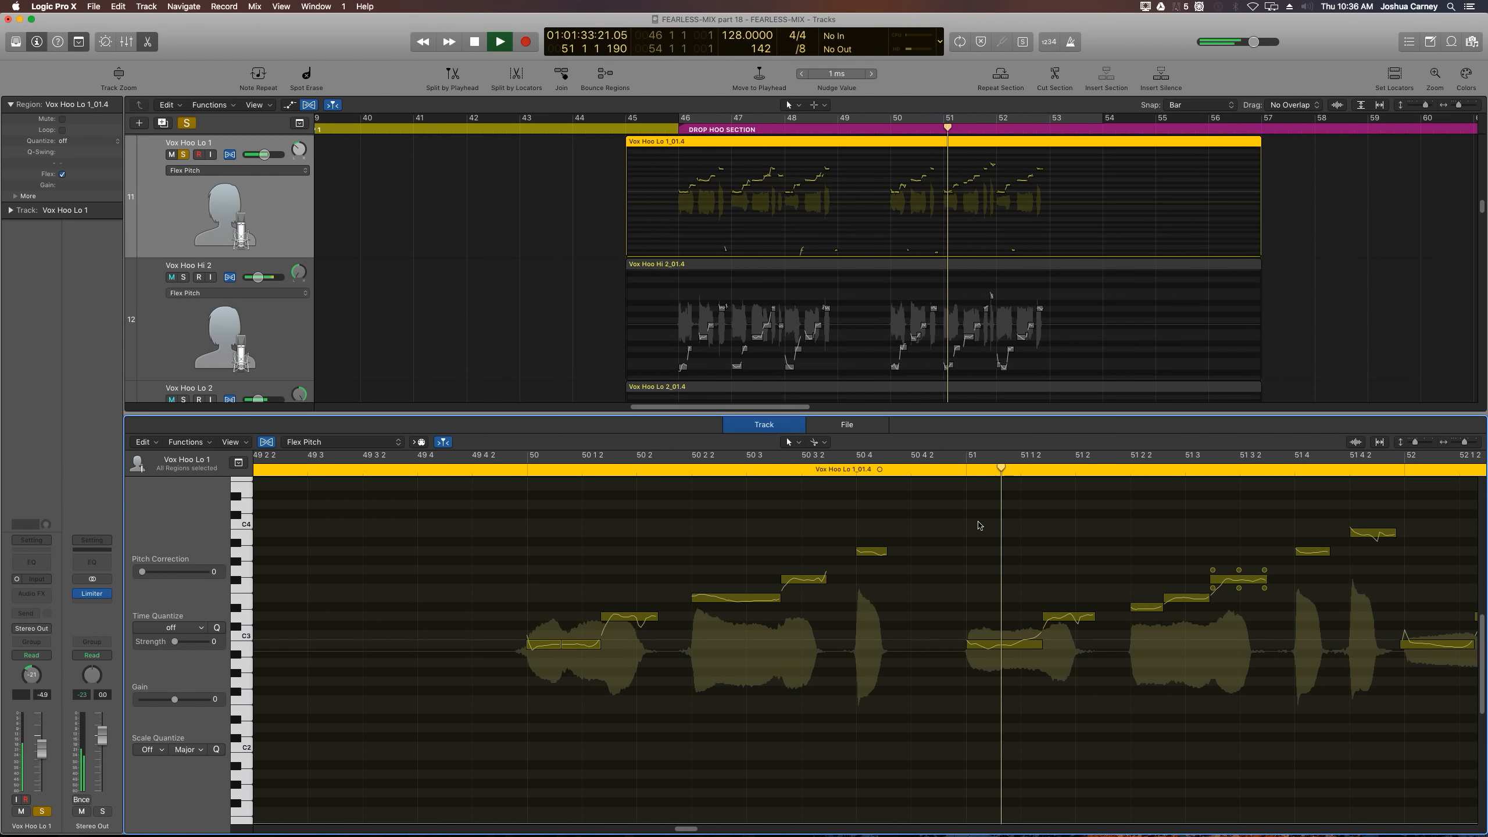
key(space)
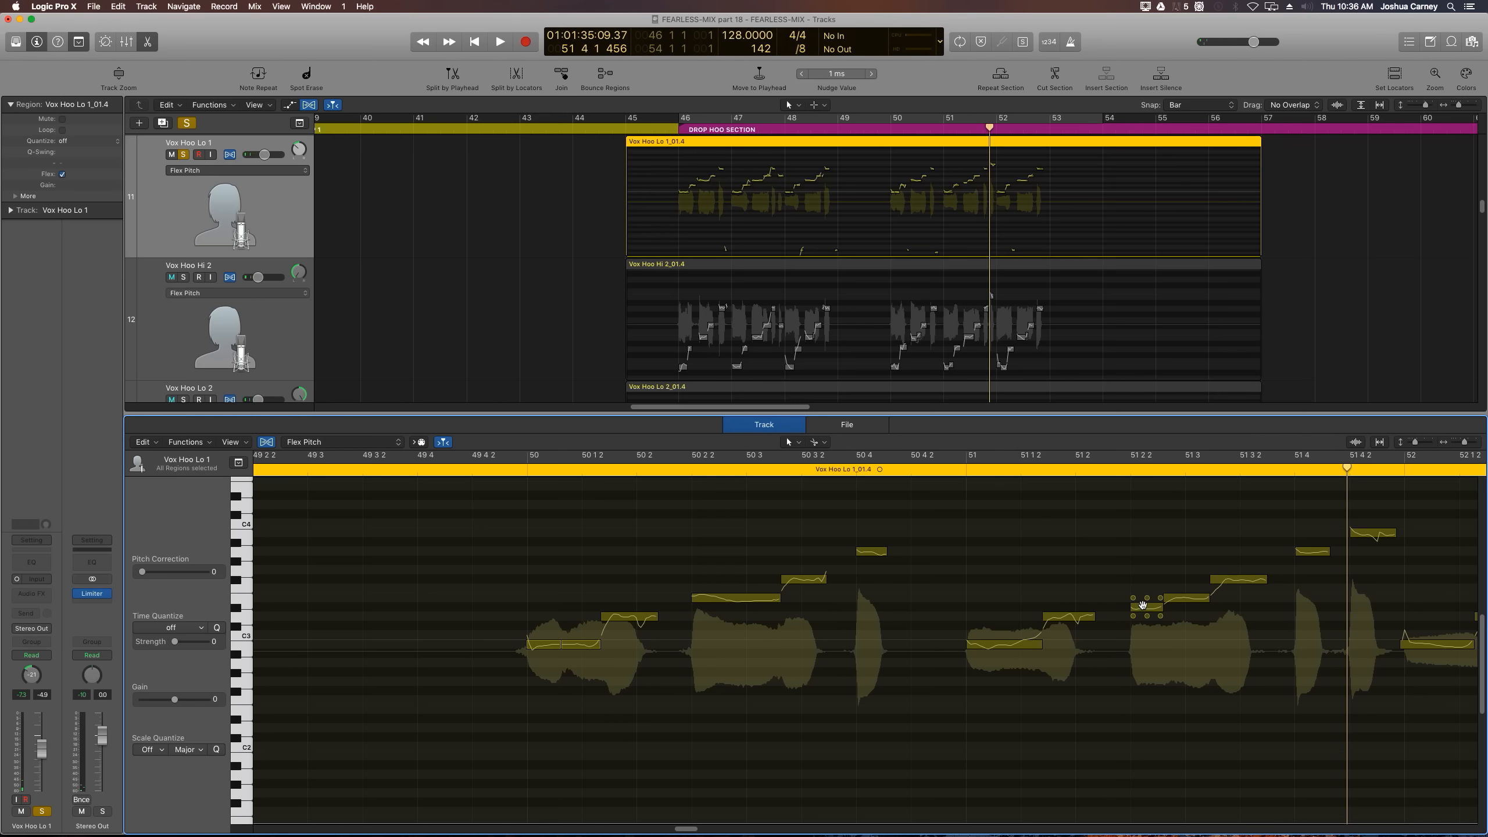
drag(1142, 605, 1143, 596)
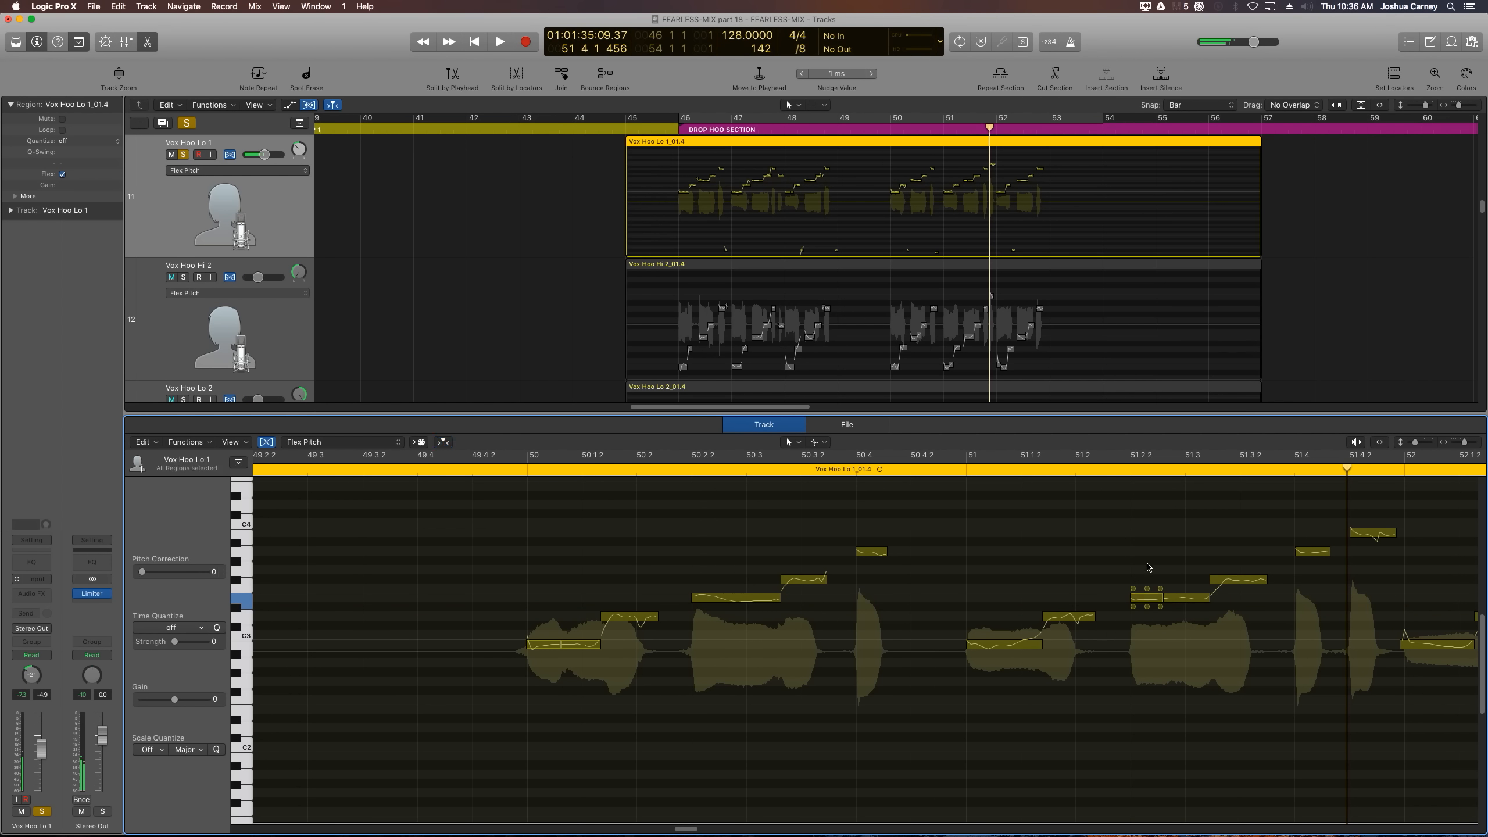
Step: Bring the whole Vox Hoo Lo 1 part into view and play its opening phrase from bar 46
scroll(1148, 567, down, 10)
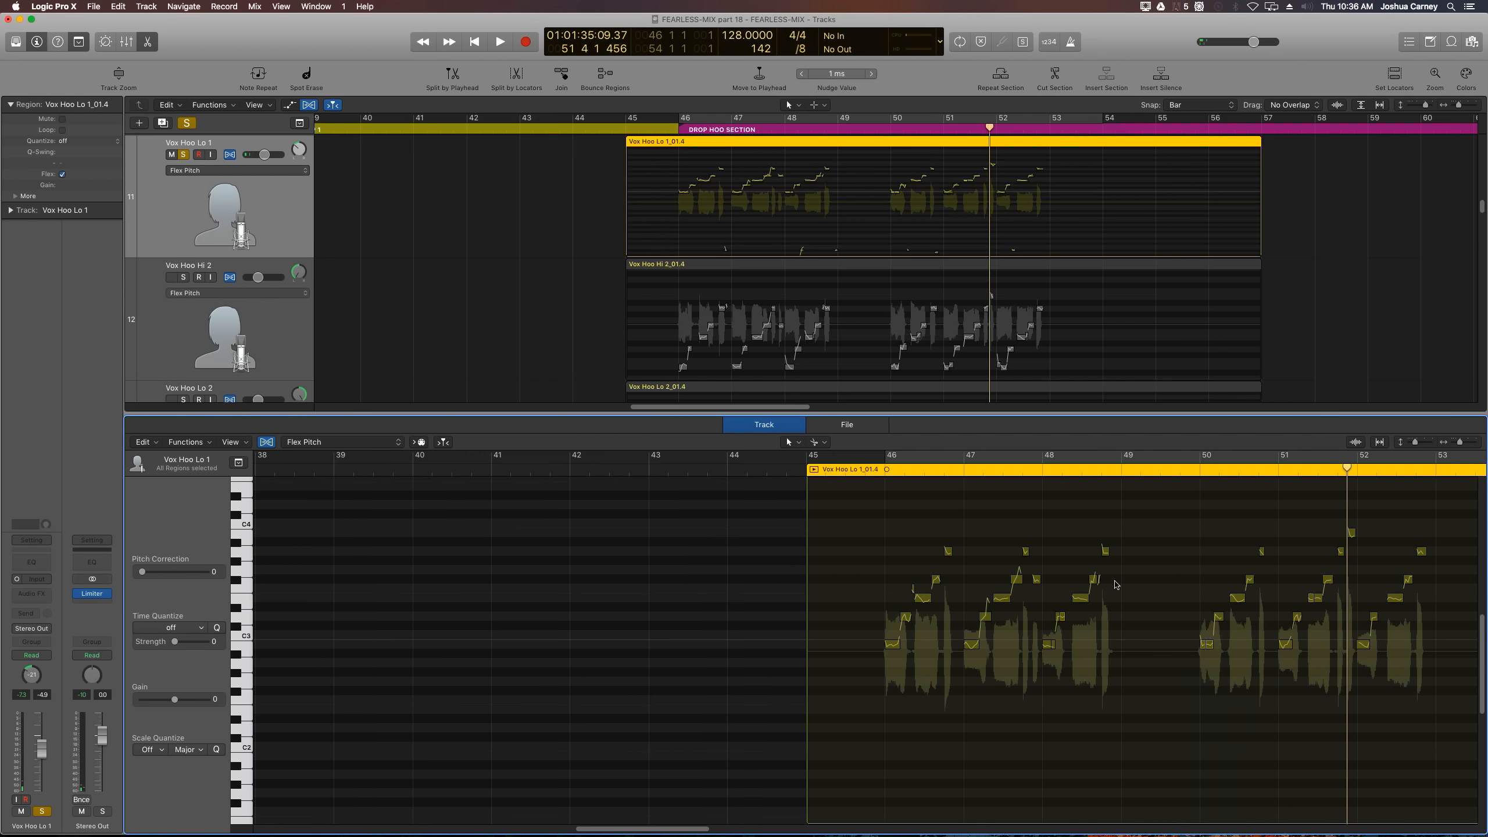
scroll(1187, 652, right, 2)
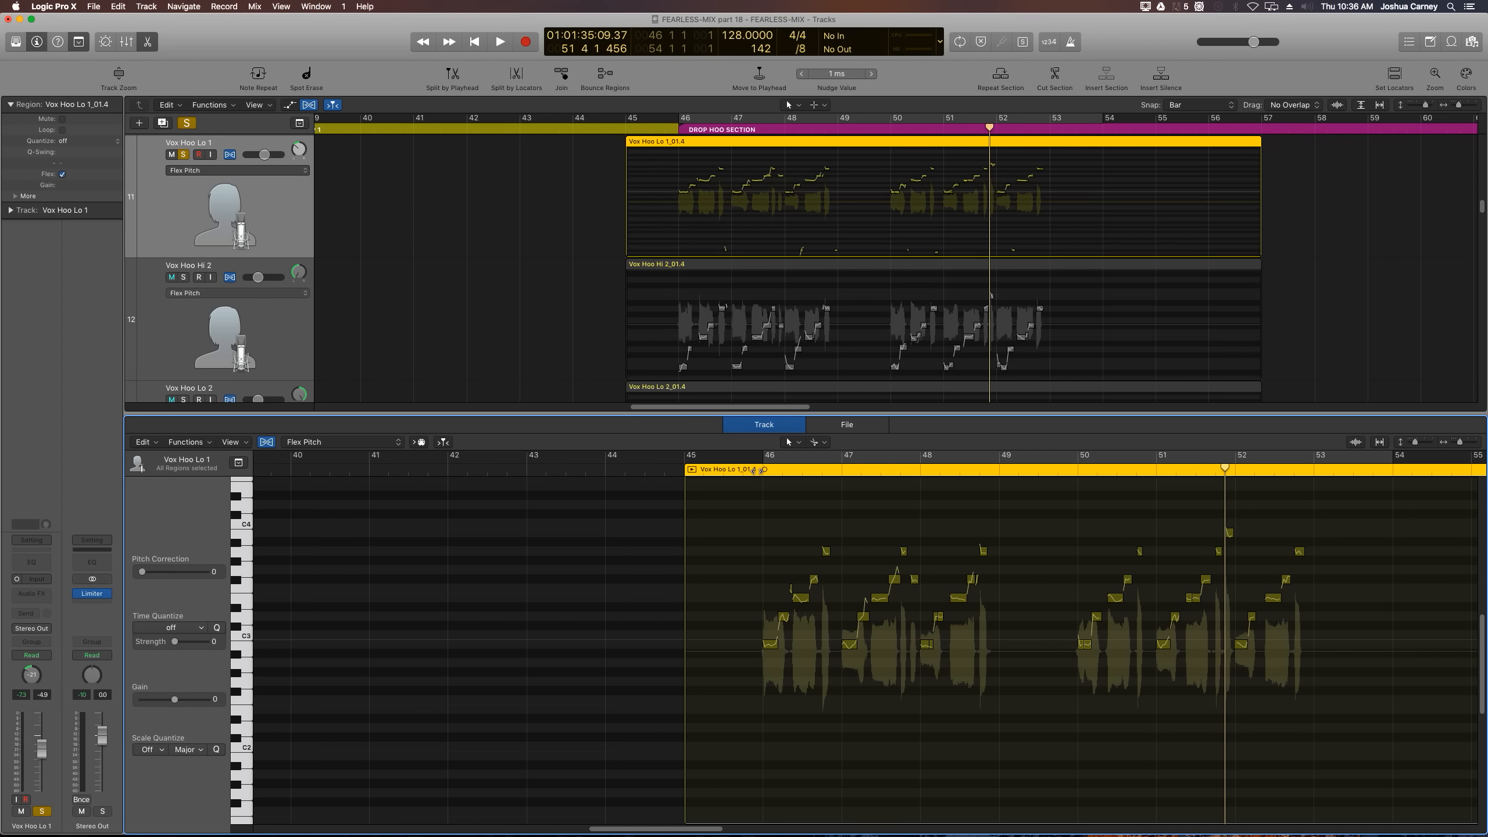
click(761, 469)
key(space)
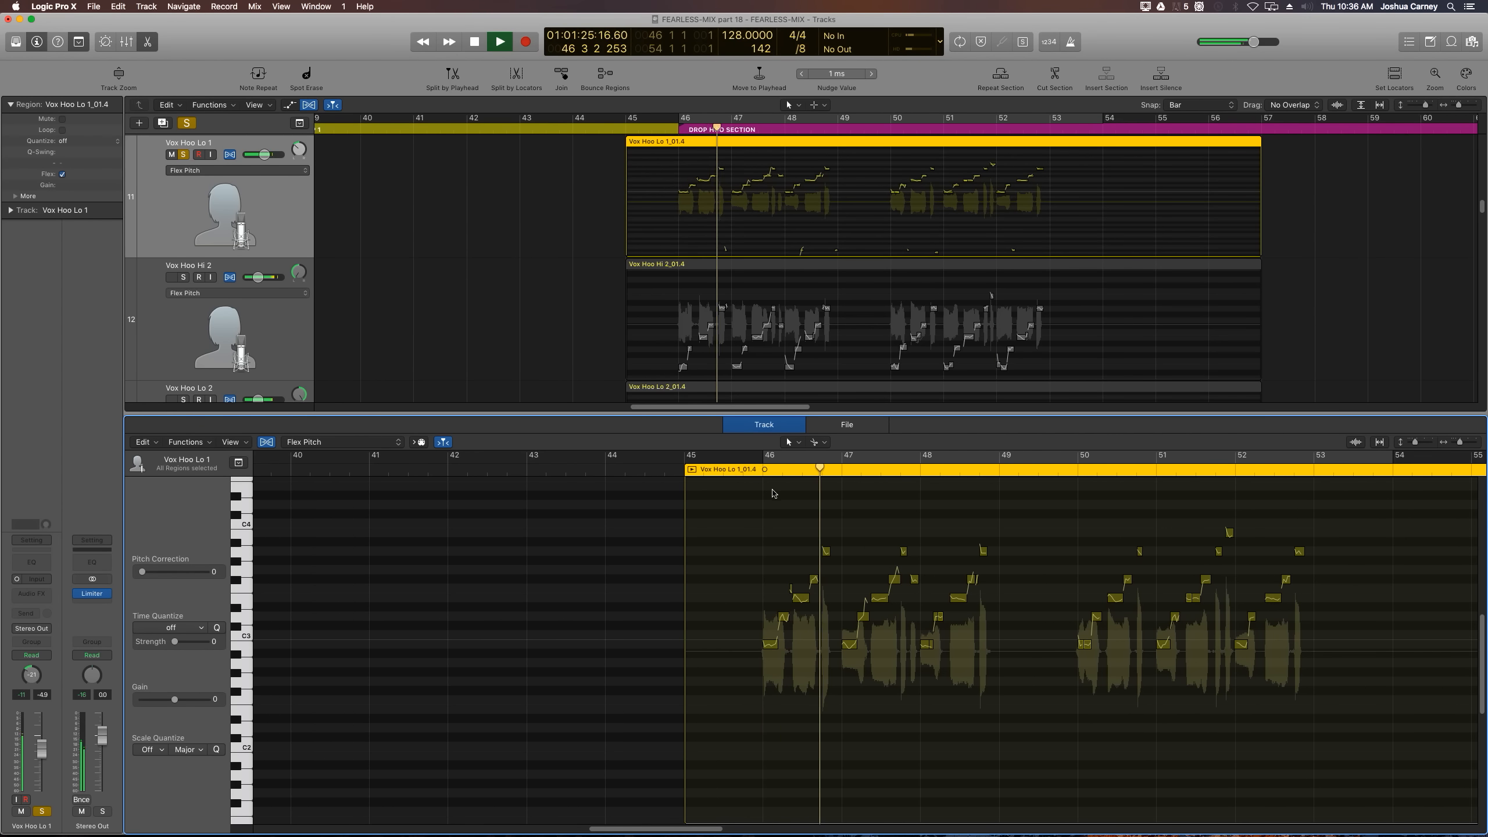
key(space)
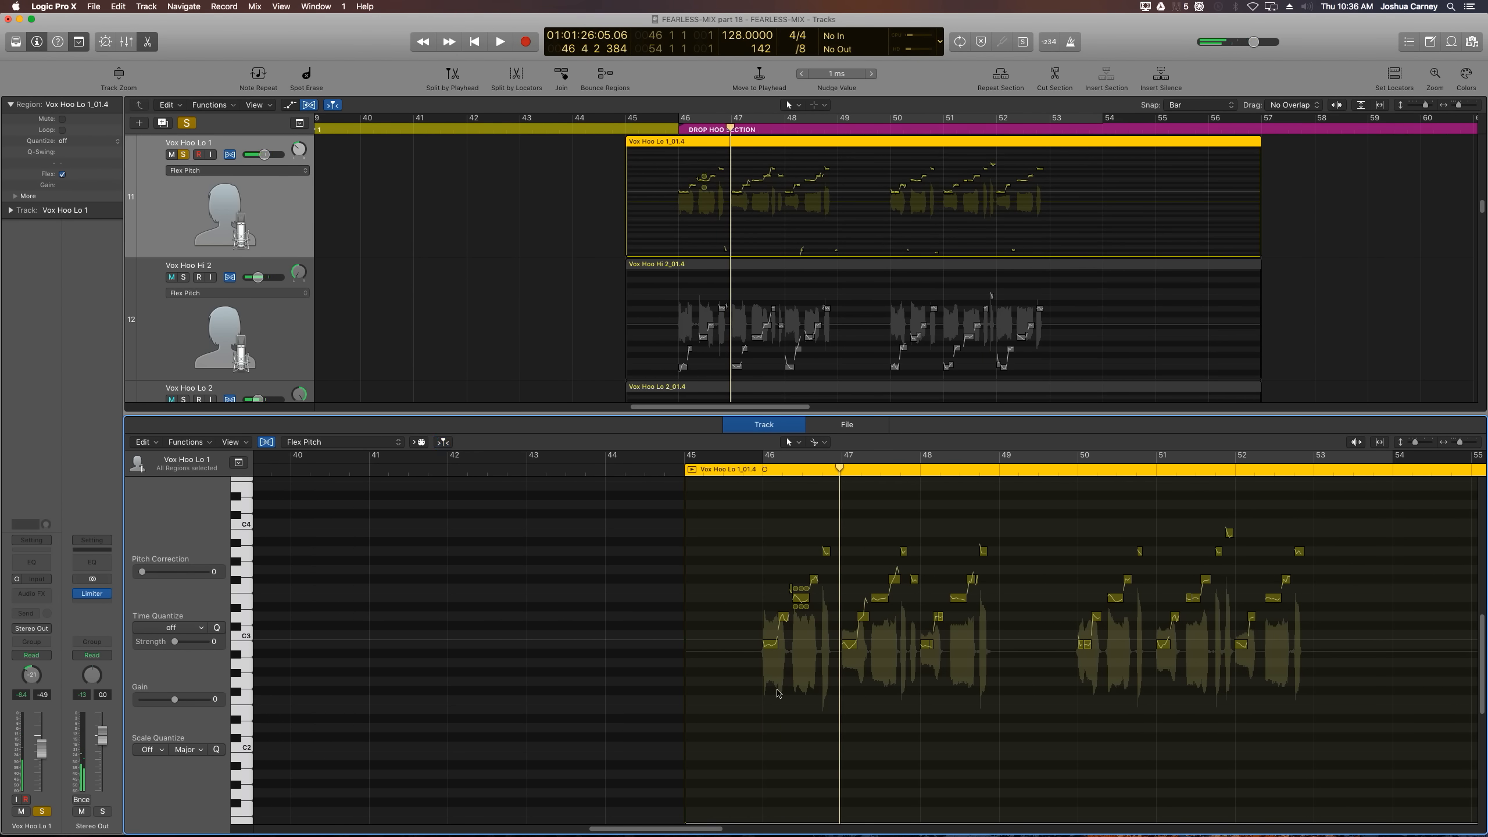
Step: Reduce the vibrato of all Vox Hoo Lo 1 notes to 0% and play the part with cycling turned back on
key(super+a)
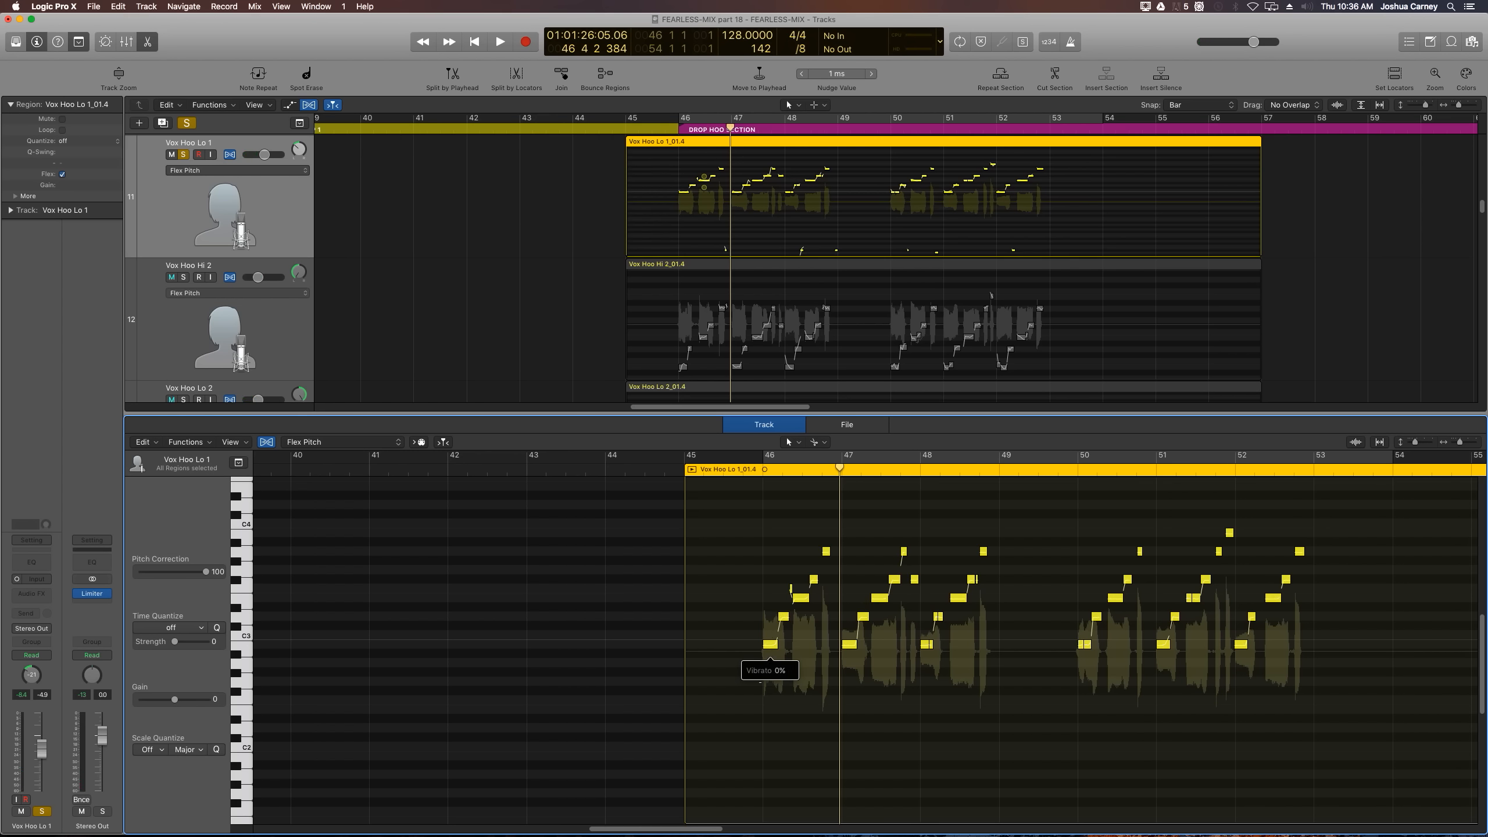
click(774, 742)
key(c)
key(space)
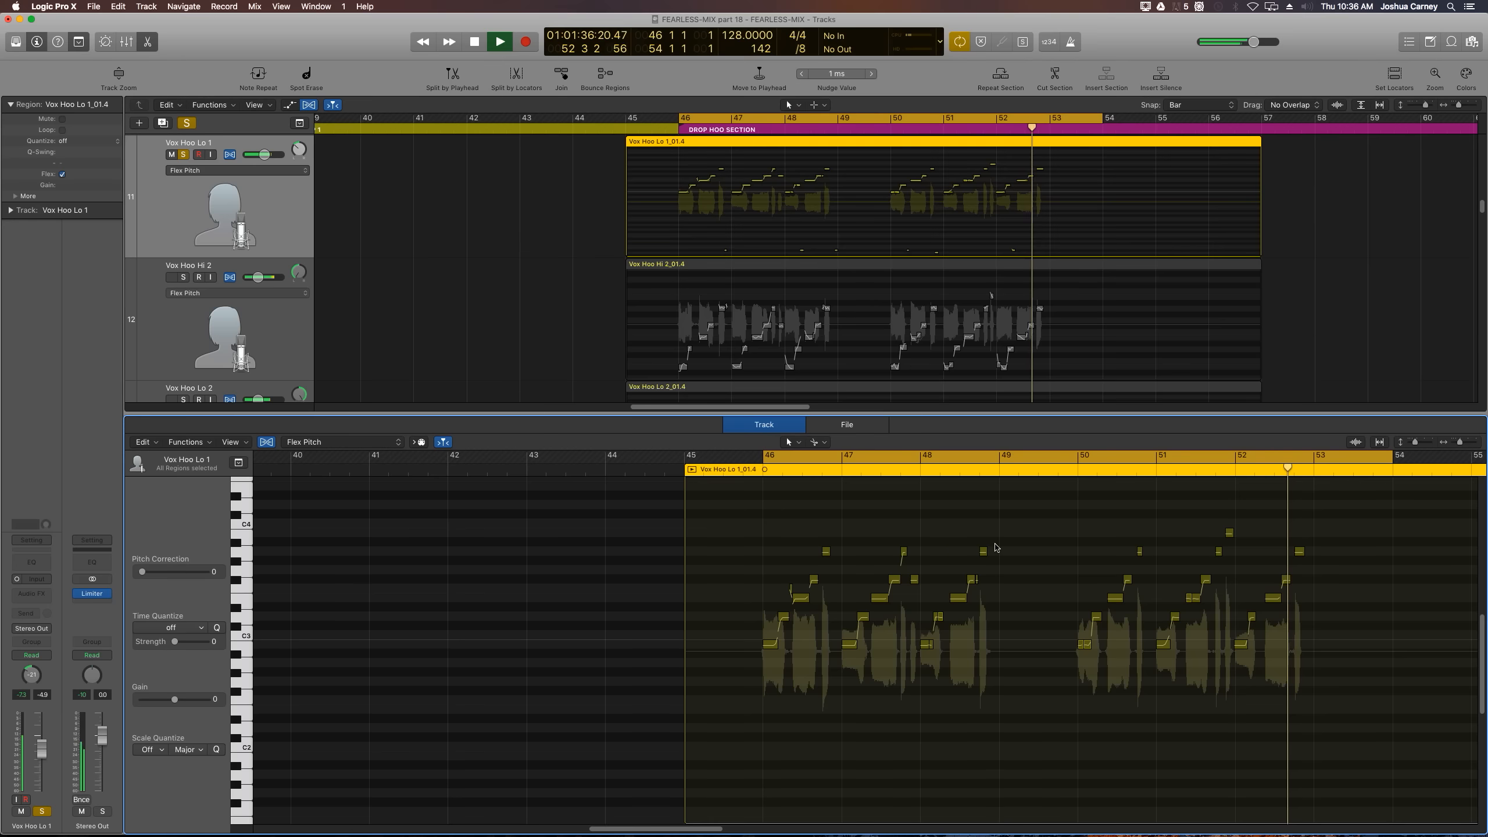
key(space)
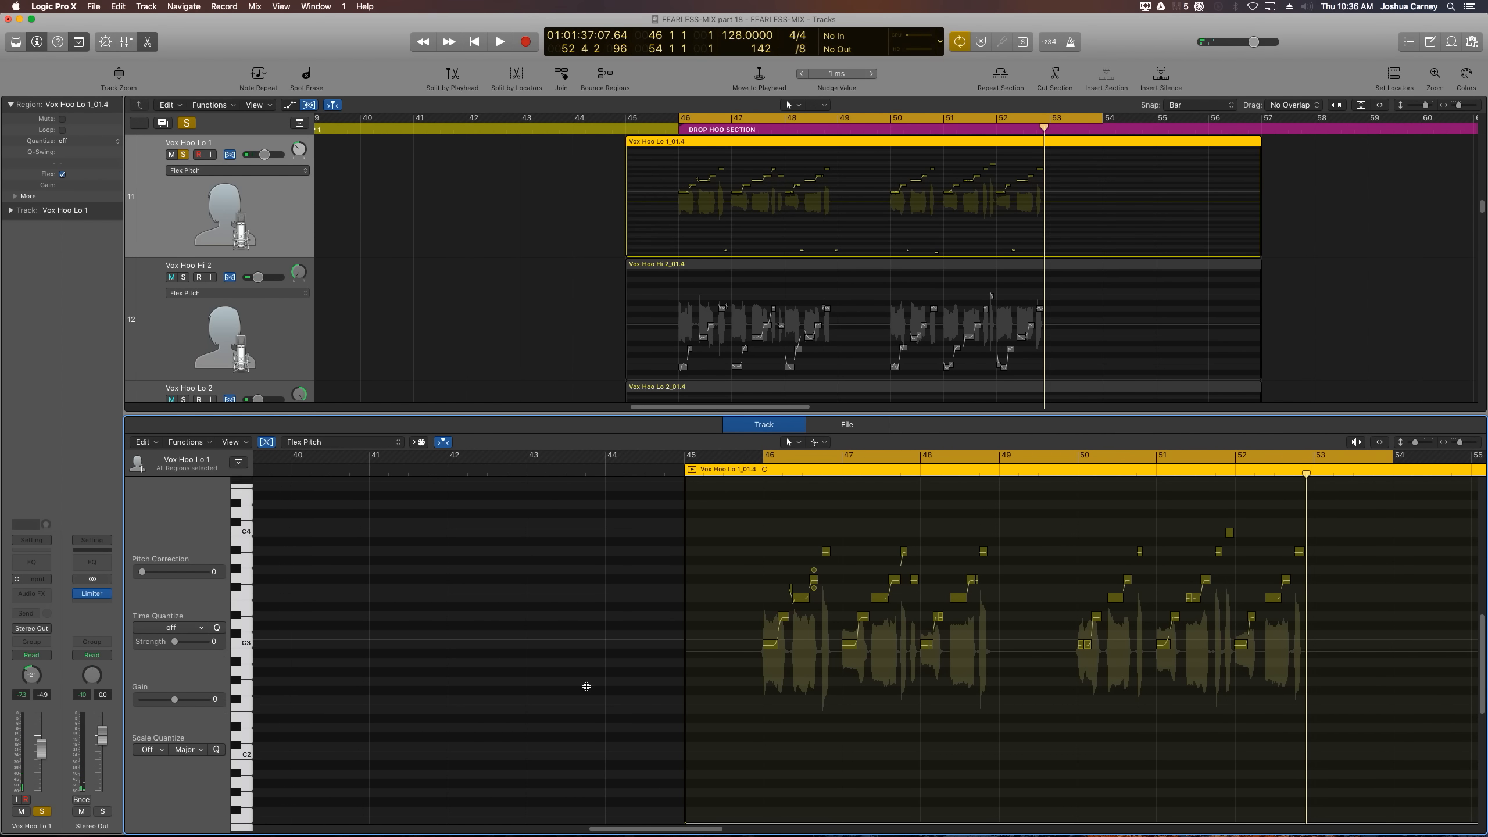
Step: Switch the solo from Vox Hoo Lo 1 to Vox Hoo Hi 2 and show the Hi 2 region's notes in the Flex Pitch editor
key(e)
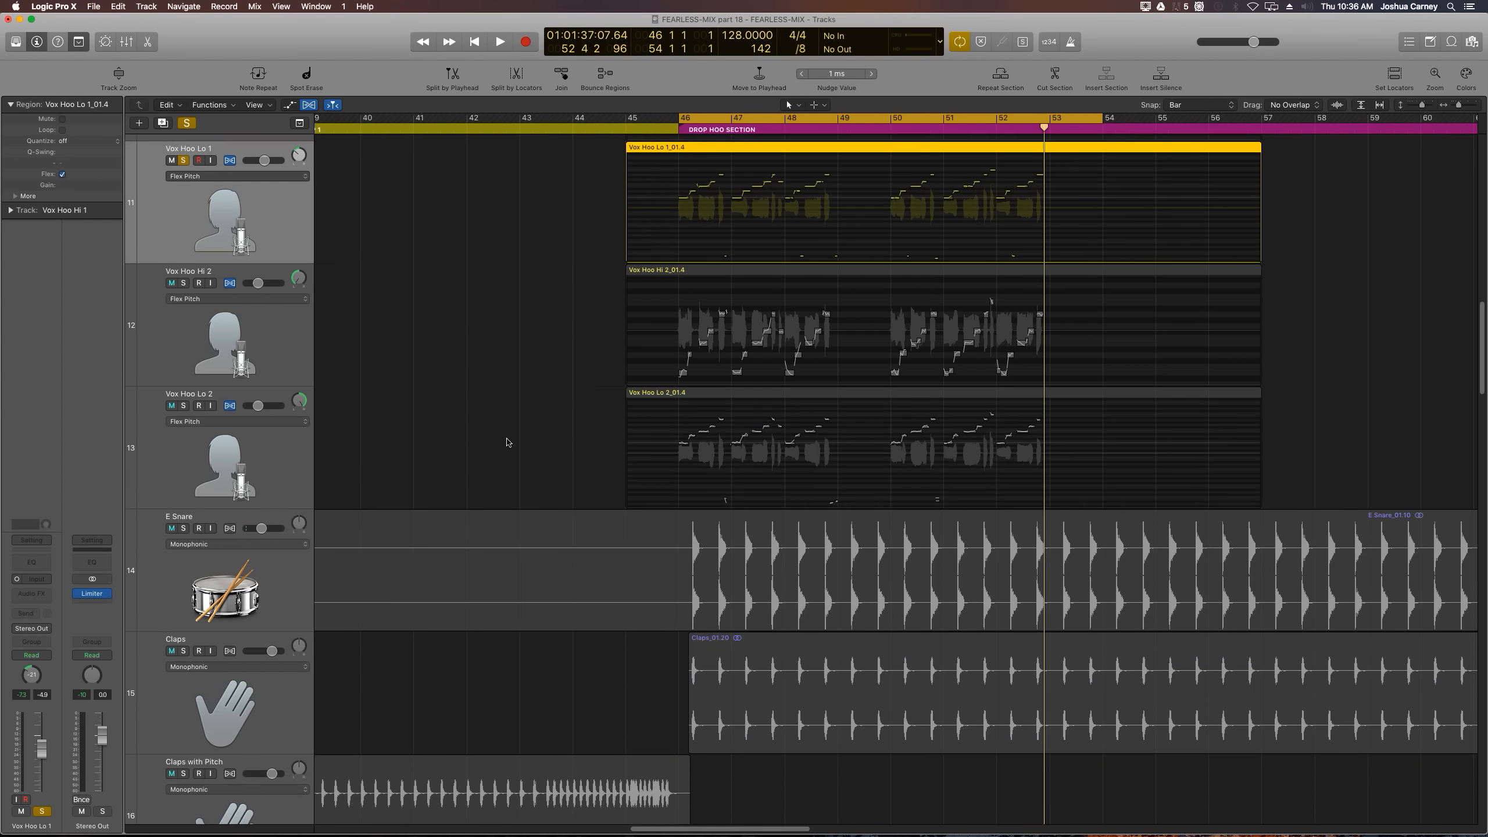
scroll(505, 442, up, 5)
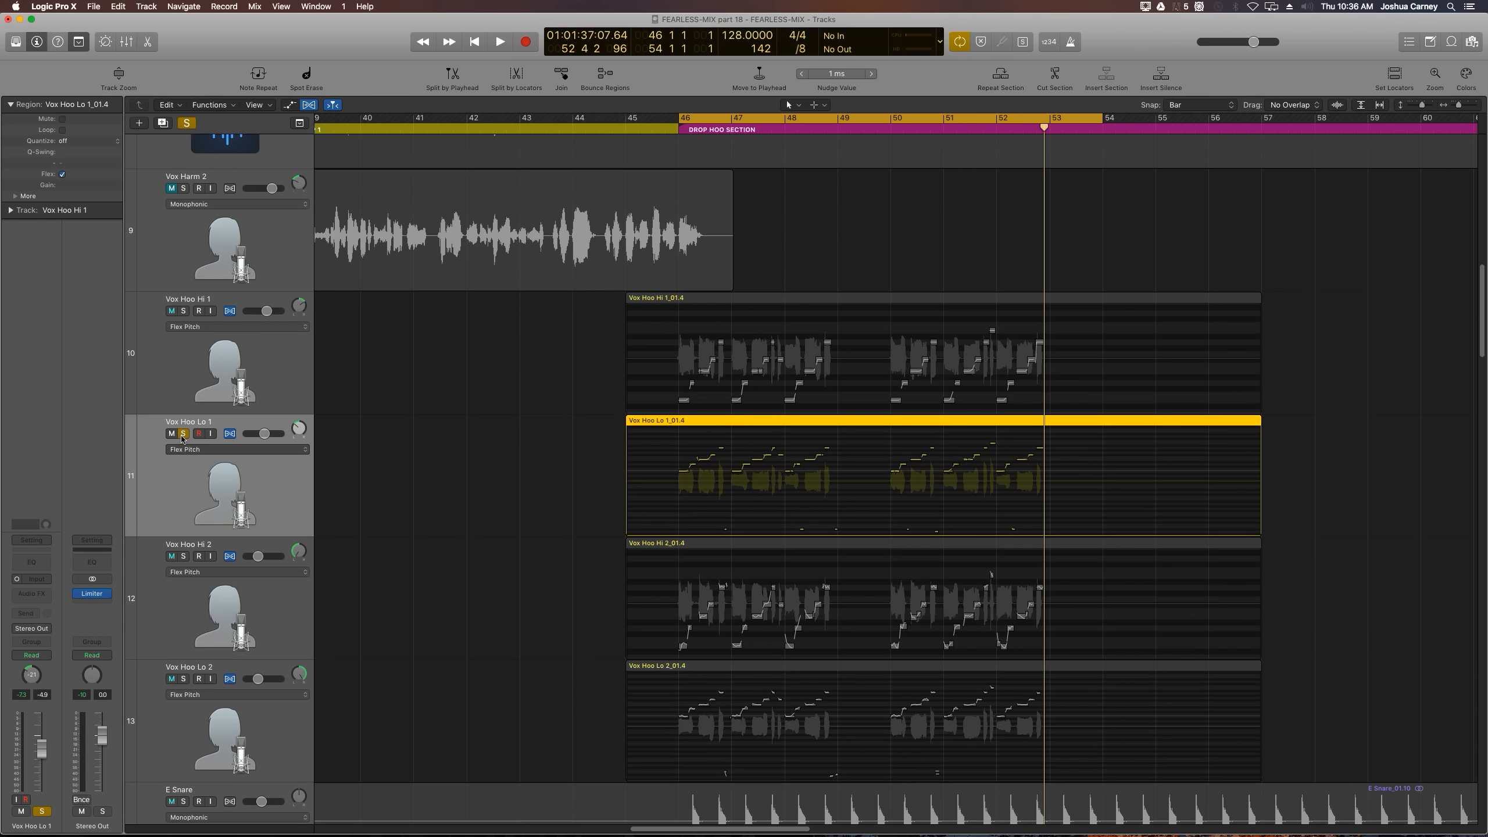
click(183, 434)
click(183, 556)
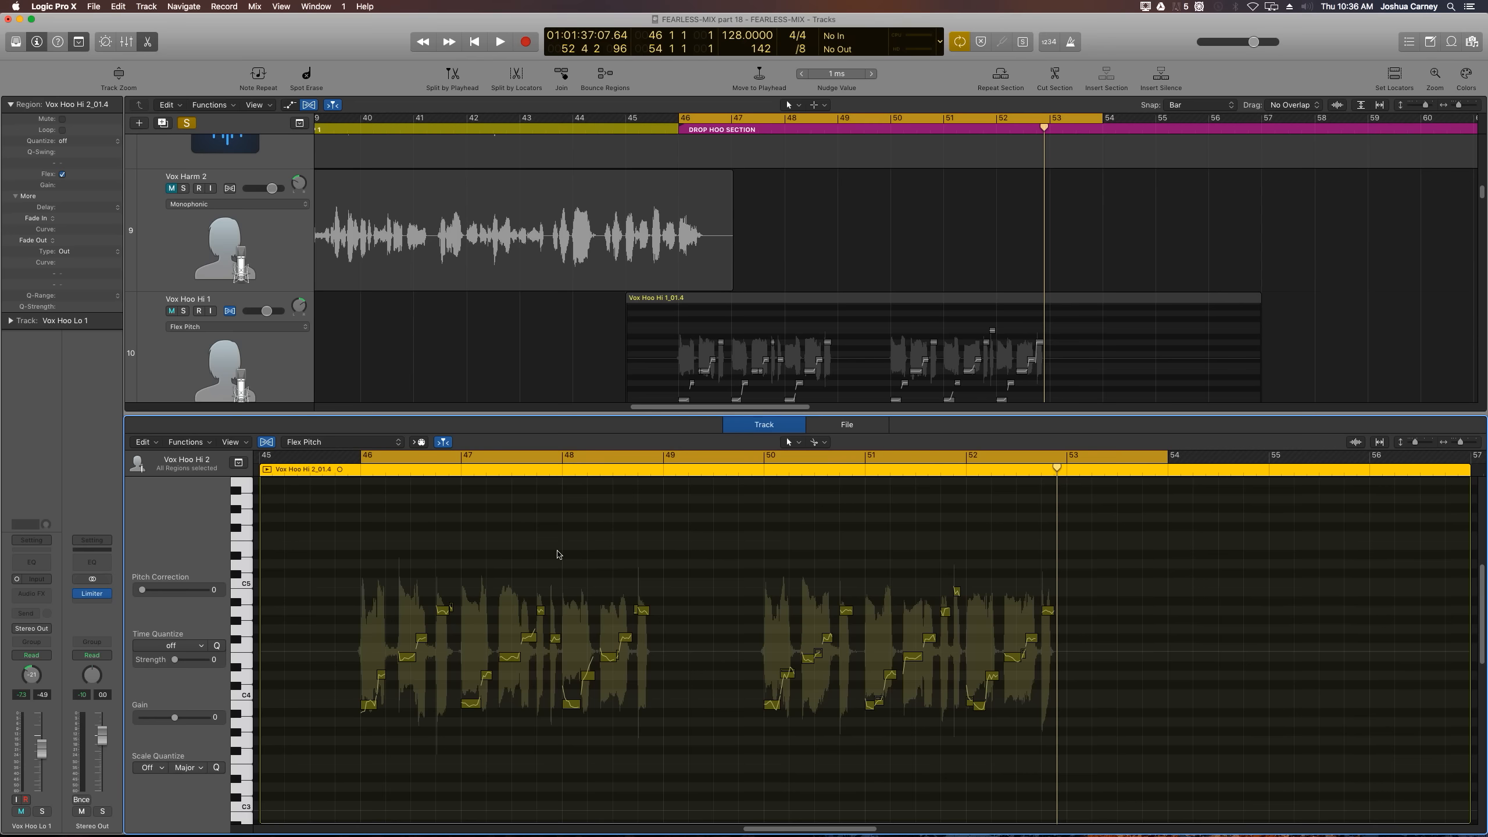
scroll(557, 554, down, 3)
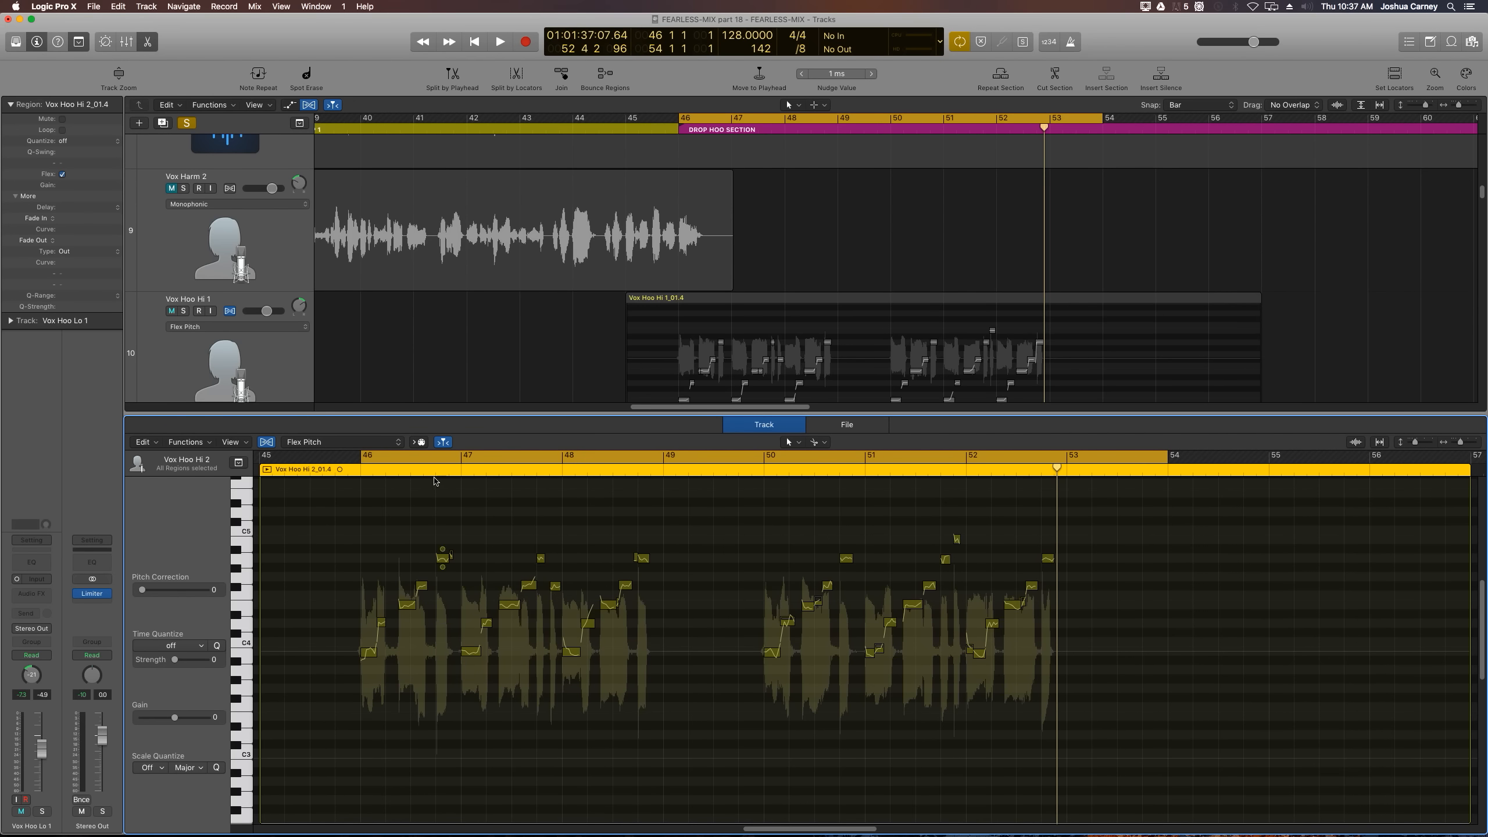
Step: Examine the Vox Hoo Hi 2 notes from bar 46 to bar 53, and set the pitch correction of all notes to 100
click(435, 460)
key(super+Right)
key(super+Right)
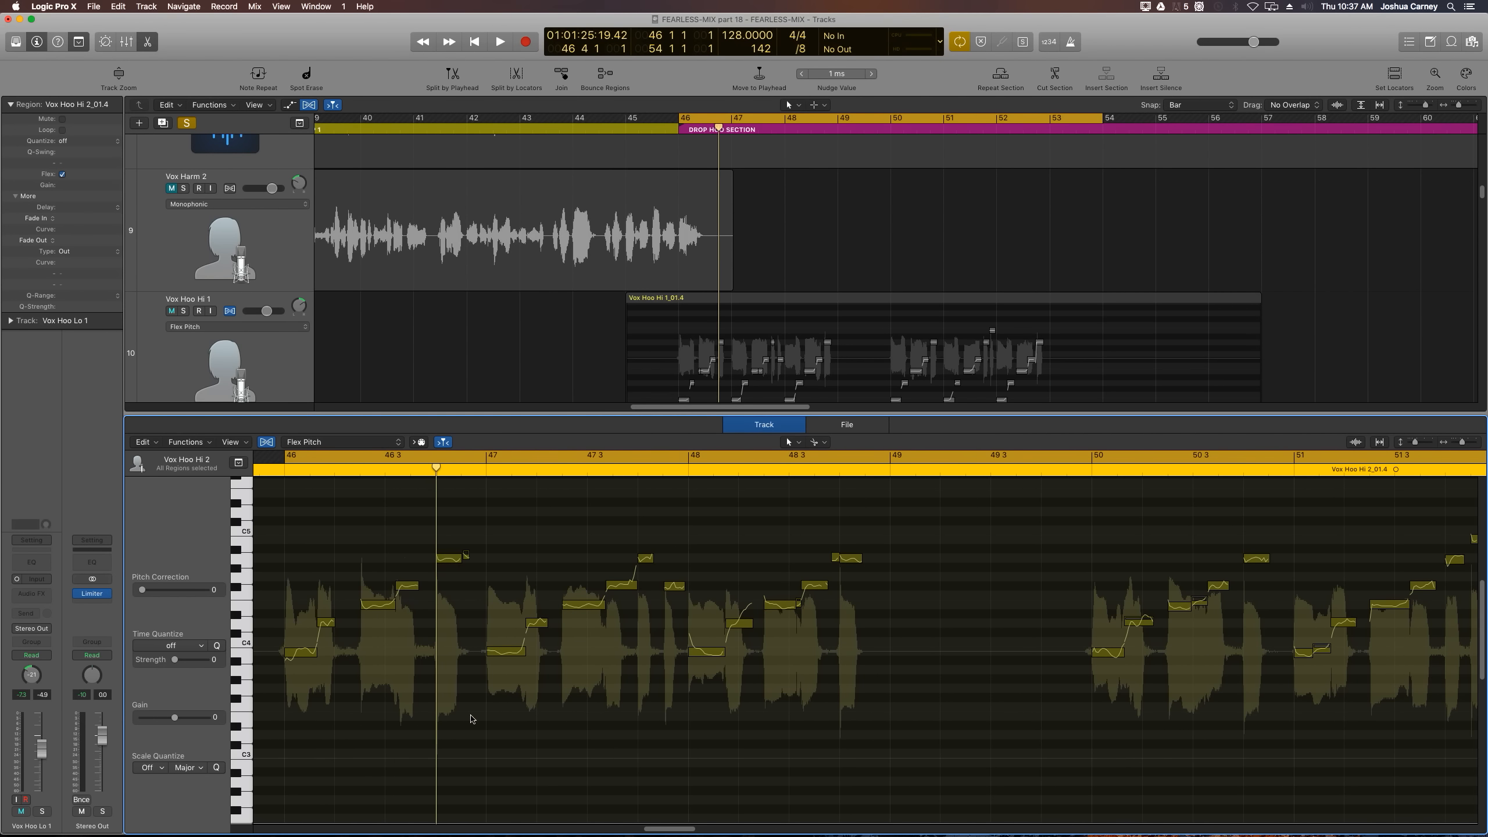
key(ctrl+m)
scroll(942, 667, right, 5)
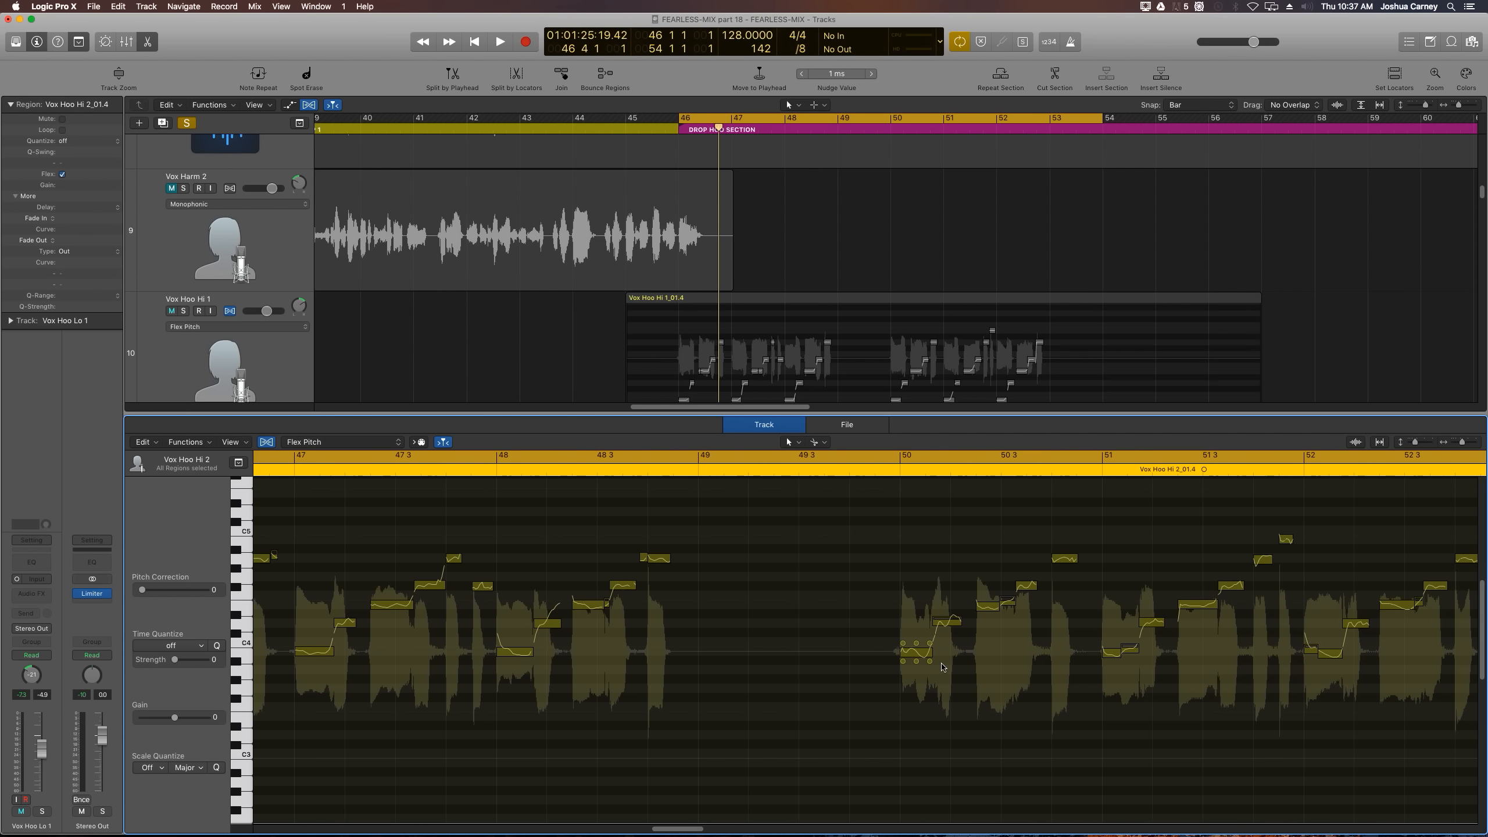
scroll(941, 667, left, 3)
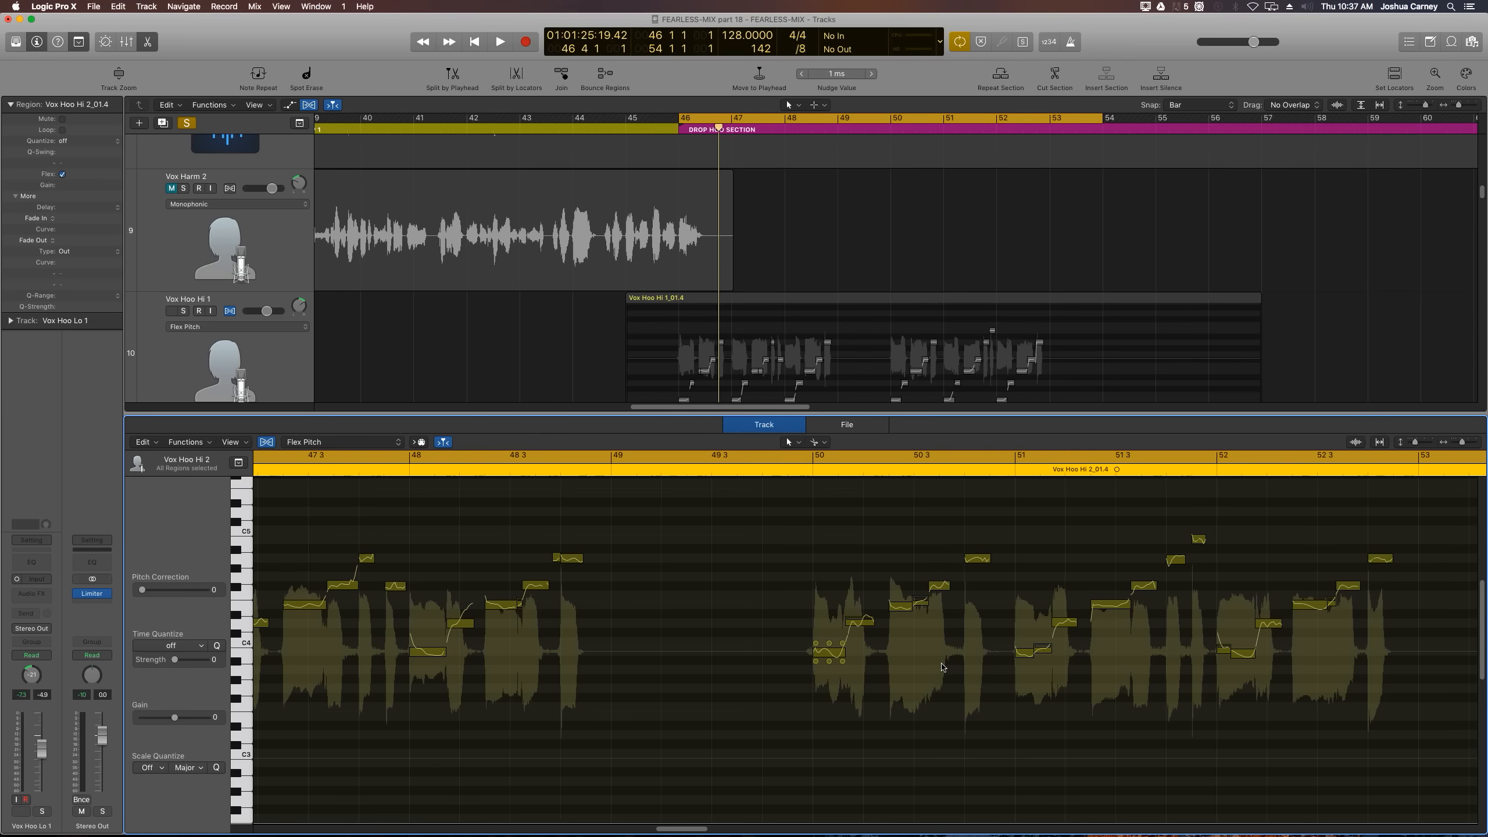
scroll(942, 668, left, 2)
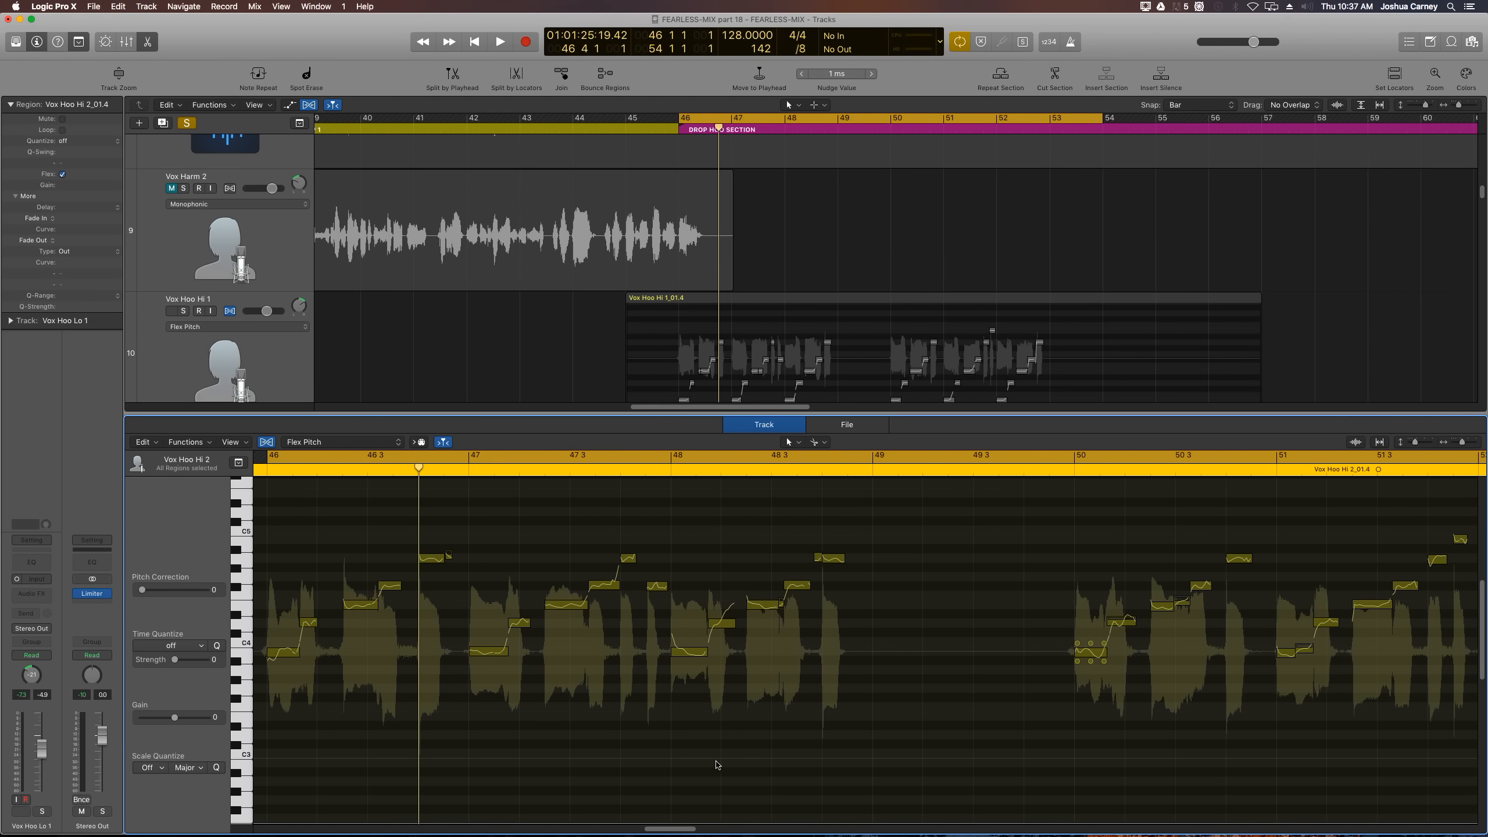
key(super+a)
drag(146, 590, 189, 597)
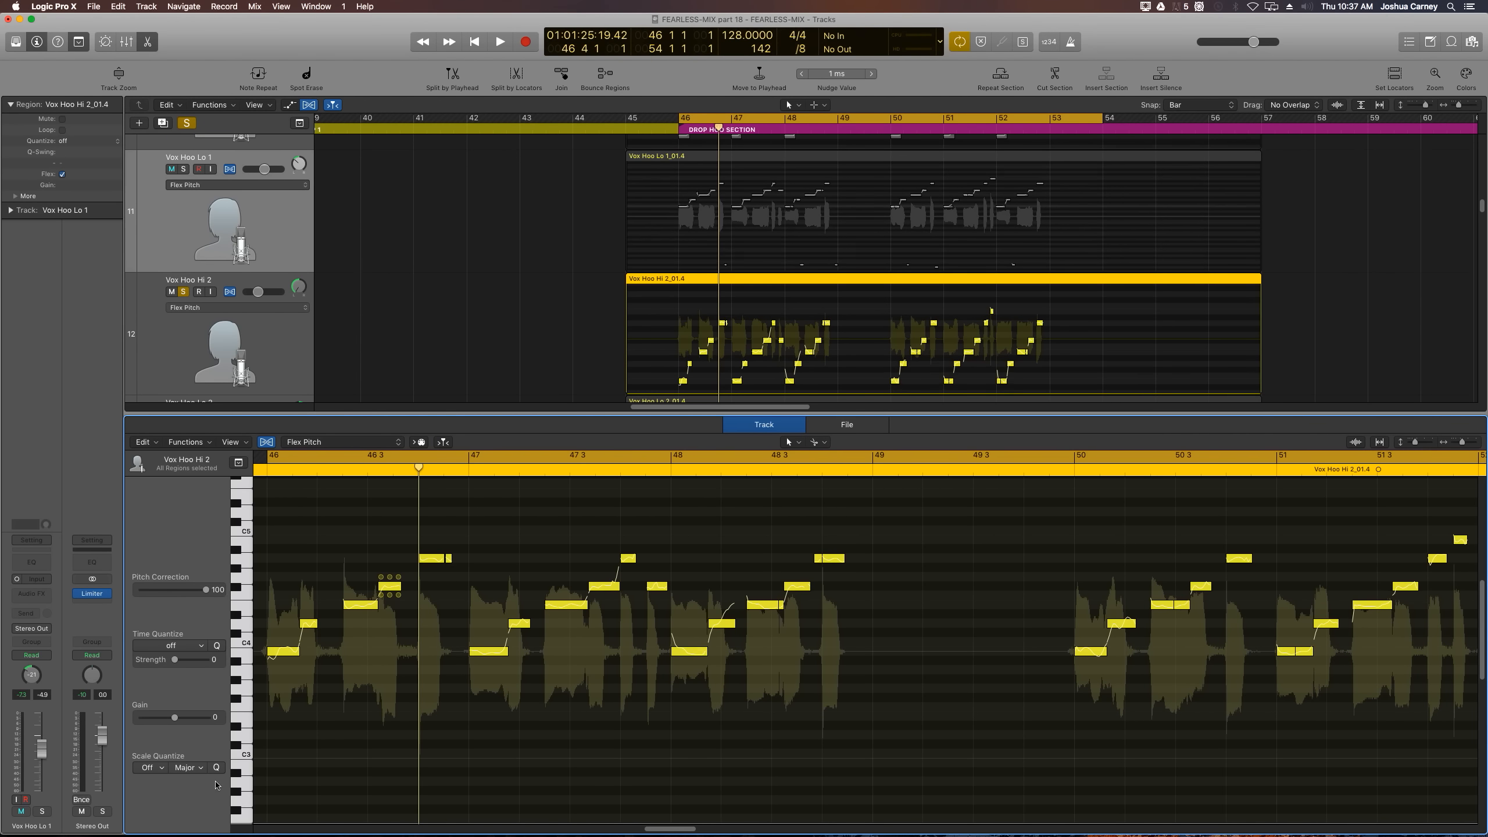
Step: Try scale-quantizing all Vox Hoo Hi 2 notes to B Major, and replace it with a B Natural Minor scale quantize
click(163, 769)
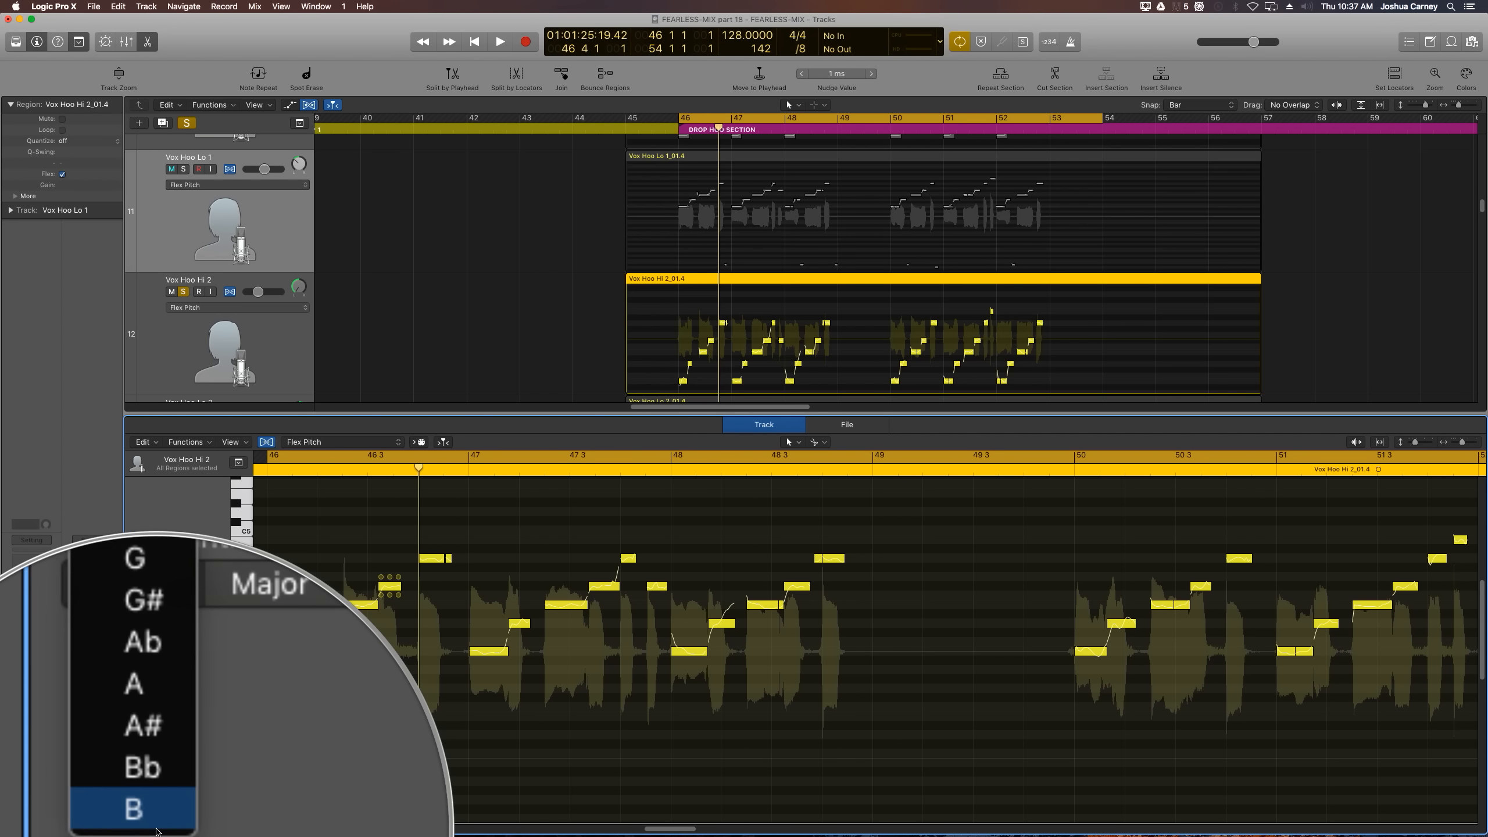
click(151, 824)
click(216, 768)
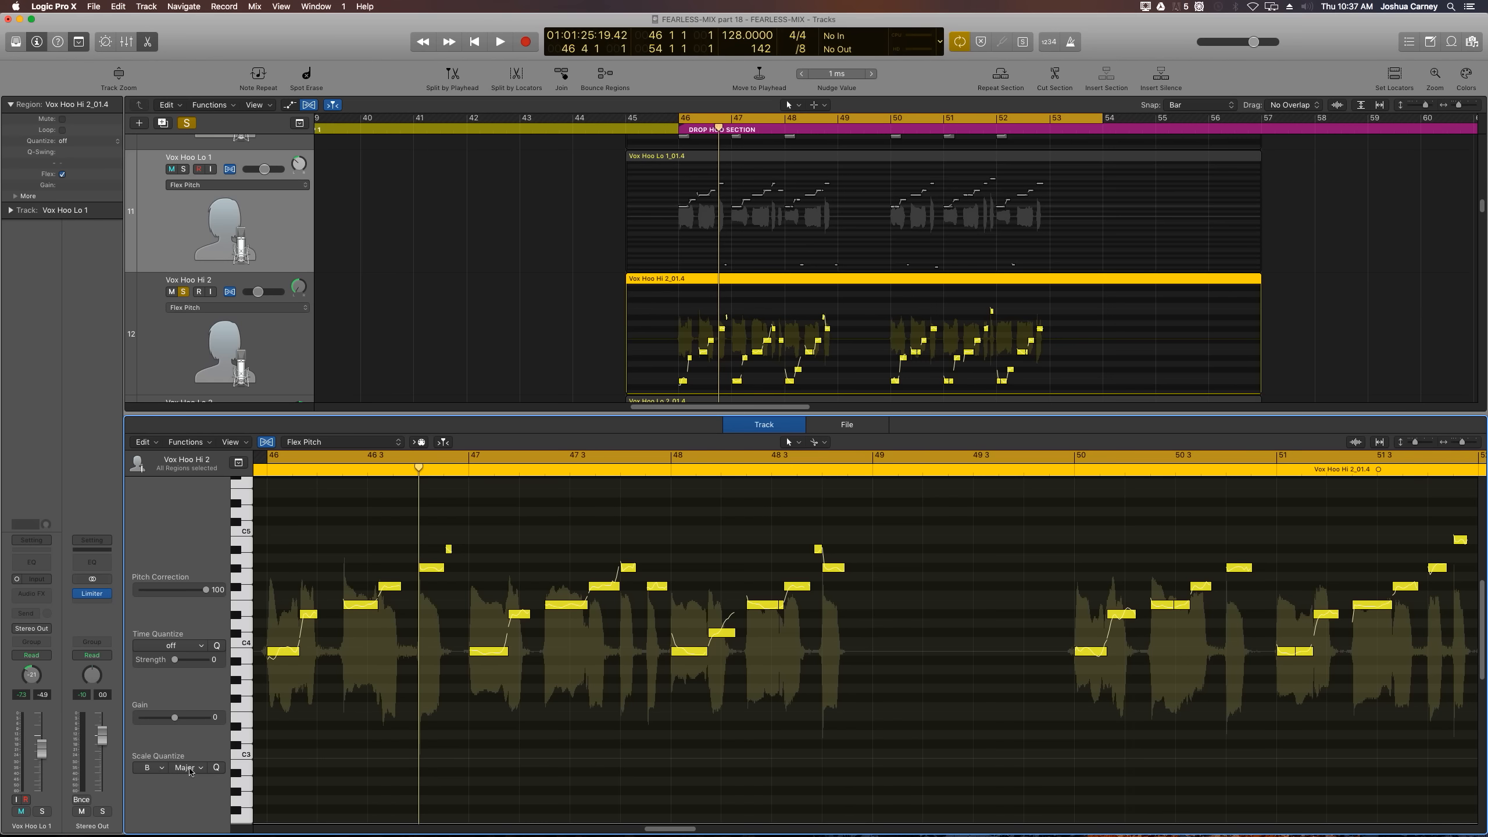
click(191, 768)
click(197, 785)
click(216, 767)
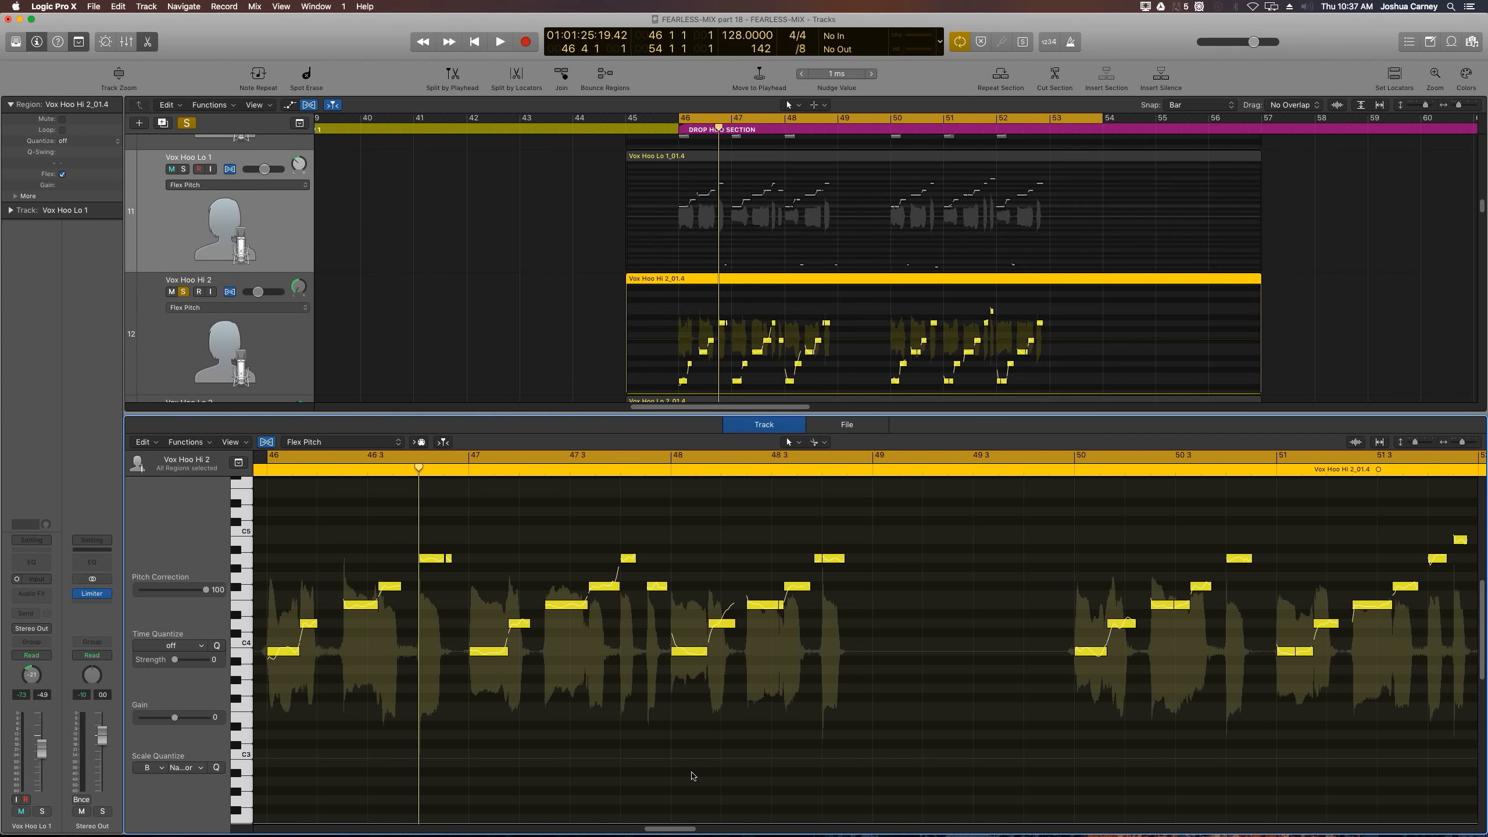
Step: Remove the vibrato from all Vox Hoo Hi 2 notes and play the part from bar 46 to the end of bar 52
mouse_move(654, 830)
mouse_down()
mouse_move(630, 829)
mouse_move(646, 821)
mouse_up()
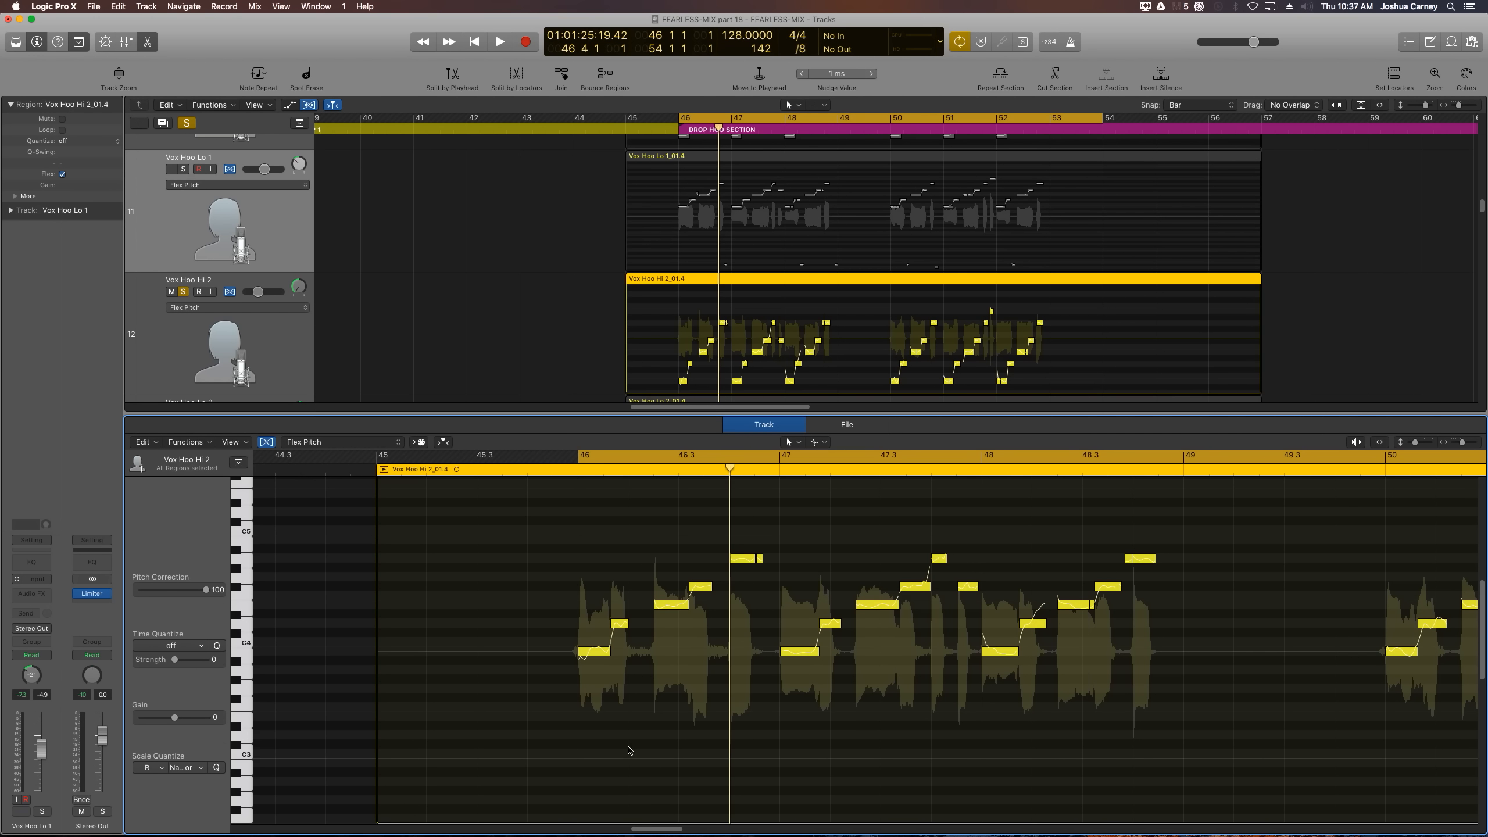
scroll(615, 691, down, 2)
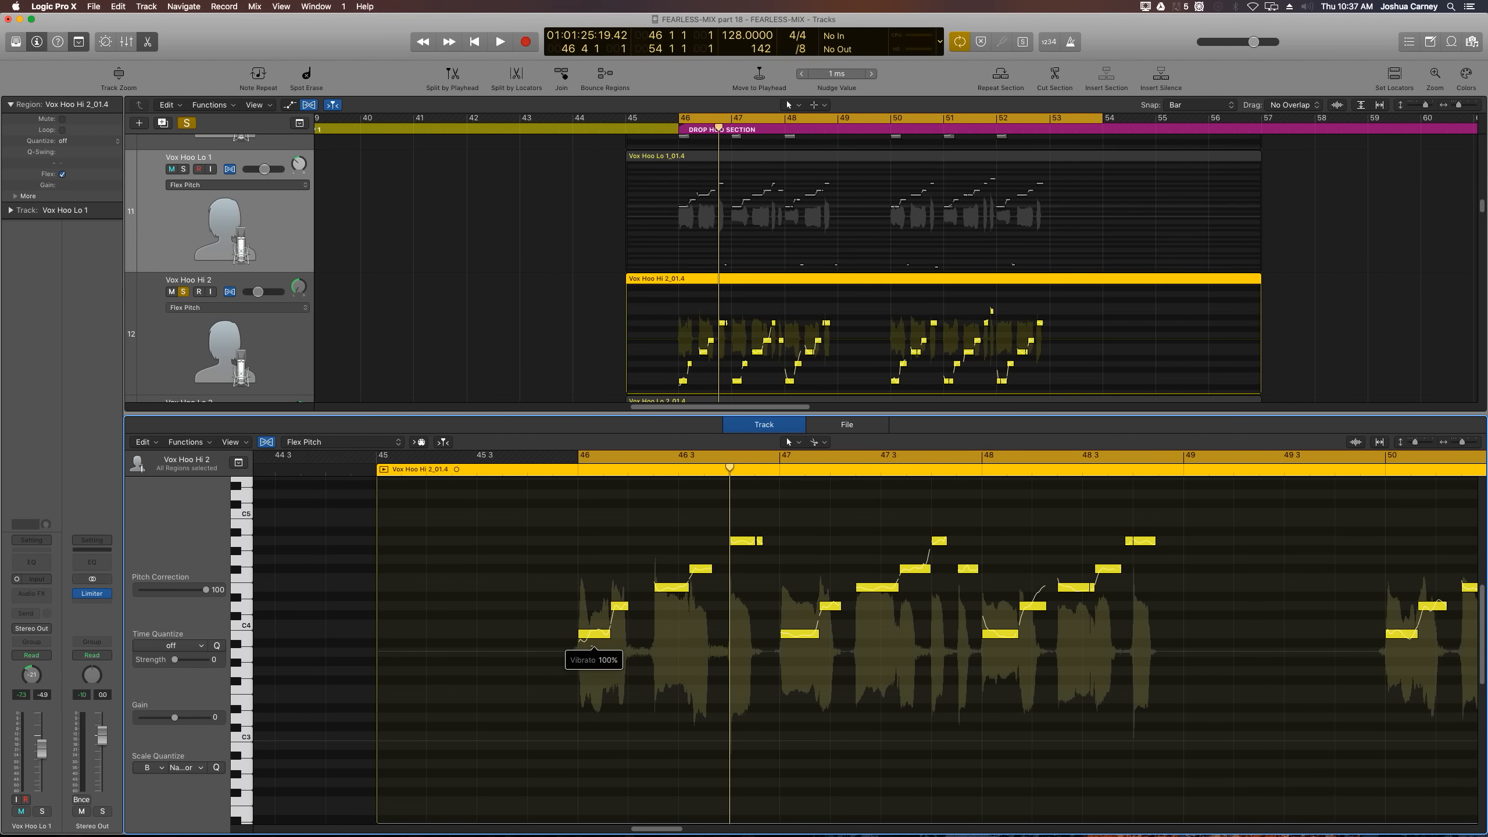
drag(594, 646, 594, 668)
key(space)
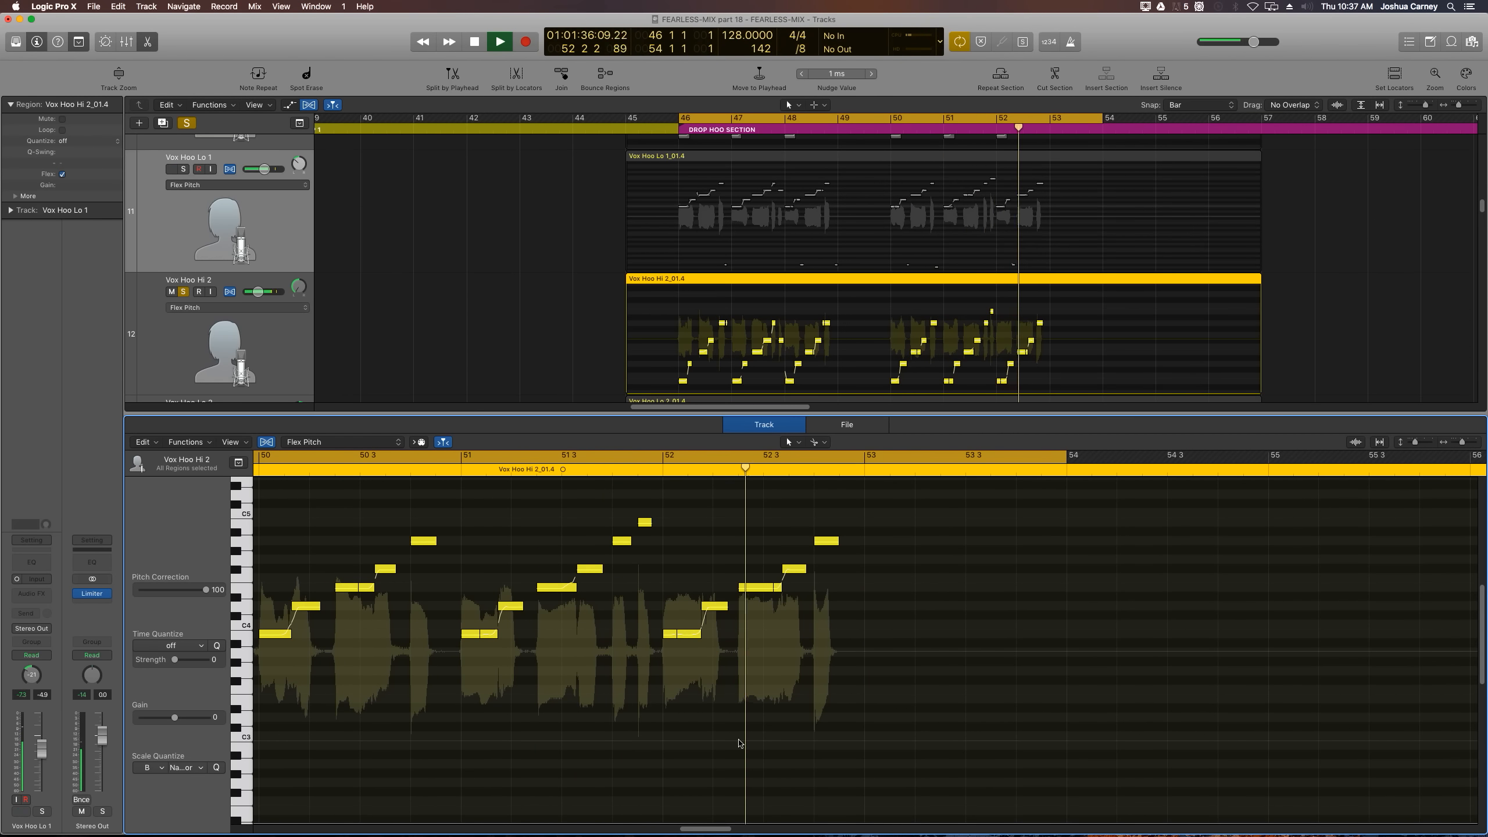
key(space)
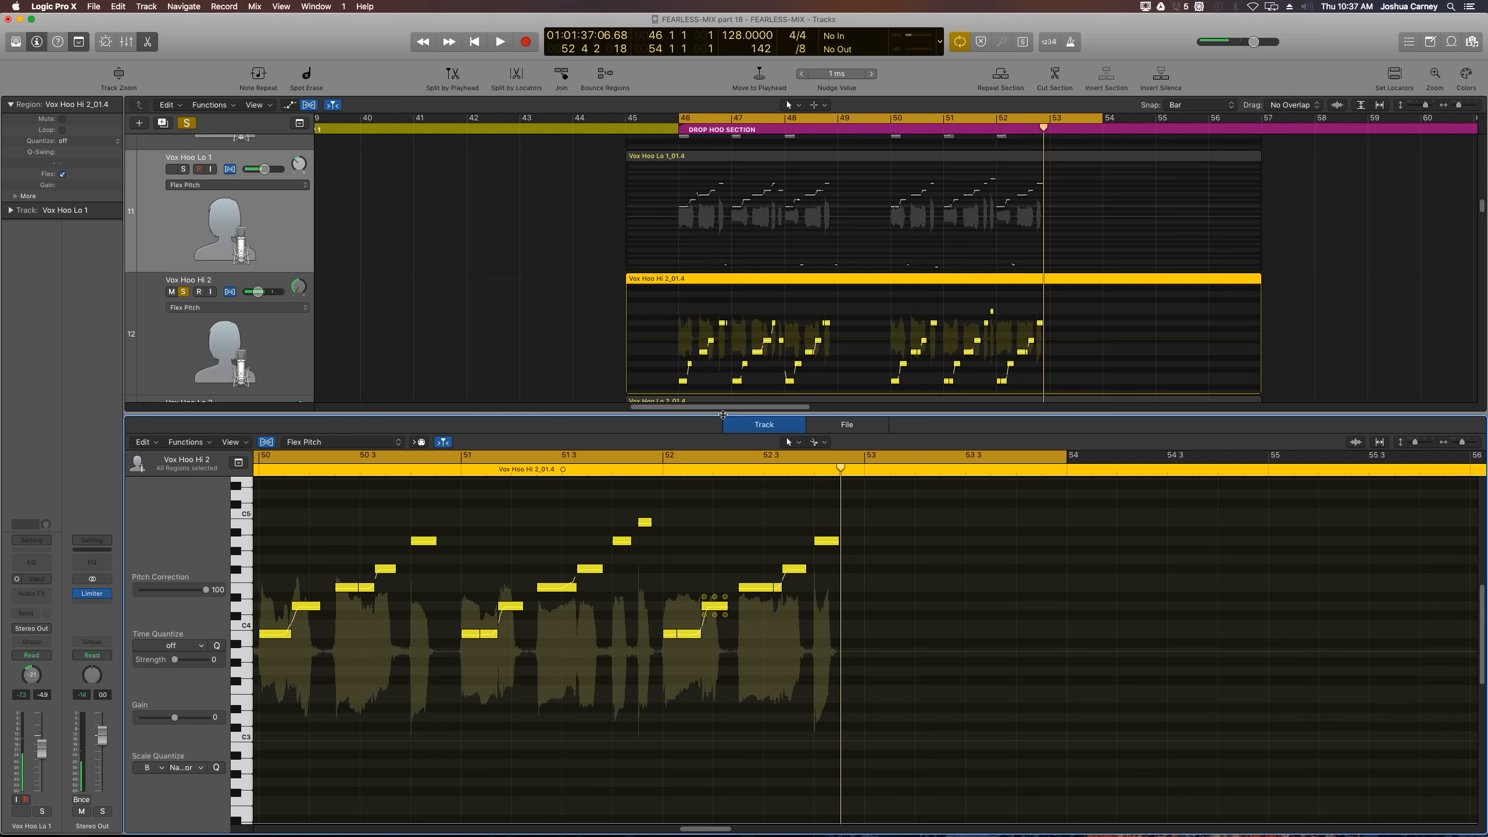
Step: Move the solo from Vox Hoo Hi 2 to Vox Hoo Lo 2 and show the Lo 2 notes from bar 46 in the editor
drag(722, 414, 723, 488)
scroll(652, 310, down, 3)
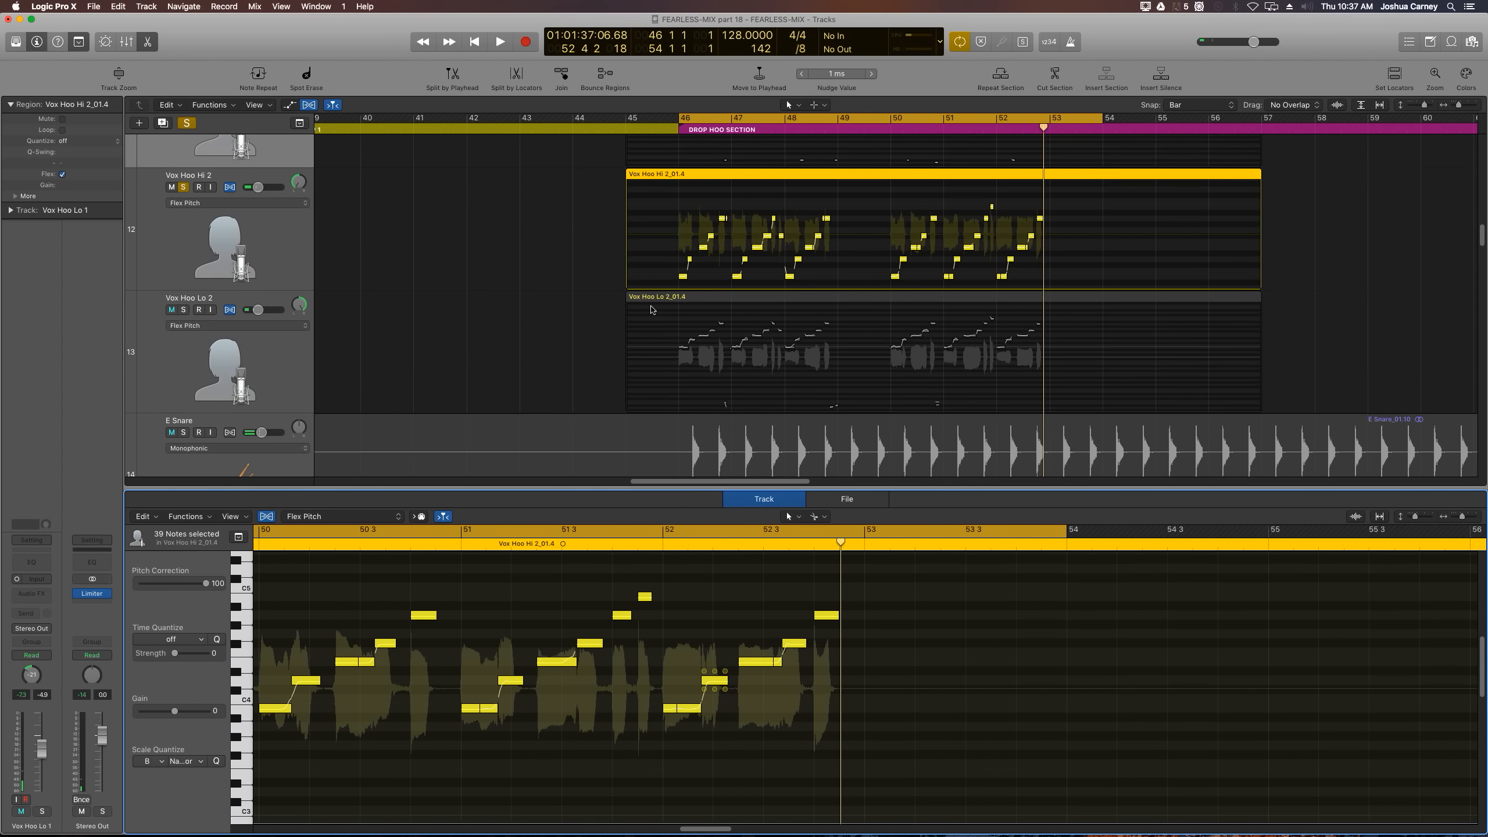
click(668, 301)
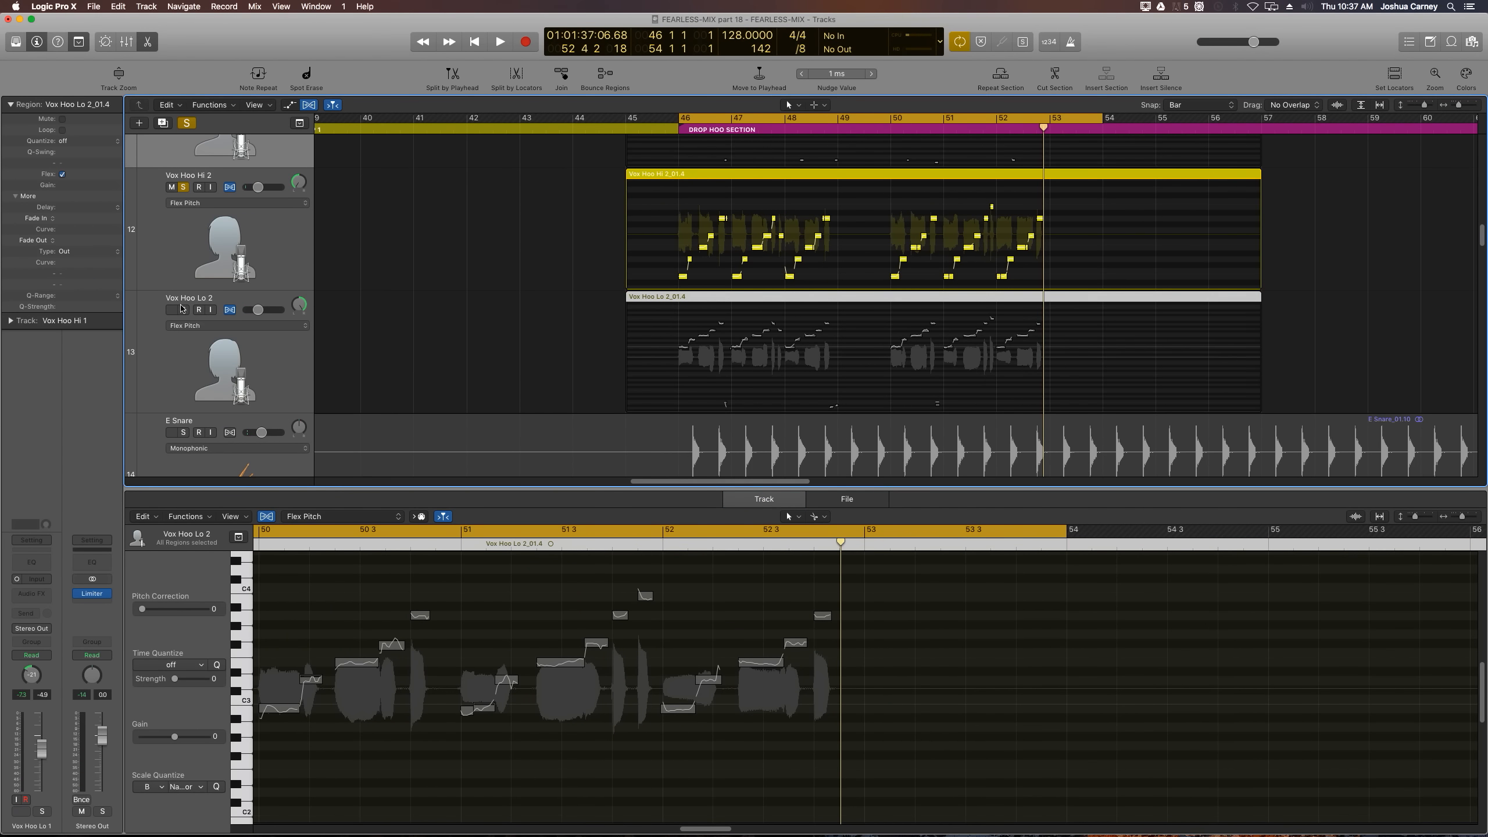
click(182, 309)
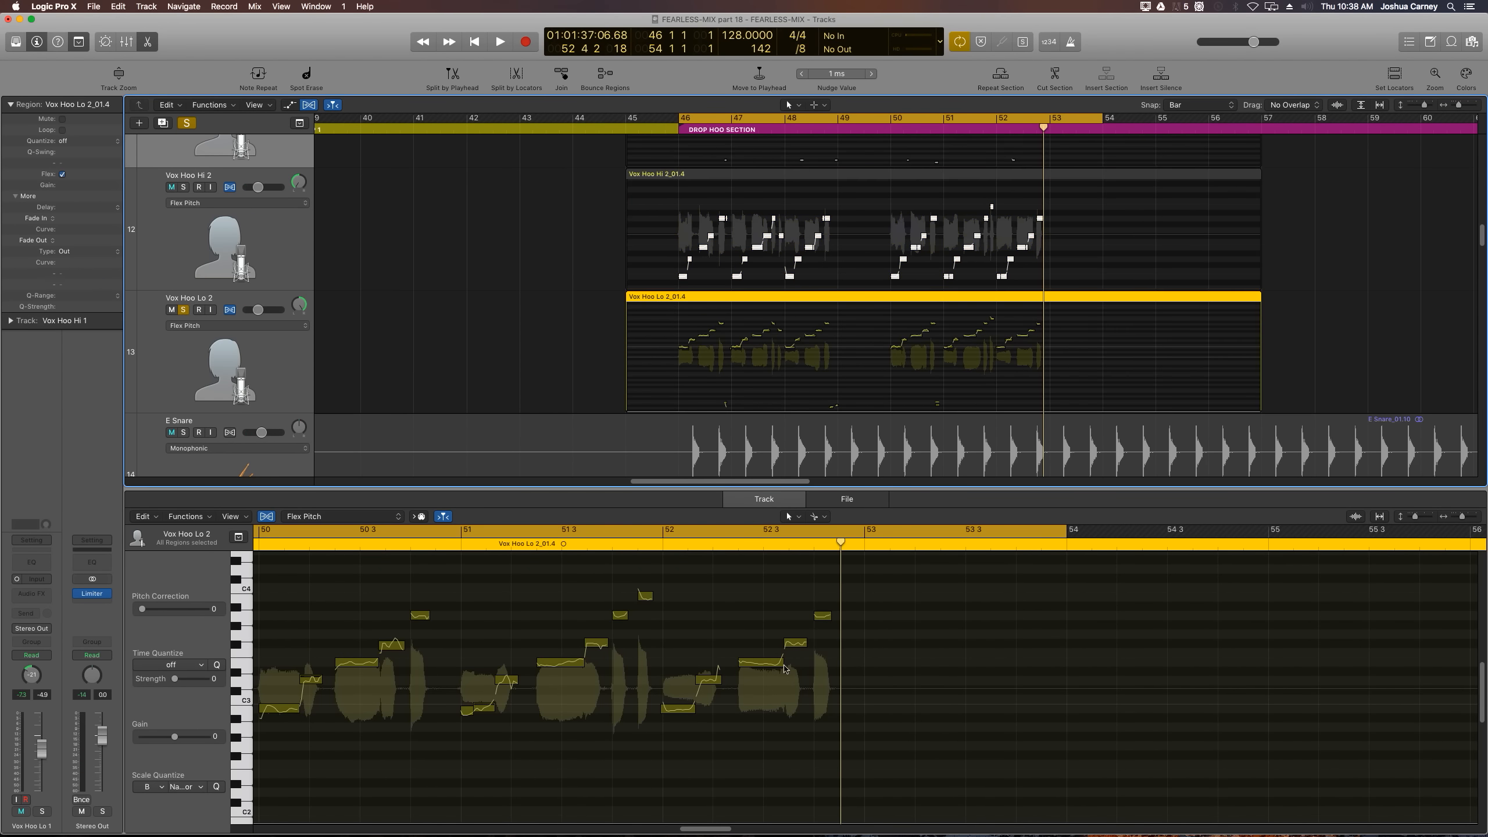
click(593, 743)
scroll(594, 744, left, 2)
scroll(594, 743, left, 10)
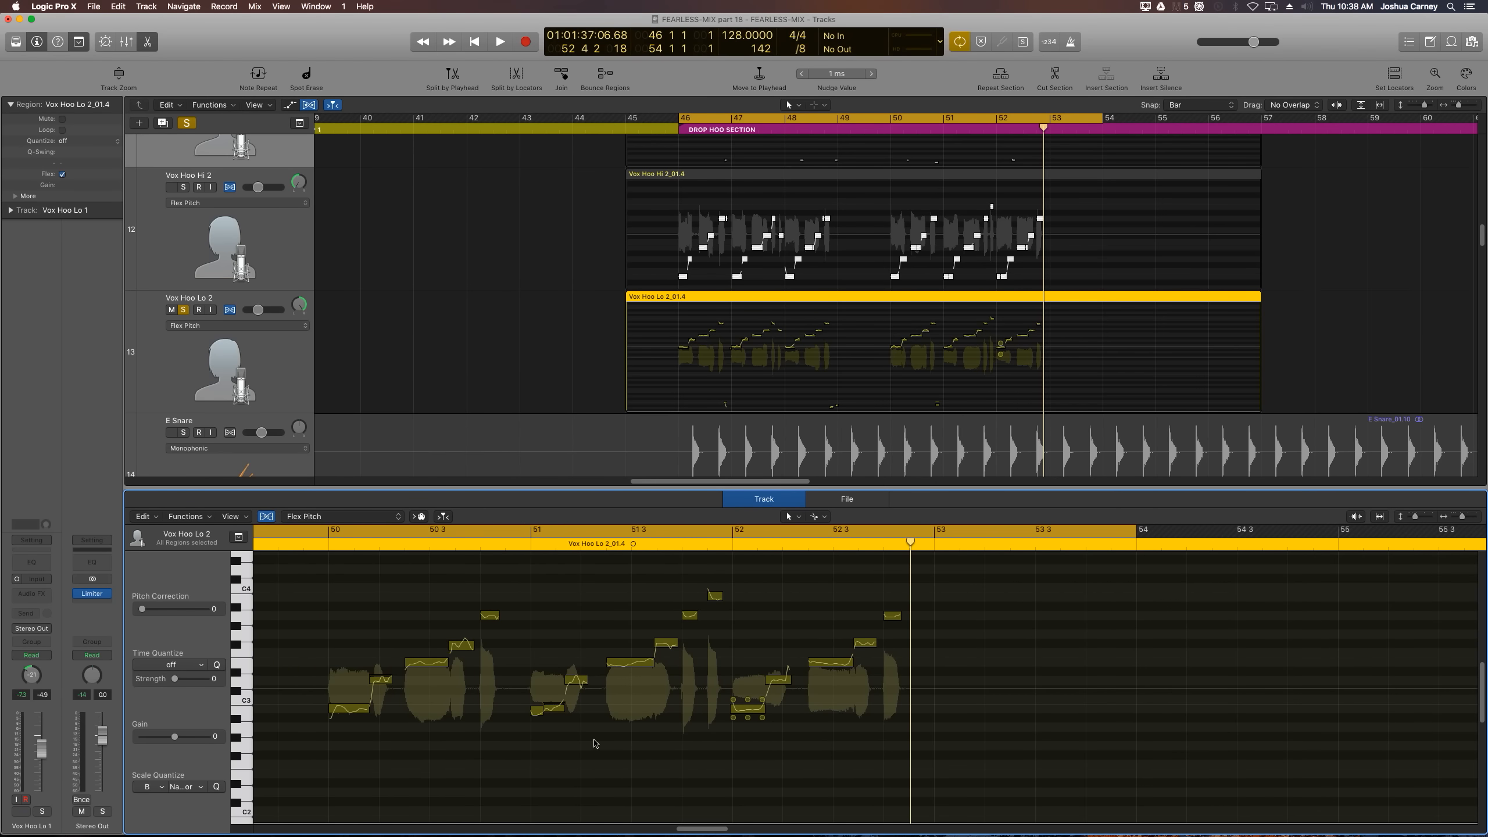
scroll(594, 743, left, 10)
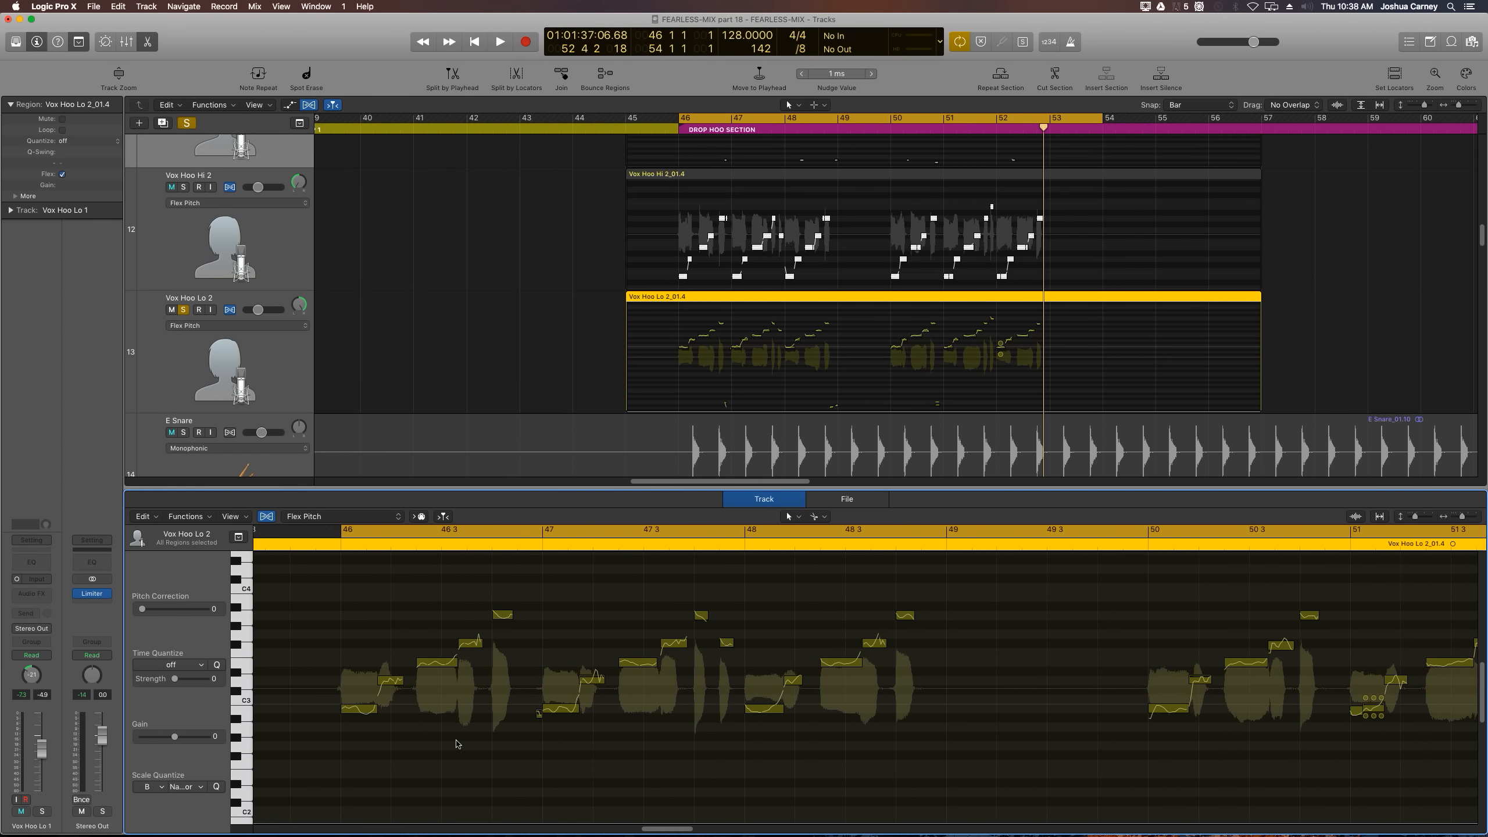
Step: Set pitch correction to 100 and scale-quantize all Vox Hoo Lo 2 notes to B Natural Minor, and play the opening phrase from bar 46
key(super+a)
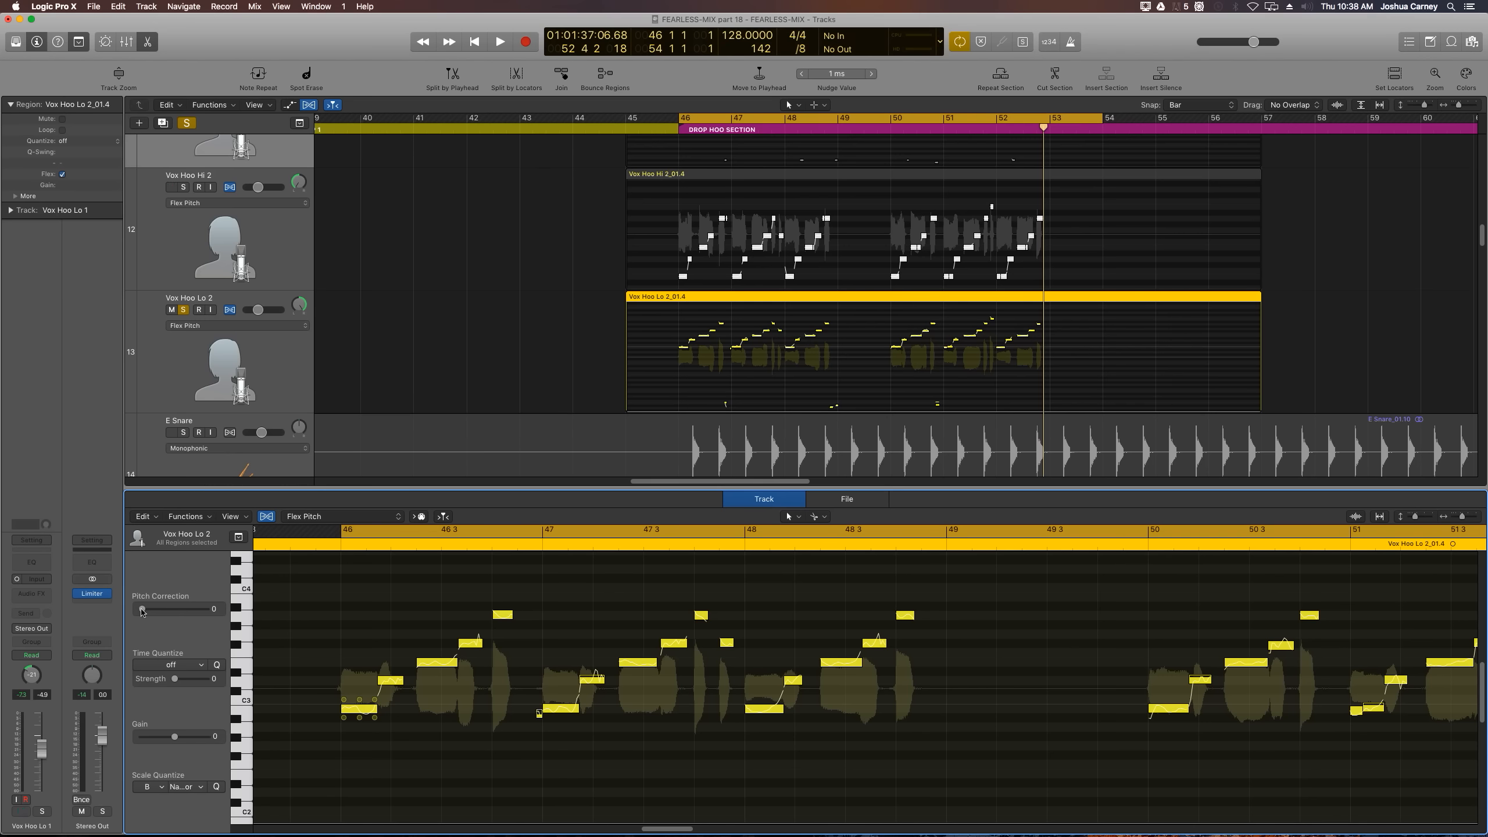
click(216, 786)
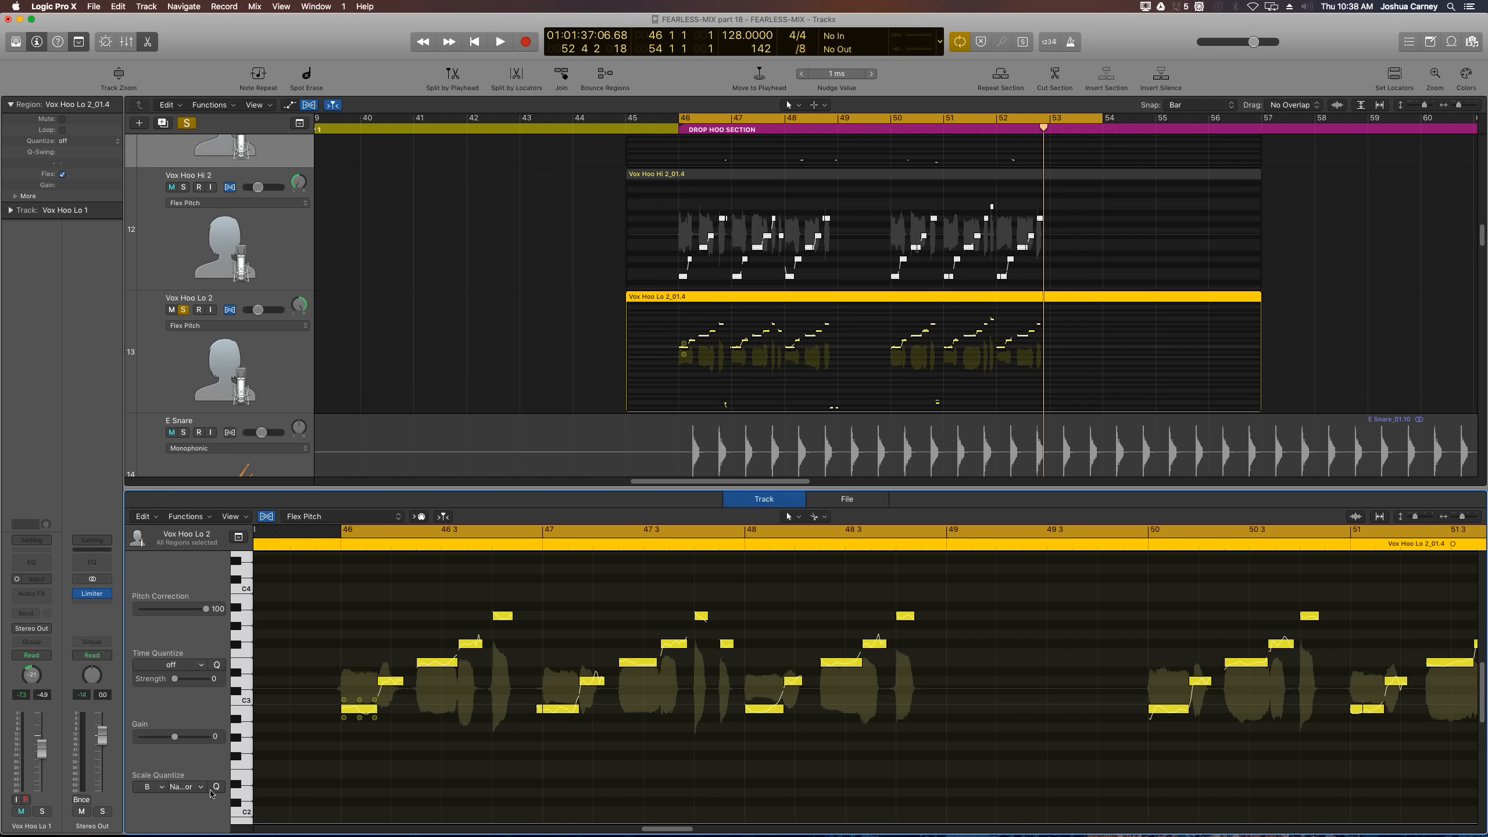
click(383, 781)
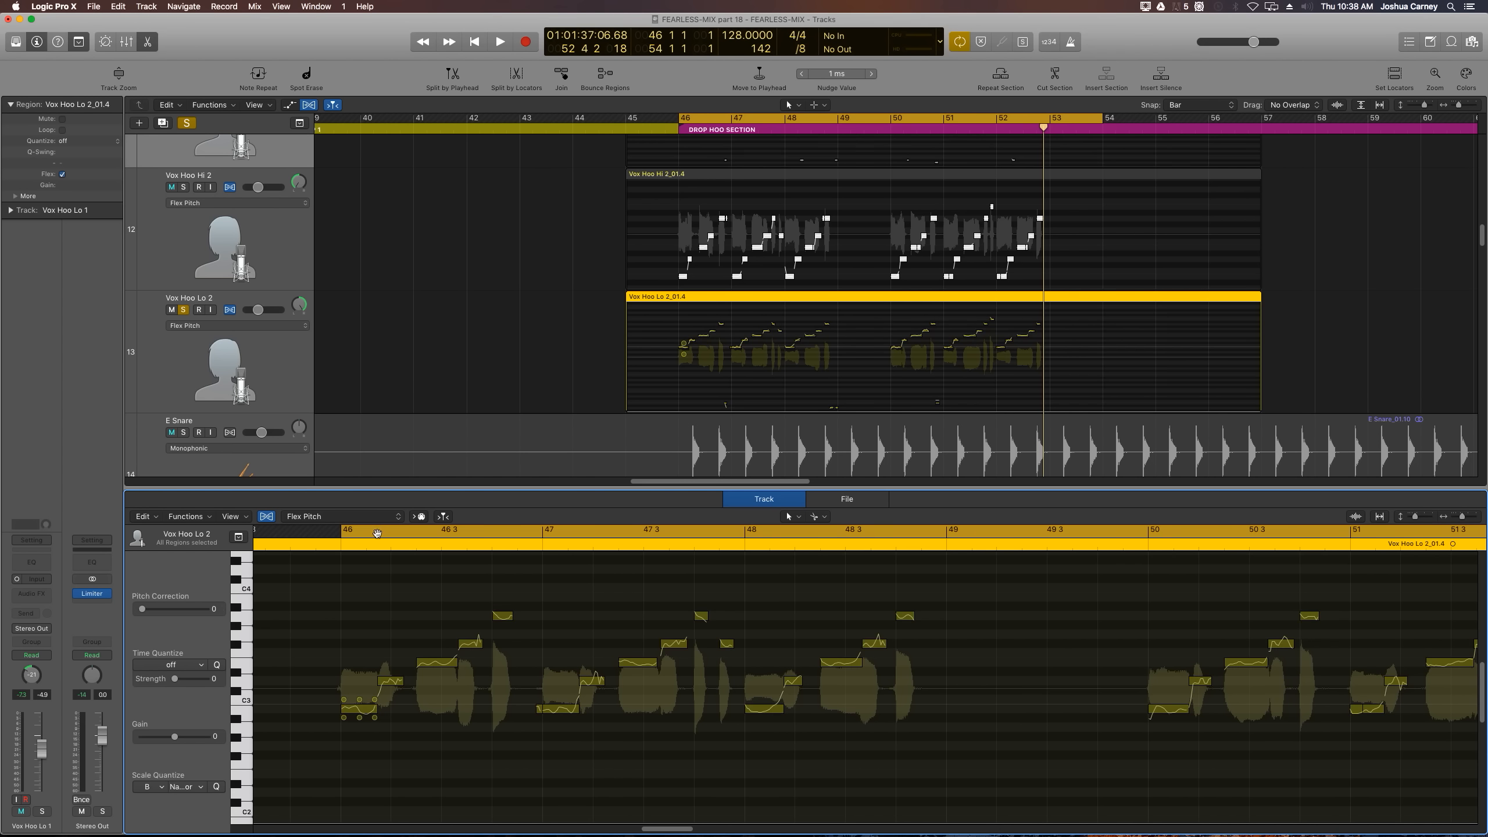
key(space)
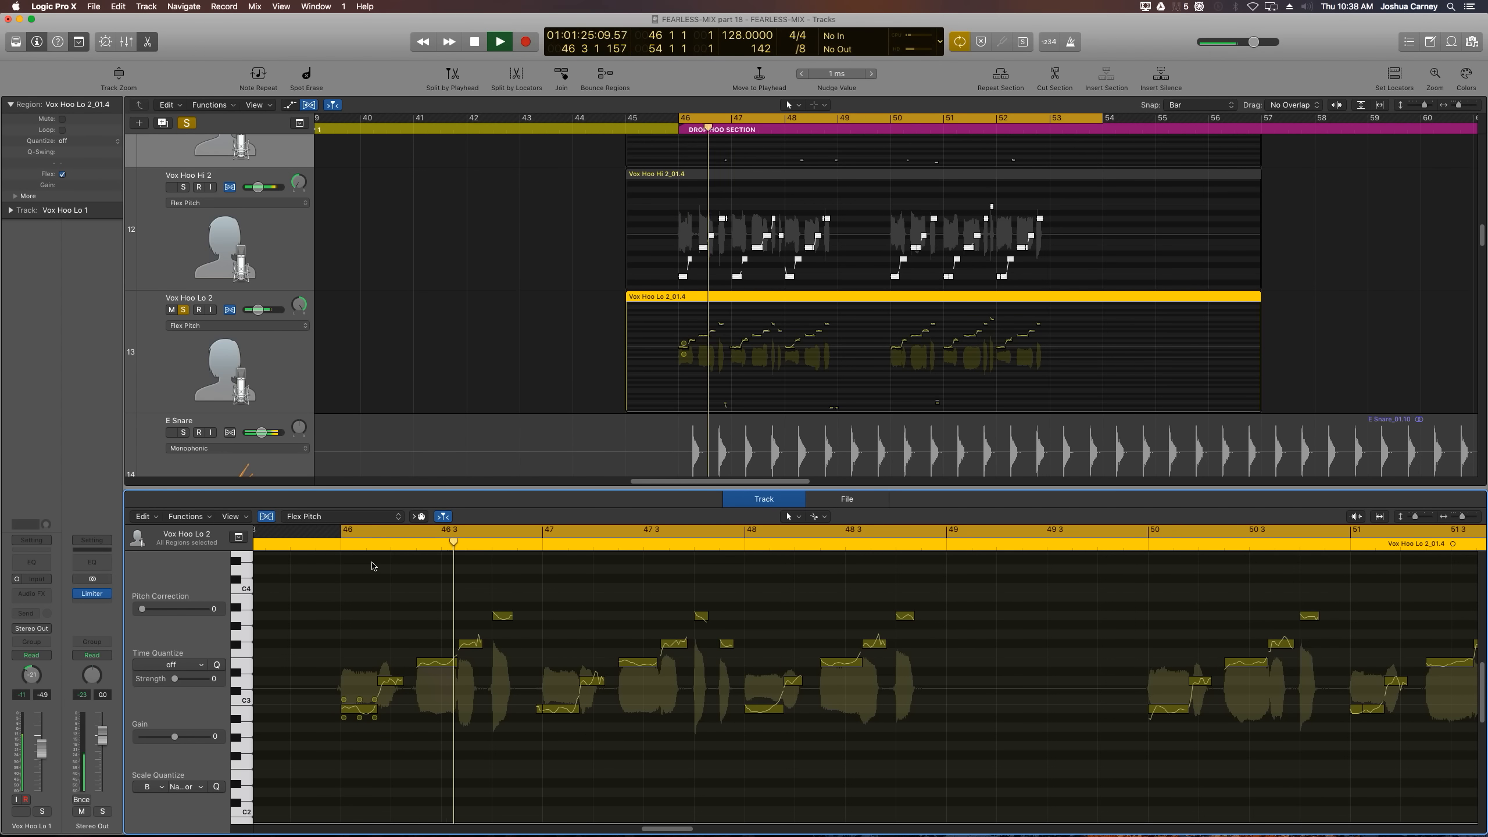
key(space)
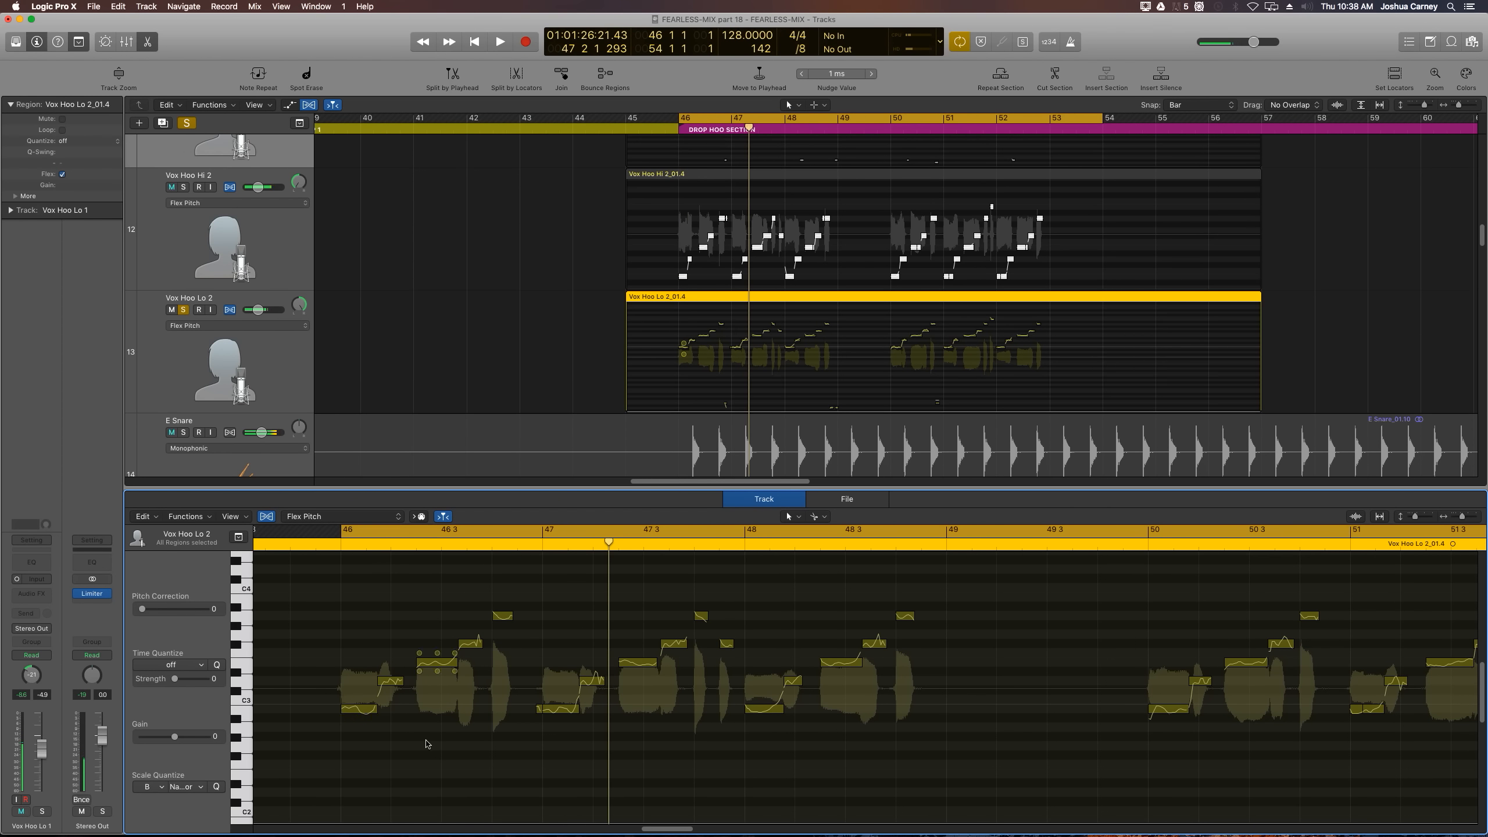
Step: Reduce the vibrato of all Vox Hoo Lo 2 notes to 0% and play the part through bar 52
key(super+a)
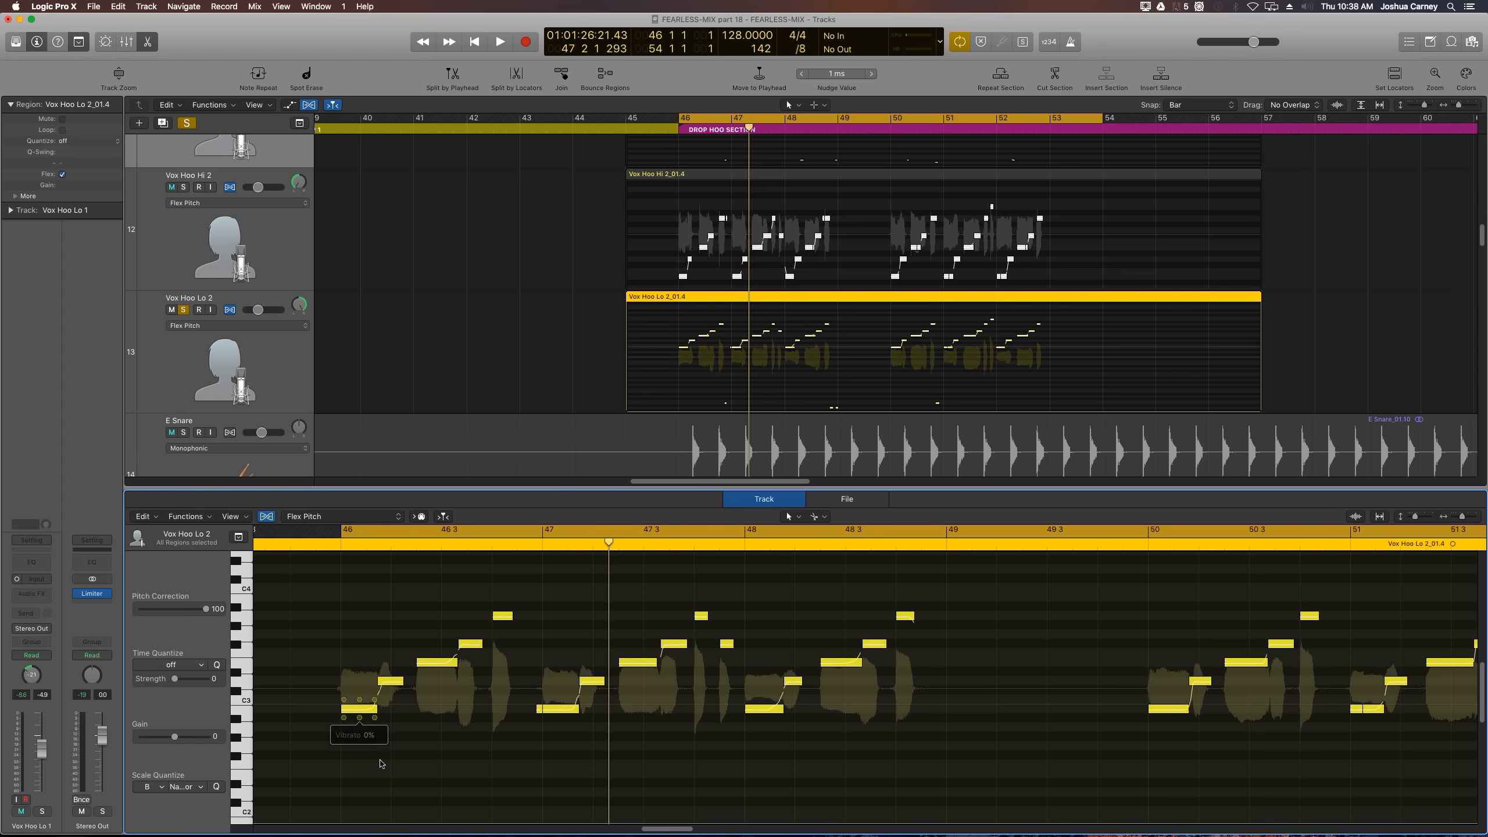
click(408, 762)
key(space)
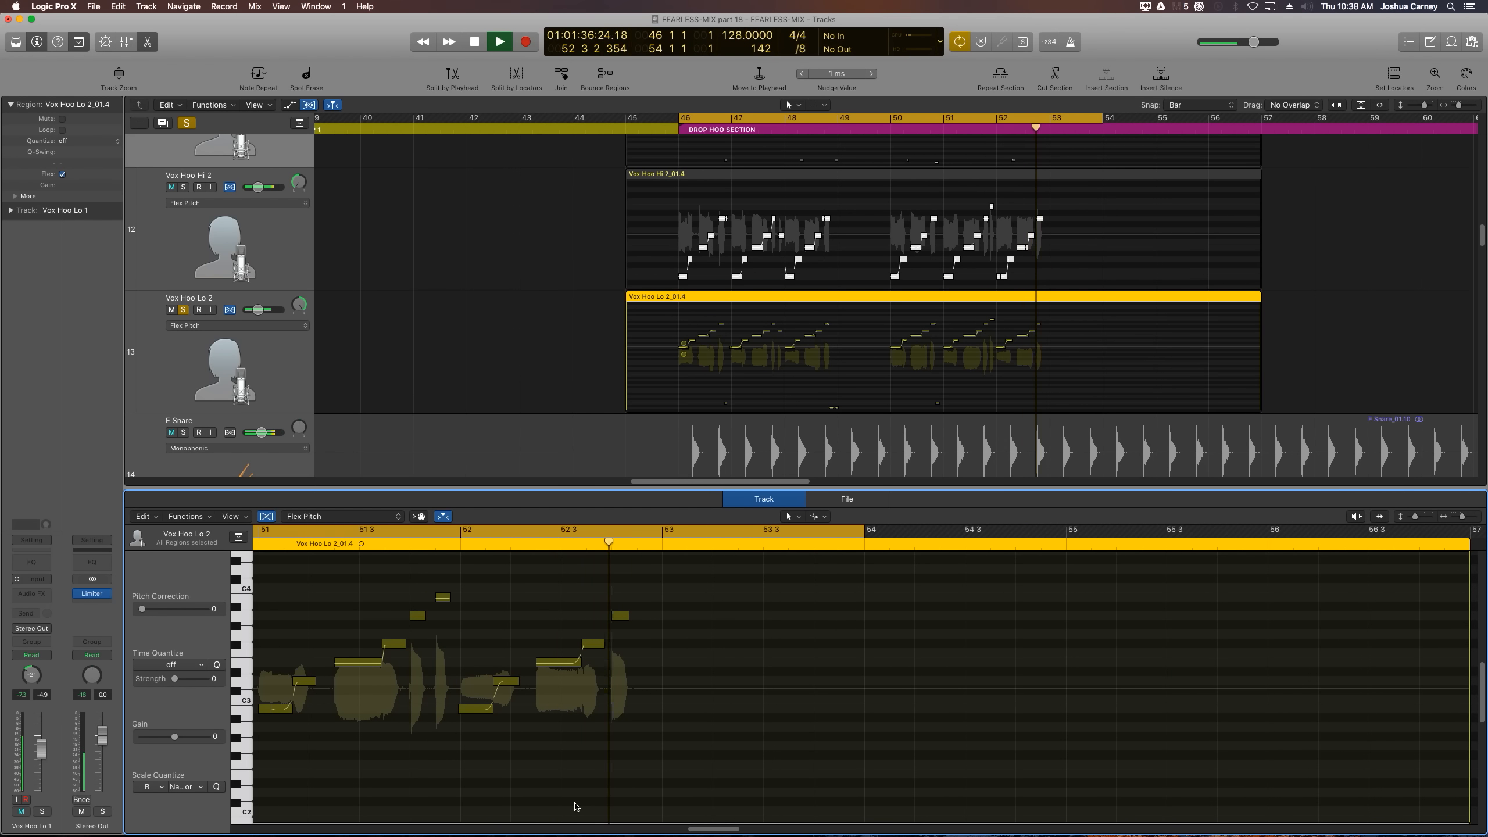
key(space)
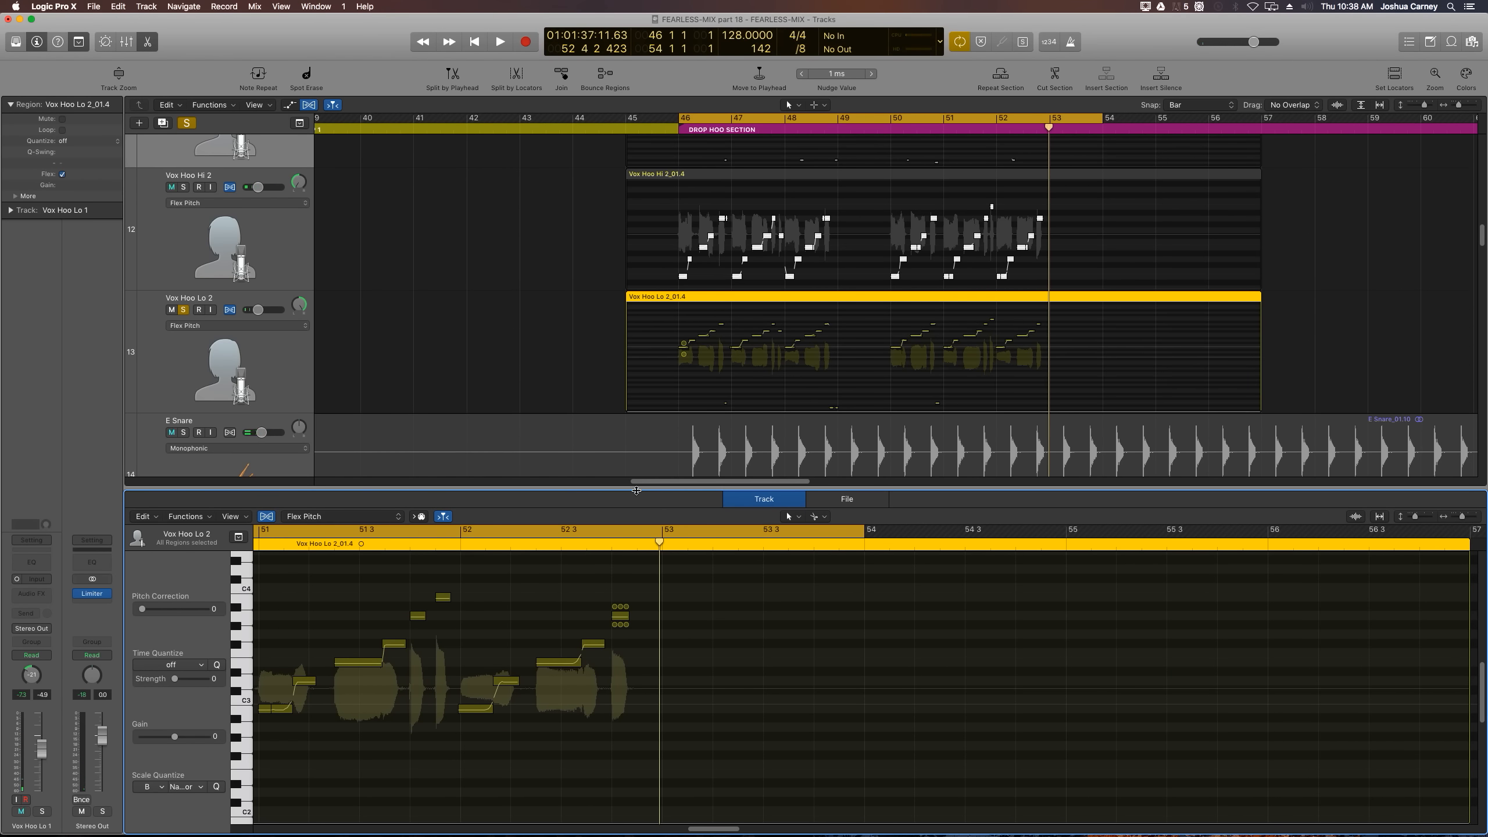
Step: Close the editor and solo Vox Hoo Hi 1, Vox Hoo Lo 1 and Vox Hoo Hi 2 together with Vox Hoo Lo 2
drag(635, 488, 607, 749)
click(593, 615)
key(super+Left)
key(super+Left)
scroll(598, 606, up, 9)
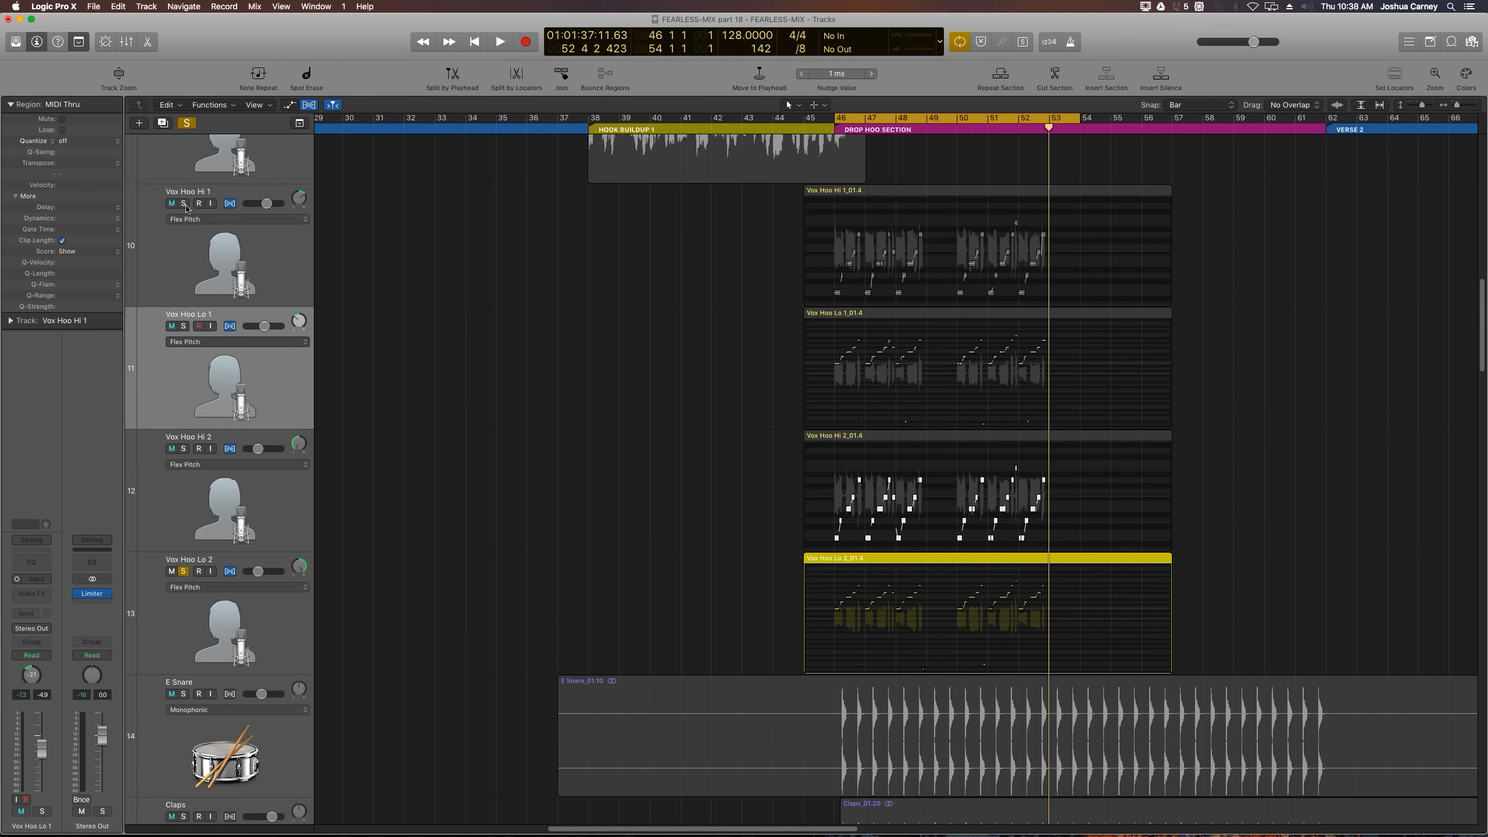
click(180, 211)
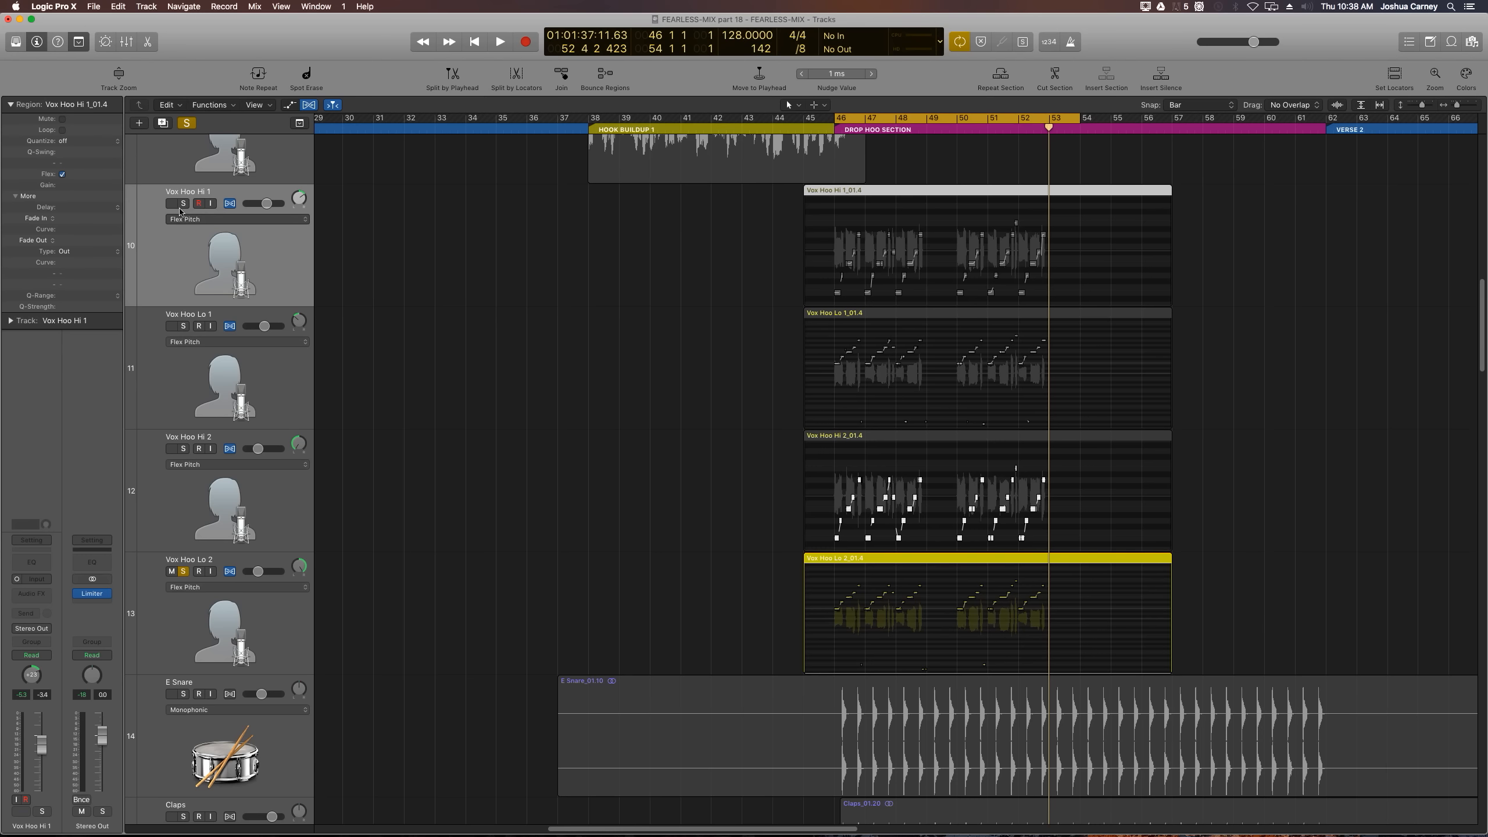
key(s)
click(184, 328)
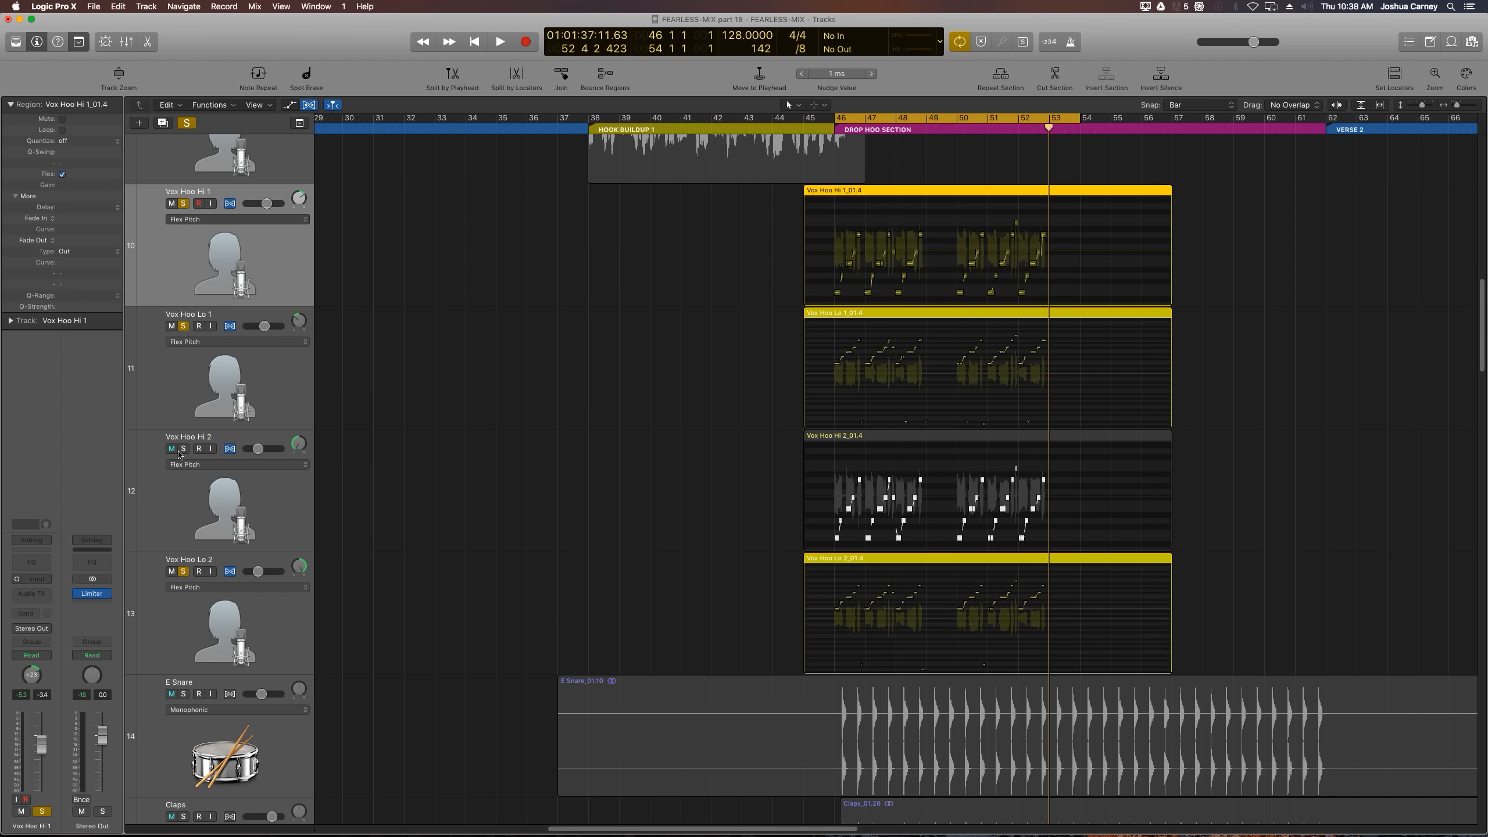
click(183, 449)
Step: Play the four soloed Hoo vocals together through bar 52 and hide the Flex display in the tracks area
key(space)
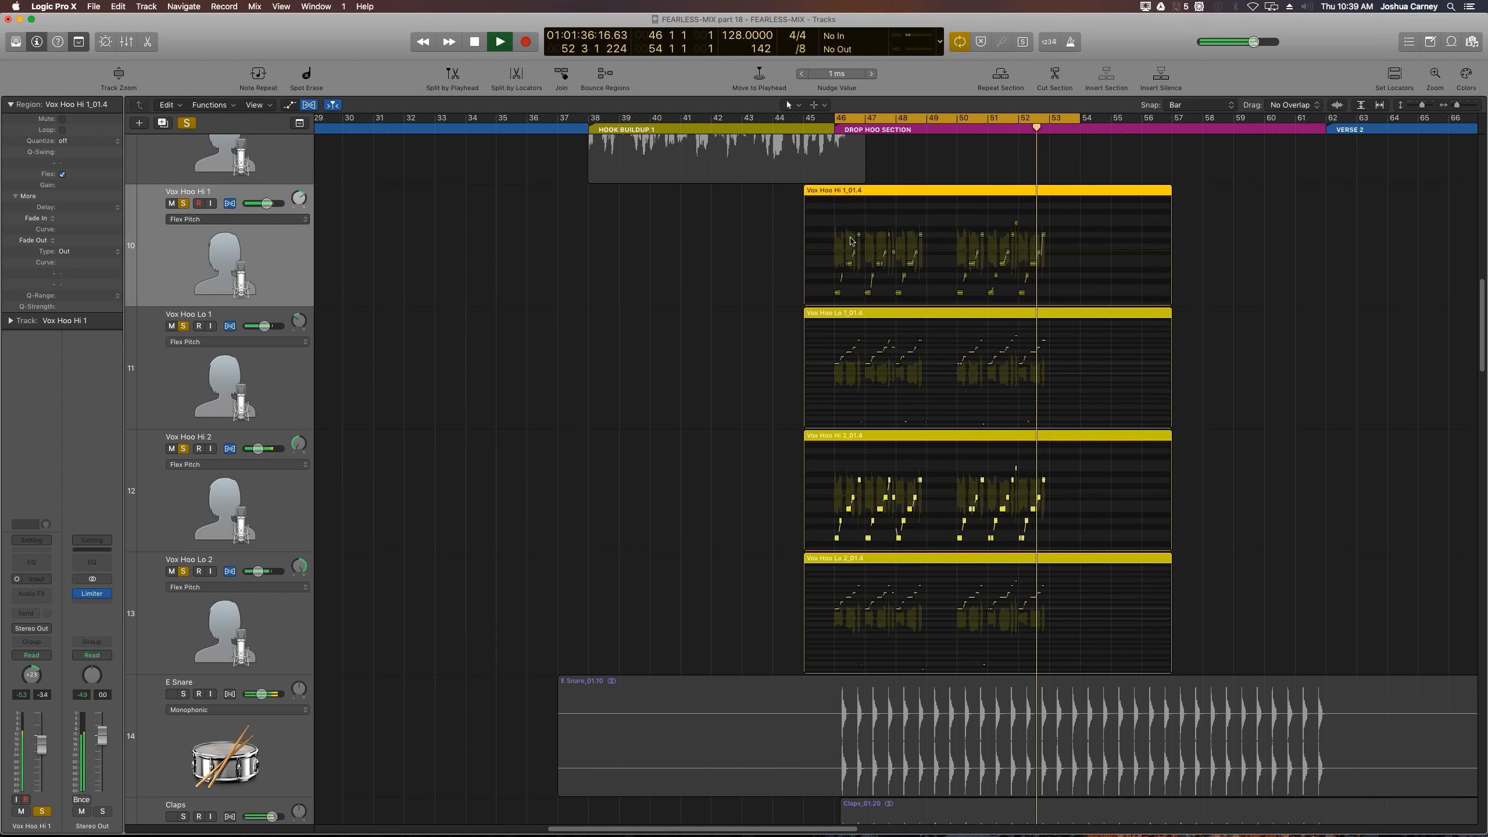
key(space)
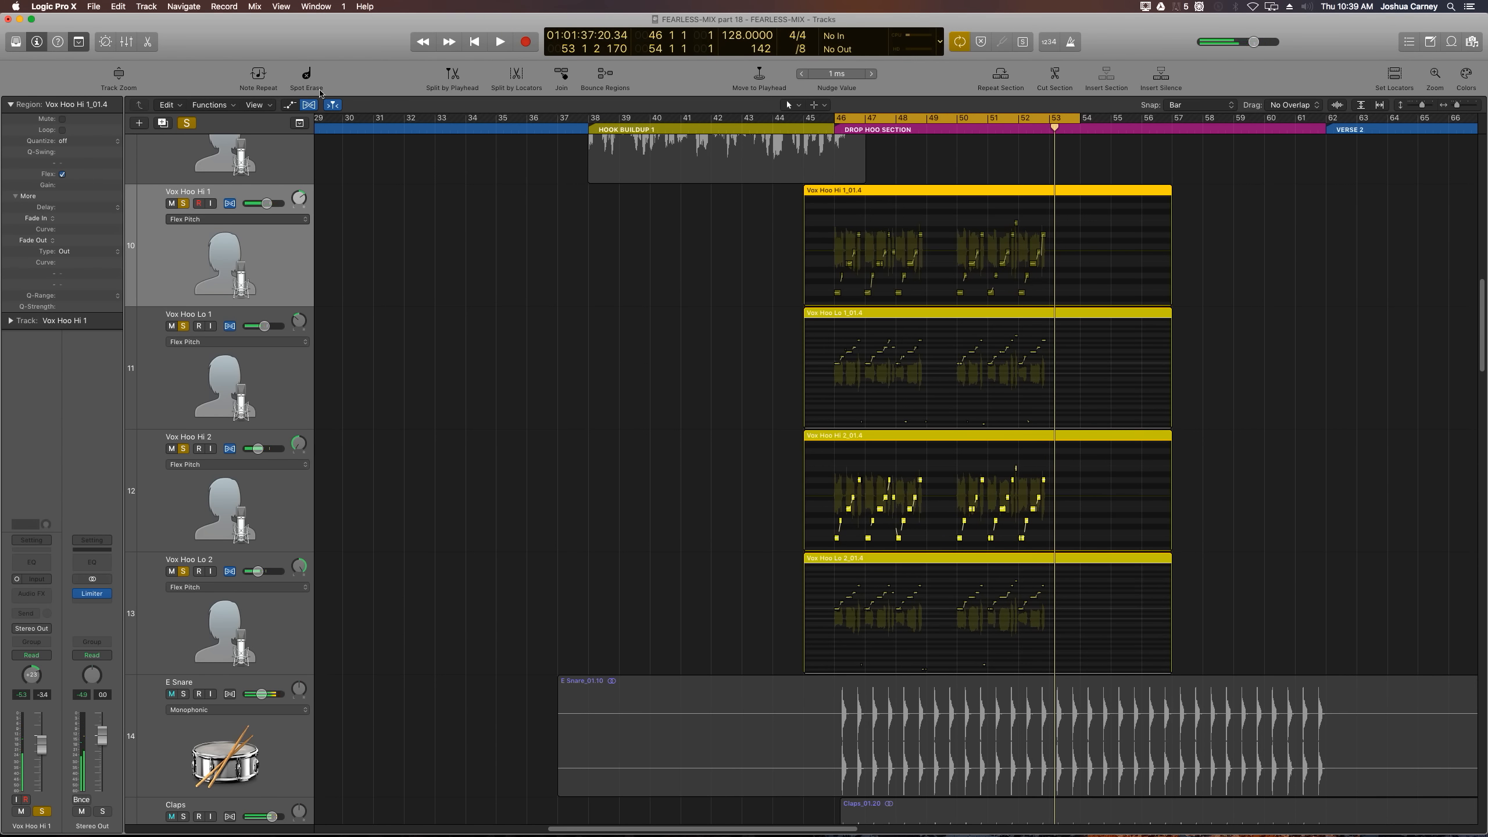
click(307, 106)
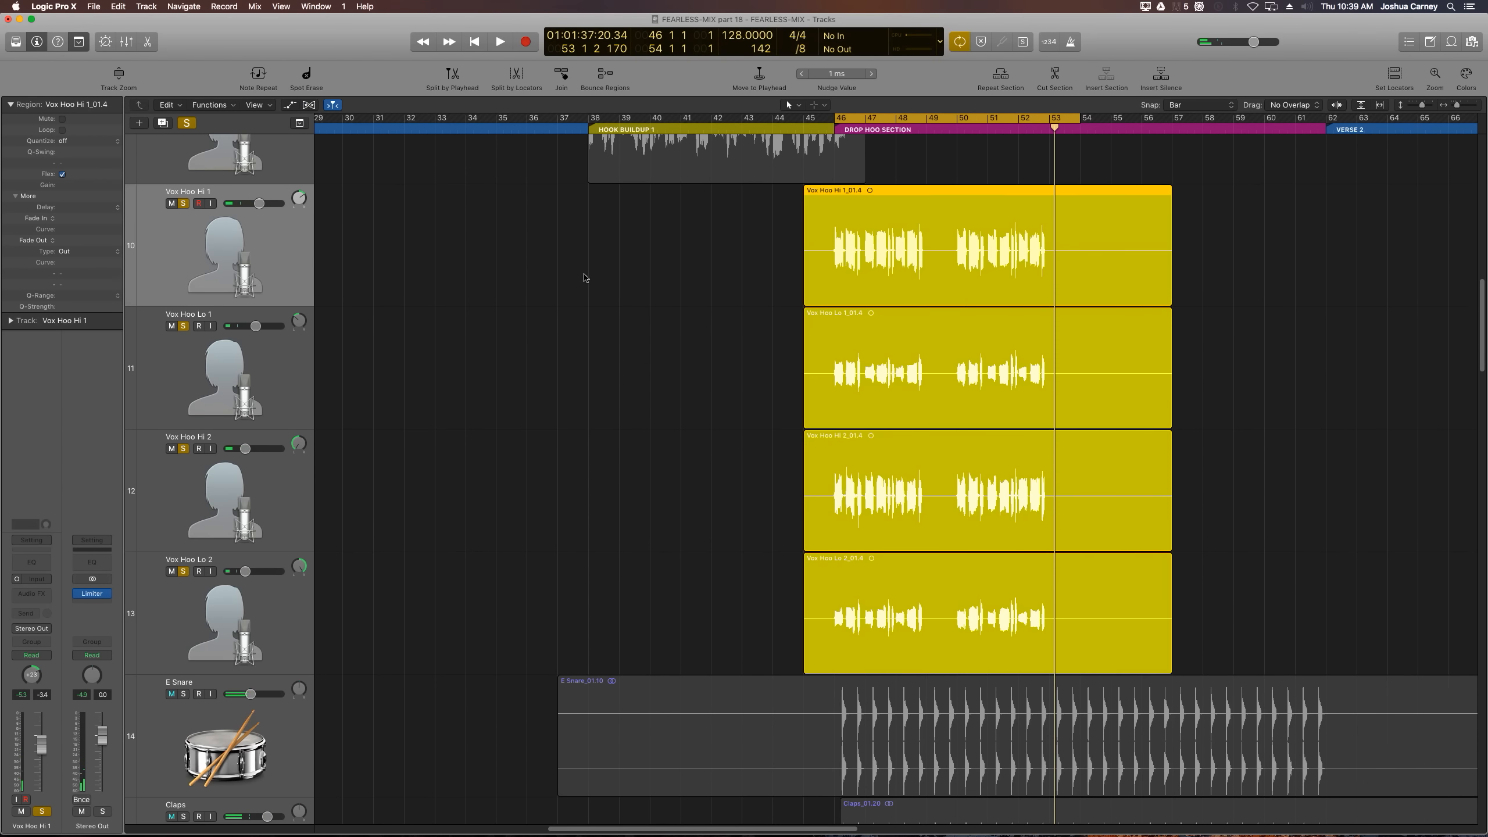
Step: Turn off the cycle, split the four Vox Hoo regions at bar 56, and move the end pieces one bar later to bar 57
scroll(585, 278, right, 5)
key(c)
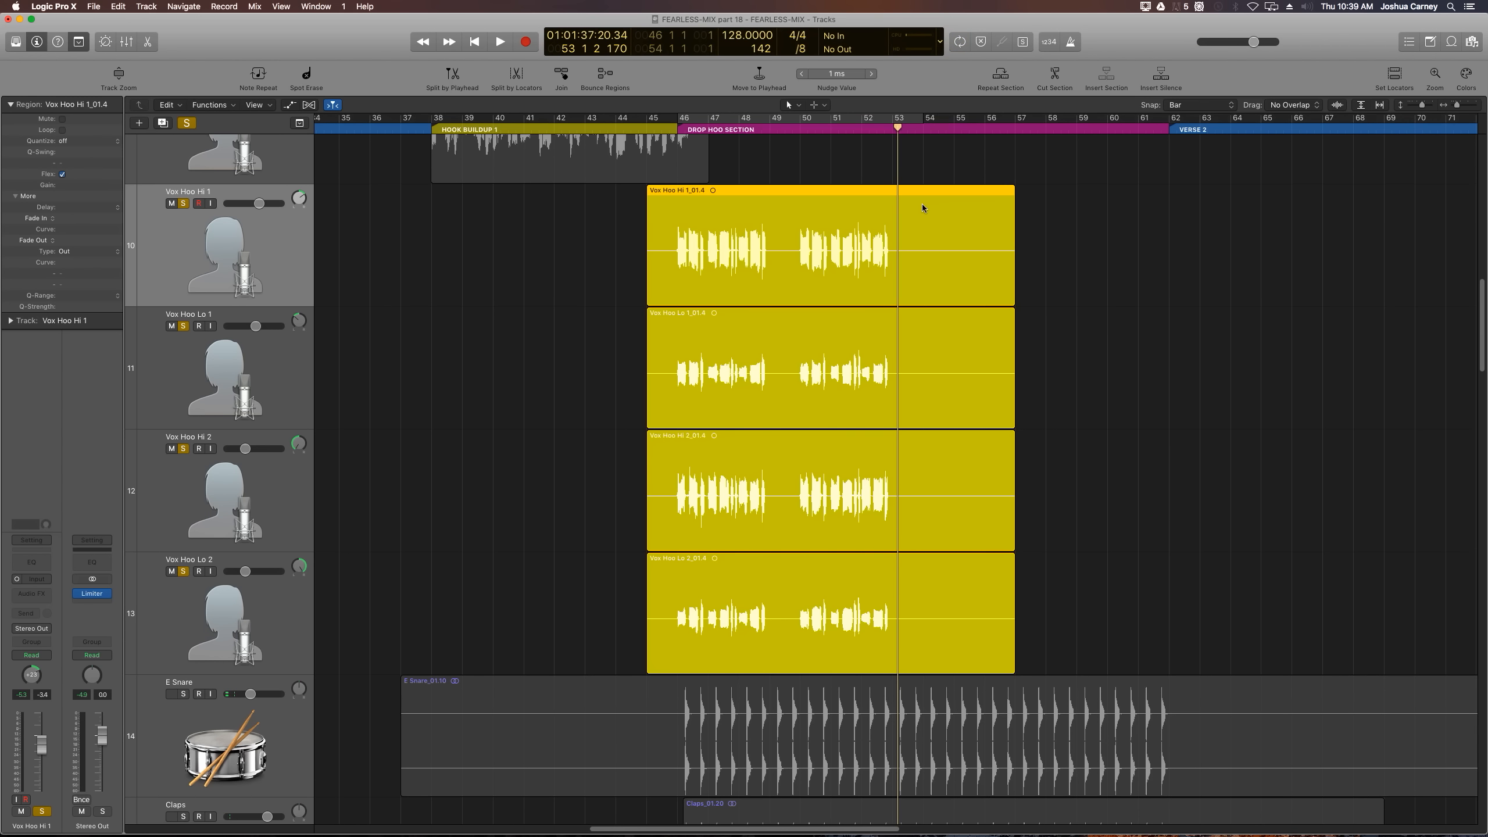
drag(1046, 221, 985, 610)
click(990, 223)
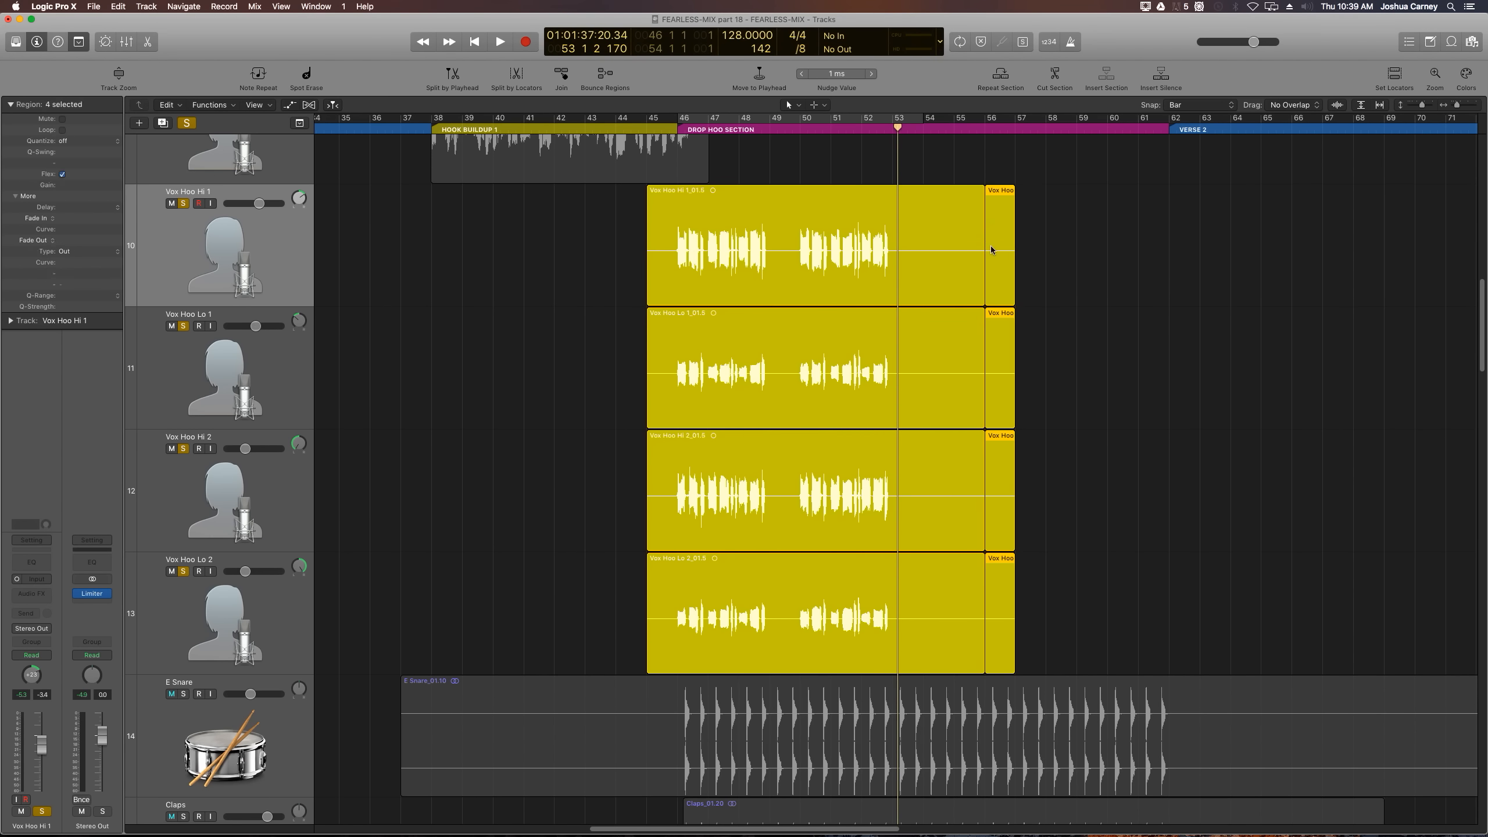
mouse_move(991, 246)
mouse_down()
mouse_move(1077, 271)
mouse_move(1015, 231)
mouse_move(974, 235)
mouse_up()
click(1105, 268)
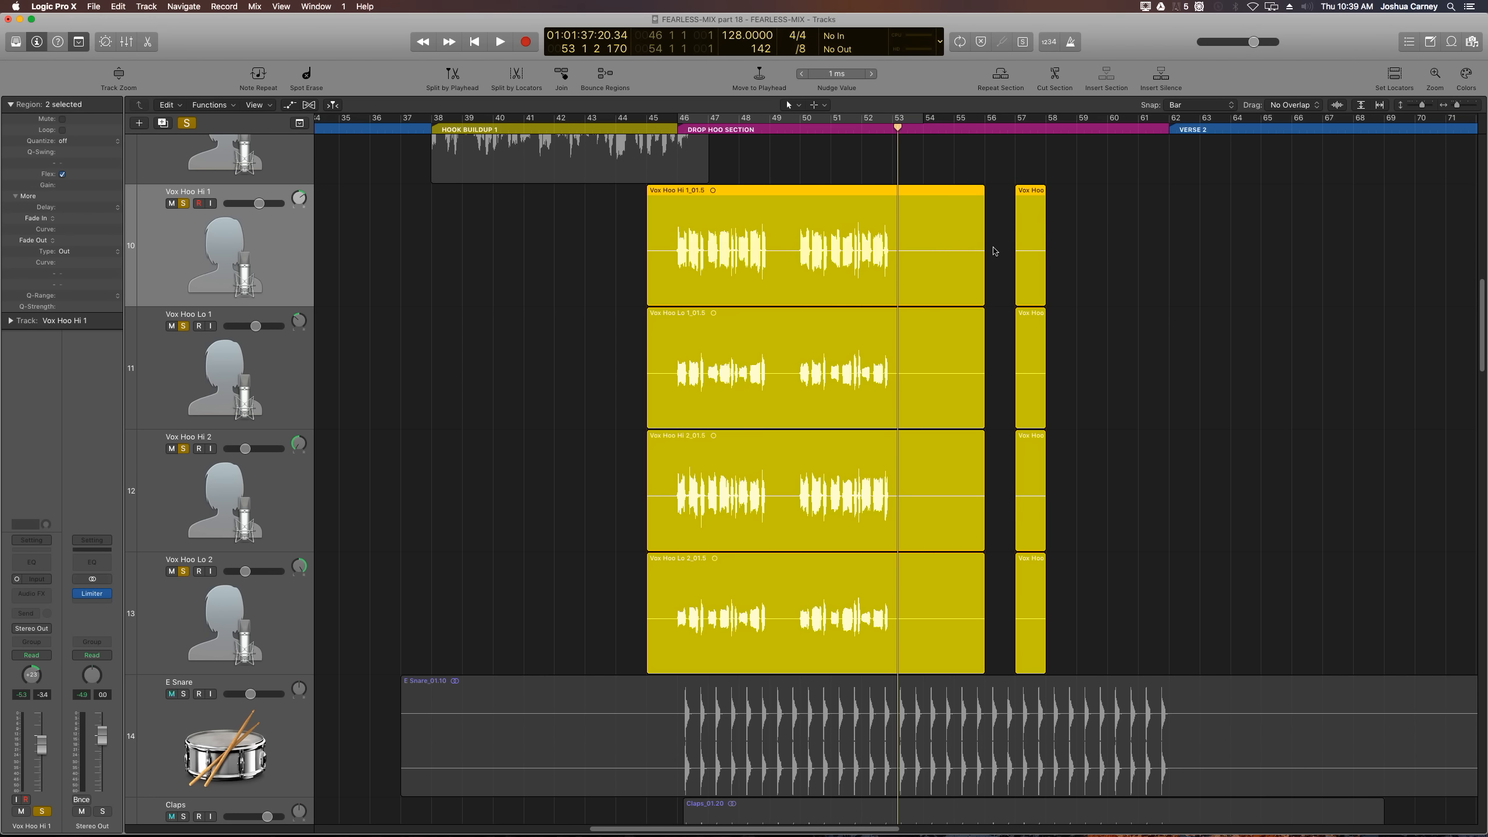
Step: Join the two pieces on Vox Hoo Hi 1, and likewise the two on Vox Hoo Lo 1, into new audio files
drag(1167, 225, 900, 238)
key(super+j)
key(Return)
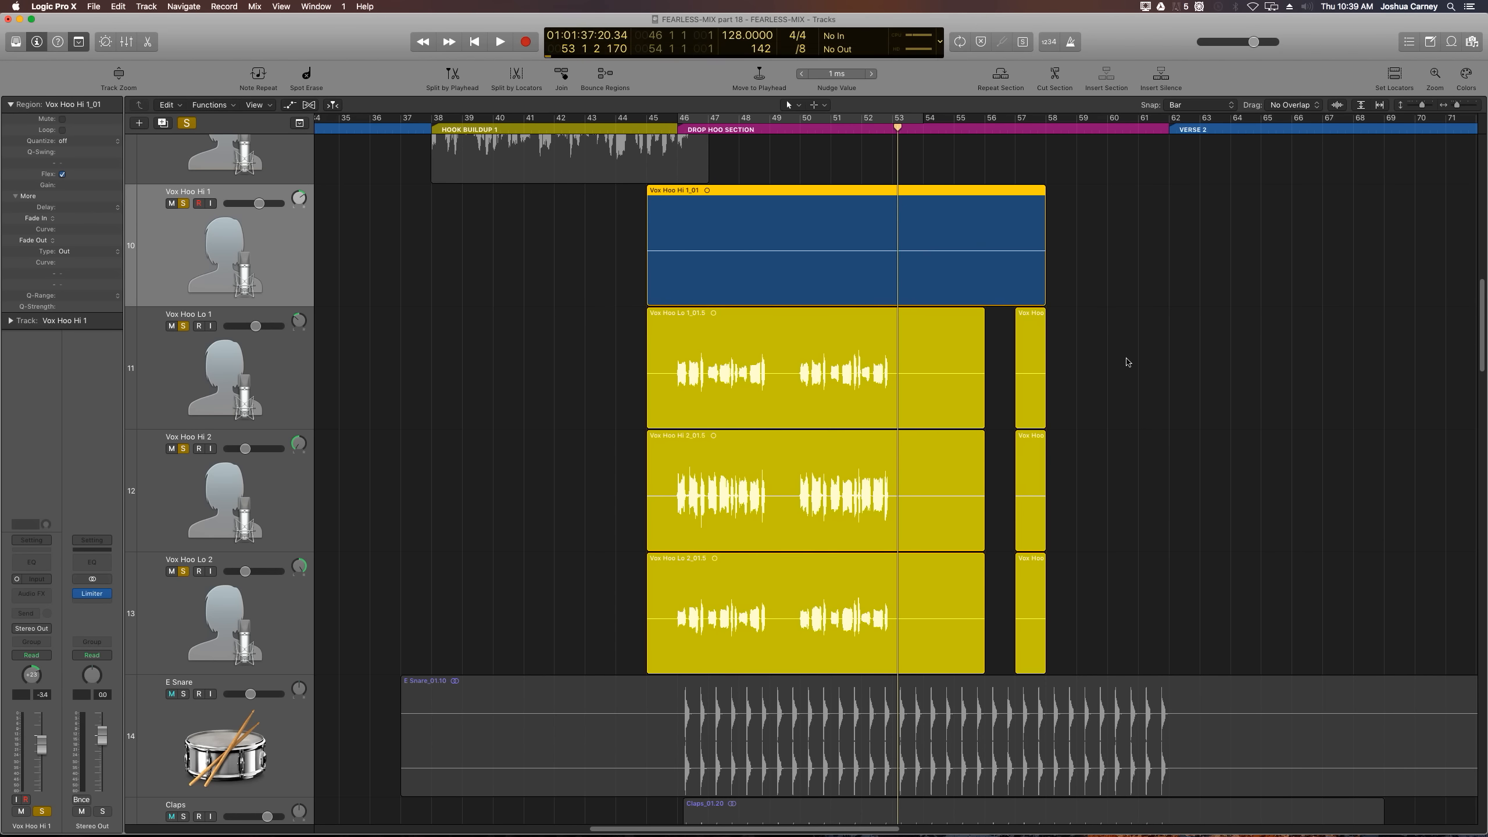
click(949, 350)
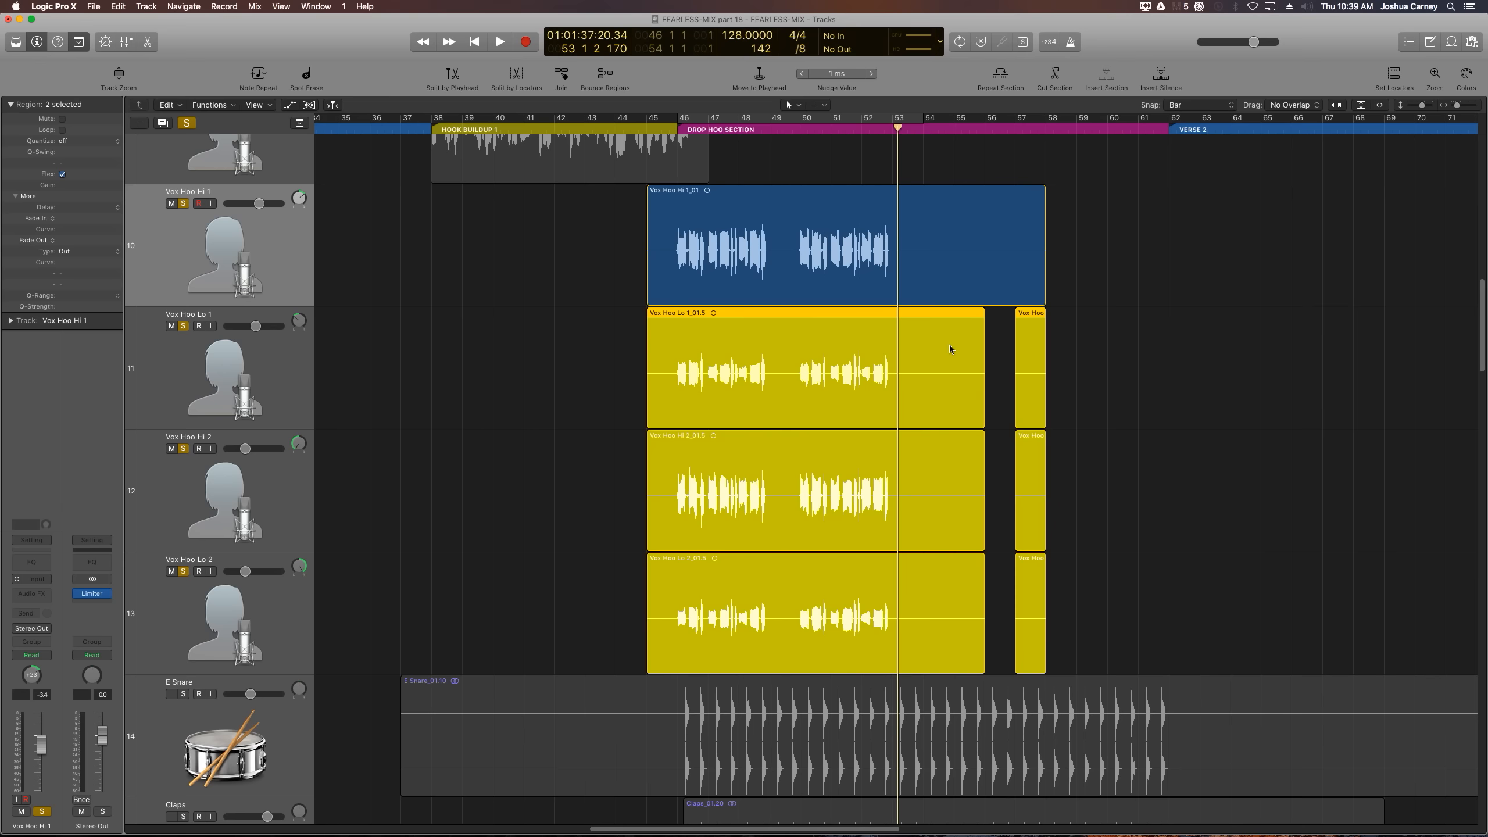
key(super+j)
key(Return)
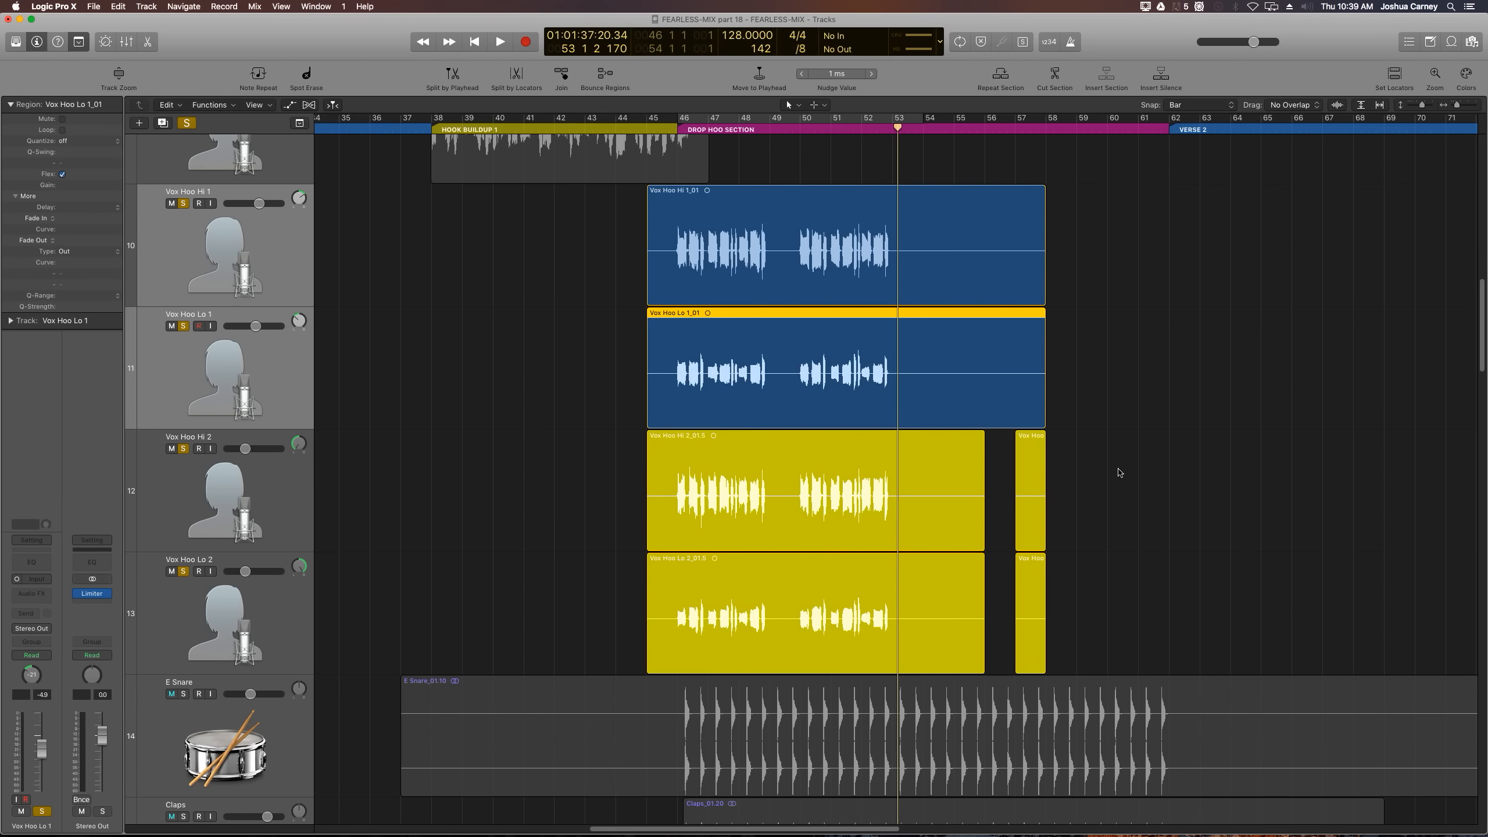
Step: Join the split pieces on Vox Hoo Hi 2 and on Vox Hoo Lo 2 into one new audio file per track
click(918, 472)
key(super+j)
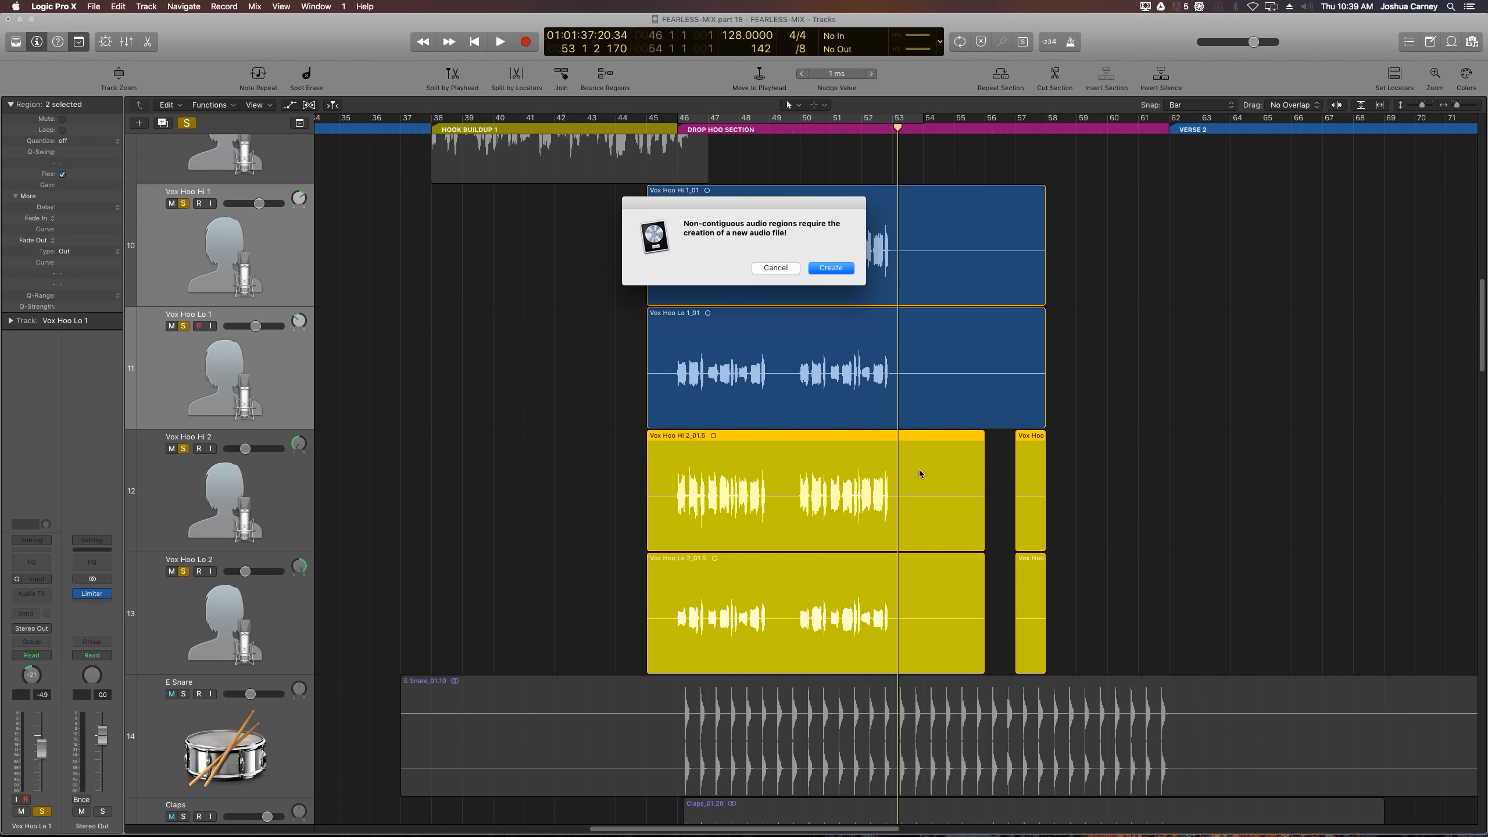
key(Return)
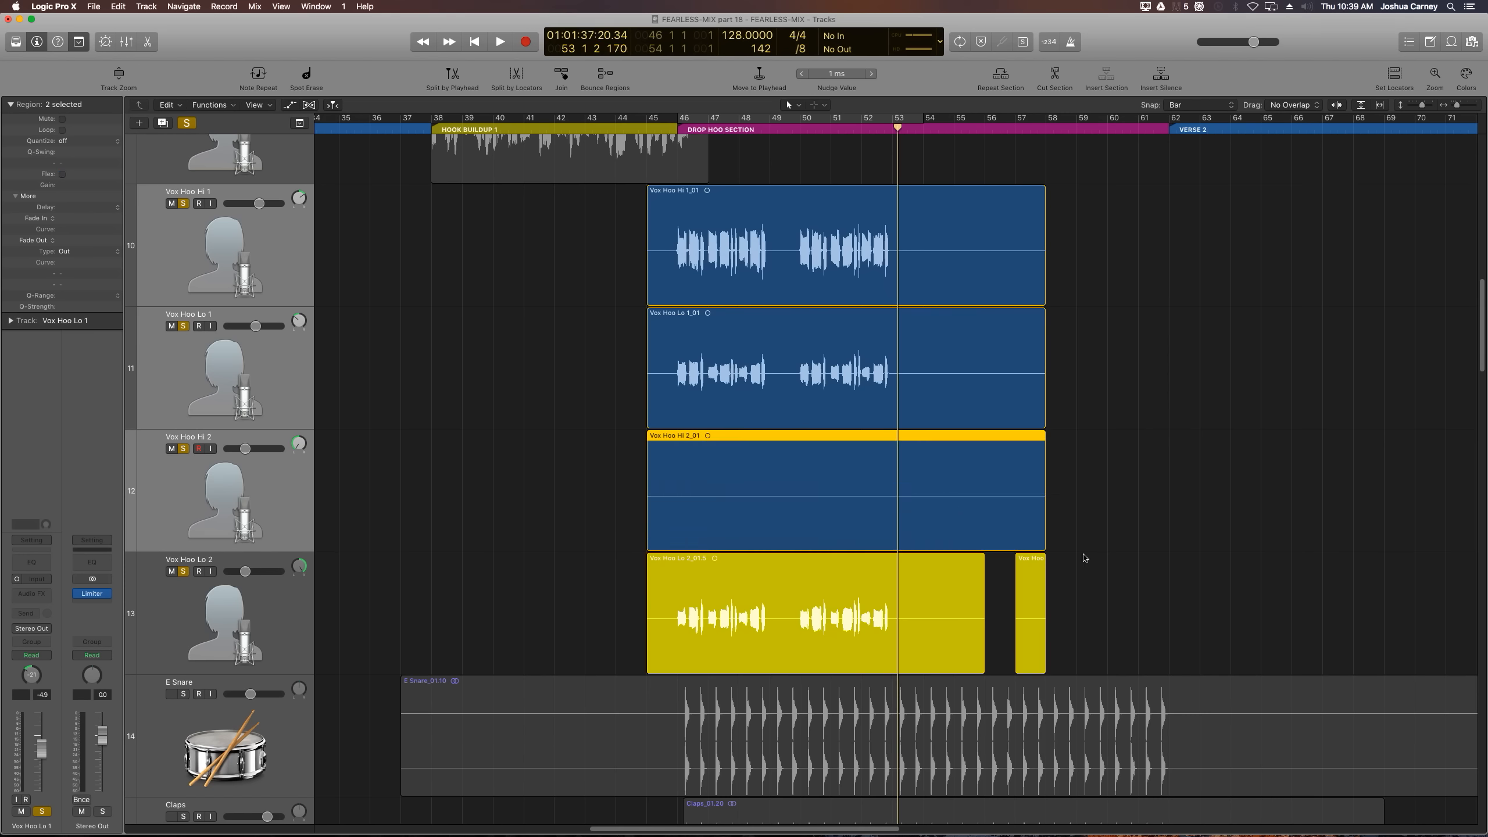
drag(1124, 595, 904, 591)
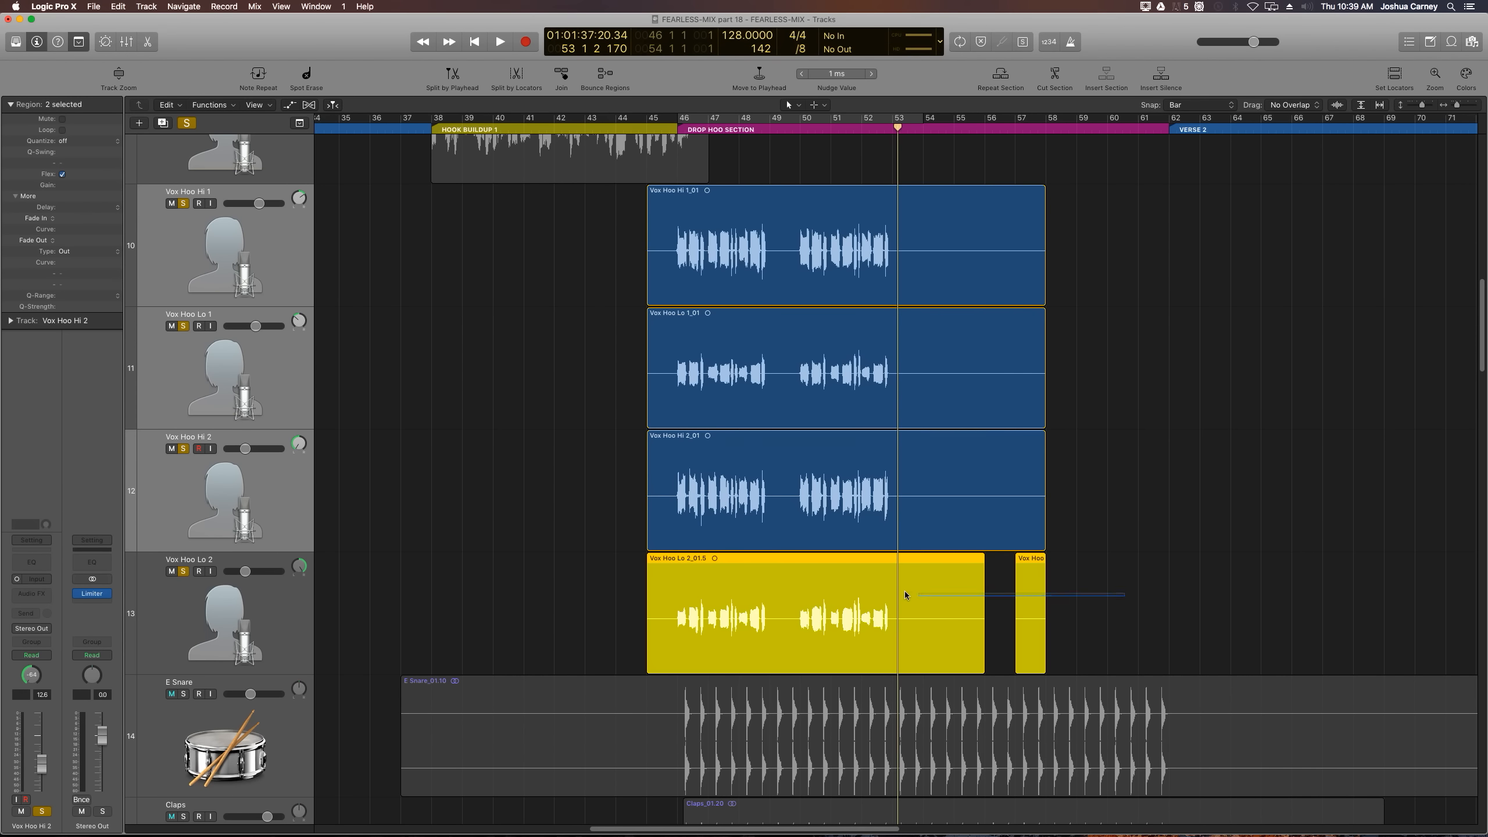
key(super+j)
key(Return)
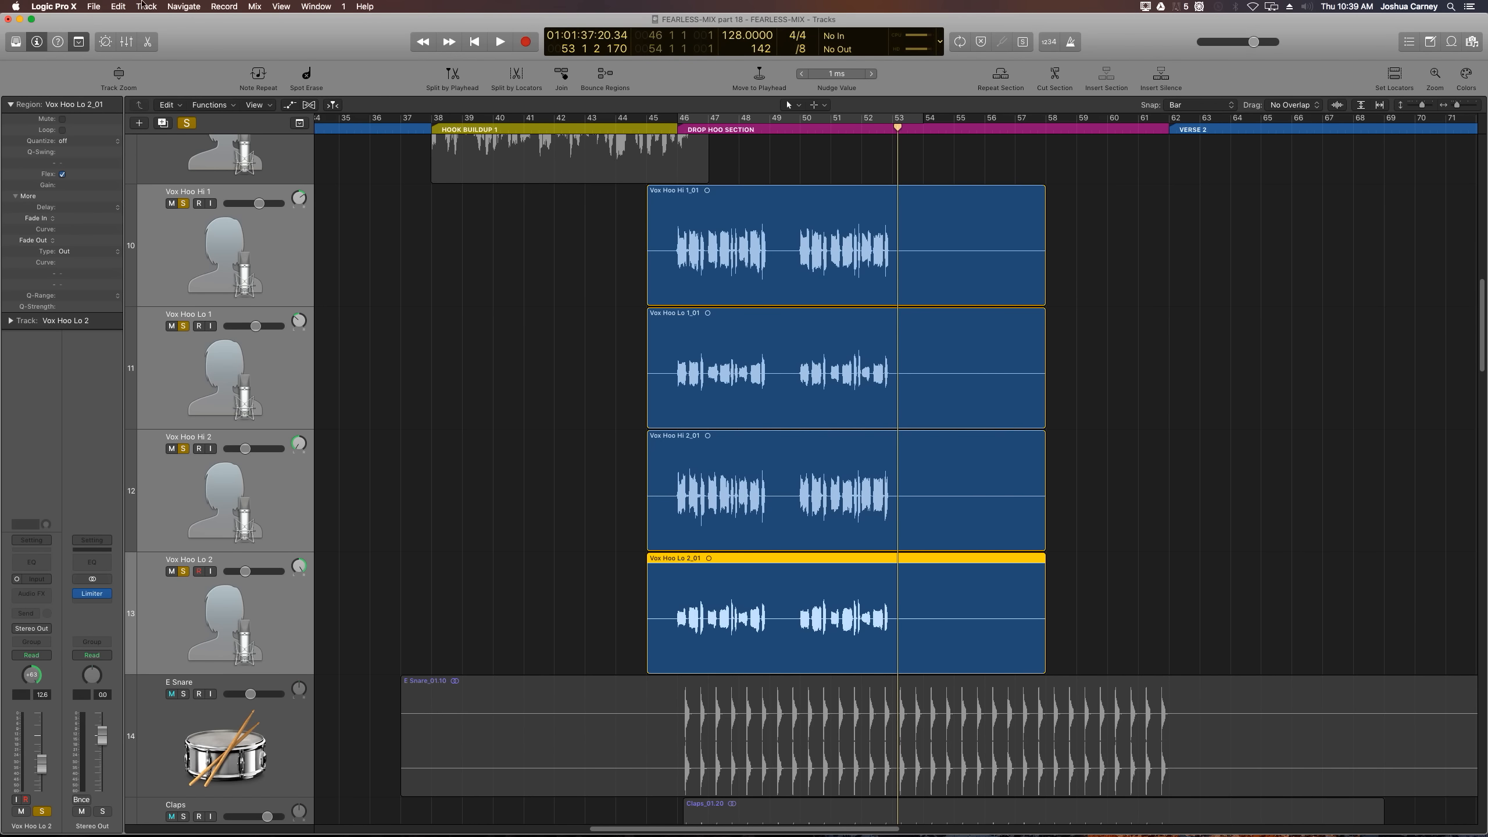
Step: Show the Flex display, unsolo the vocals, and disable Flex on all four Vox Hoo tracks
click(309, 105)
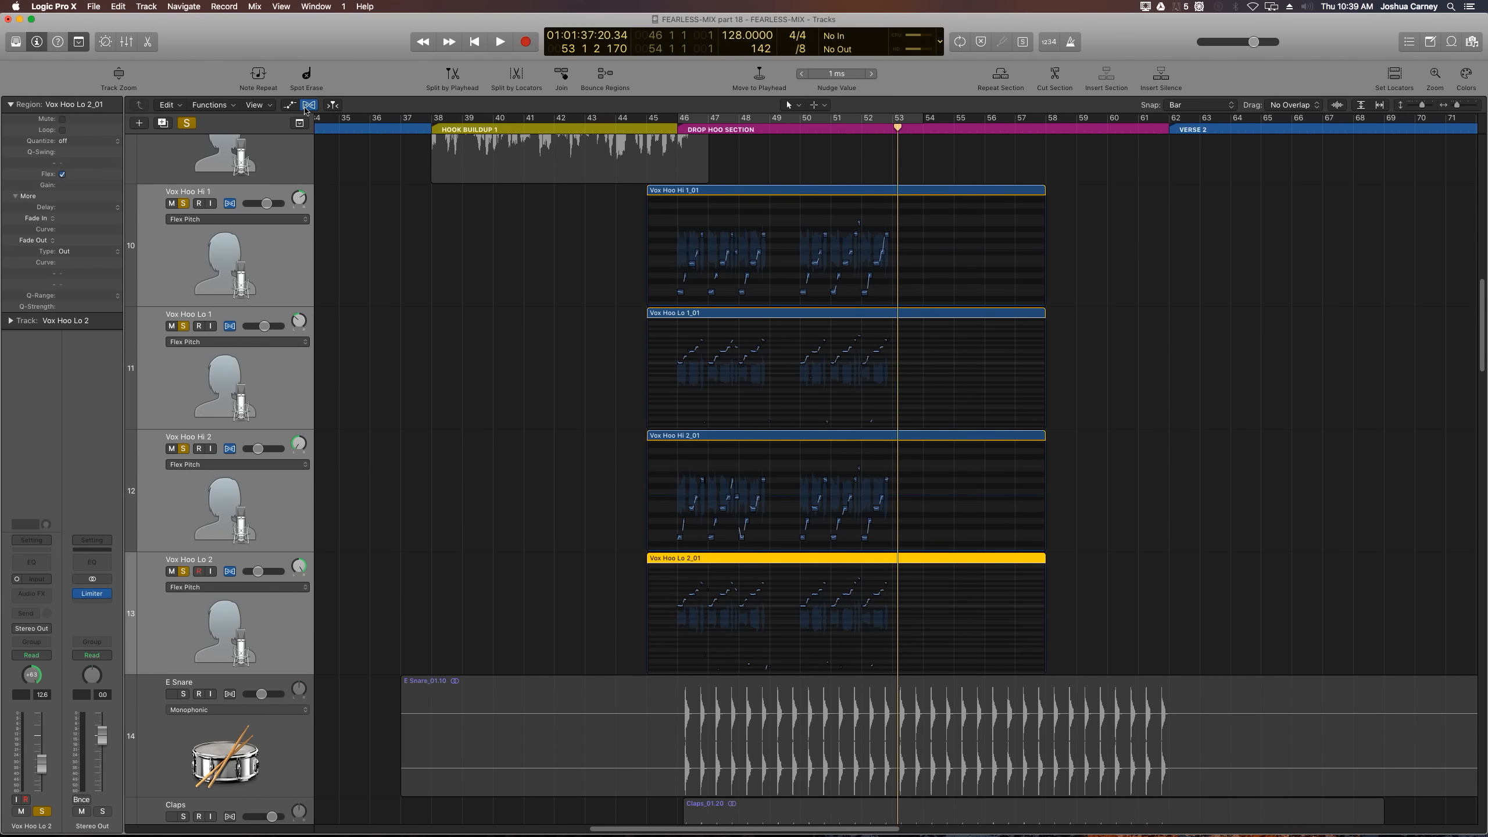
click(183, 204)
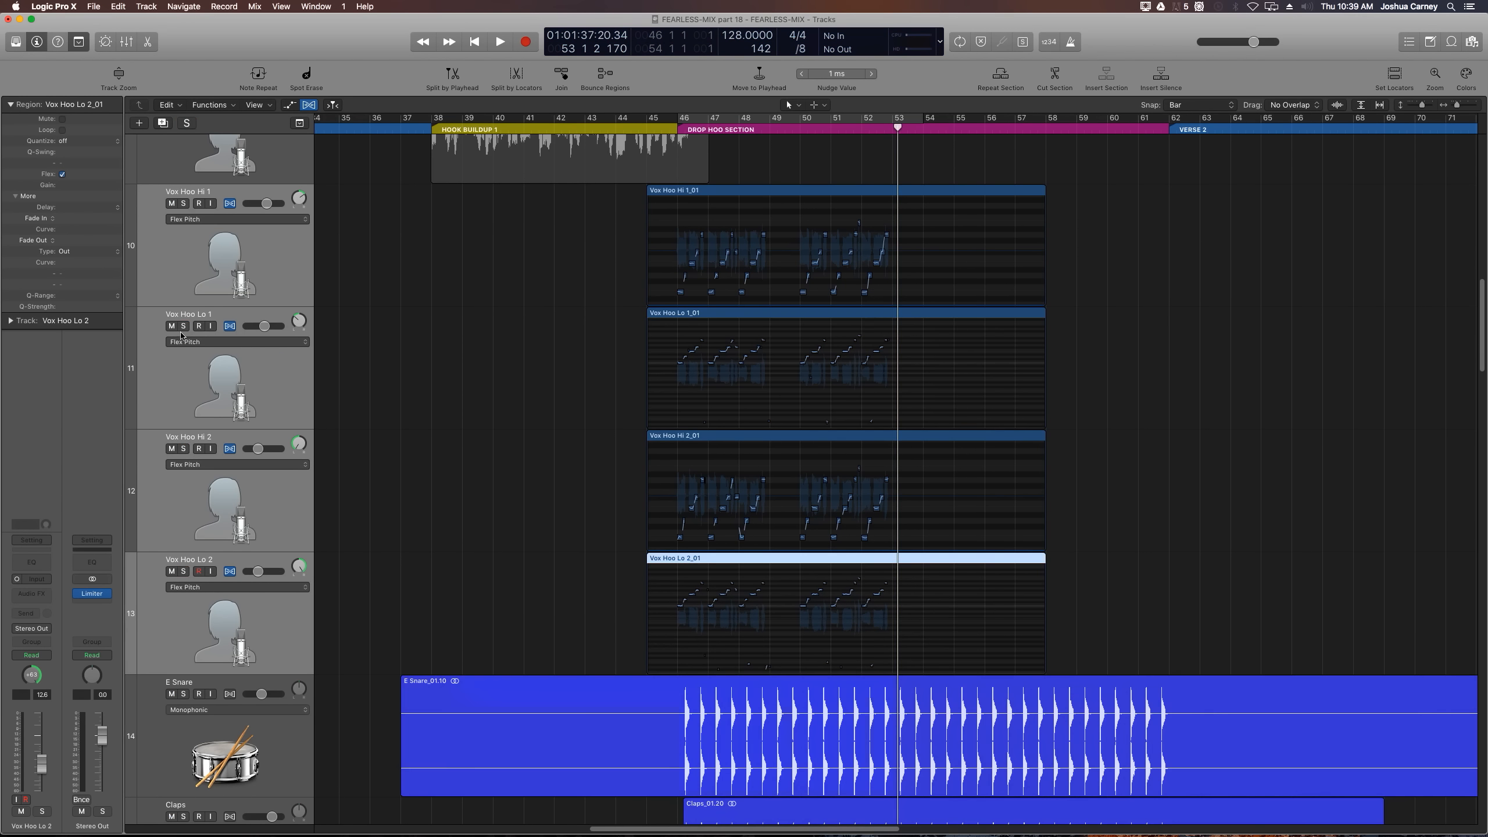
click(229, 204)
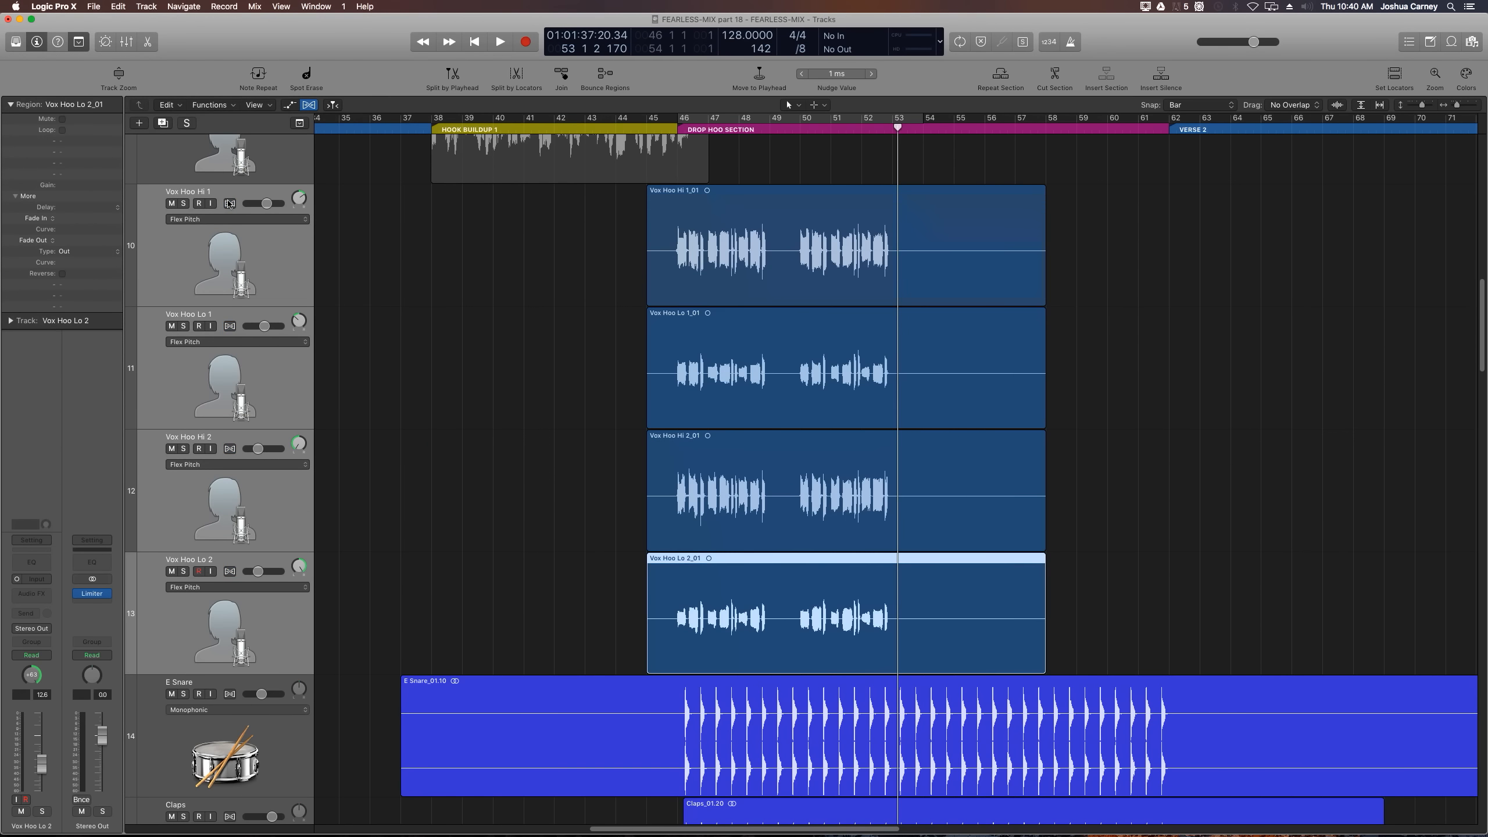
click(399, 340)
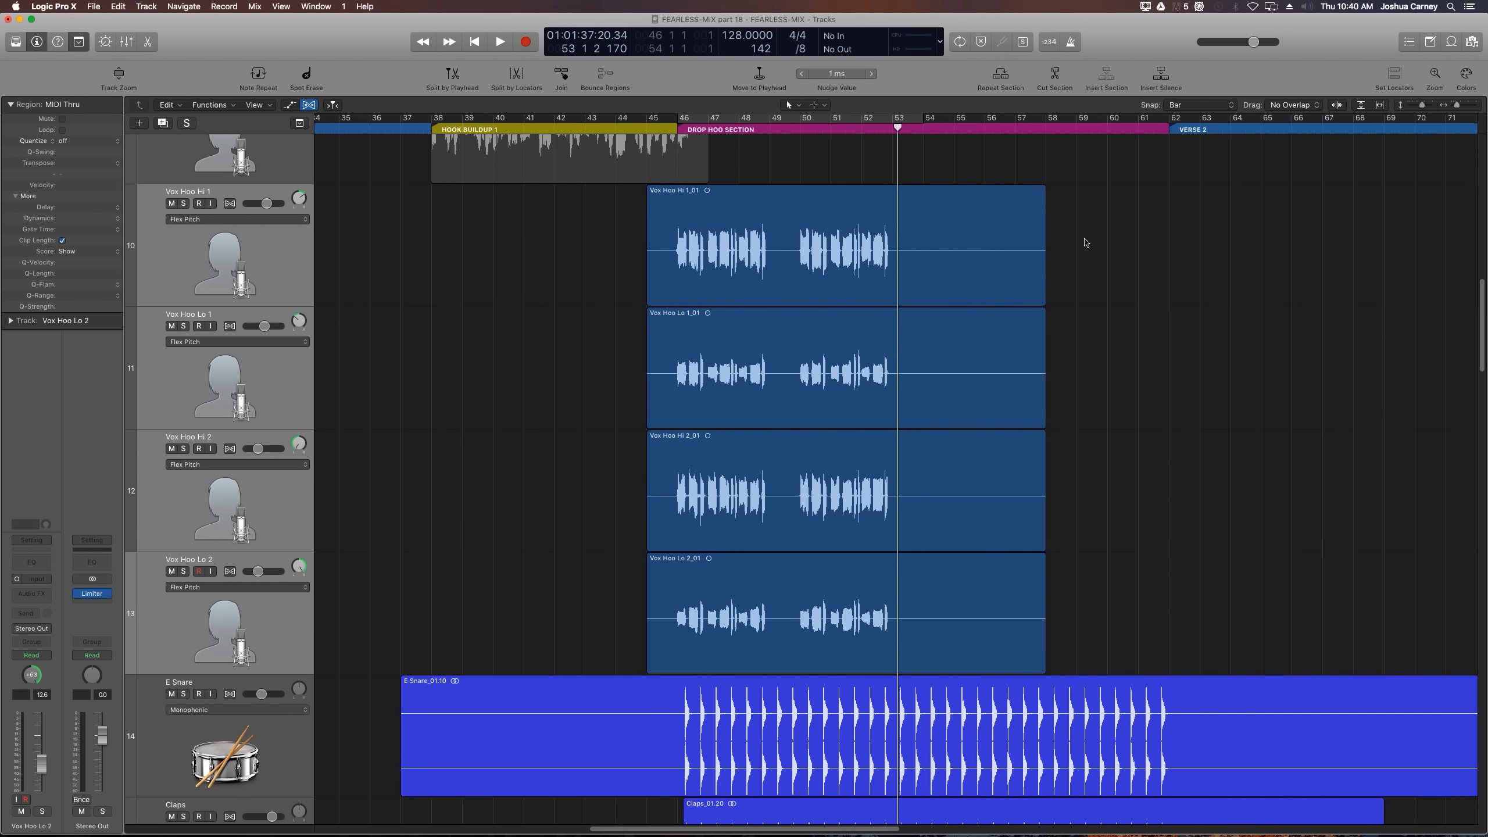
Step: Trim the four joined Vox Hoo regions to bars 46 through 54 by deleting the audio before and after
key(super+Right)
key(super+Right)
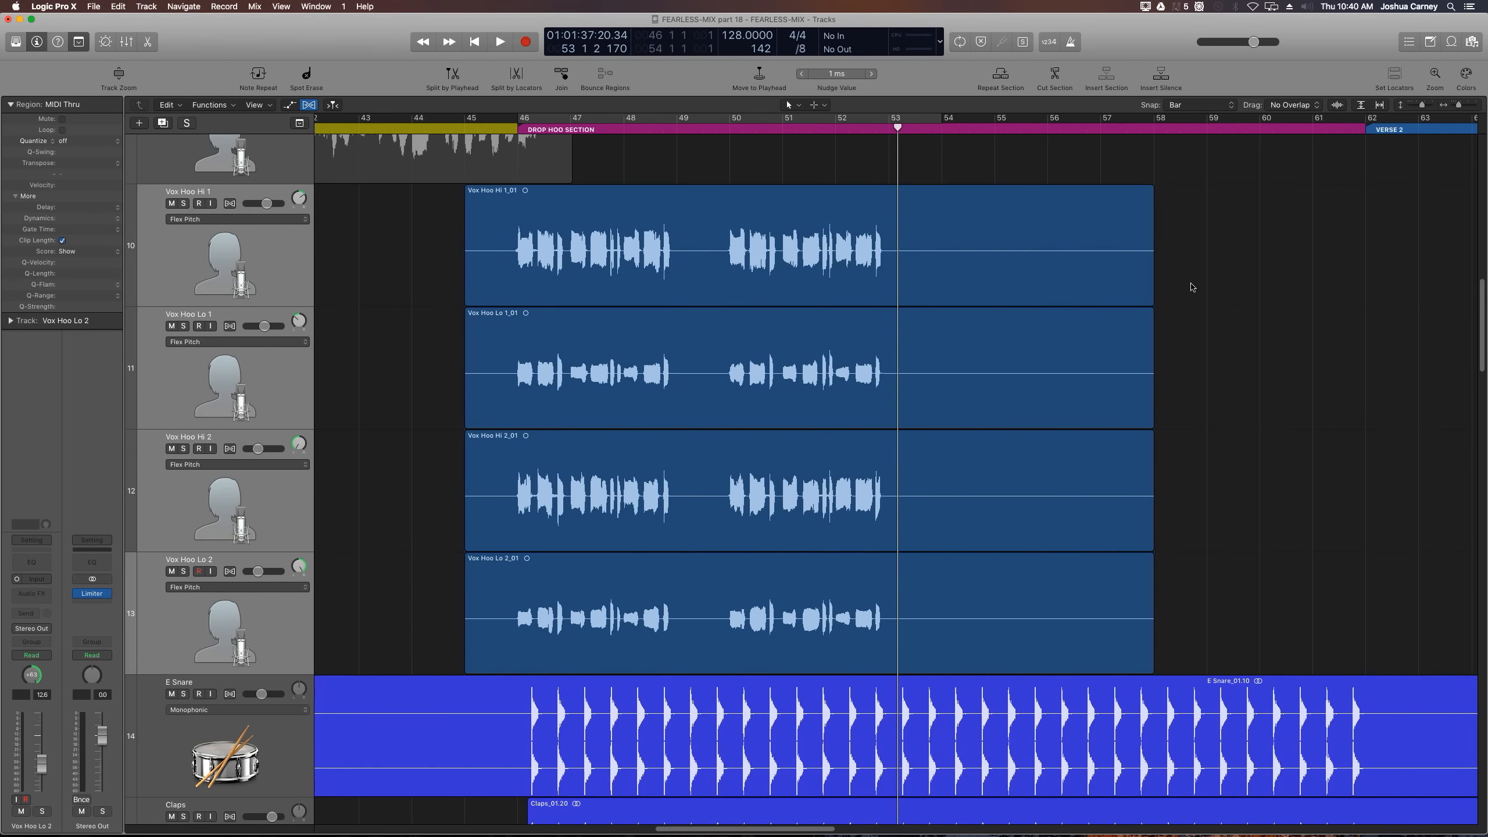
drag(1300, 257, 928, 612)
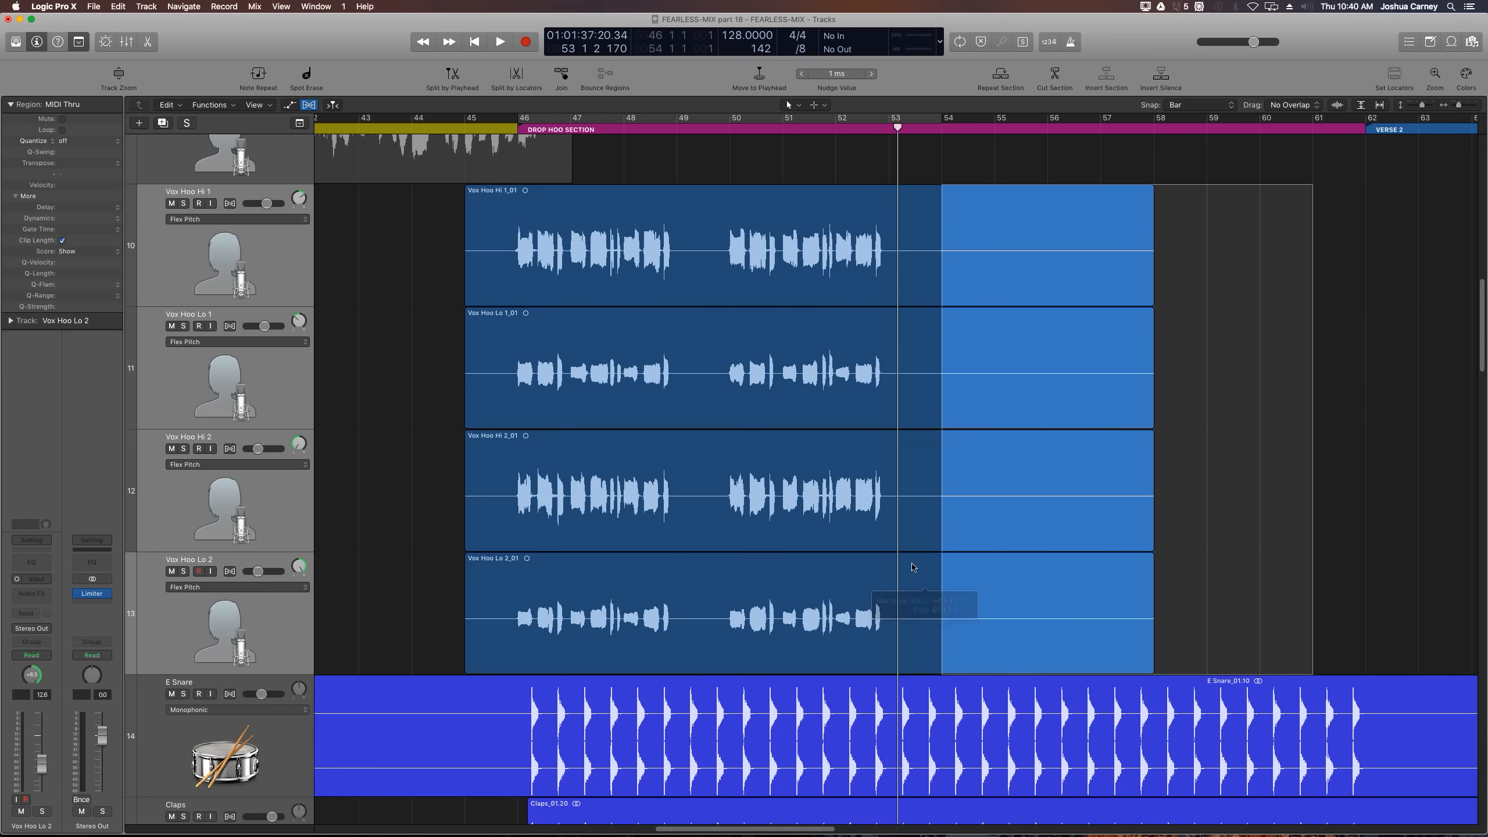
key(Delete)
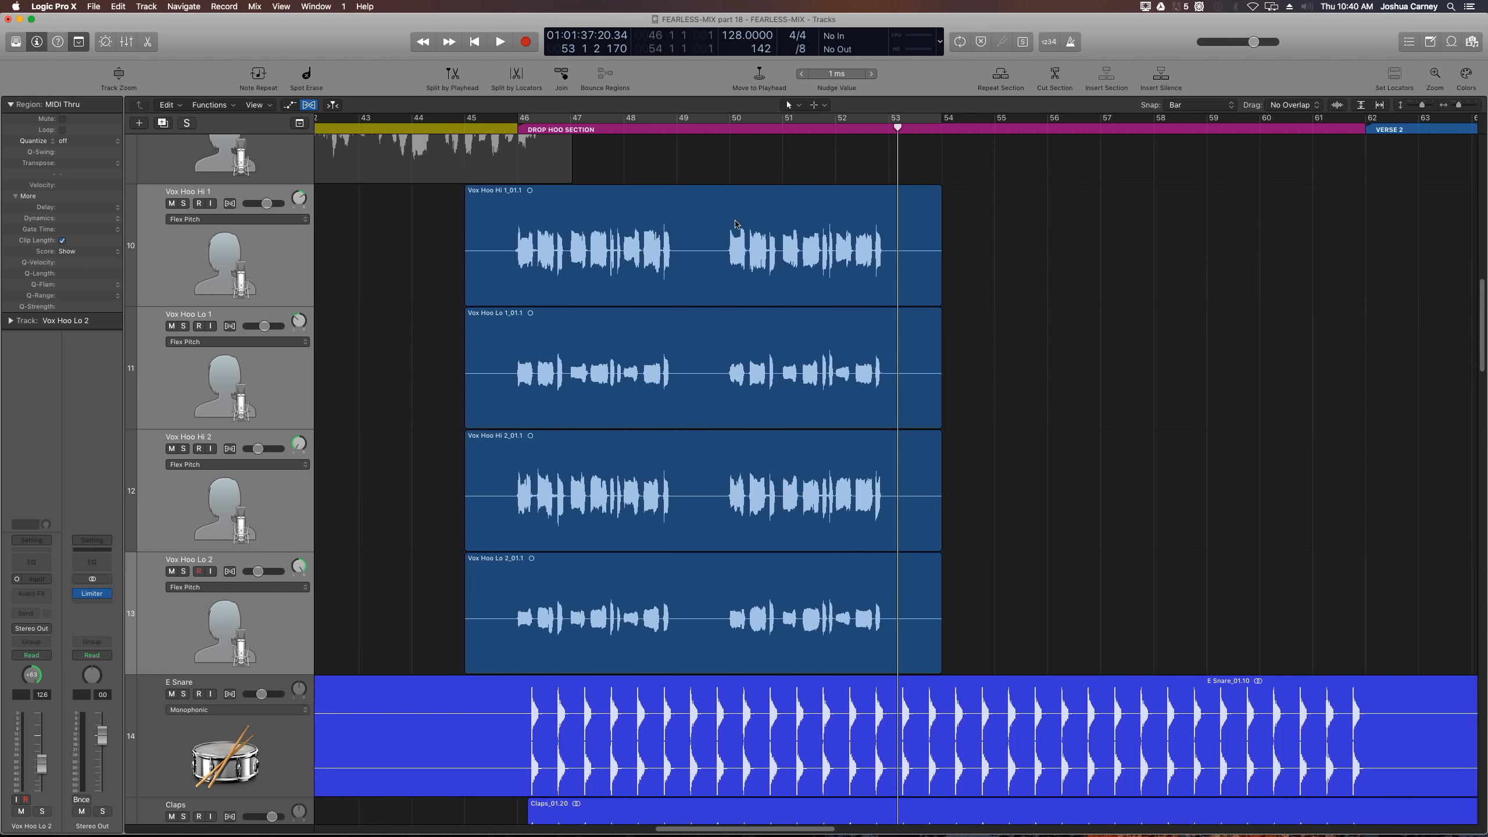
drag(416, 193, 502, 620)
key(Delete)
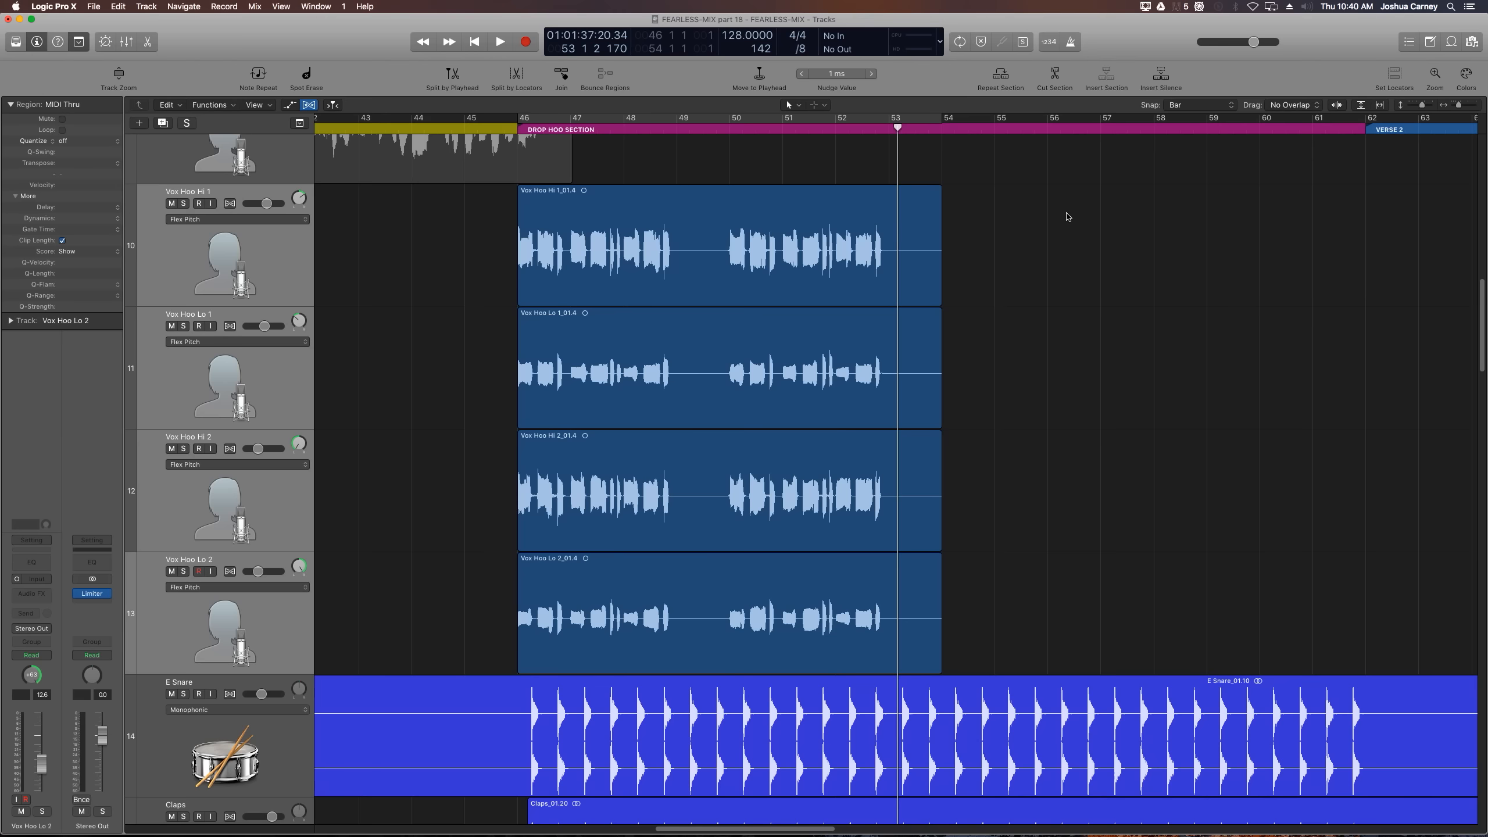
Step: Copy the four trimmed Vox Hoo regions to bar 54 and turn snapping off
drag(1066, 216, 702, 627)
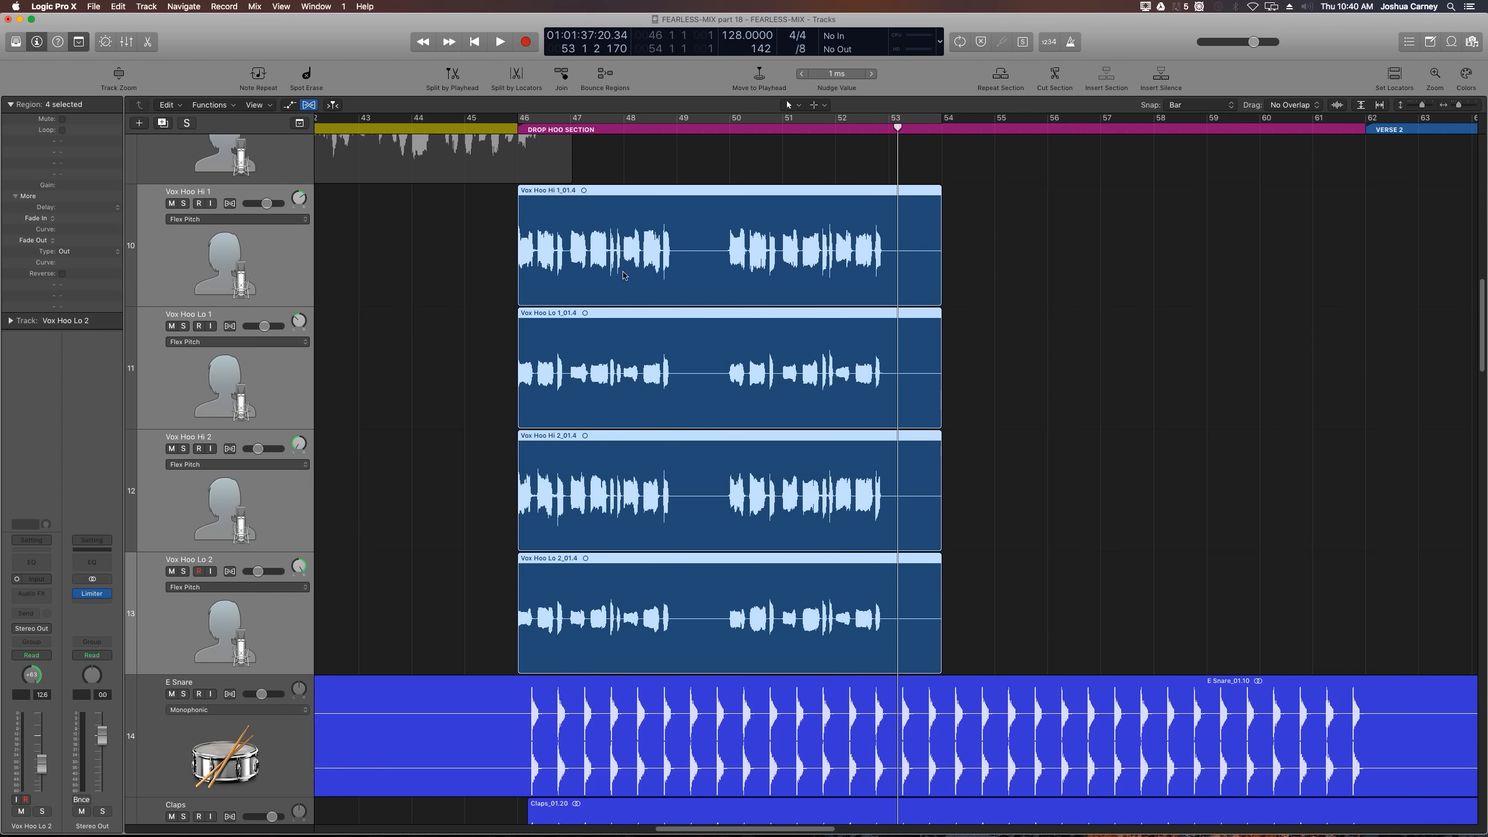
drag(631, 263, 1059, 246)
click(1020, 169)
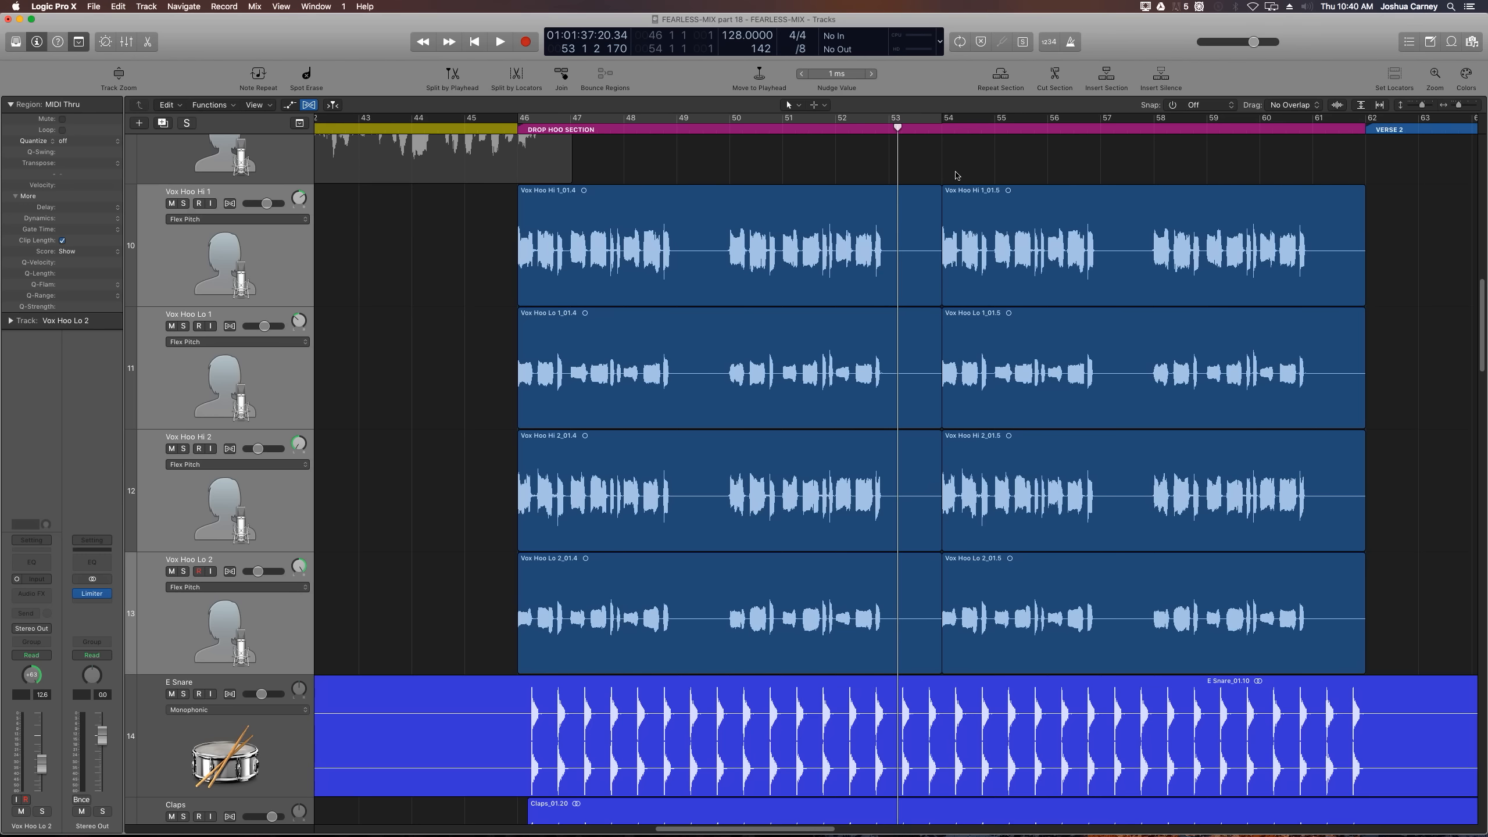
Step: Move the boundary between the original and copied regions slightly ahead of bar 54 on all four Vox Hoo tracks
drag(916, 178, 934, 613)
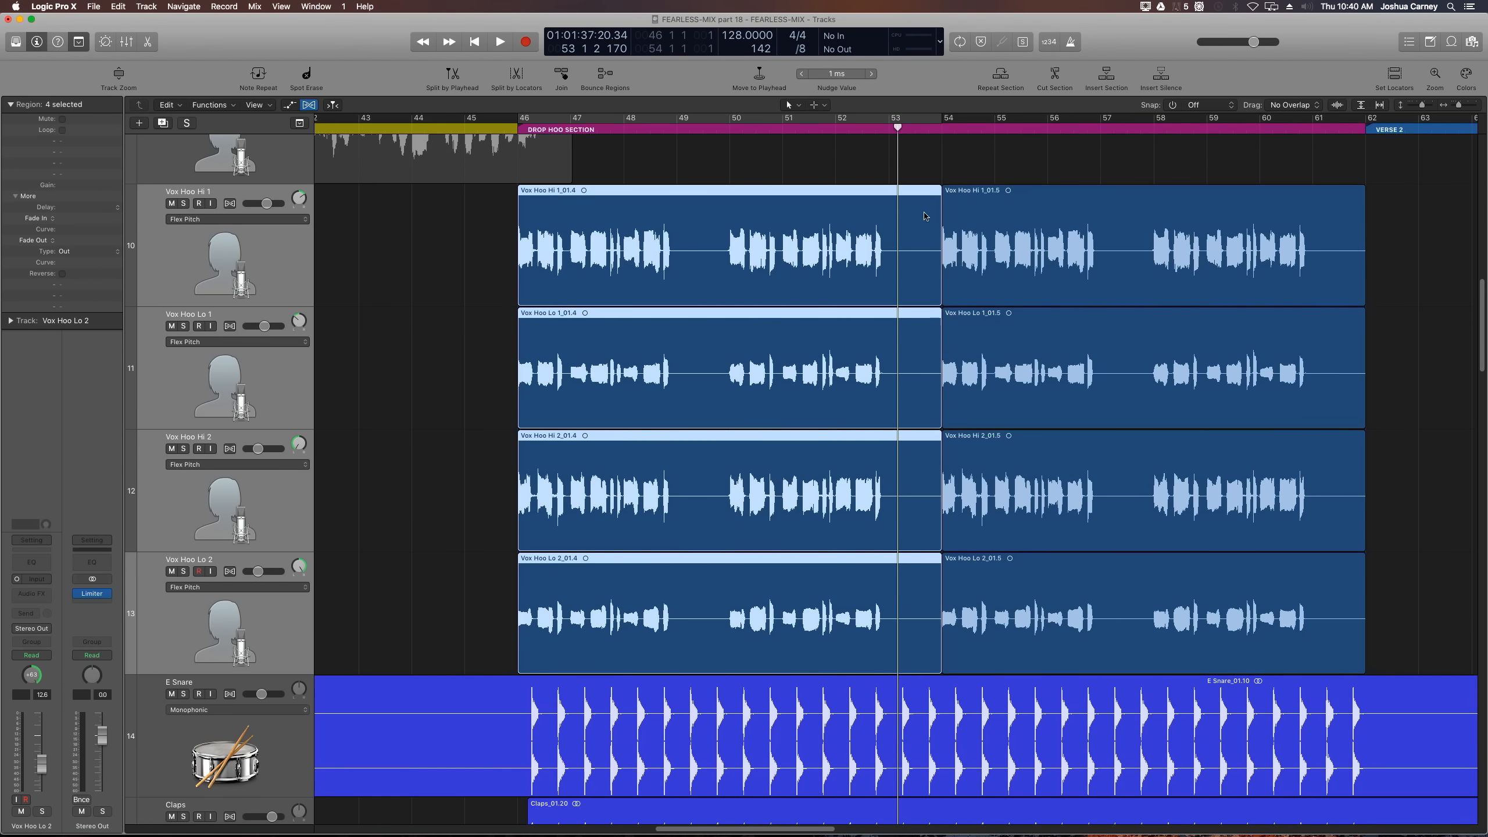
drag(919, 164, 962, 616)
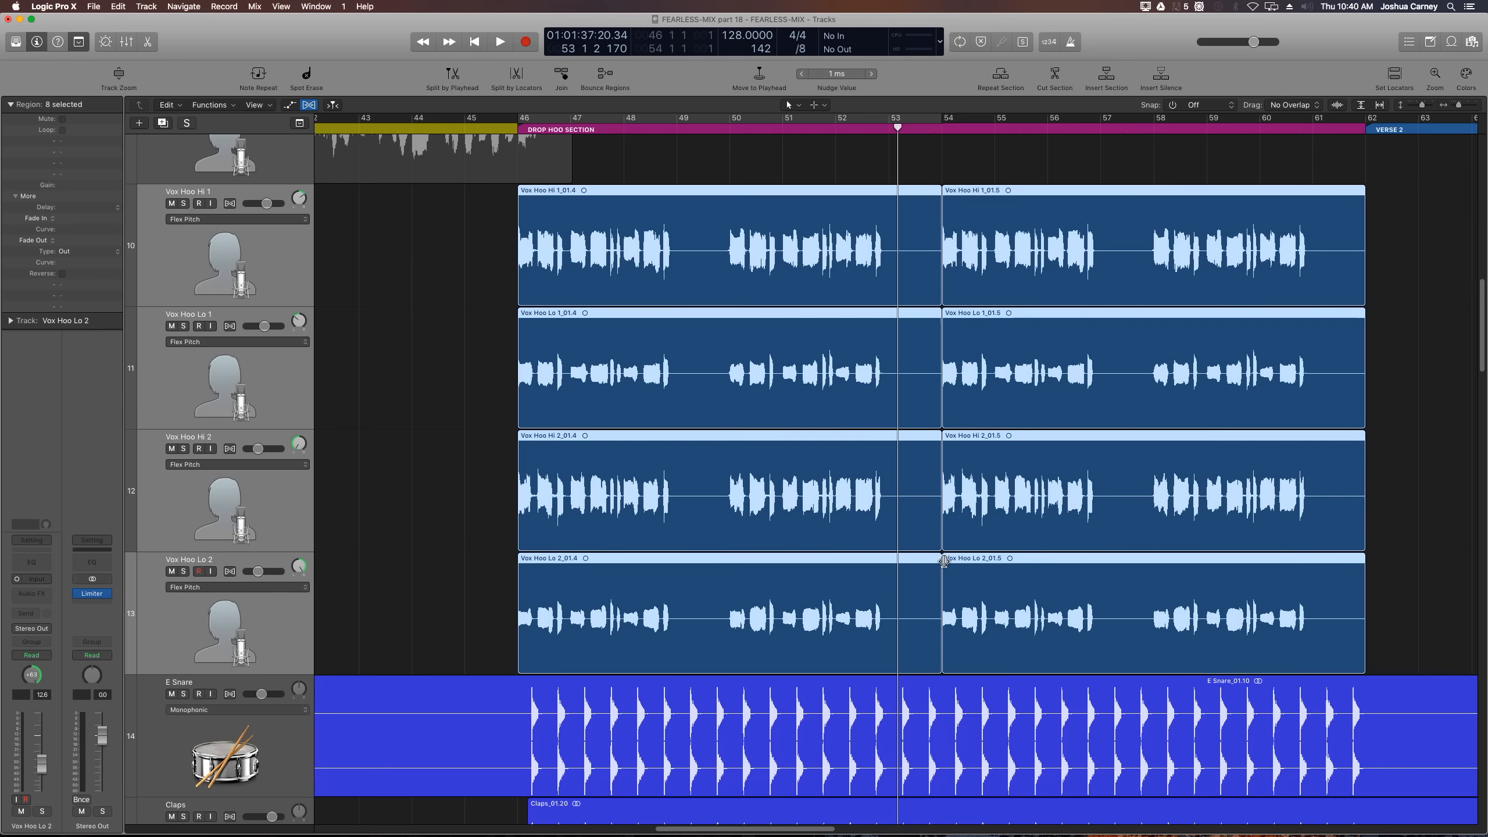
key(super+Right)
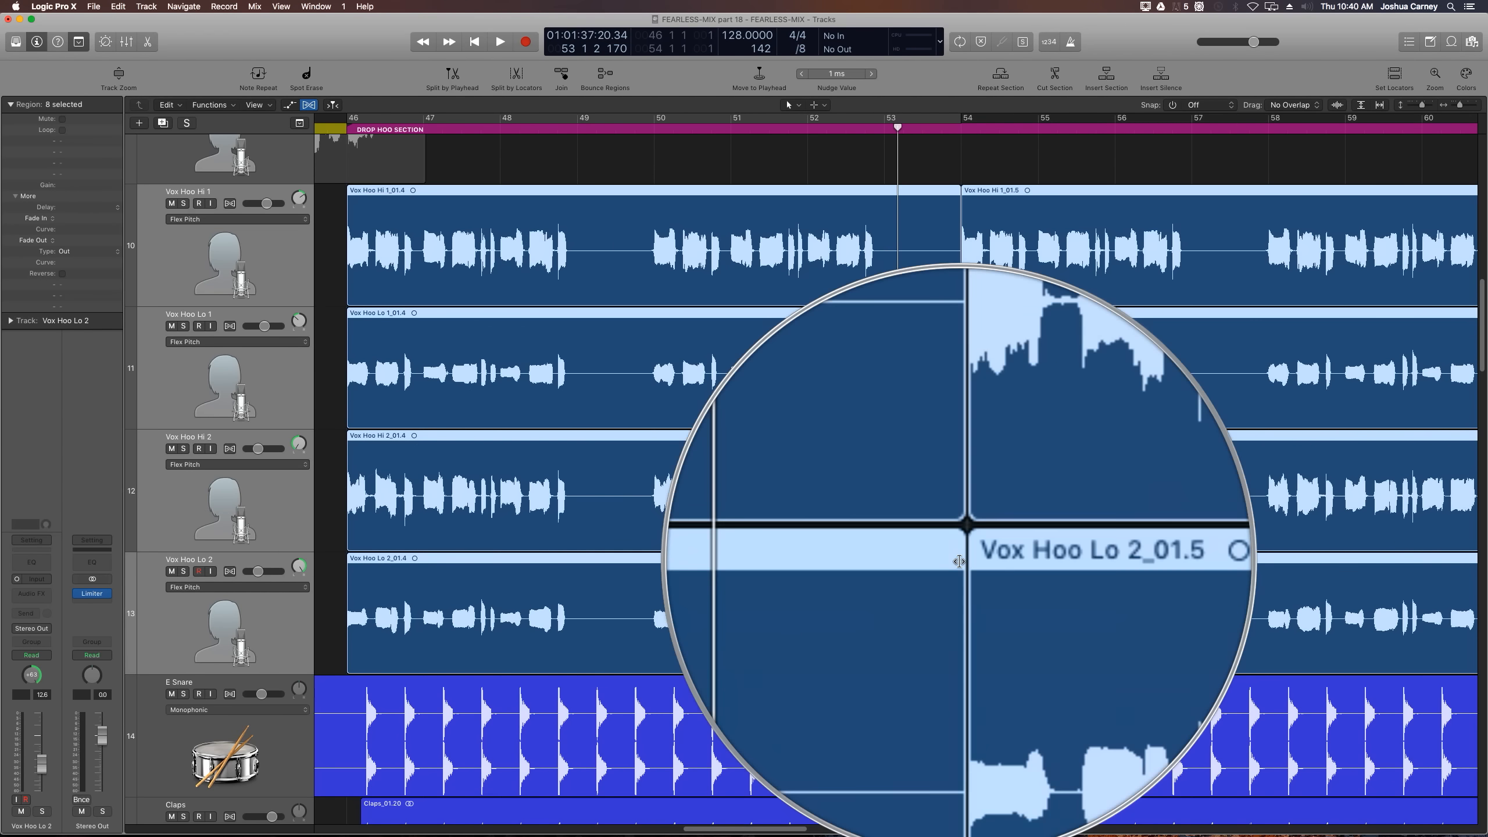
drag(962, 561, 953, 650)
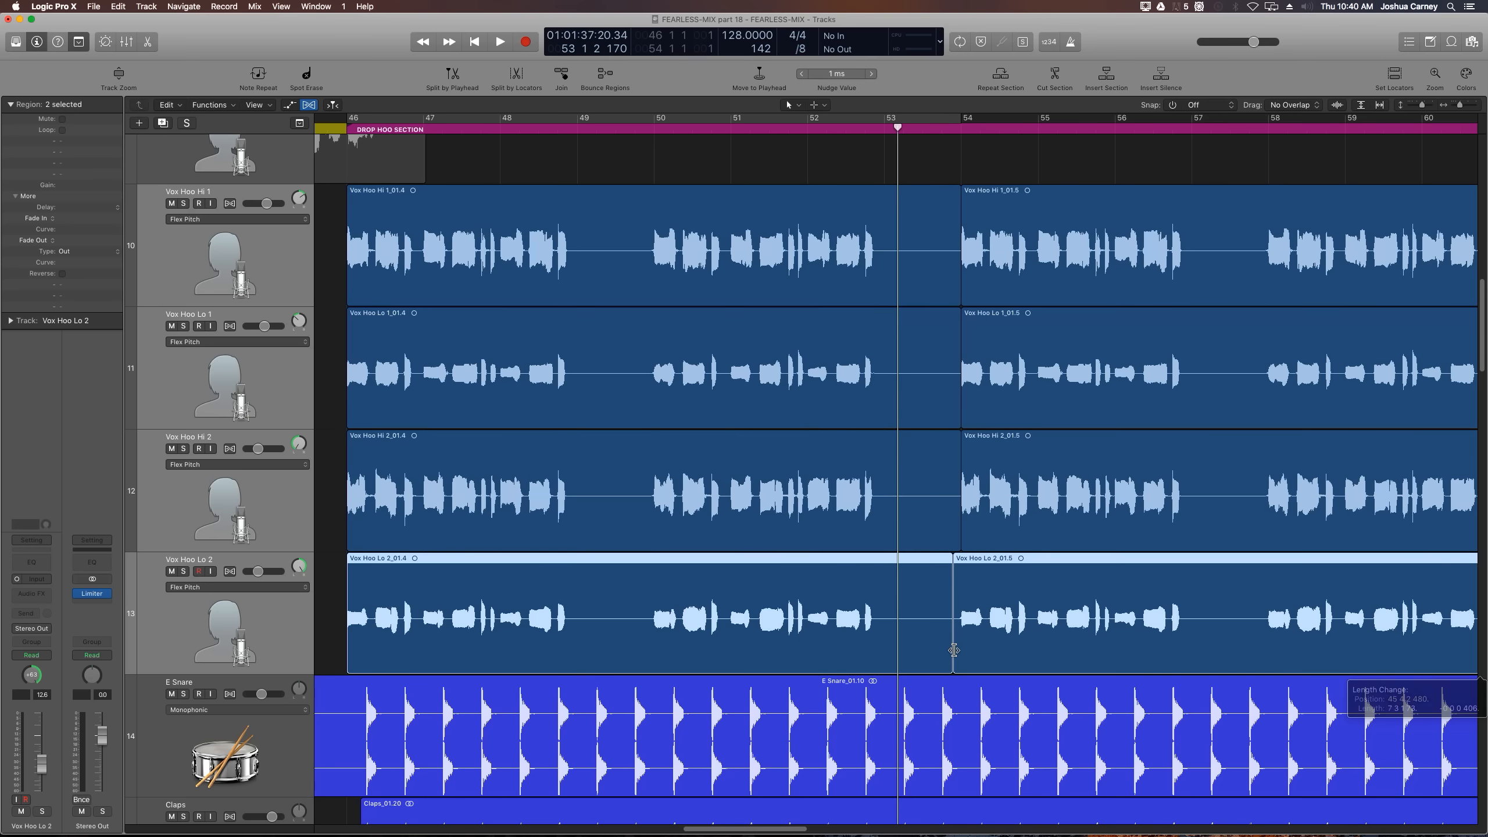
drag(963, 441, 954, 440)
click(954, 327)
drag(962, 327, 954, 327)
click(957, 201)
drag(957, 200, 951, 200)
click(942, 130)
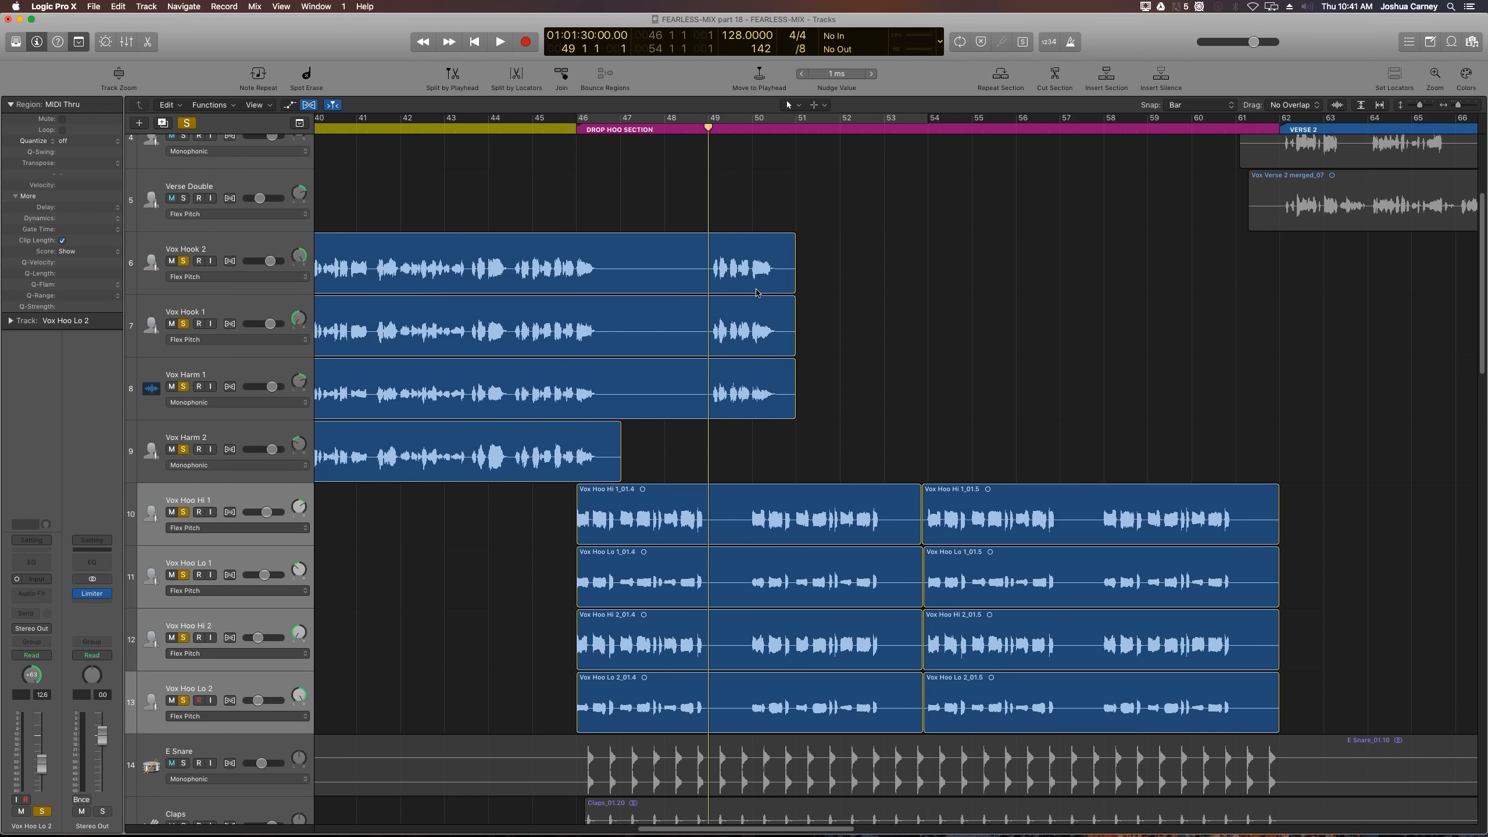
Step: Select the Vox Hook and Vox Harm regions and play the vocals from bar 49 into bar 50
drag(447, 206, 370, 489)
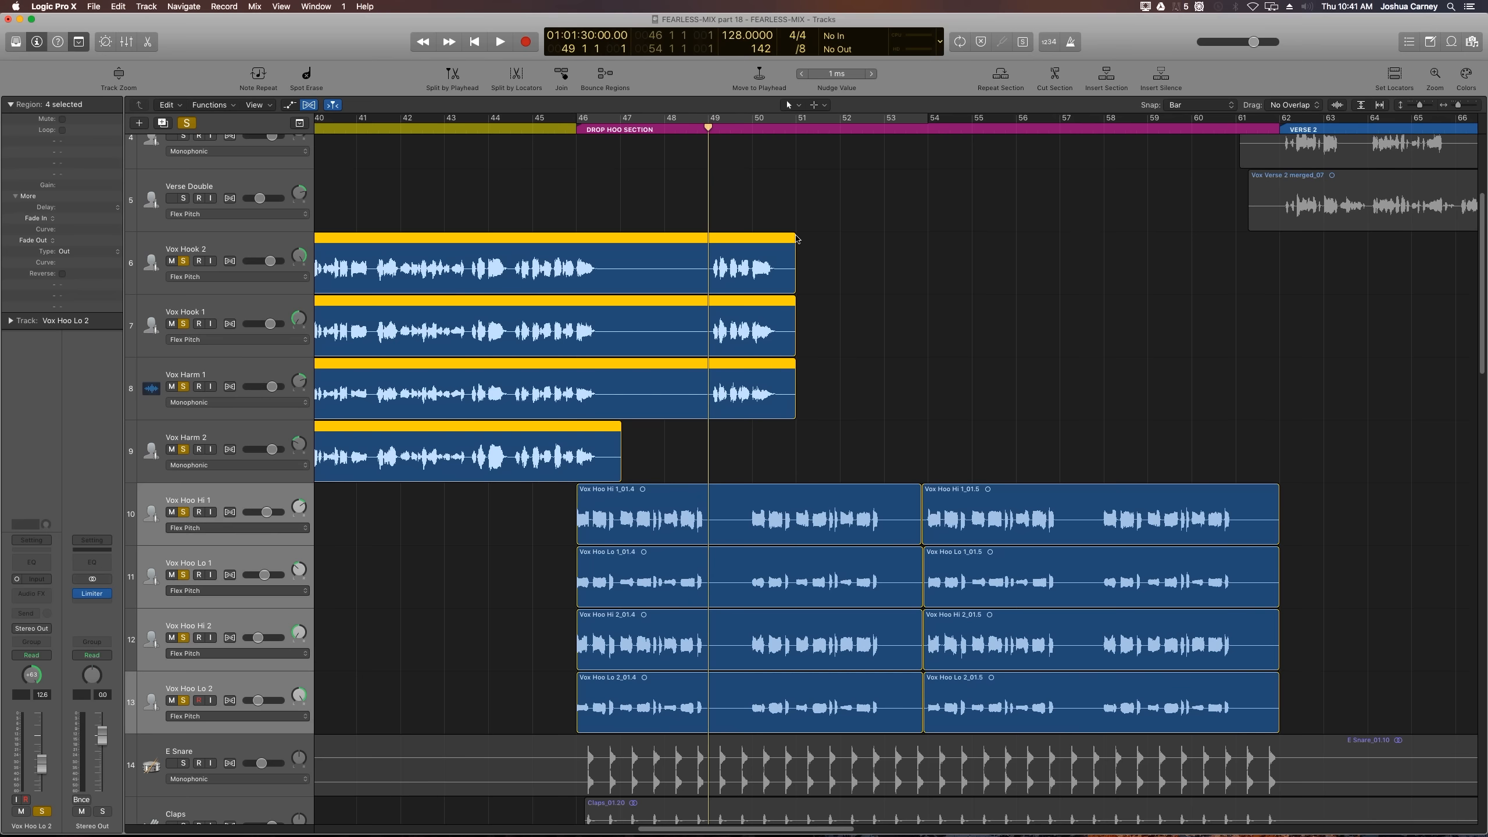
key(space)
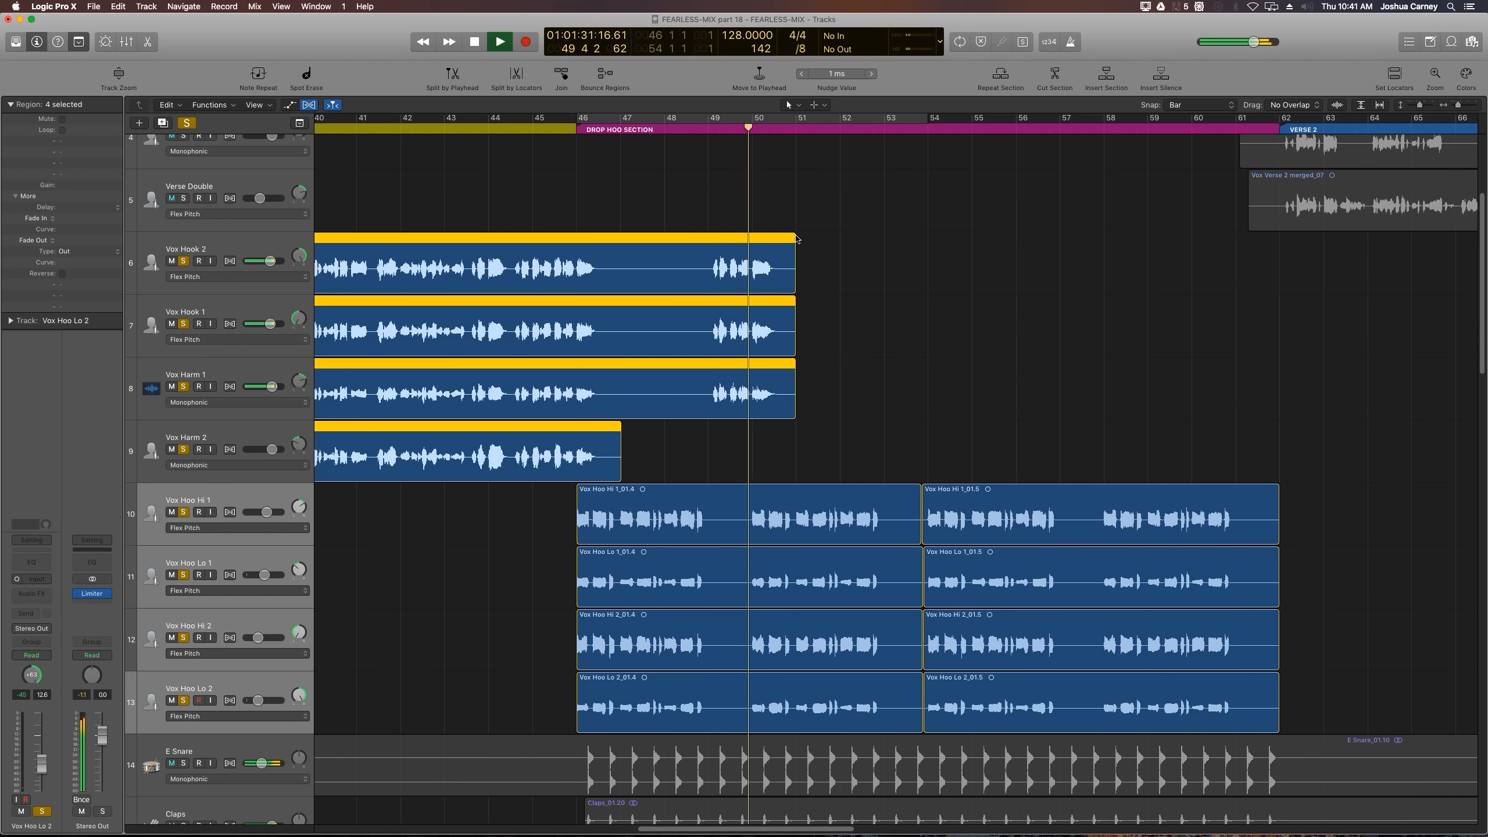
key(space)
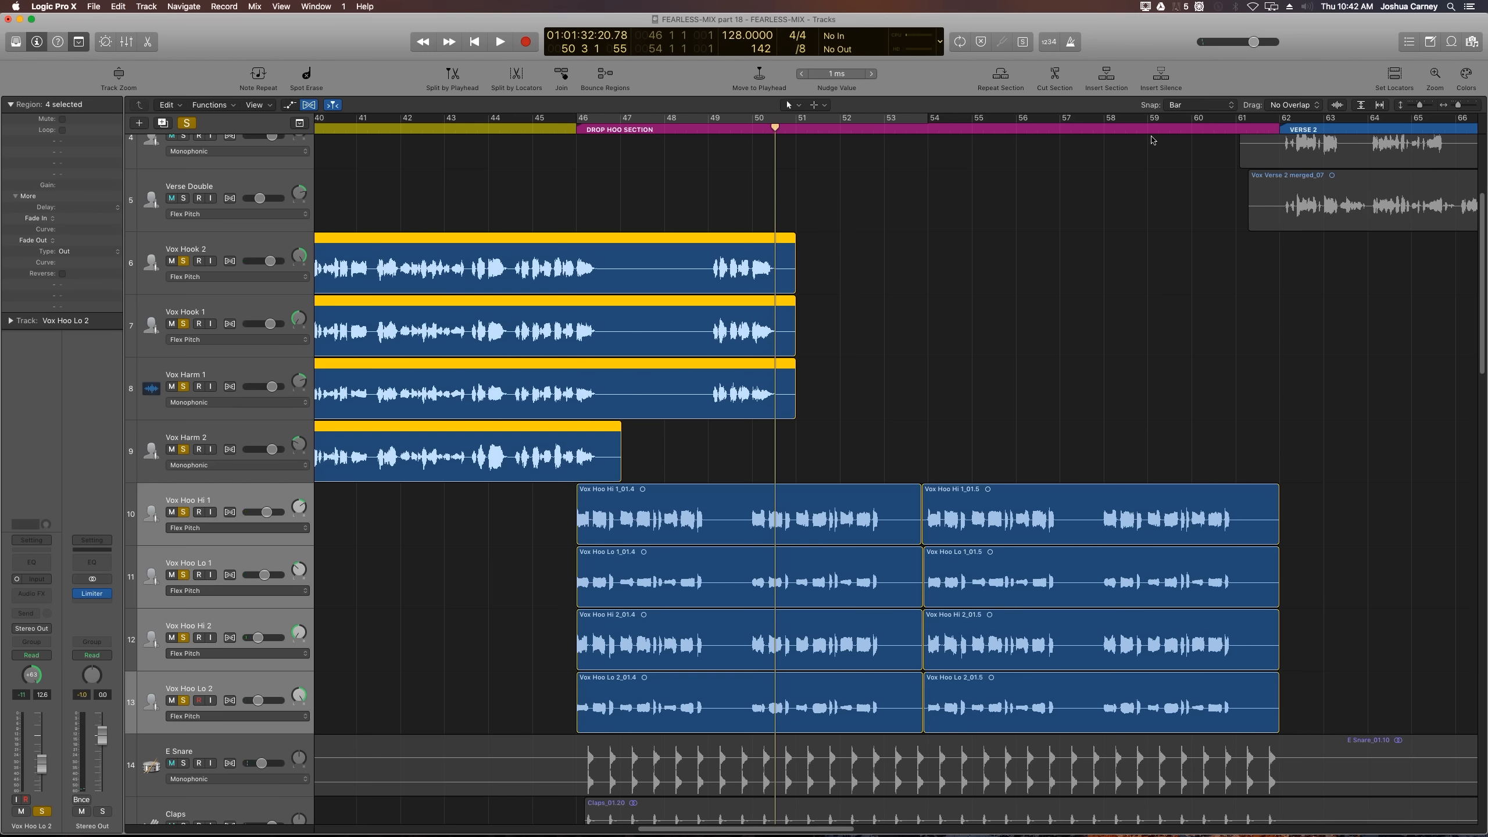
Step: Split off bars 47 to 51 on Vox Hook 2, Vox Hook 1 and Vox Harm 1, and repeat the section three times to bar 63
click(1172, 105)
drag(793, 259, 621, 417)
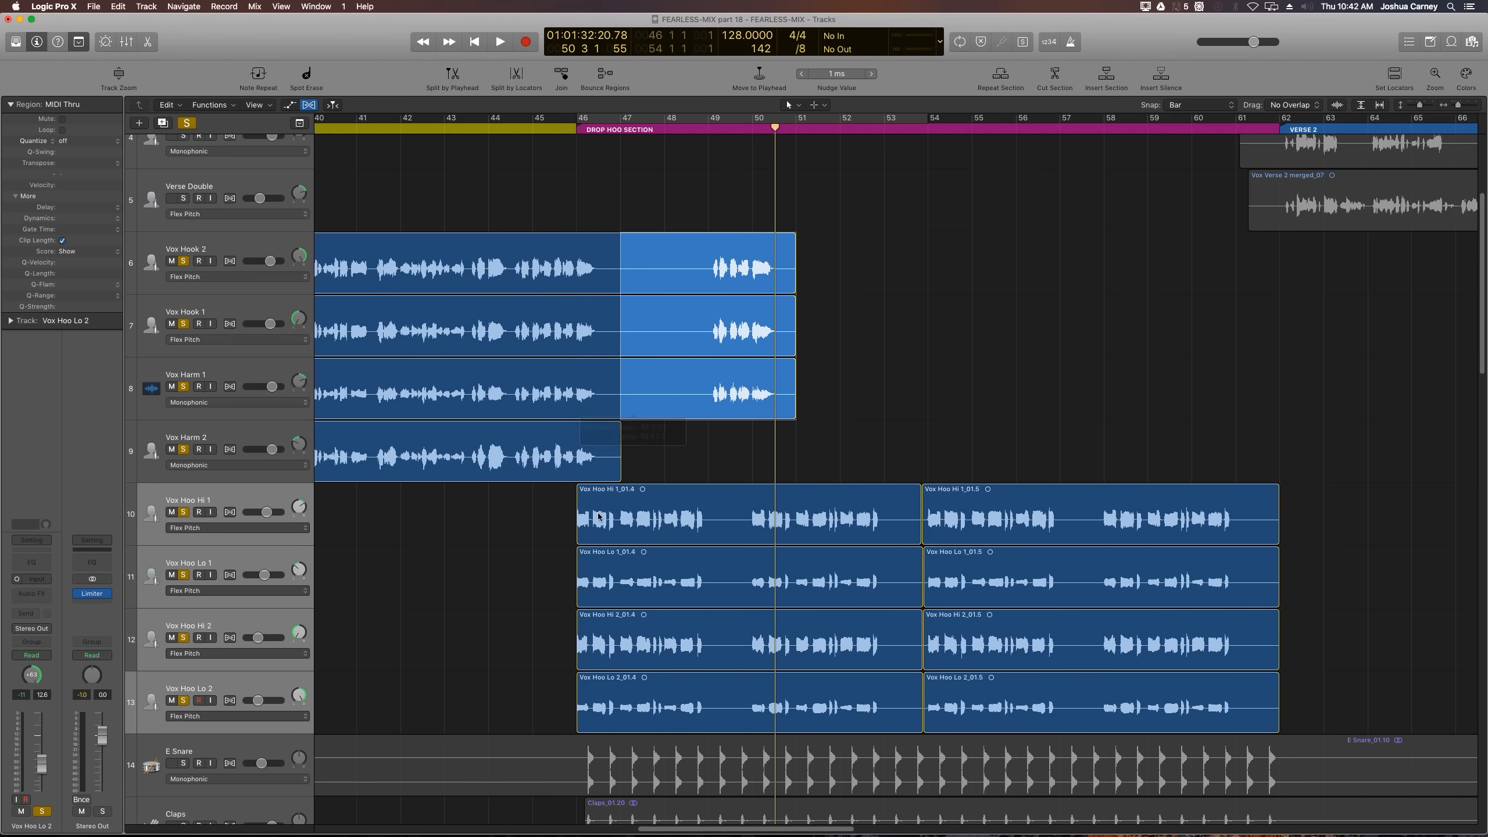
click(677, 381)
key(super+r)
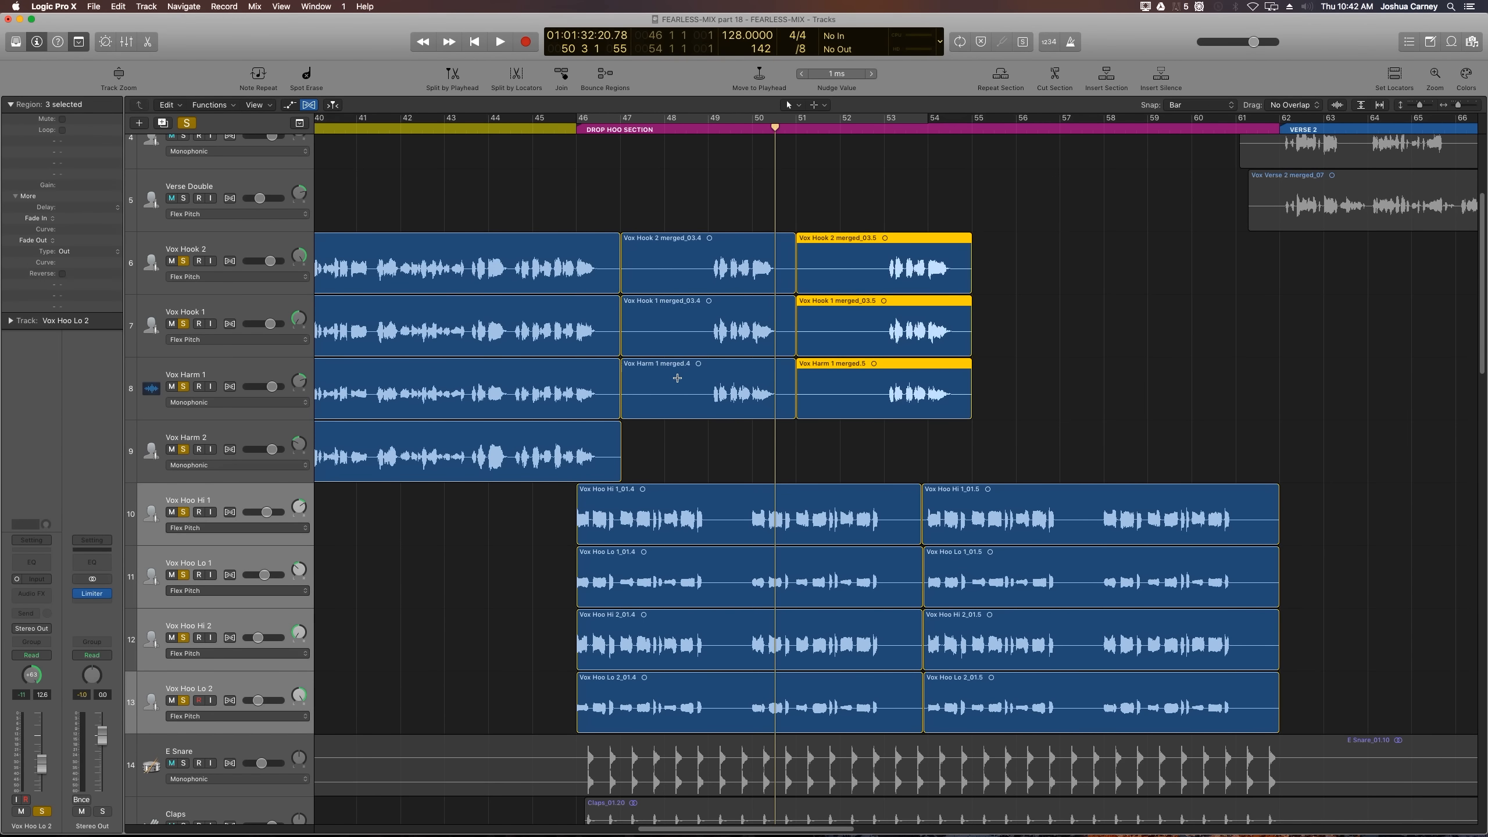
key(super+r)
key(super+r)
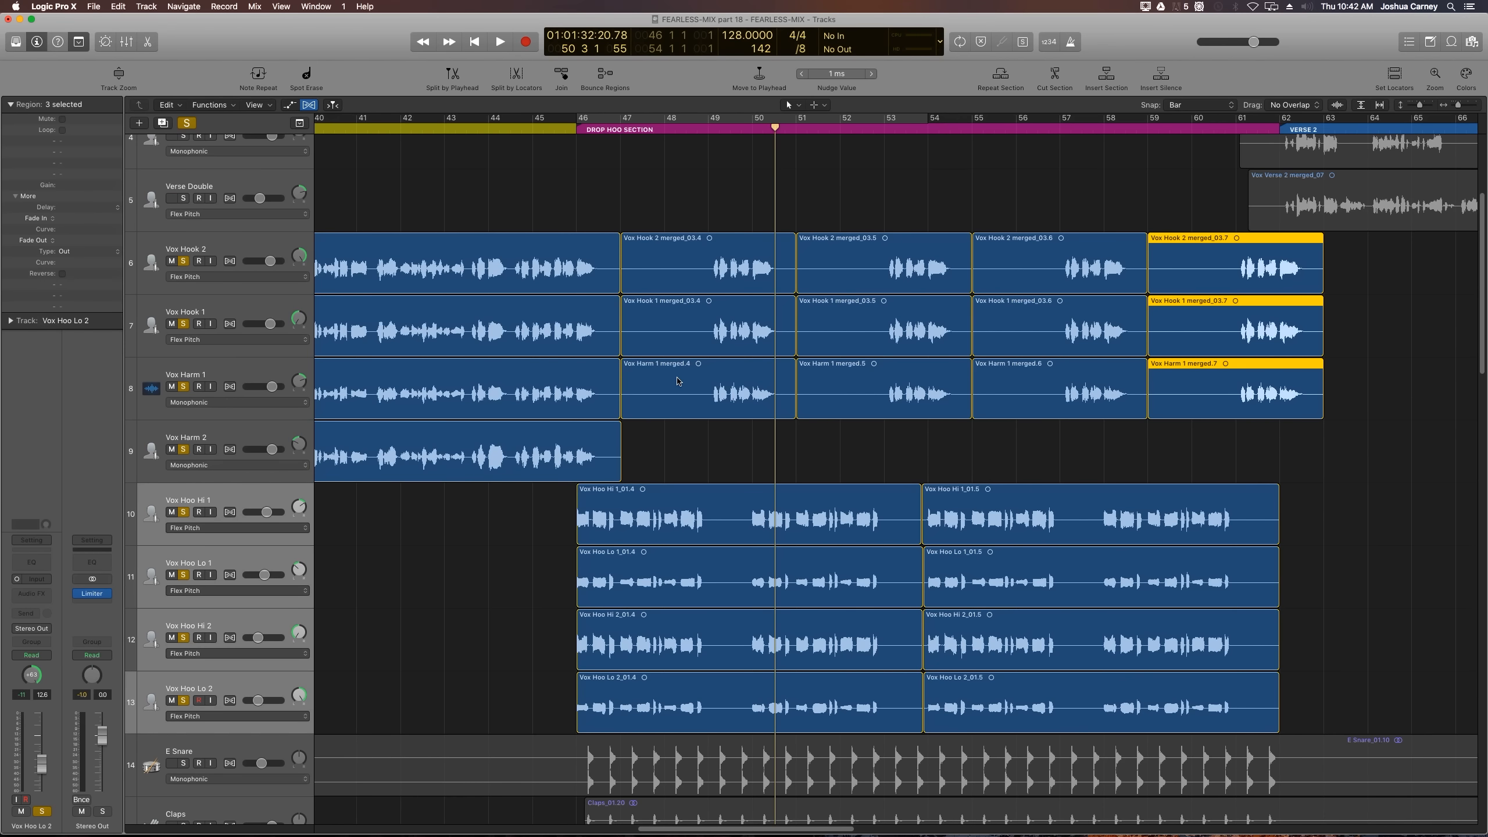
click(669, 174)
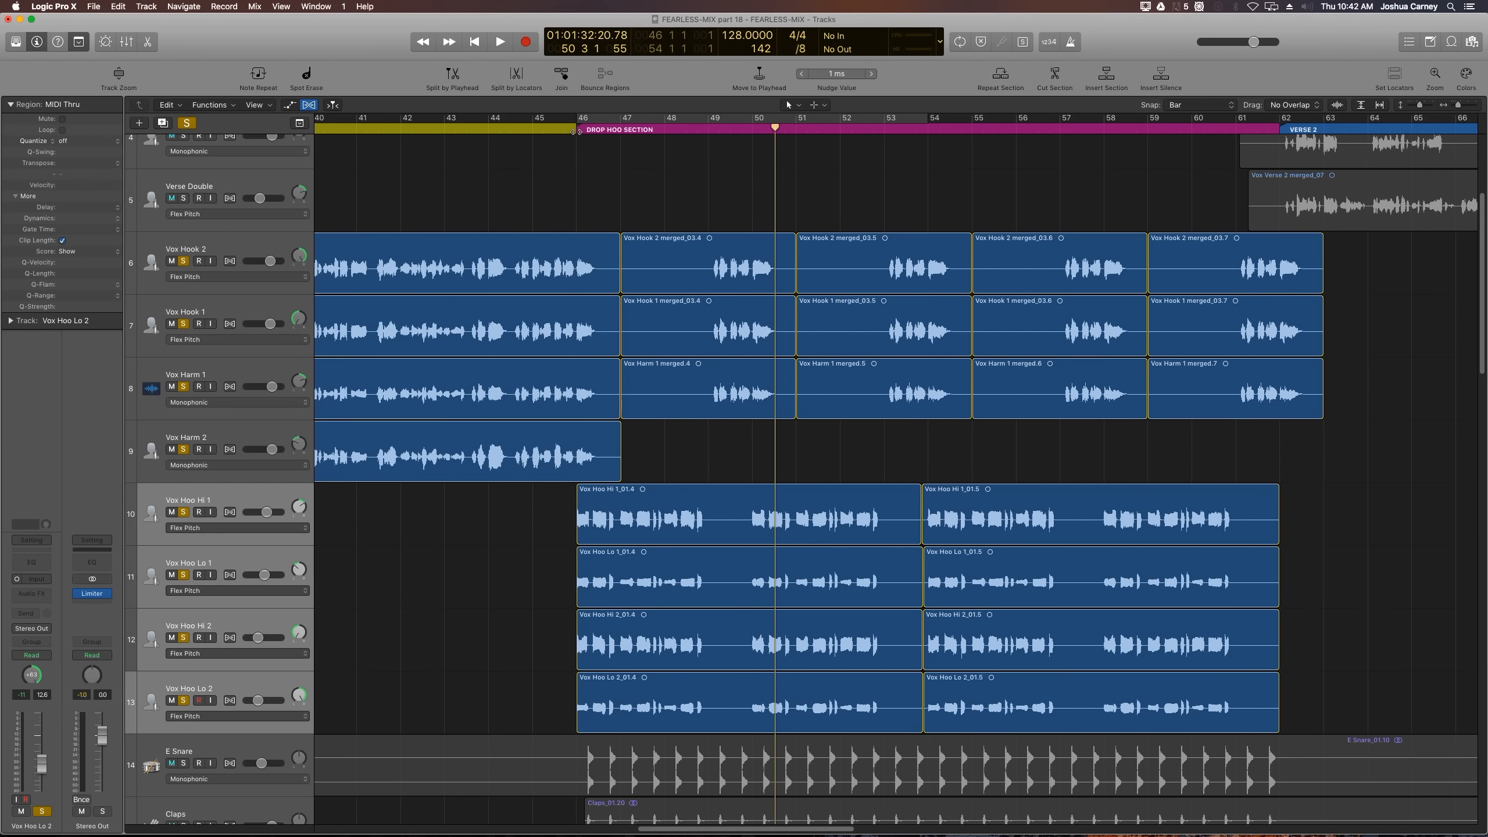
Step: Play the drop section from bar 46 through bar 60 and hide the Flex display
click(575, 129)
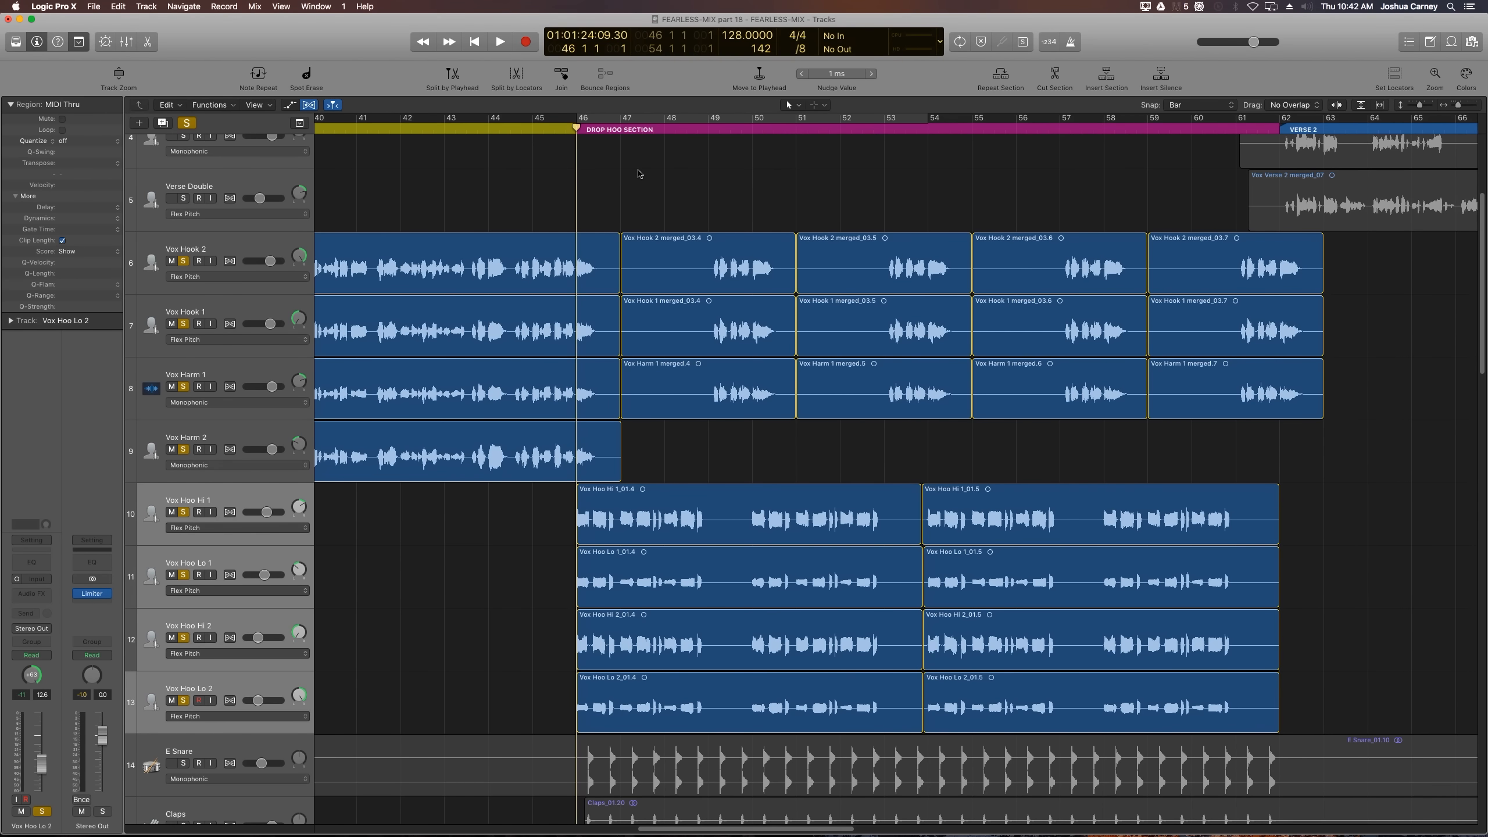
key(space)
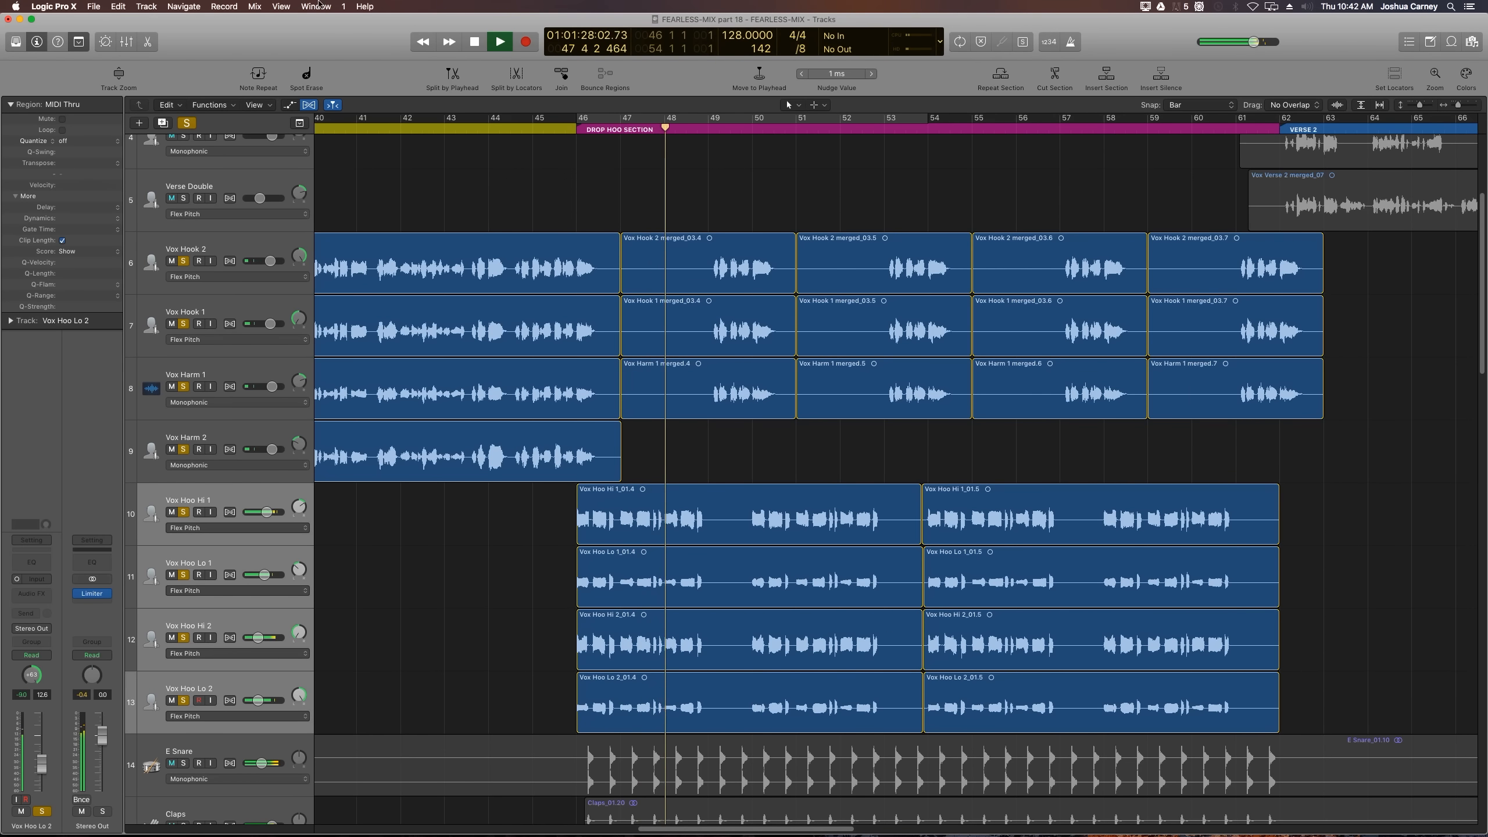
click(309, 105)
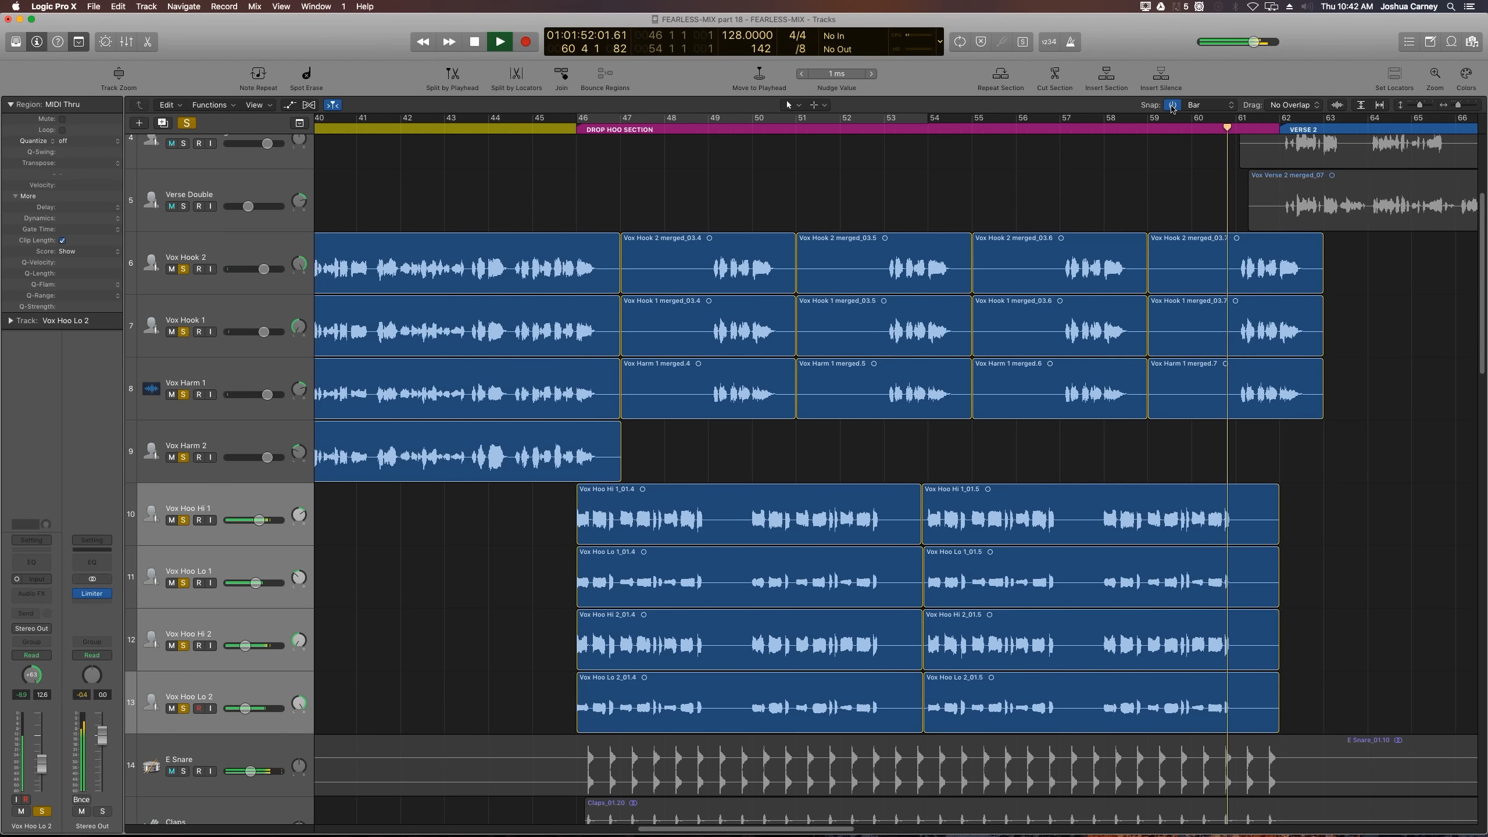
Step: Turn off grid snapping and trim the ends of the last Vox Hook 2, Vox Hook 1 and Vox Harm 1 regions to the start of Verse 2
click(1172, 106)
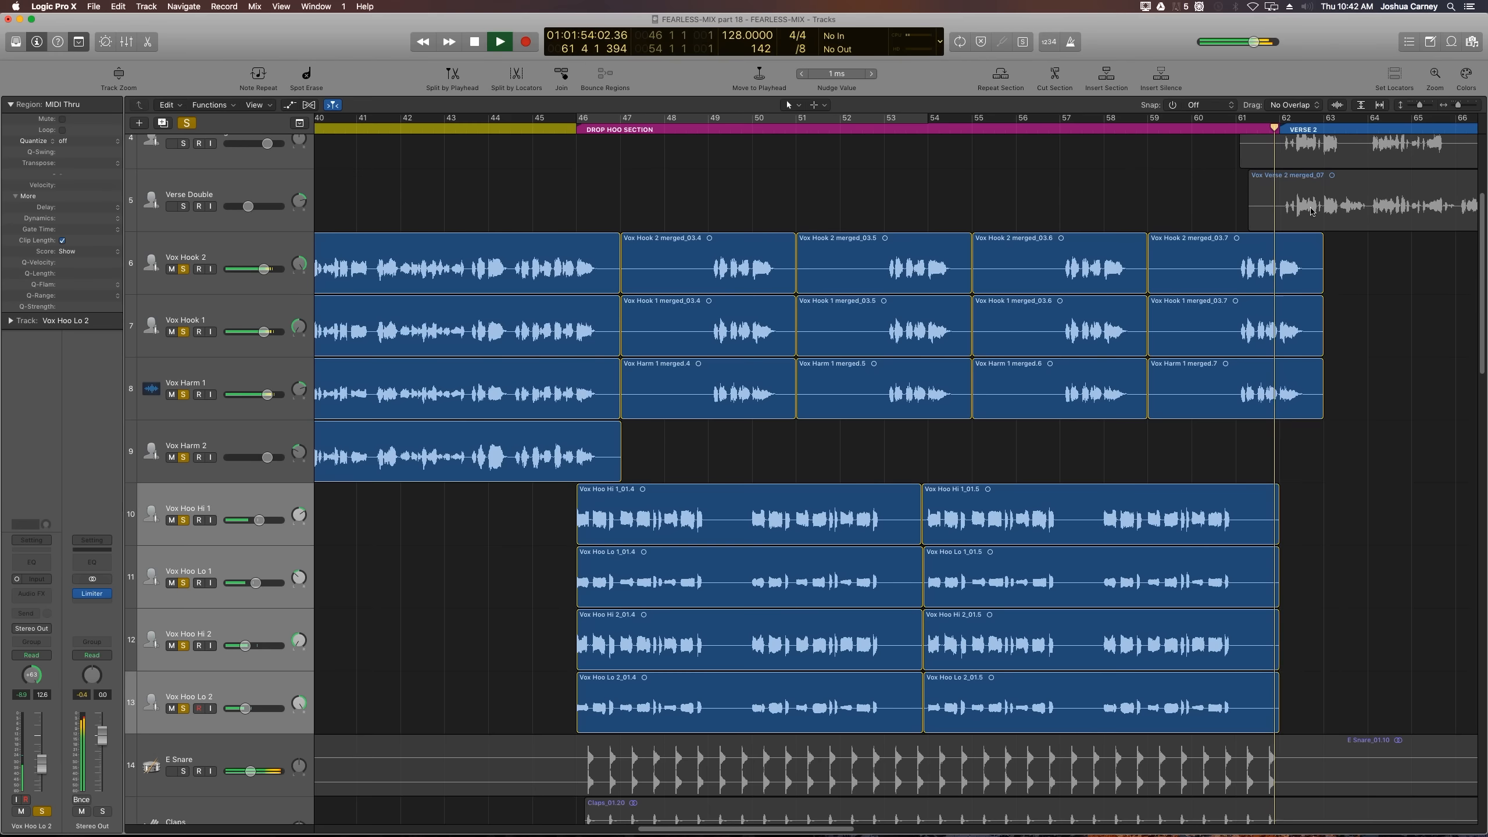
key(space)
key(super+Right)
key(super+Right)
key(super+Right)
key(super+Right)
key(super+Right)
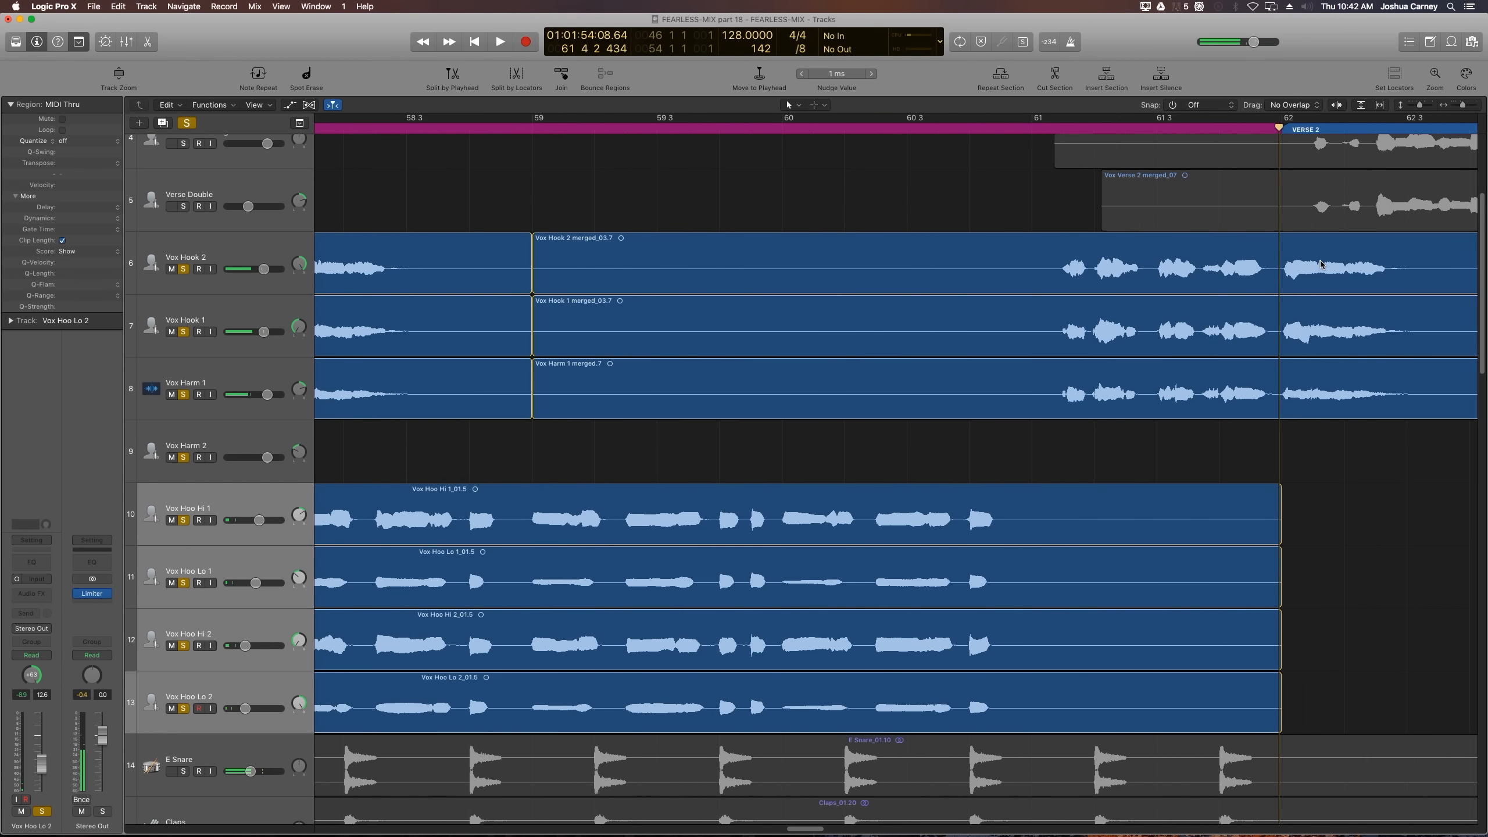
scroll(1323, 264, right, 4)
scroll(1288, 272, right, 2)
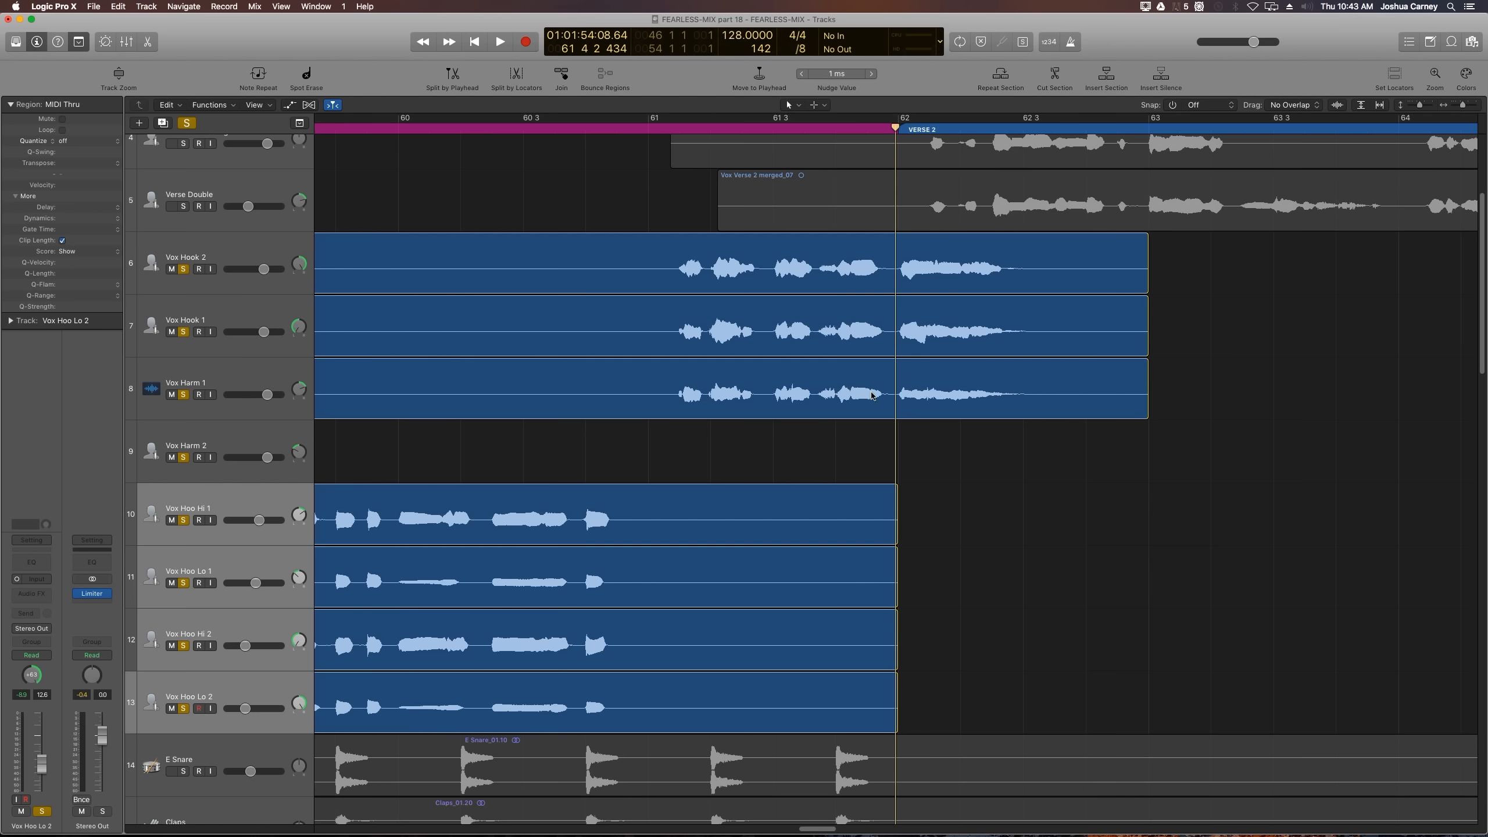
key(super+Right)
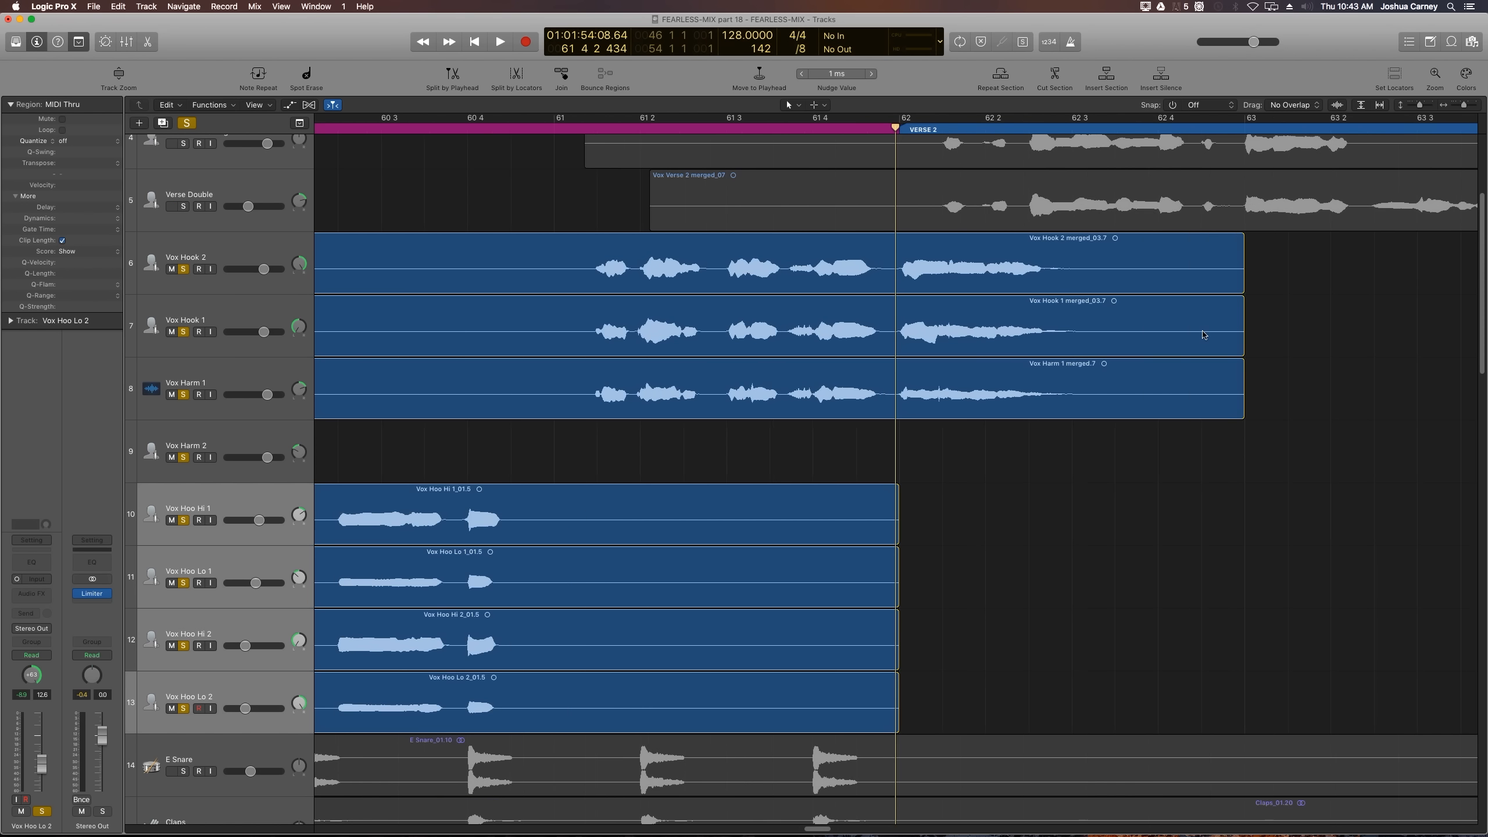
drag(1268, 279, 892, 409)
key(Delete)
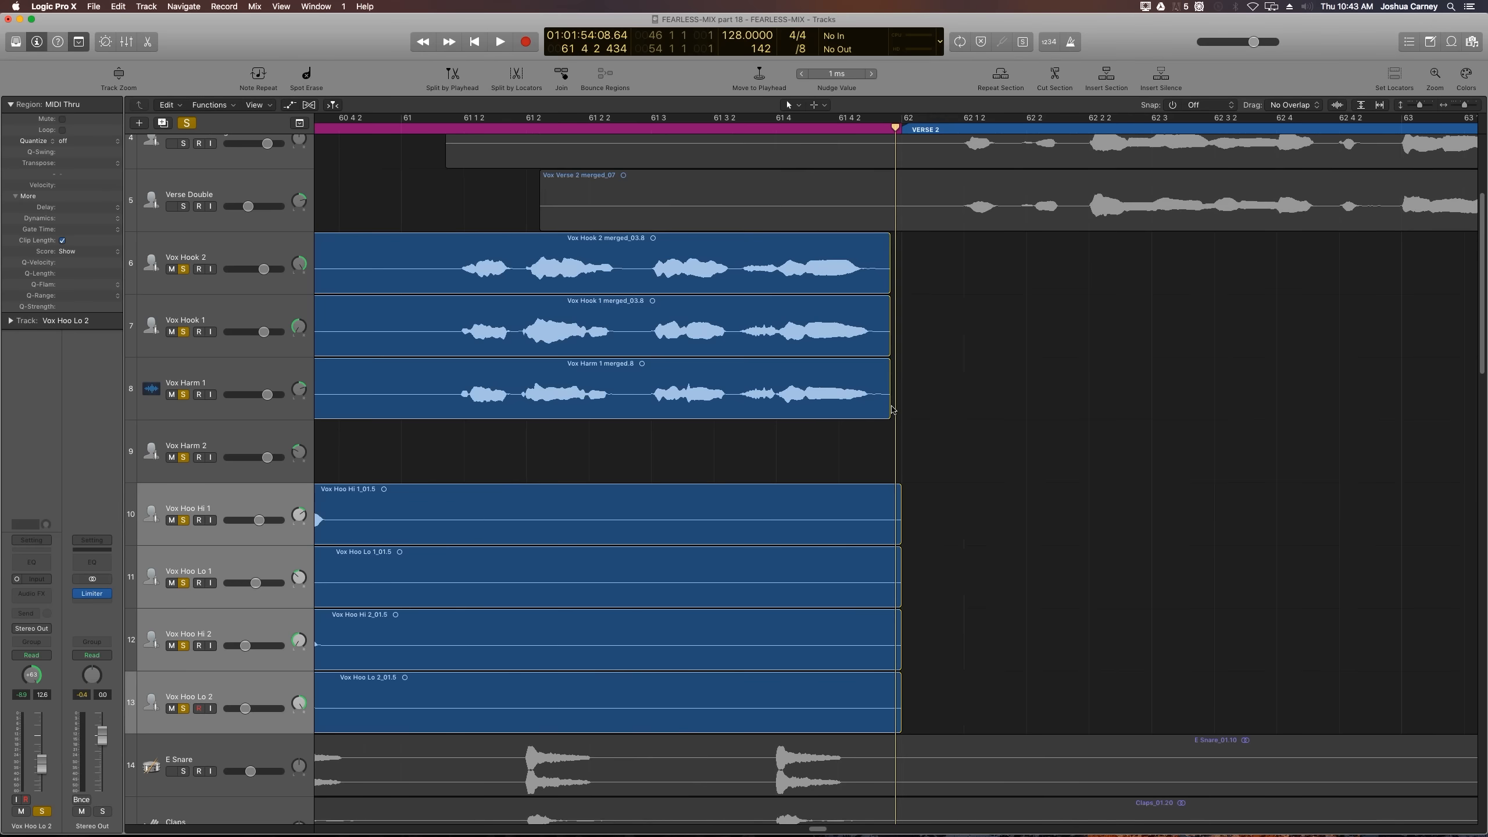
key(super+Right)
drag(972, 270, 885, 387)
click(1013, 382)
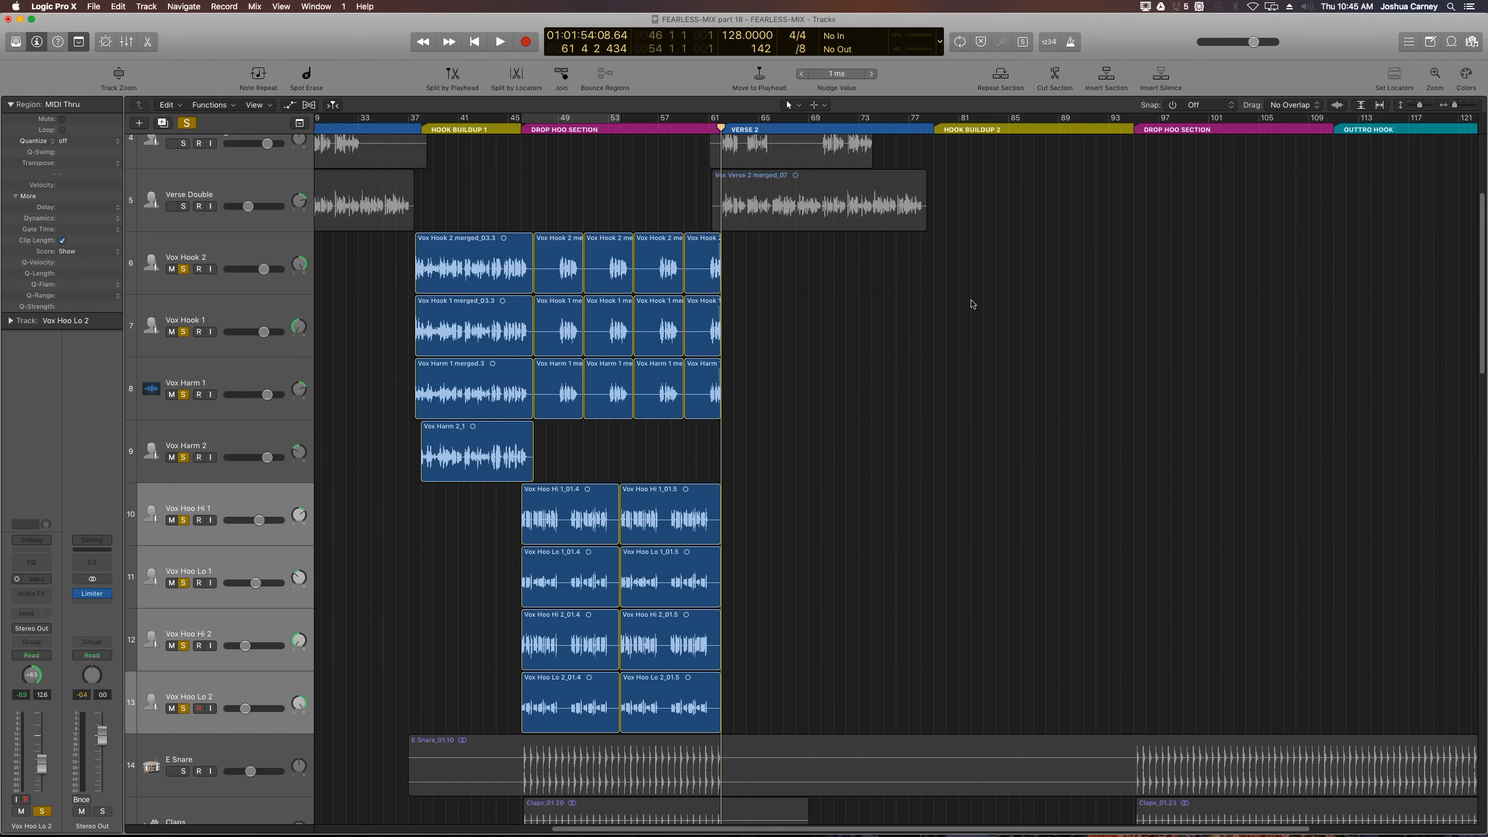
Step: Set the snap grid to Bar and check that regions snap to relative value
drag(898, 267, 434, 713)
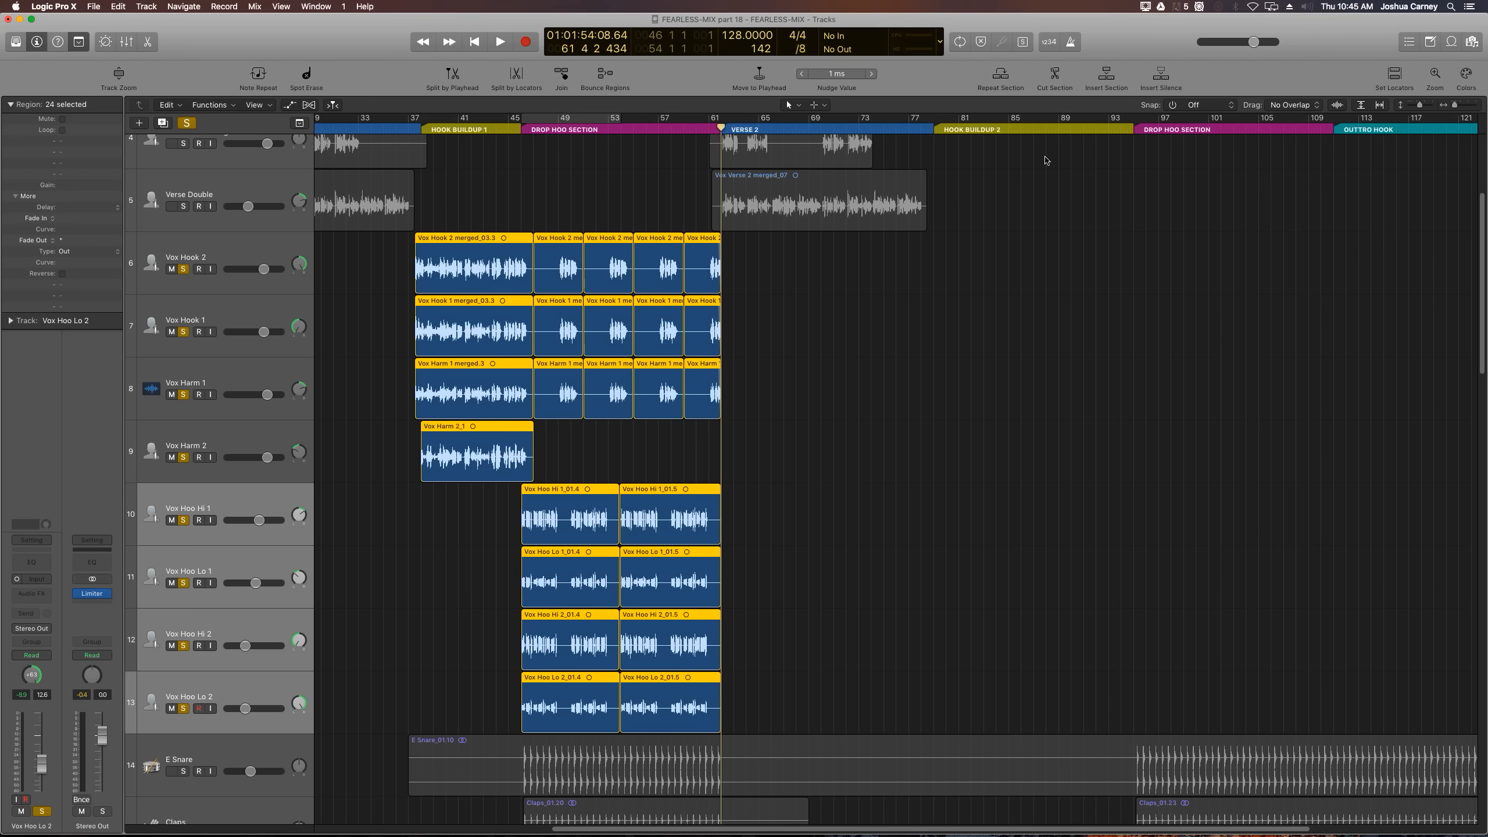
click(520, 222)
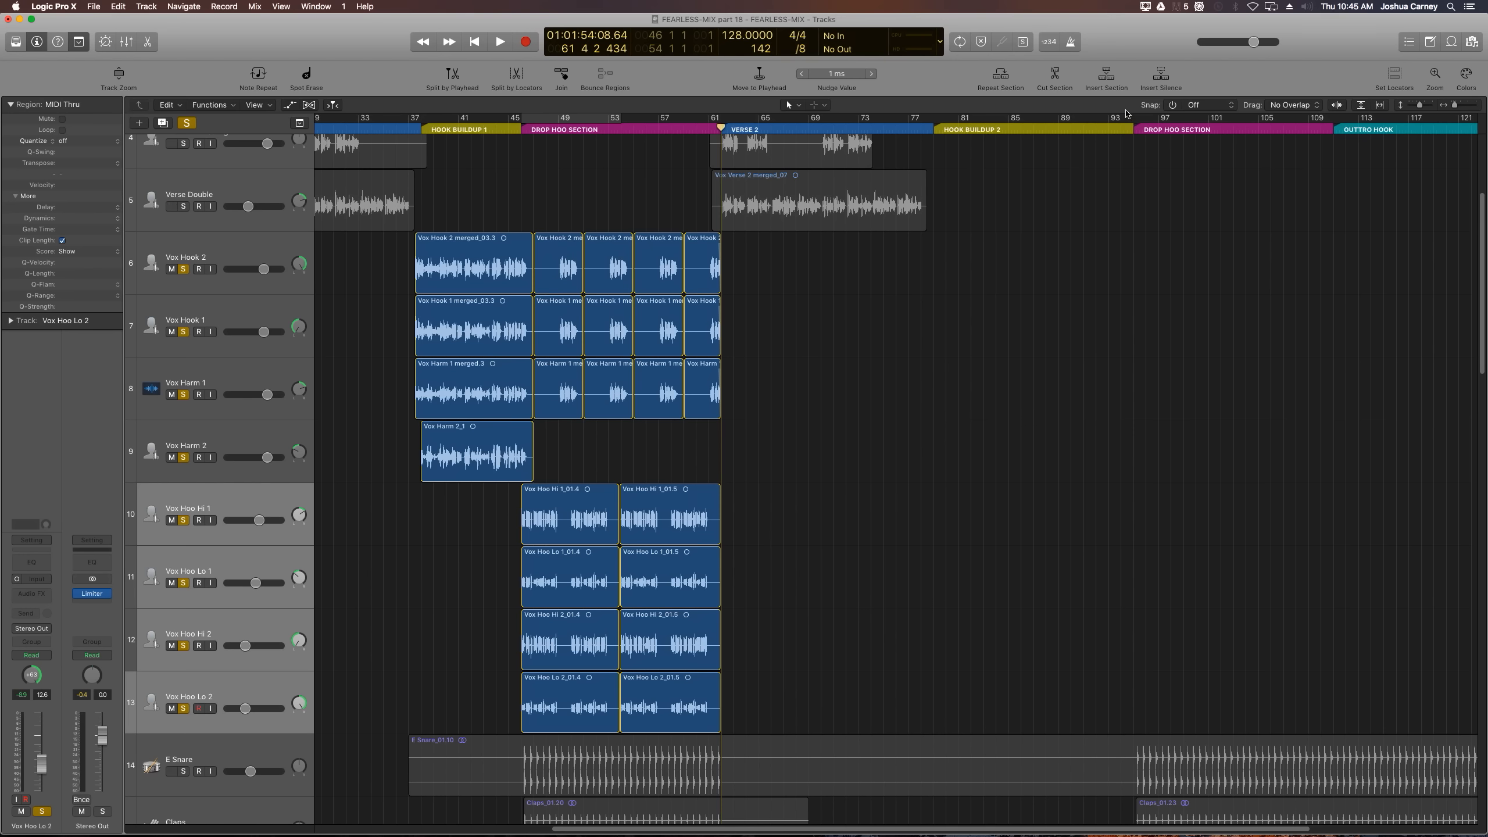
click(1195, 105)
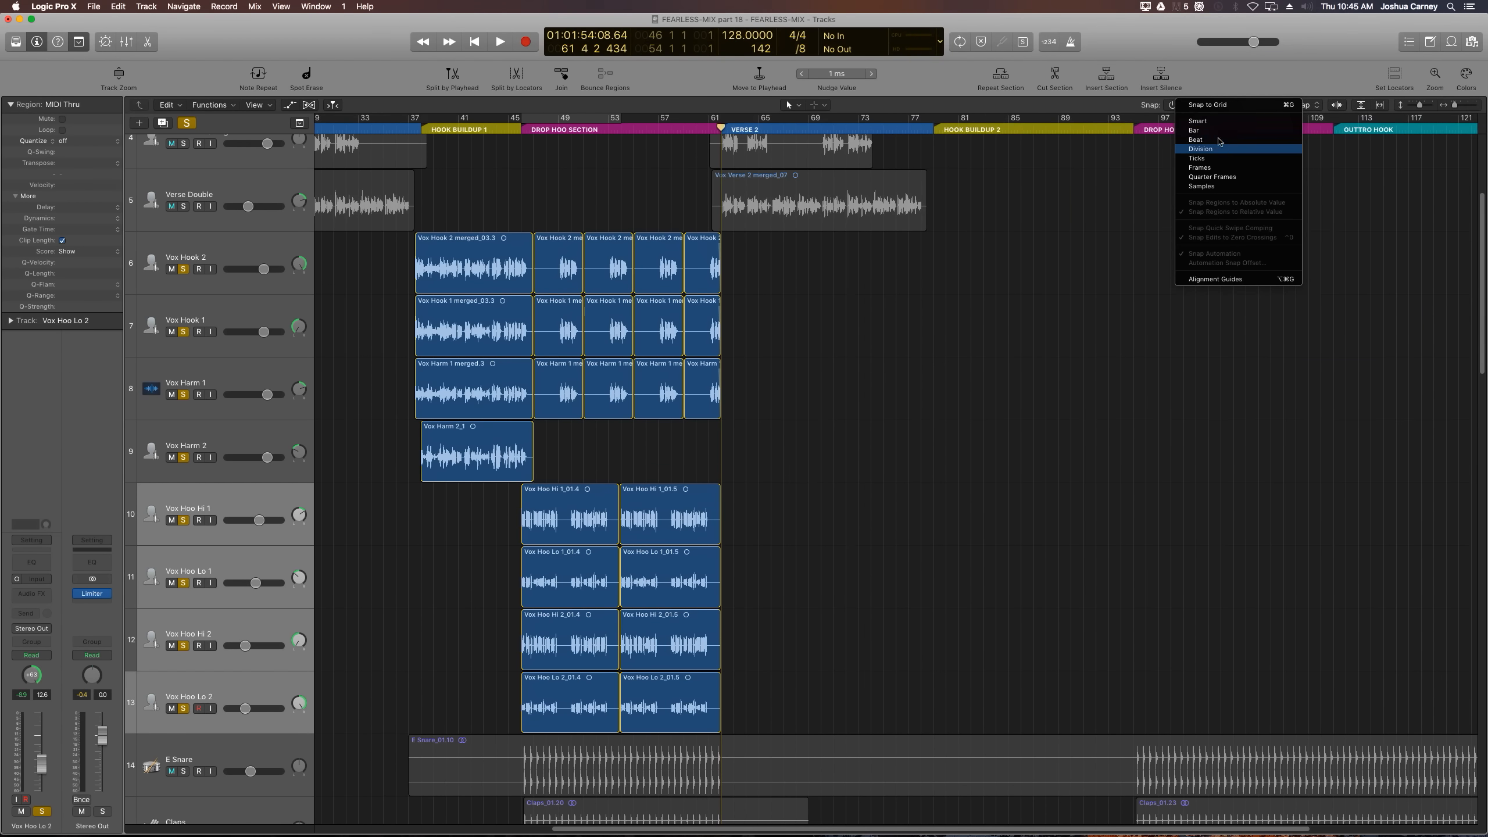
click(1209, 130)
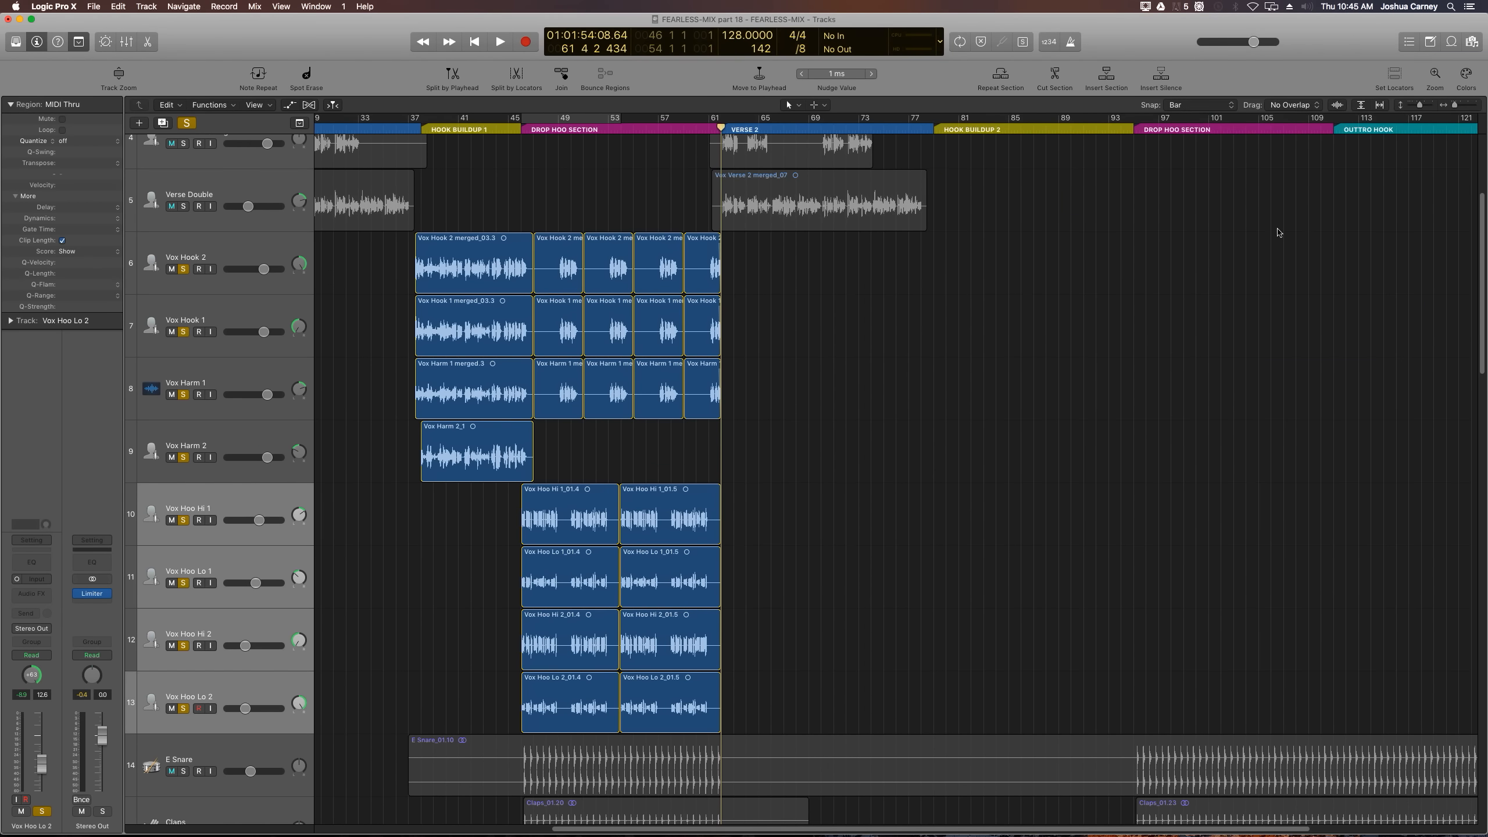
click(1193, 107)
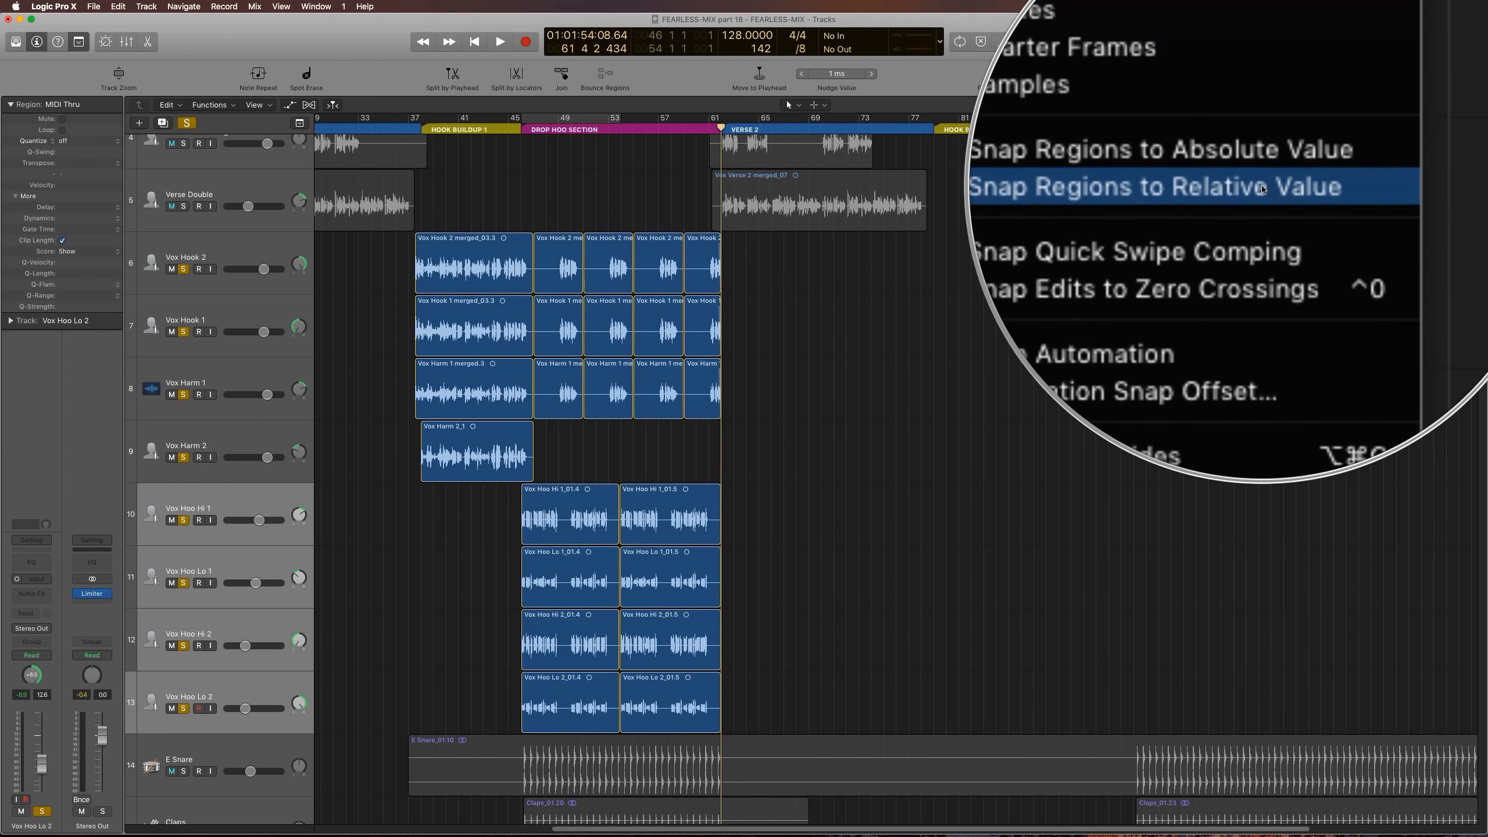
click(980, 311)
Step: Copy the four Hook Buildup 1 regions of Vox Hook 2, Vox Hook 1, Vox Harm 1 and Vox Harm 2 to Hook Buildup 2 around bar 79
drag(451, 190, 420, 434)
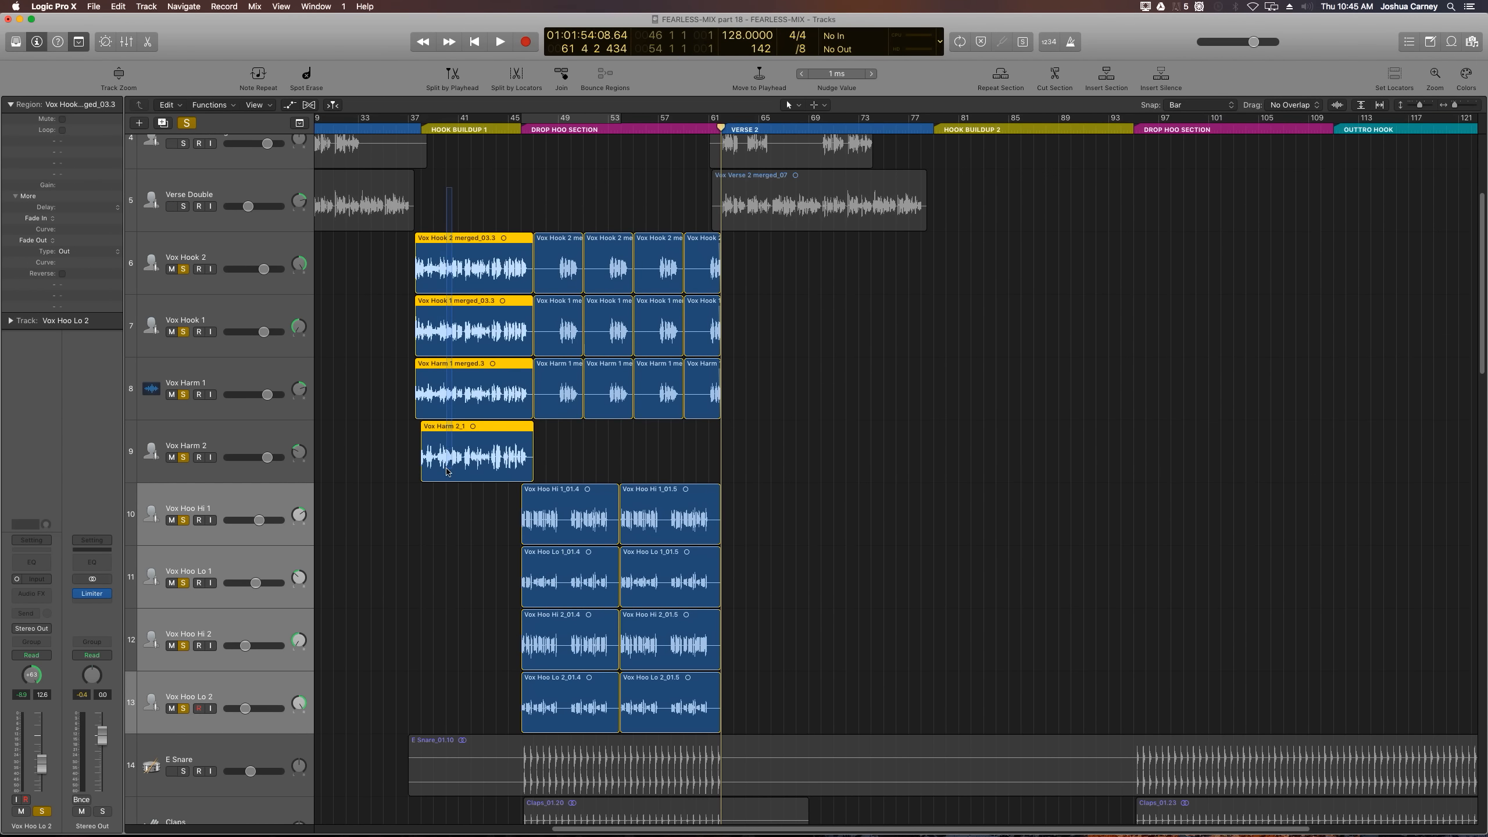
drag(443, 270, 957, 280)
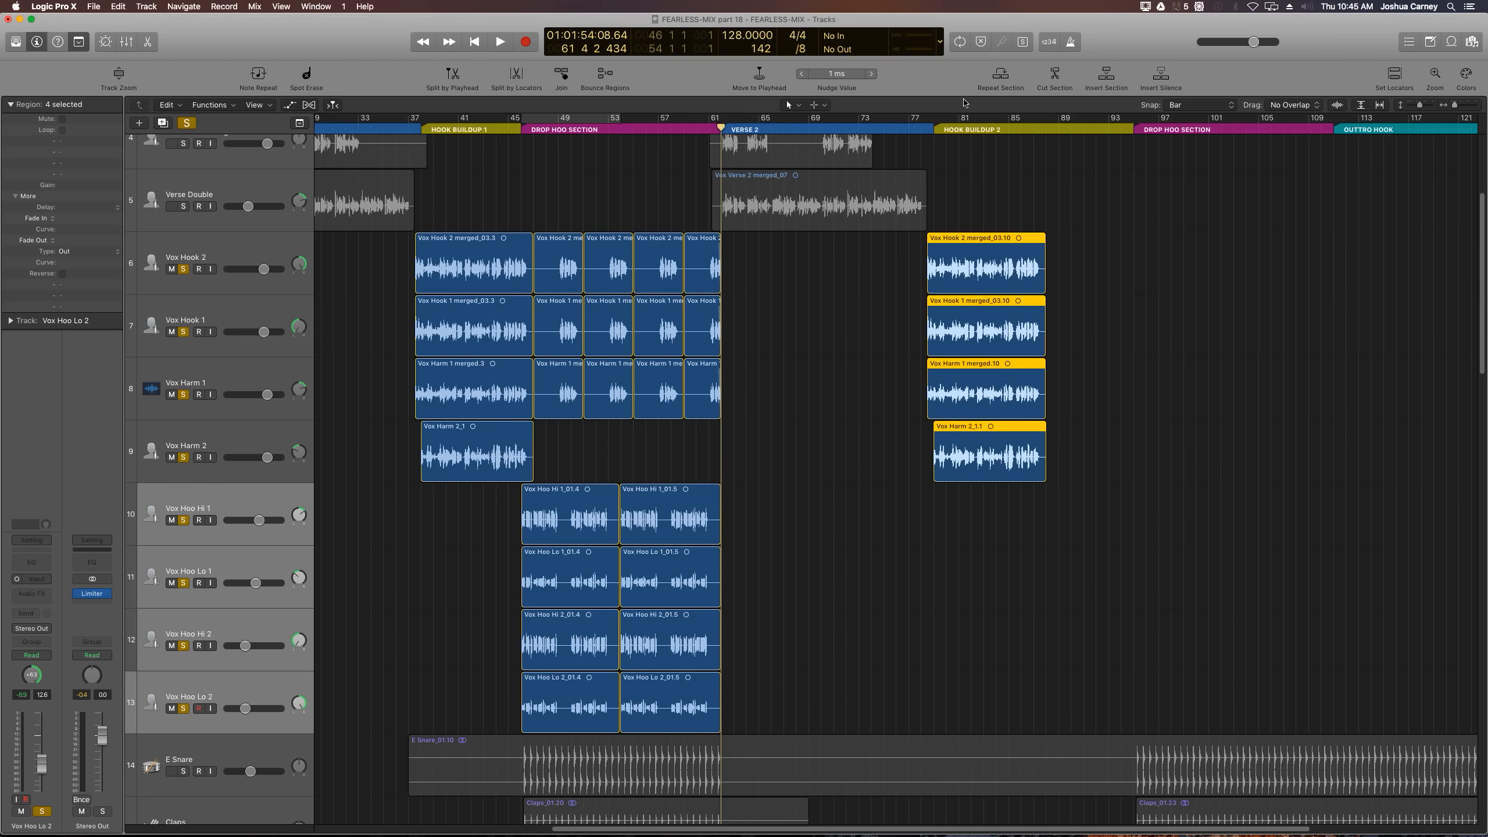
click(937, 128)
key(super+Right)
key(super+Right)
key(super+Right)
key(super+Right)
key(super+Right)
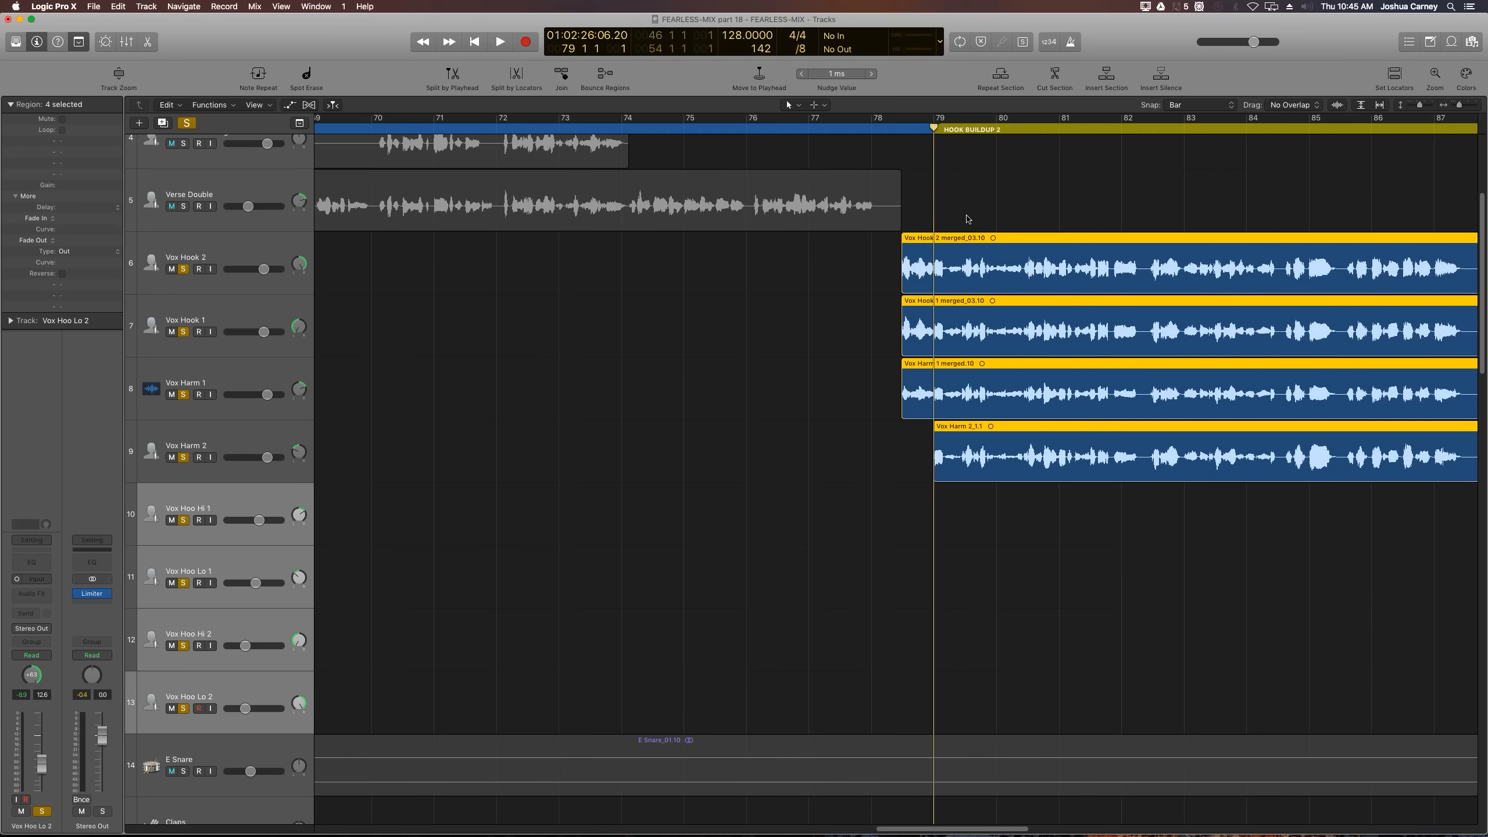
key(super+Left)
key(super+Left)
key(super+Left)
key(super+Left)
key(super+Left)
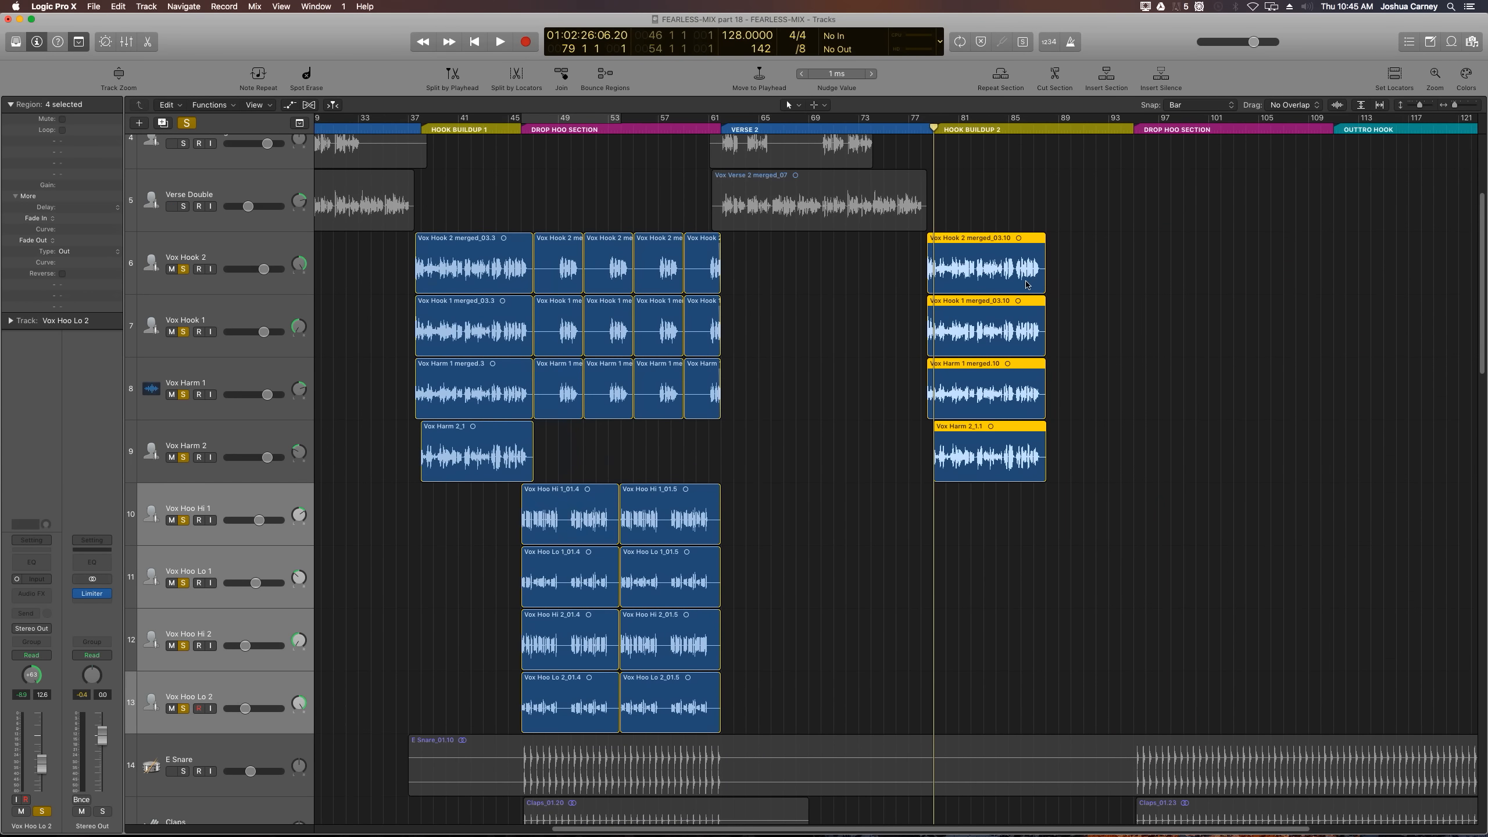
Step: Clear all track solos and play Hook Buildup 2 from bar 79 into bar 82
alt+click(183, 269)
key(space)
click(1102, 538)
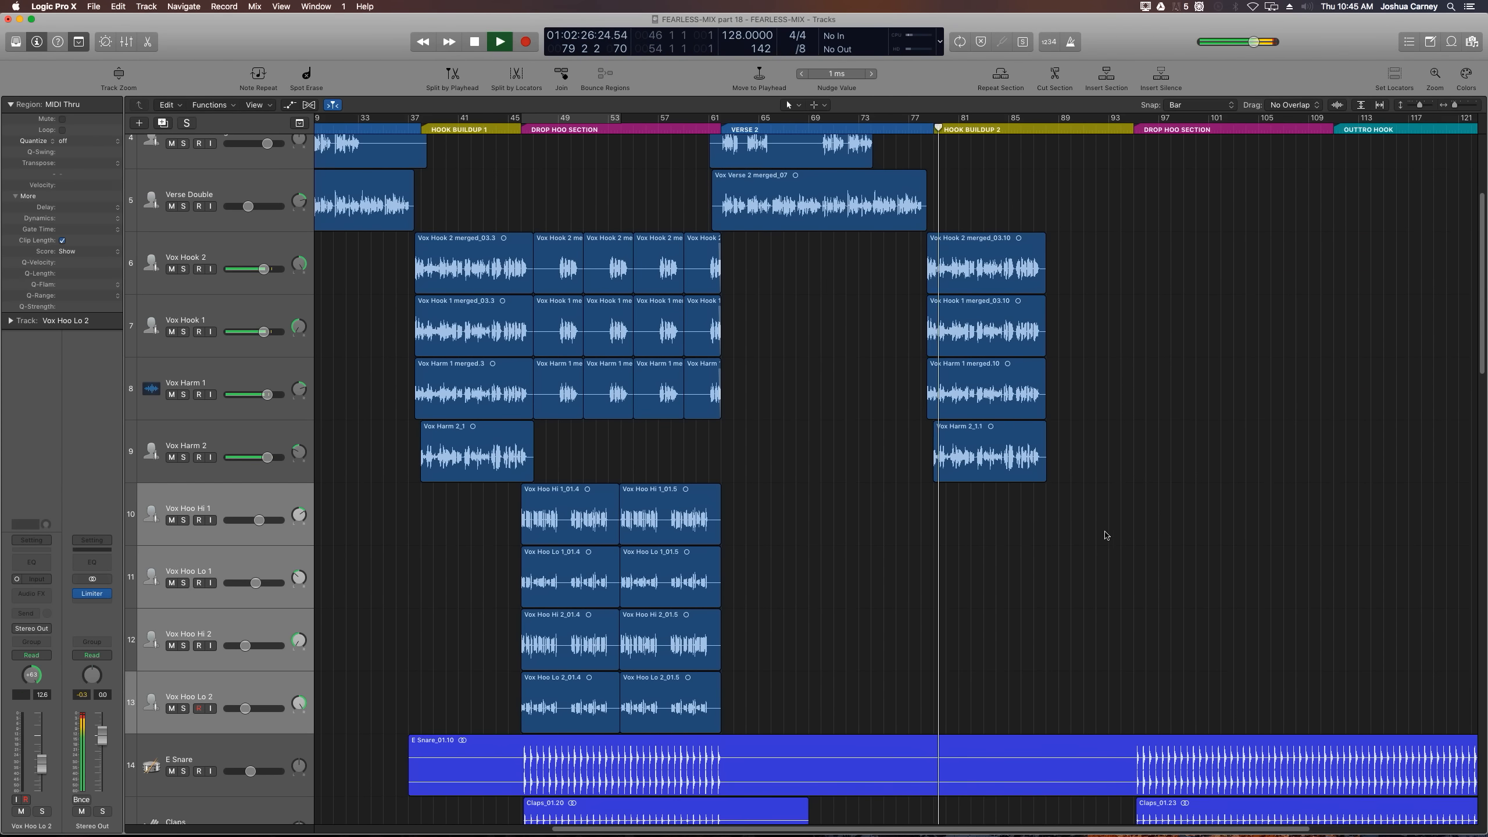
key(super+Right)
key(super+Right)
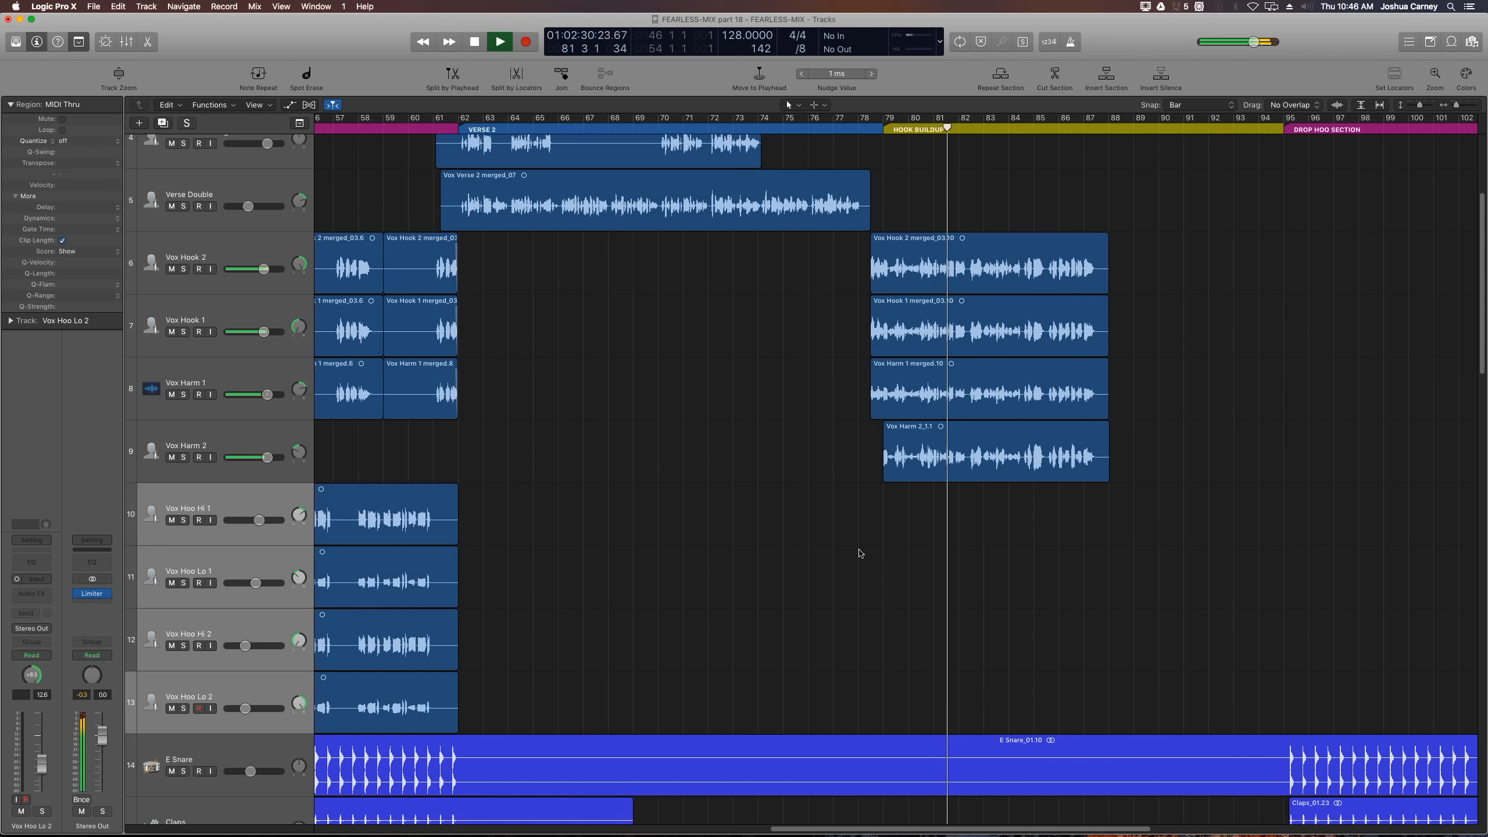
key(space)
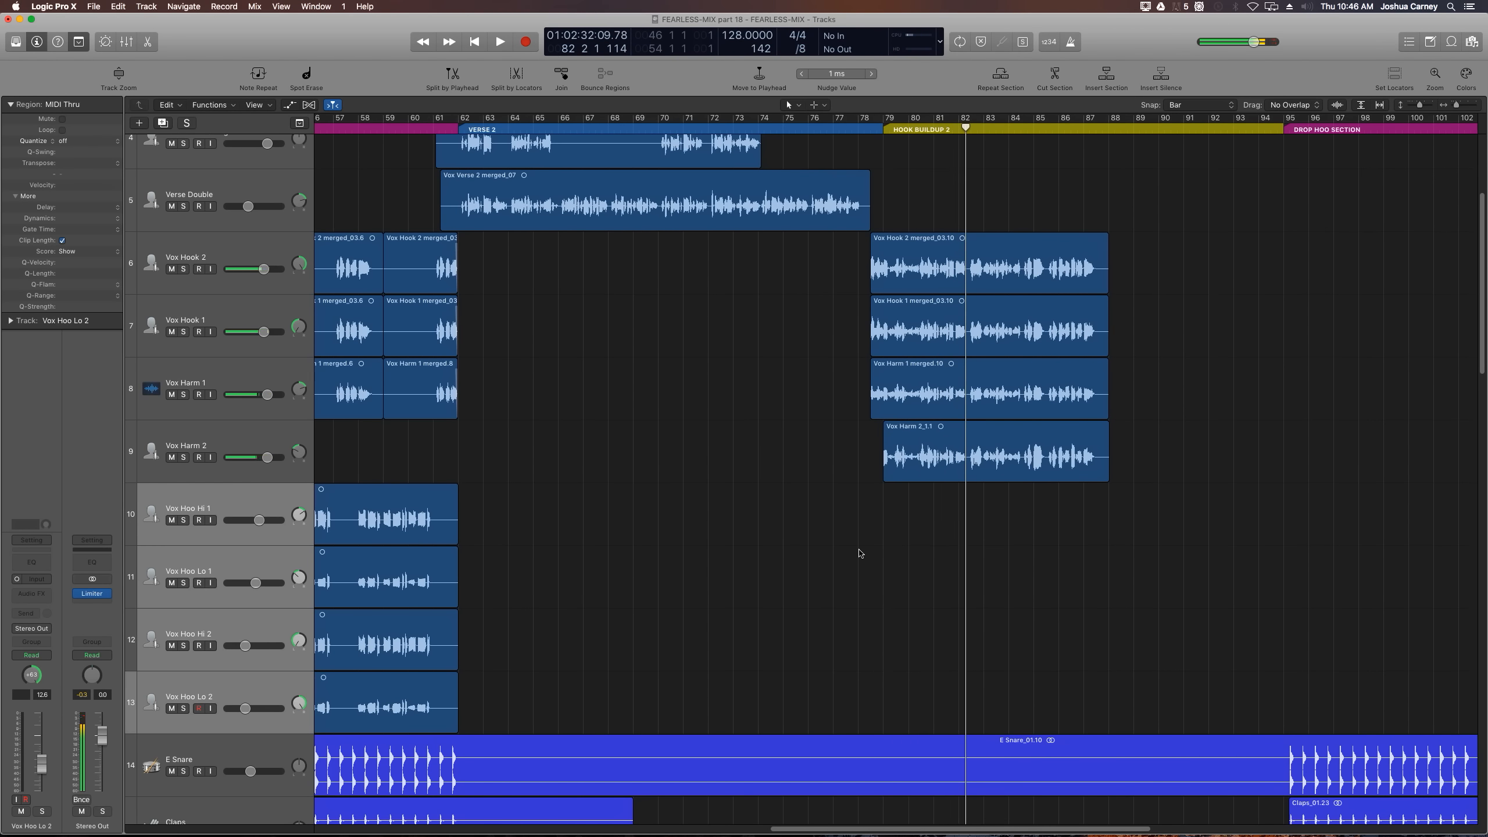
Step: Lower the volume faders of Vox Harm 1 and Vox Harm 2 together in the mixer
key(x)
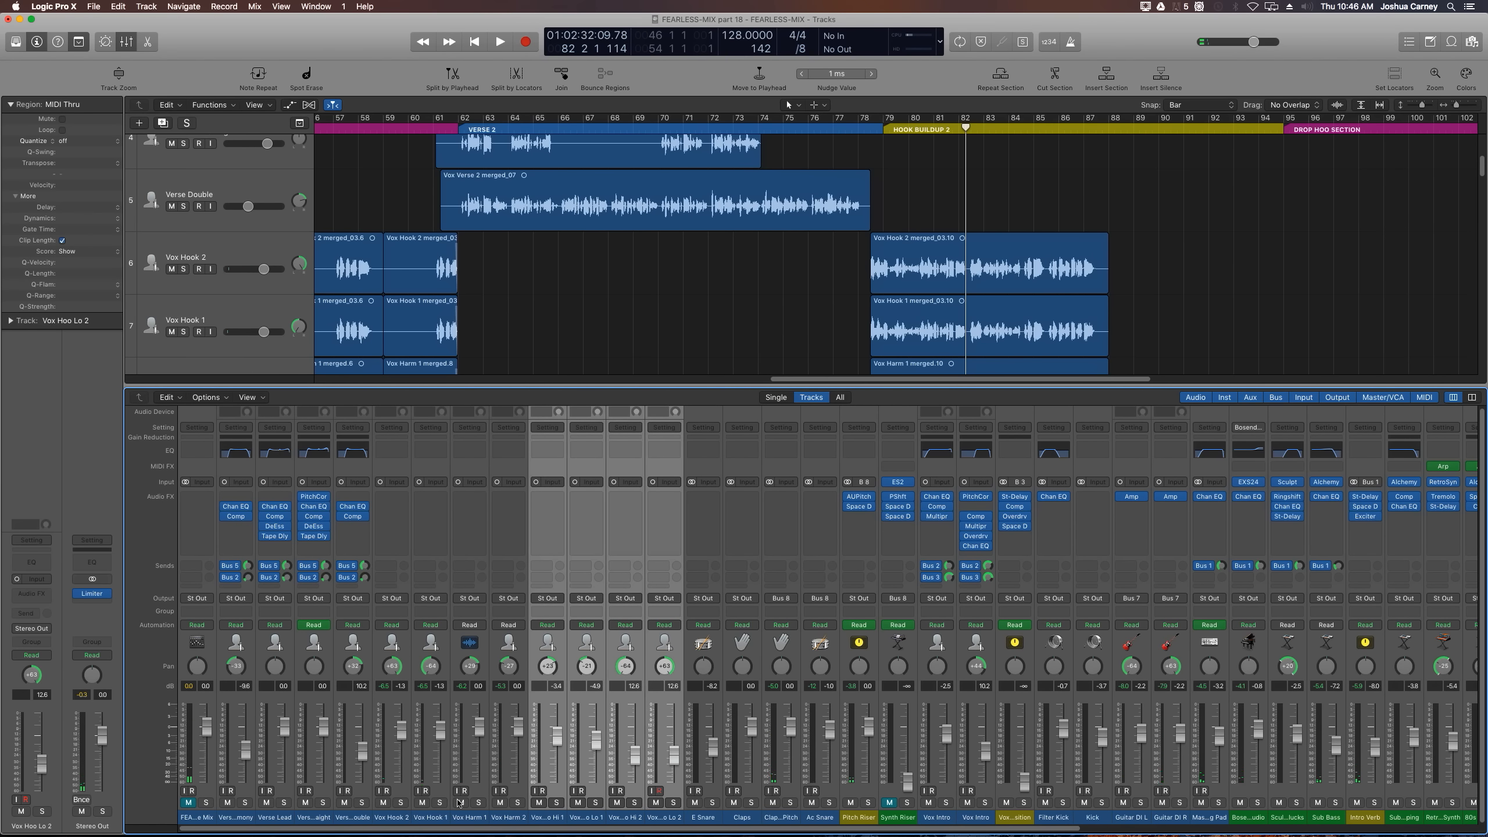
click(471, 818)
shift+click(505, 818)
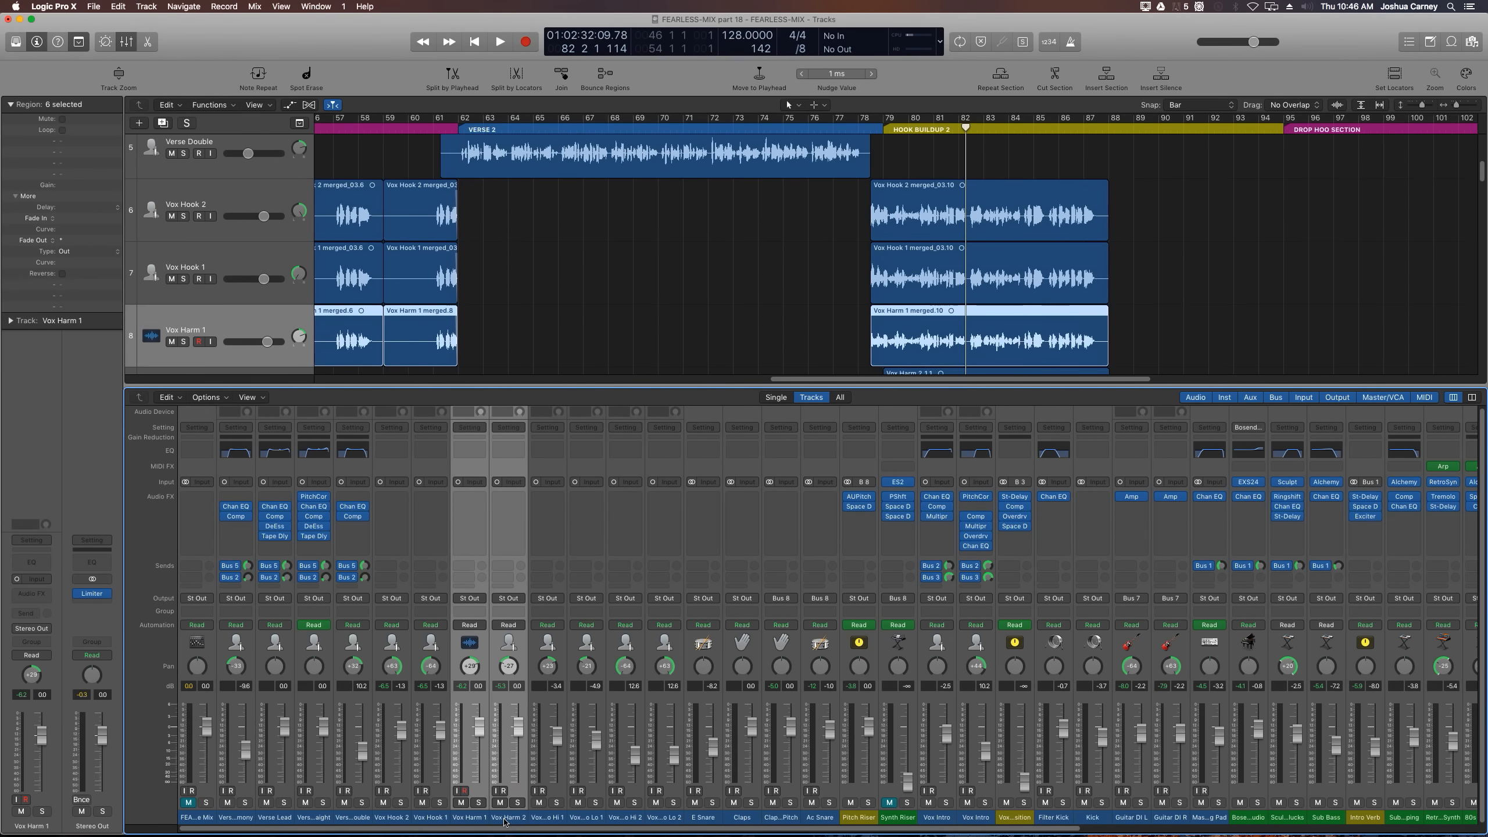
drag(523, 745, 523, 767)
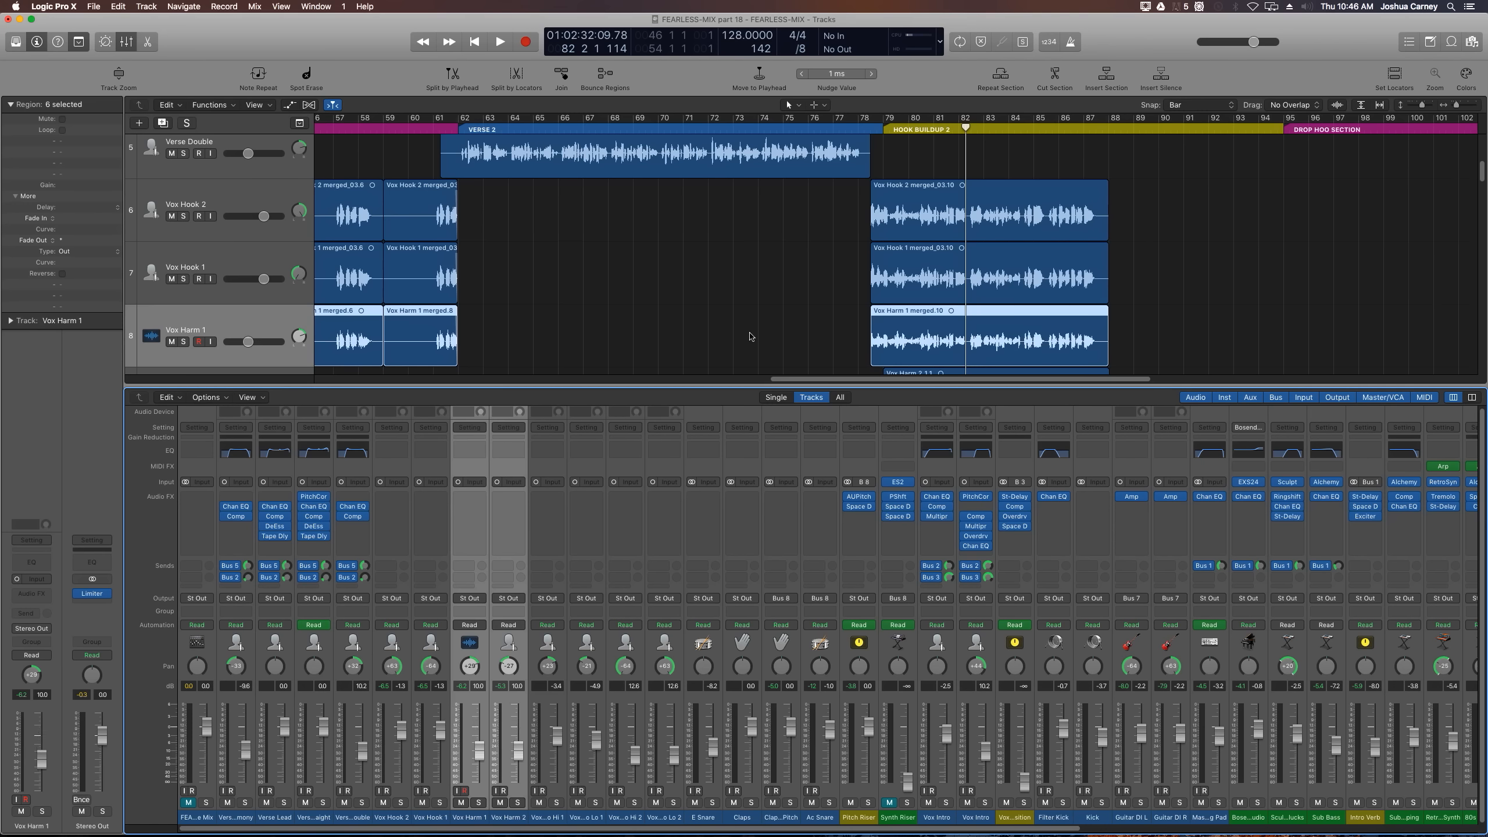
key(x)
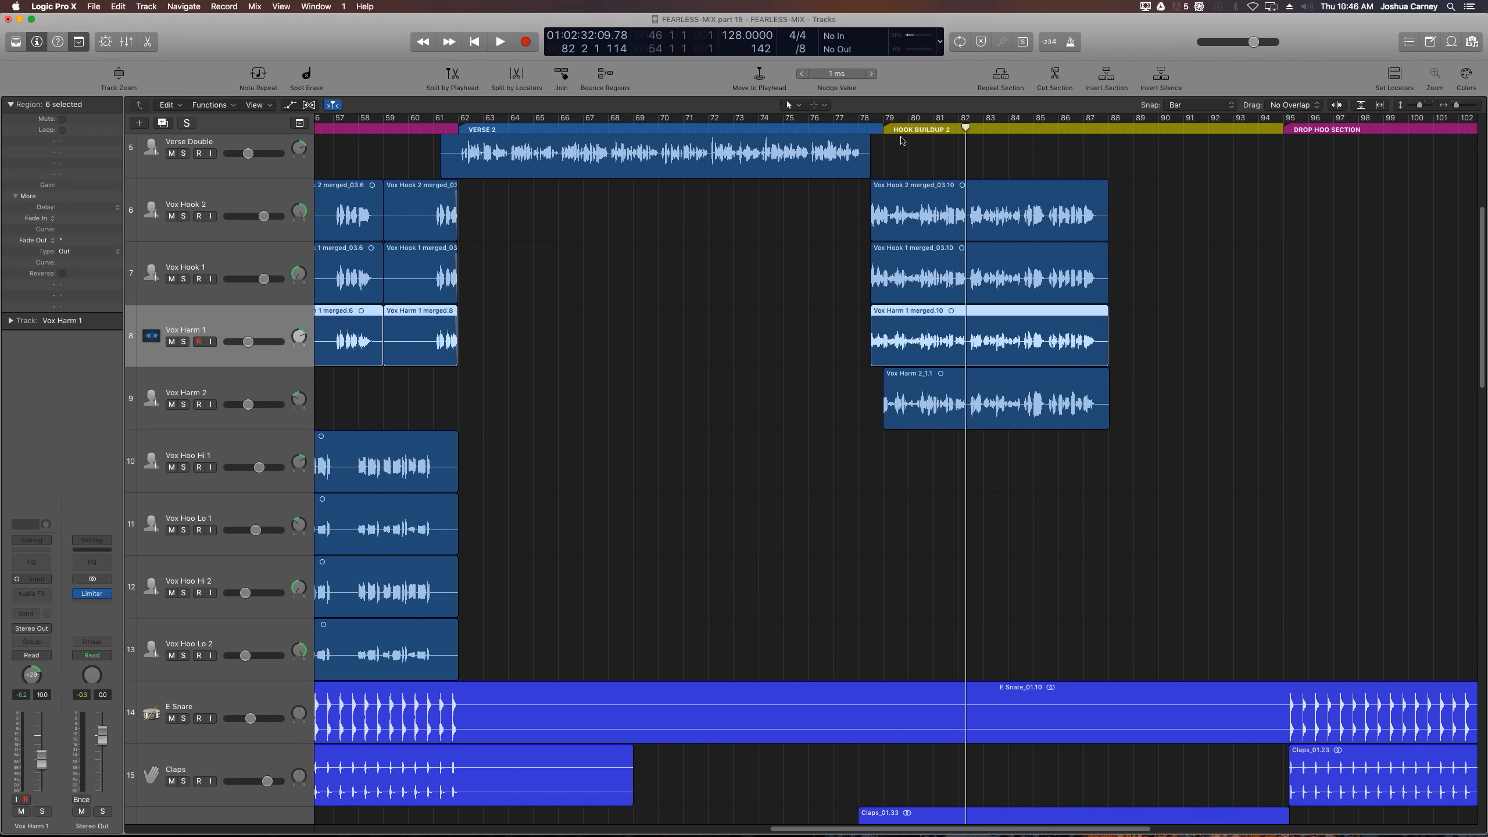
Step: Play Hook Buildup 2 from bar 79 past bar 86 to hear the copied hook and harmony vocals
key(space)
click(782, 337)
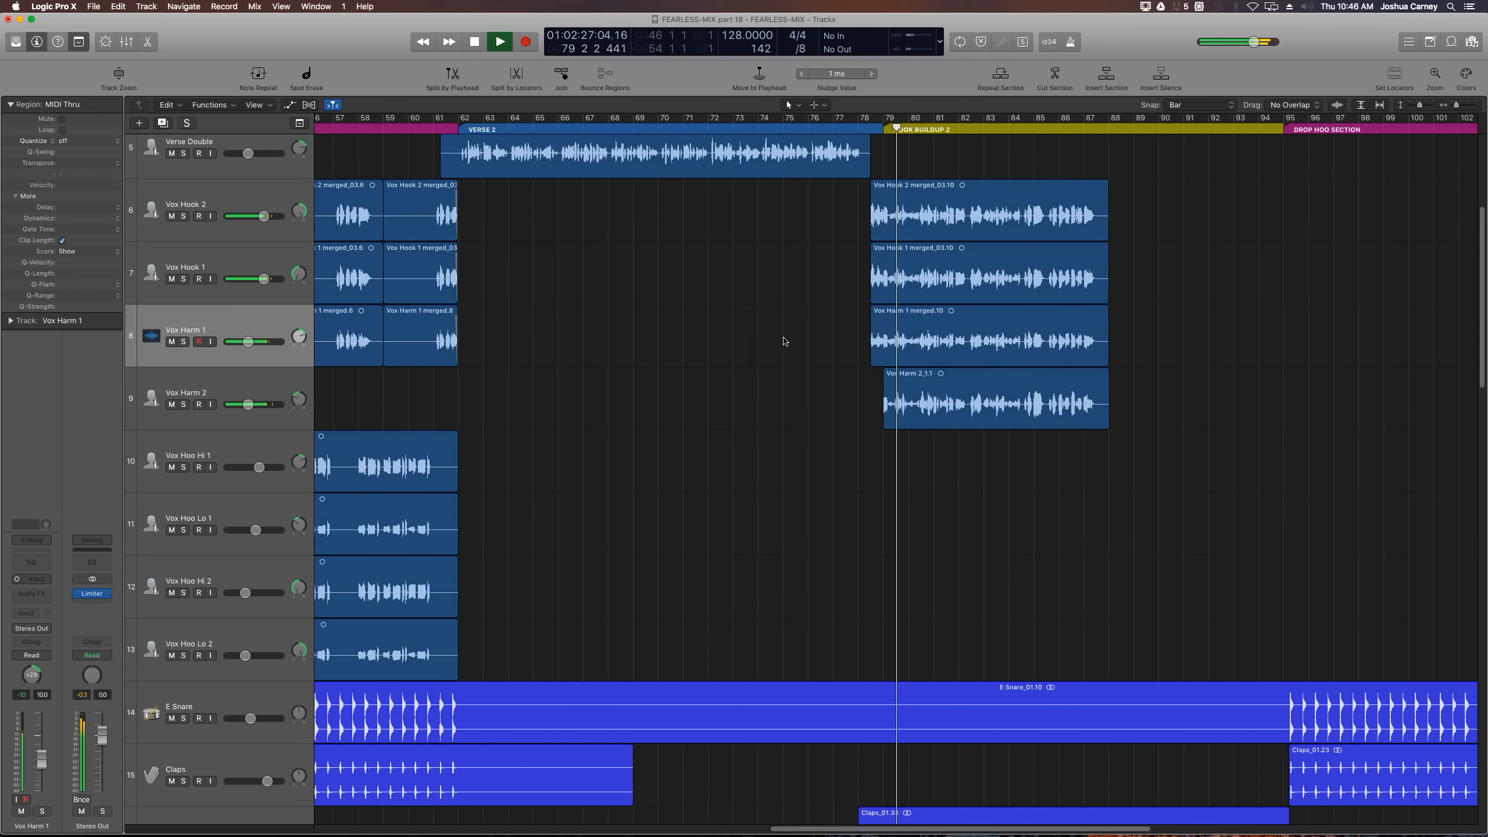
scroll(783, 339, right, 5)
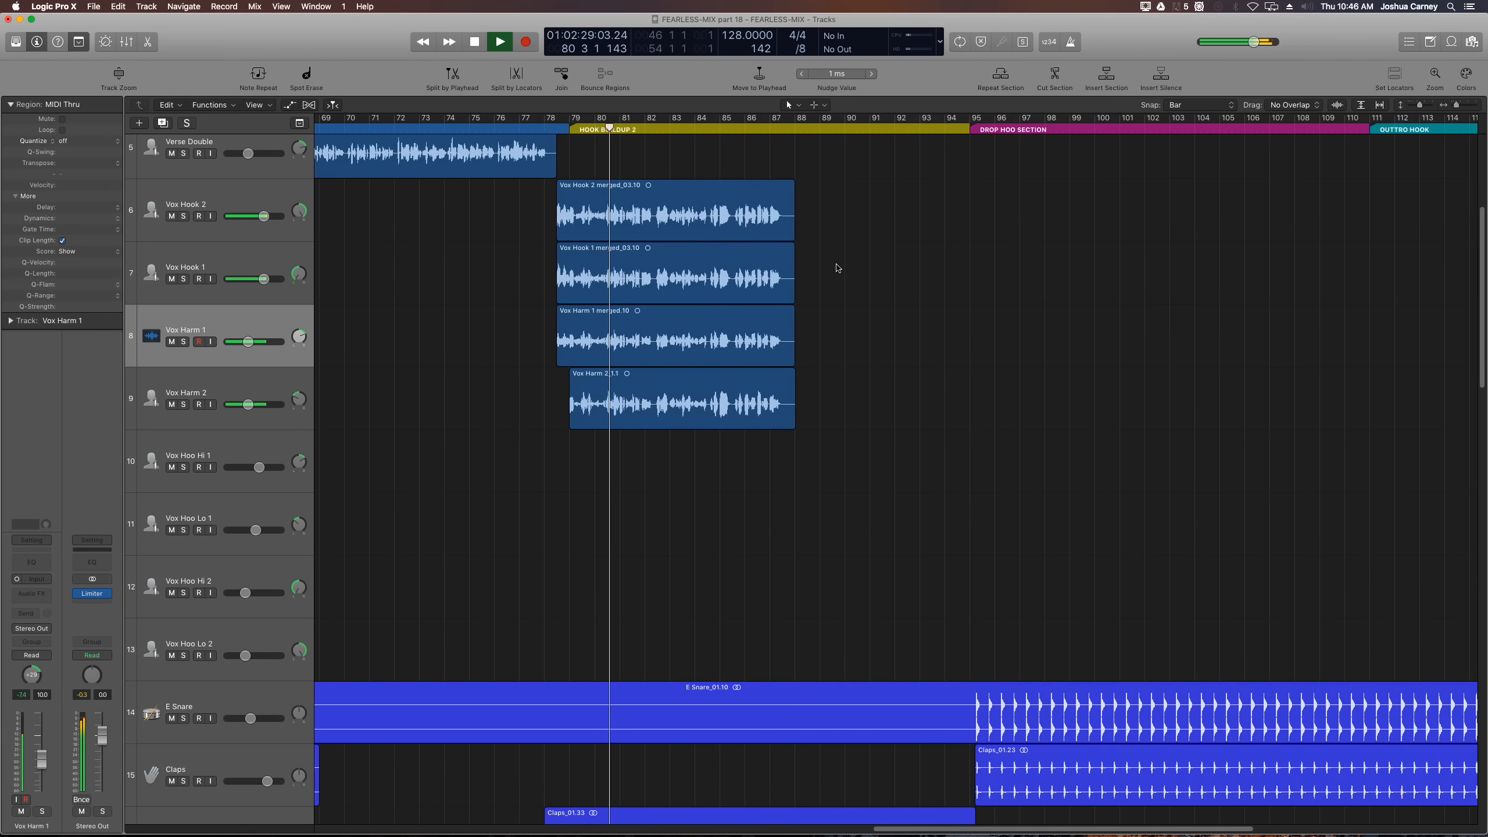
key(super+Right)
key(super+Right)
scroll(849, 266, right, 6)
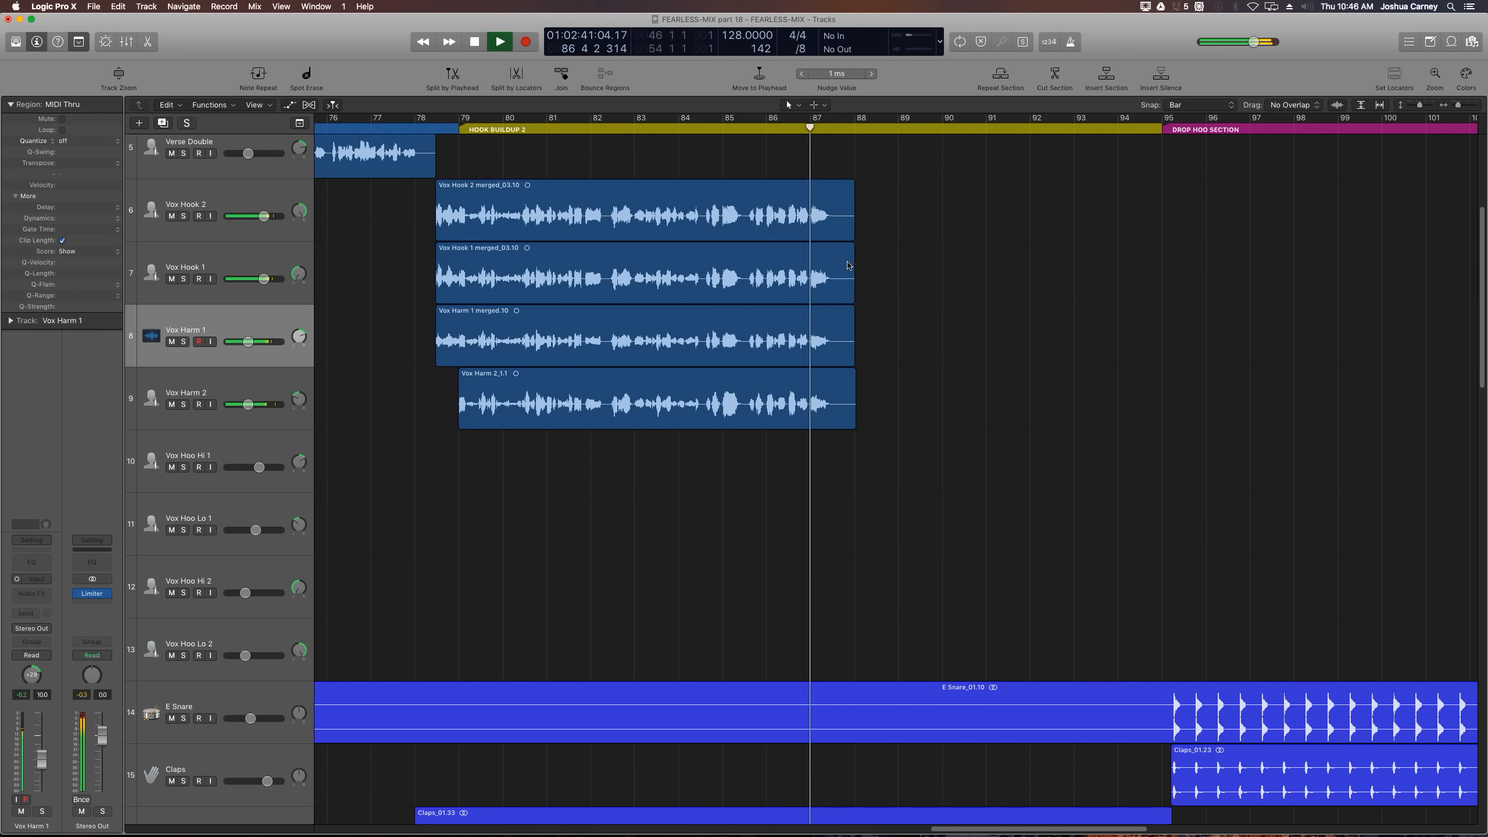
key(space)
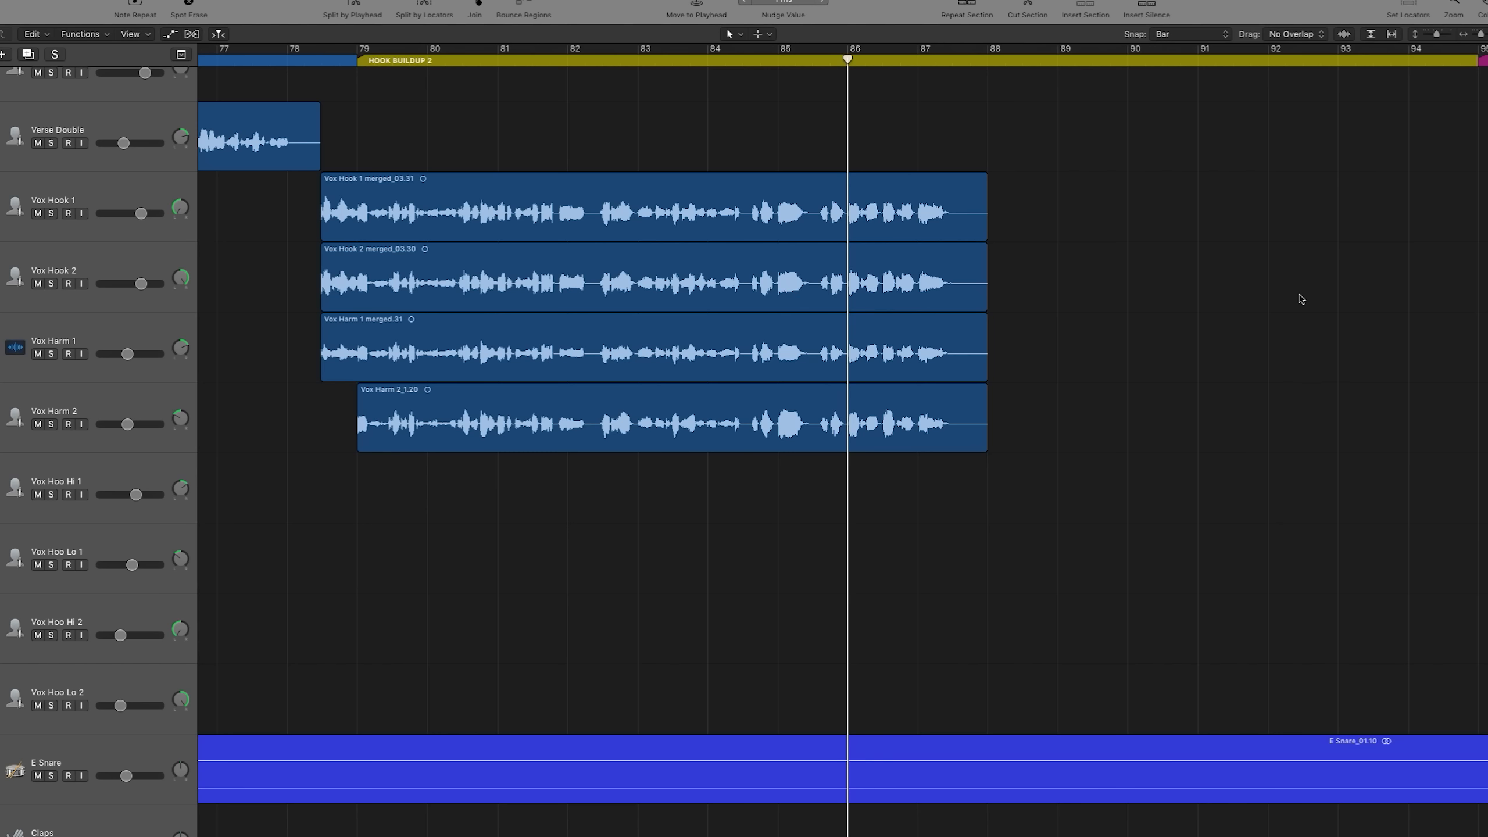
Step: Copy all Vox Hook, Vox Harm and Vox Hoo regions of Hook Buildup 1 and the first drop so that Vox Harm 2 starts at bar 89
click(1189, 35)
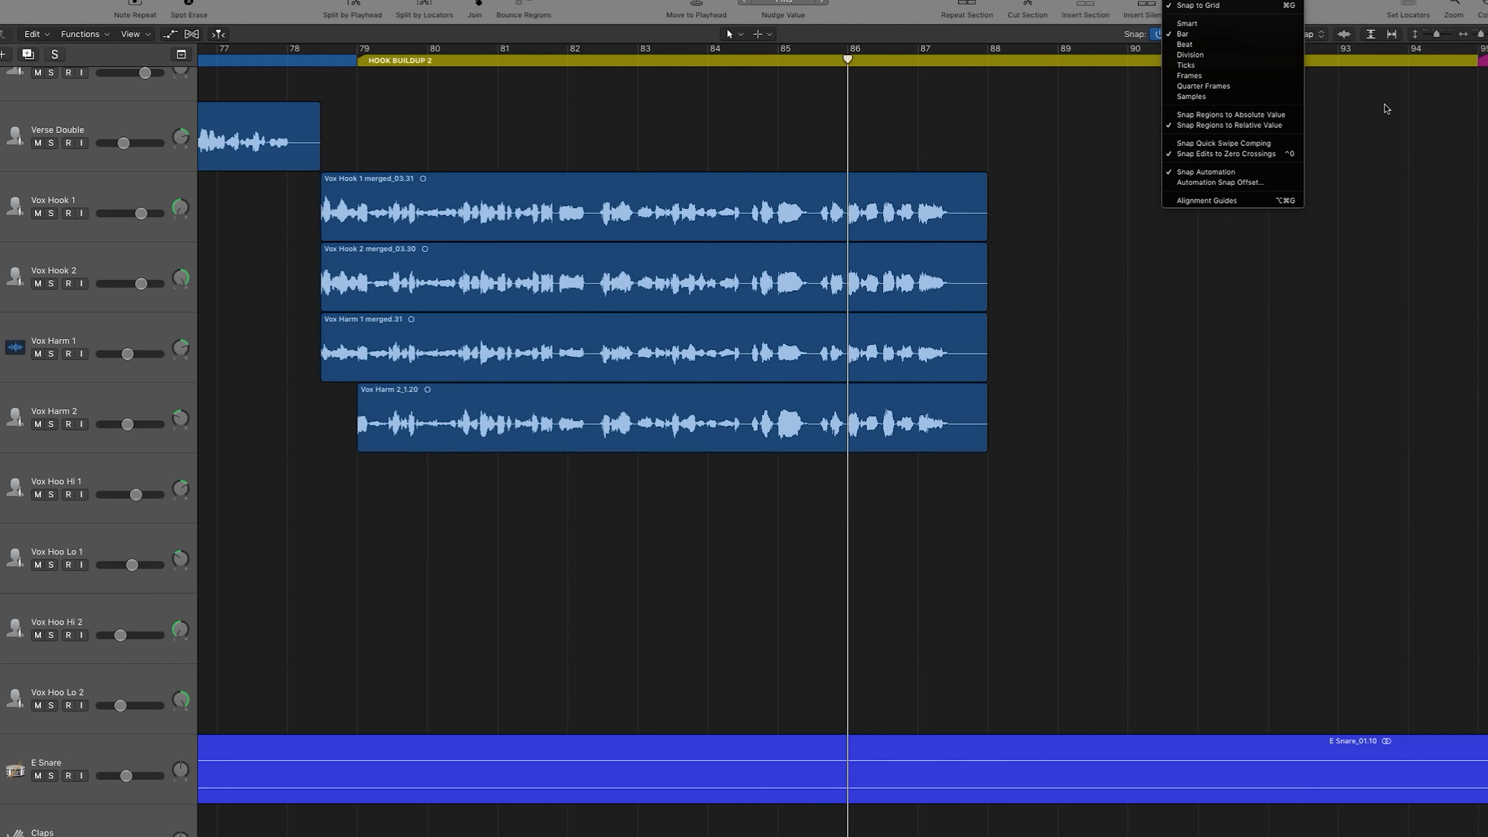
click(1385, 108)
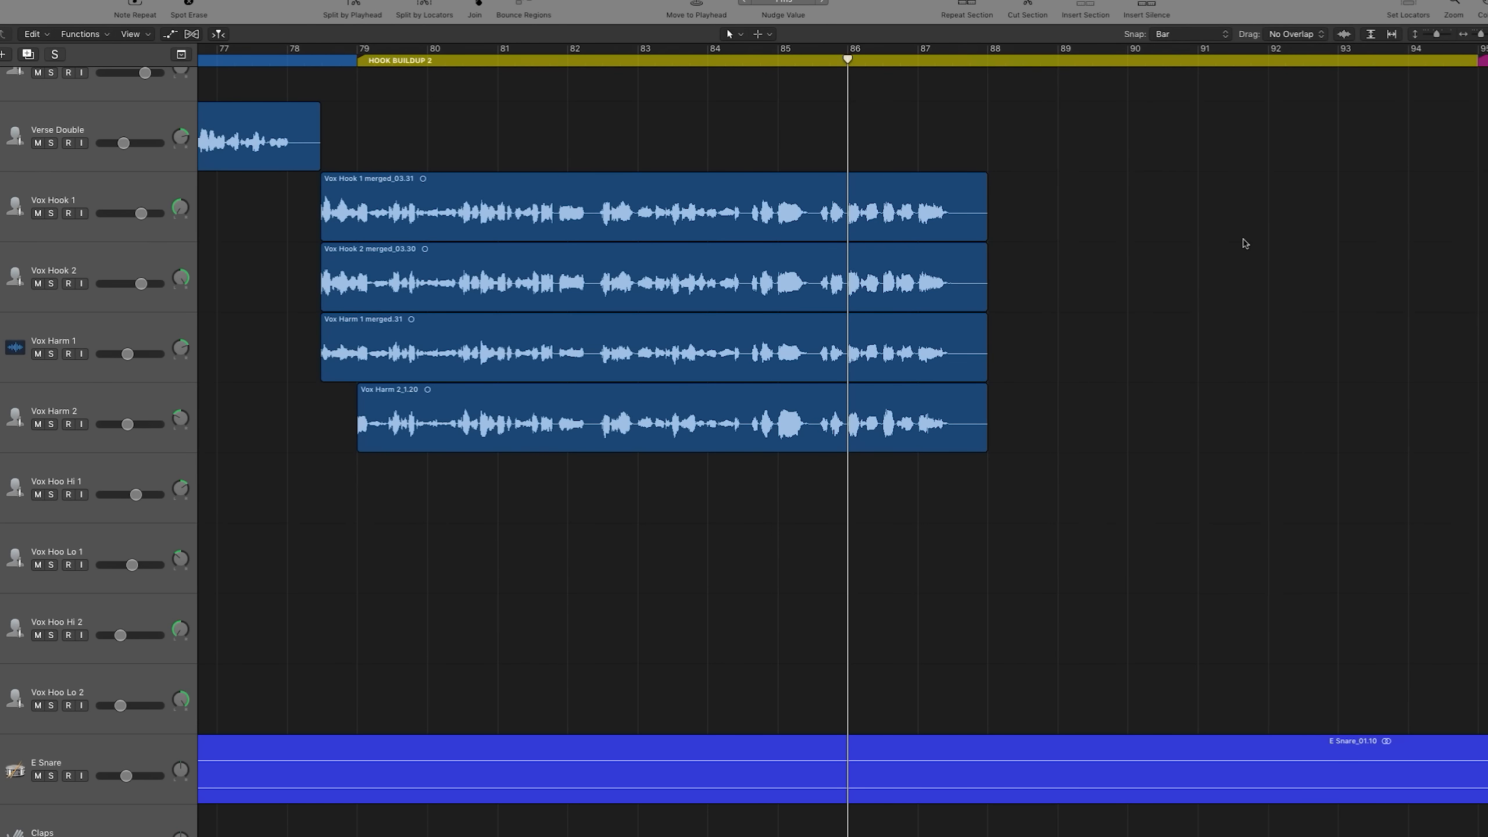
key(super+Left)
key(super+Left)
key(super+Left)
key(super+Left)
key(super+Left)
key(super+Left)
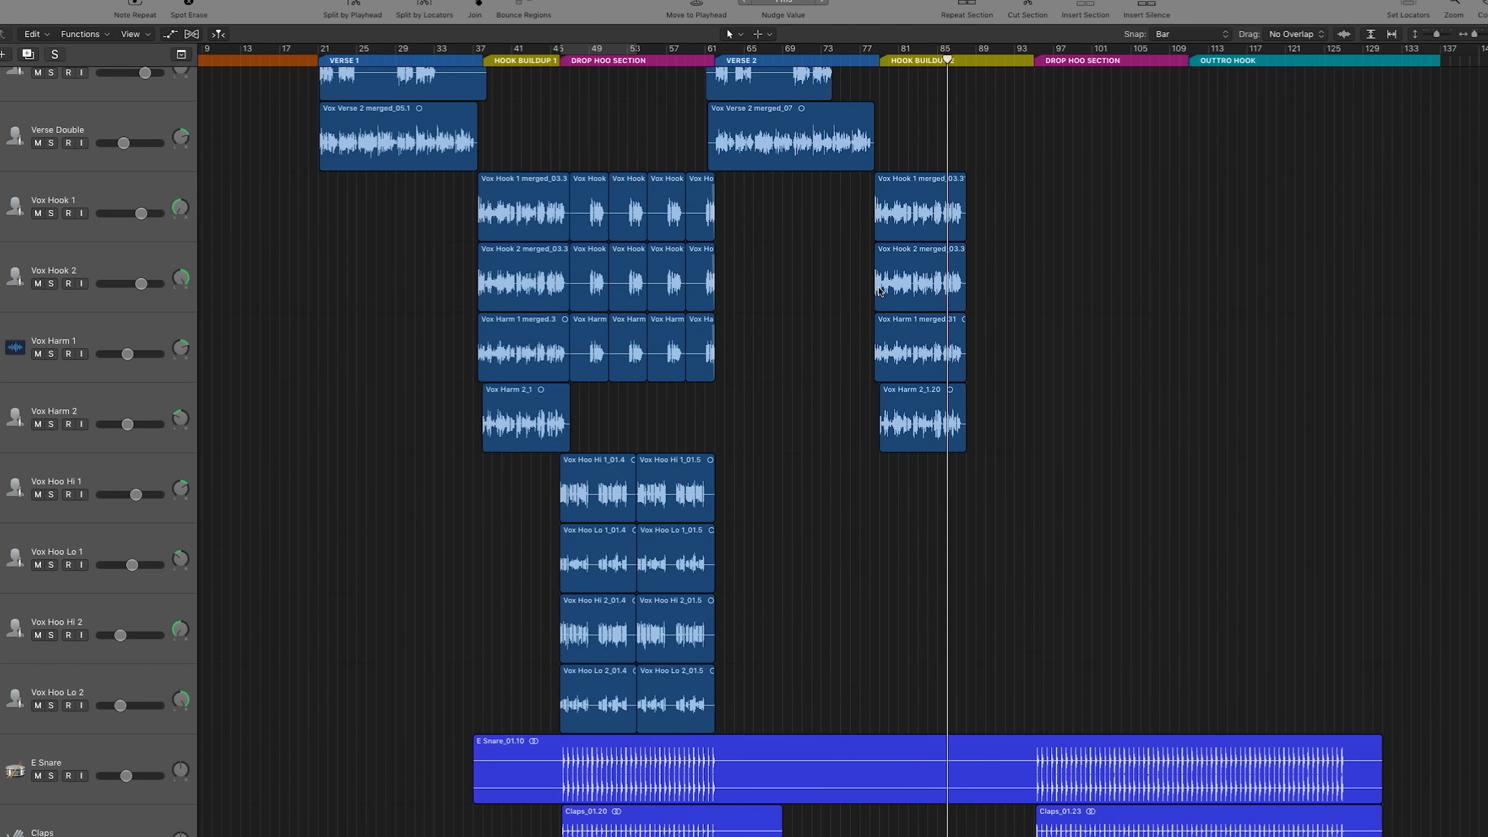
drag(805, 230, 293, 712)
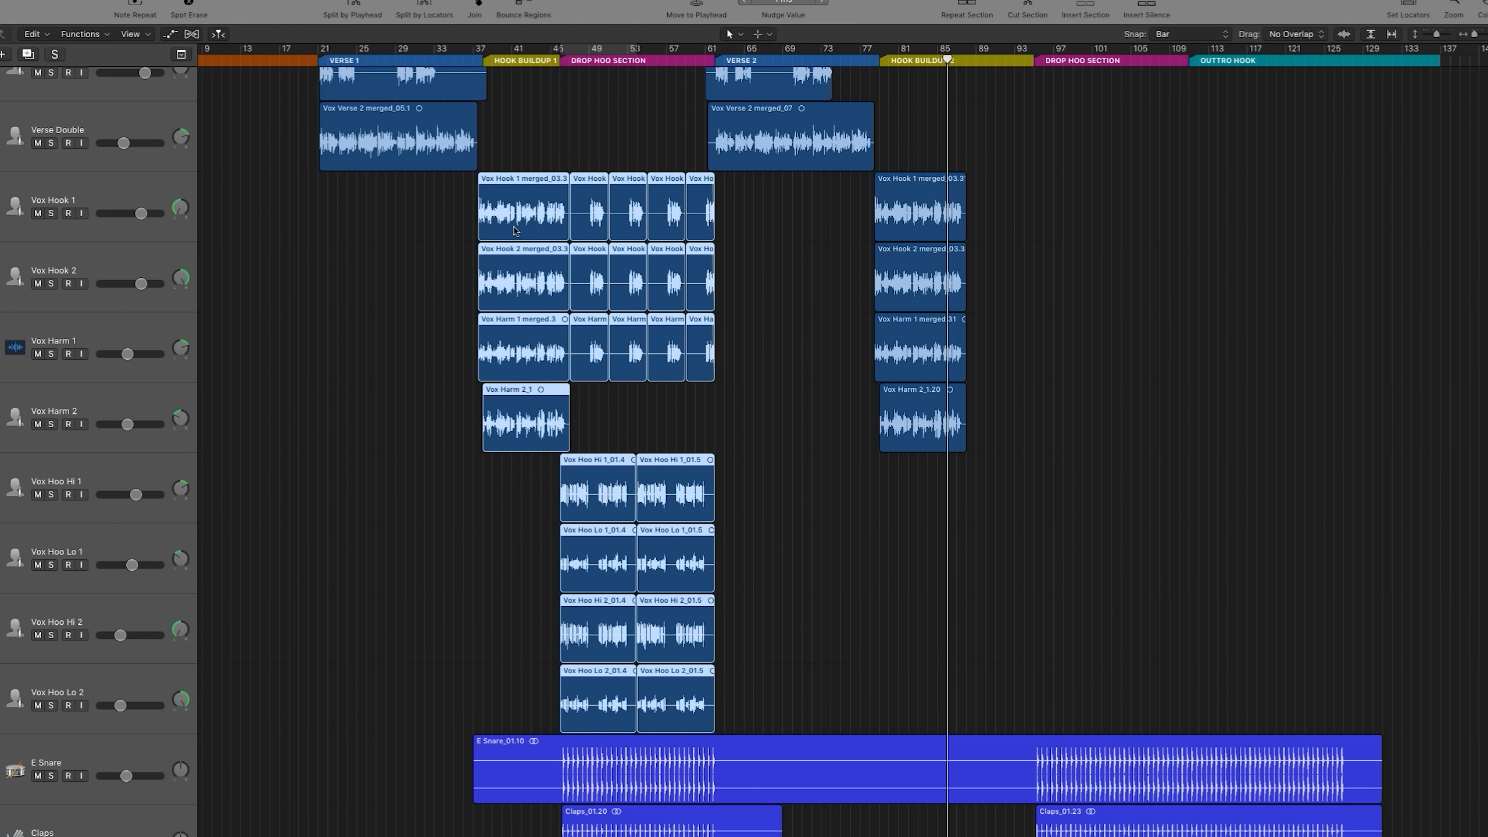
drag(514, 230, 1005, 237)
Step: Move the copied vocal regions two bars earlier so that Vox Harm 2 starts at bar 87
key(super+Right)
key(super+Right)
key(super+Right)
key(super+Right)
key(super+Right)
key(super+Right)
key(super+Right)
key(super+Right)
key(super+Right)
key(super+Right)
key(super+Right)
key(super+Right)
key(super+Right)
key(super+Right)
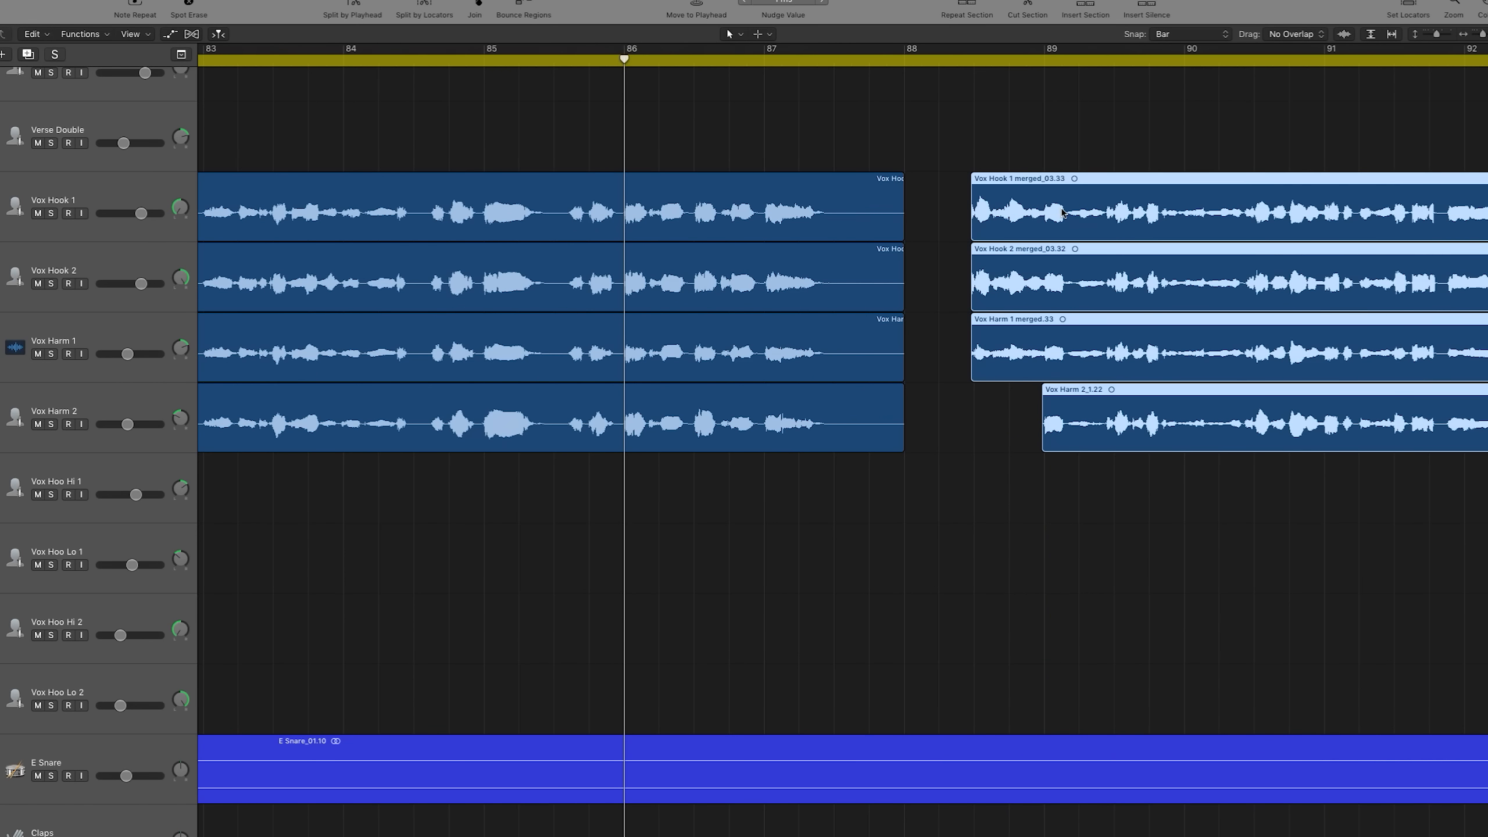
drag(1062, 212, 689, 220)
click(703, 580)
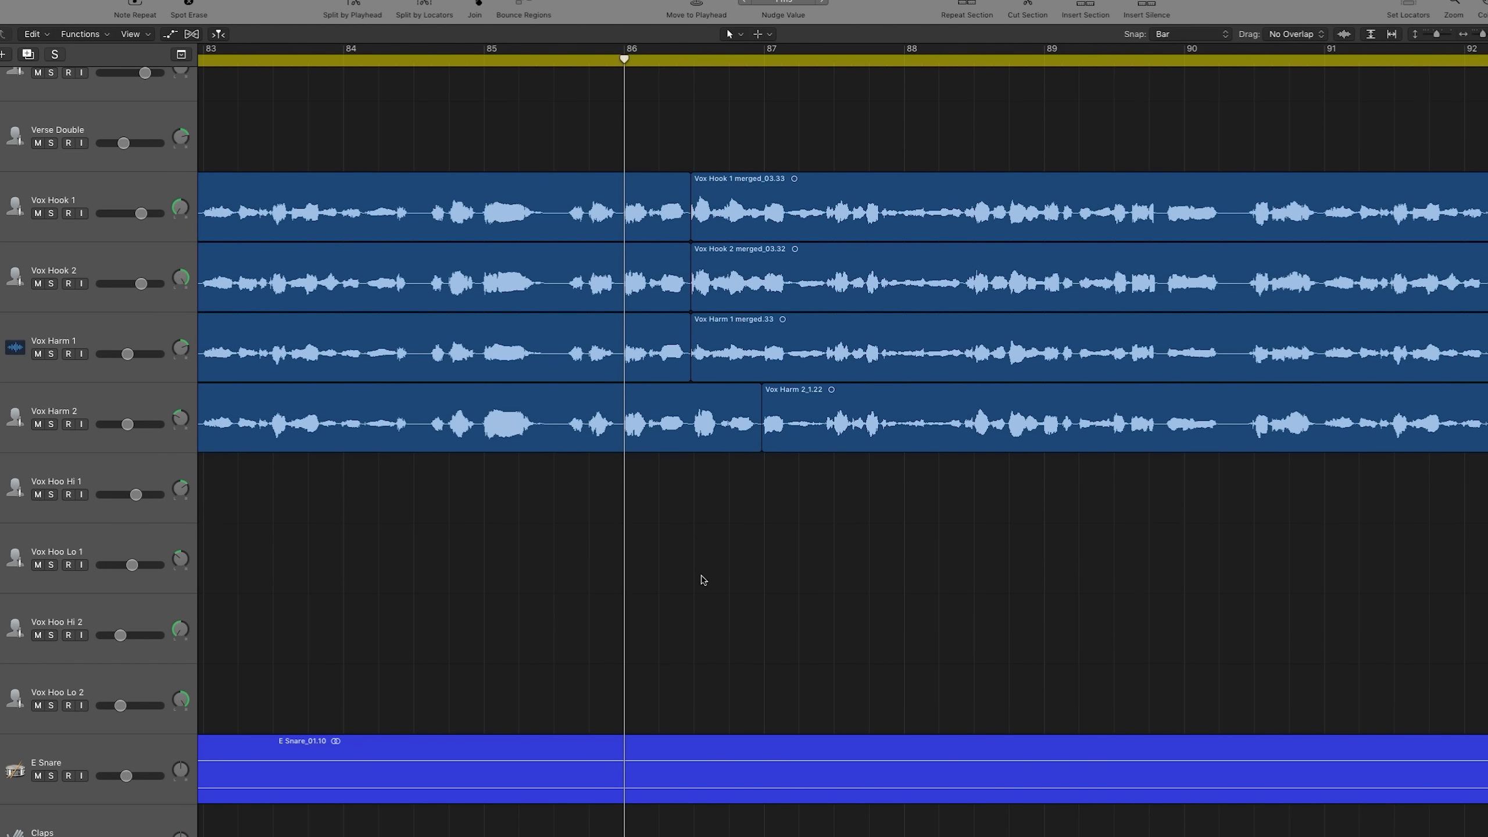
Step: Turn off grid snapping and shorten the earlier Vox Harm 2 region to end level with the Vox Hook region boundary, just before 86 3
key(super+Right)
key(super+Right)
key(super+Right)
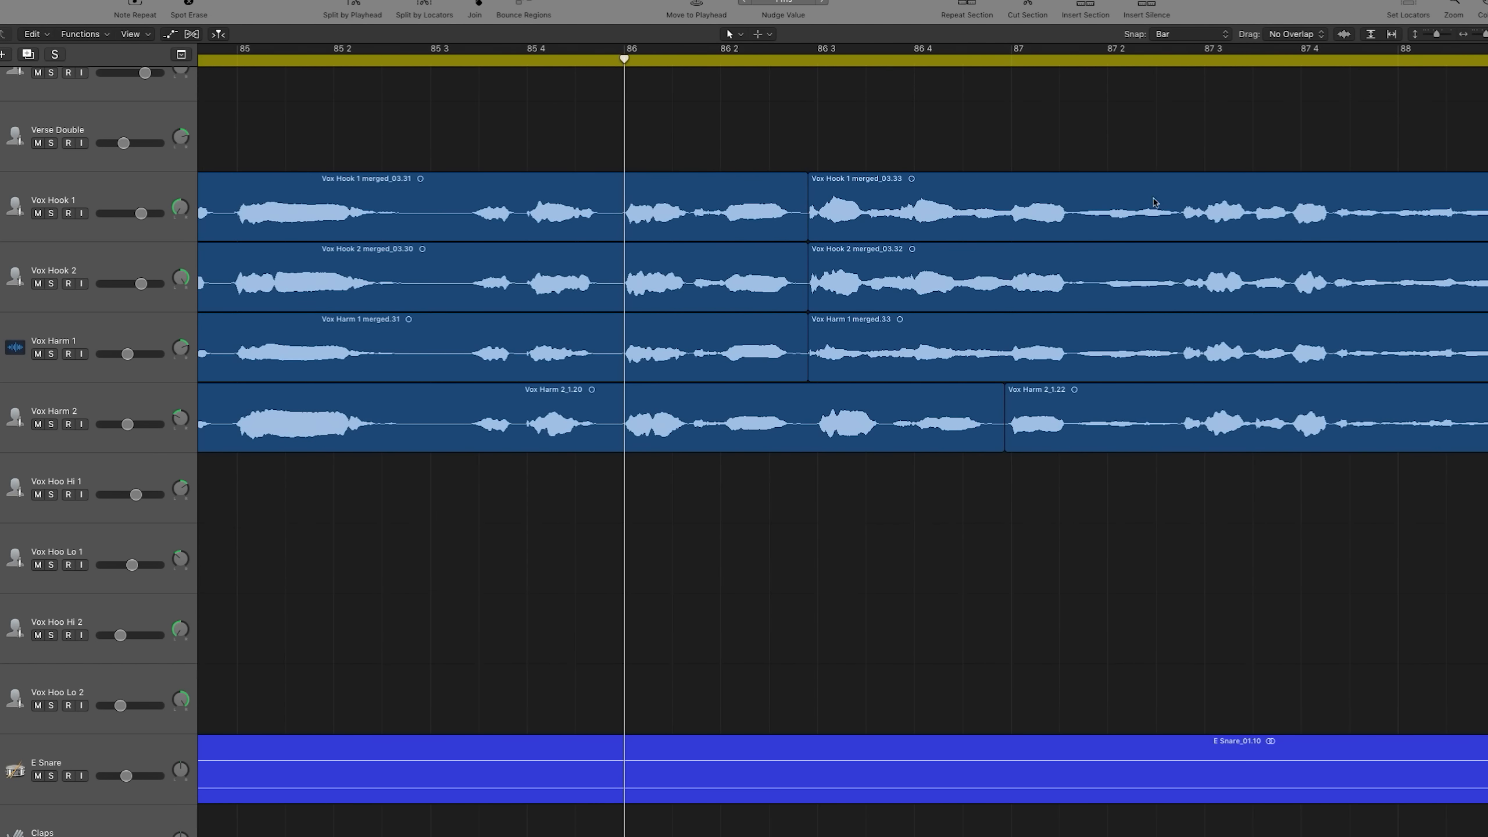
click(1159, 34)
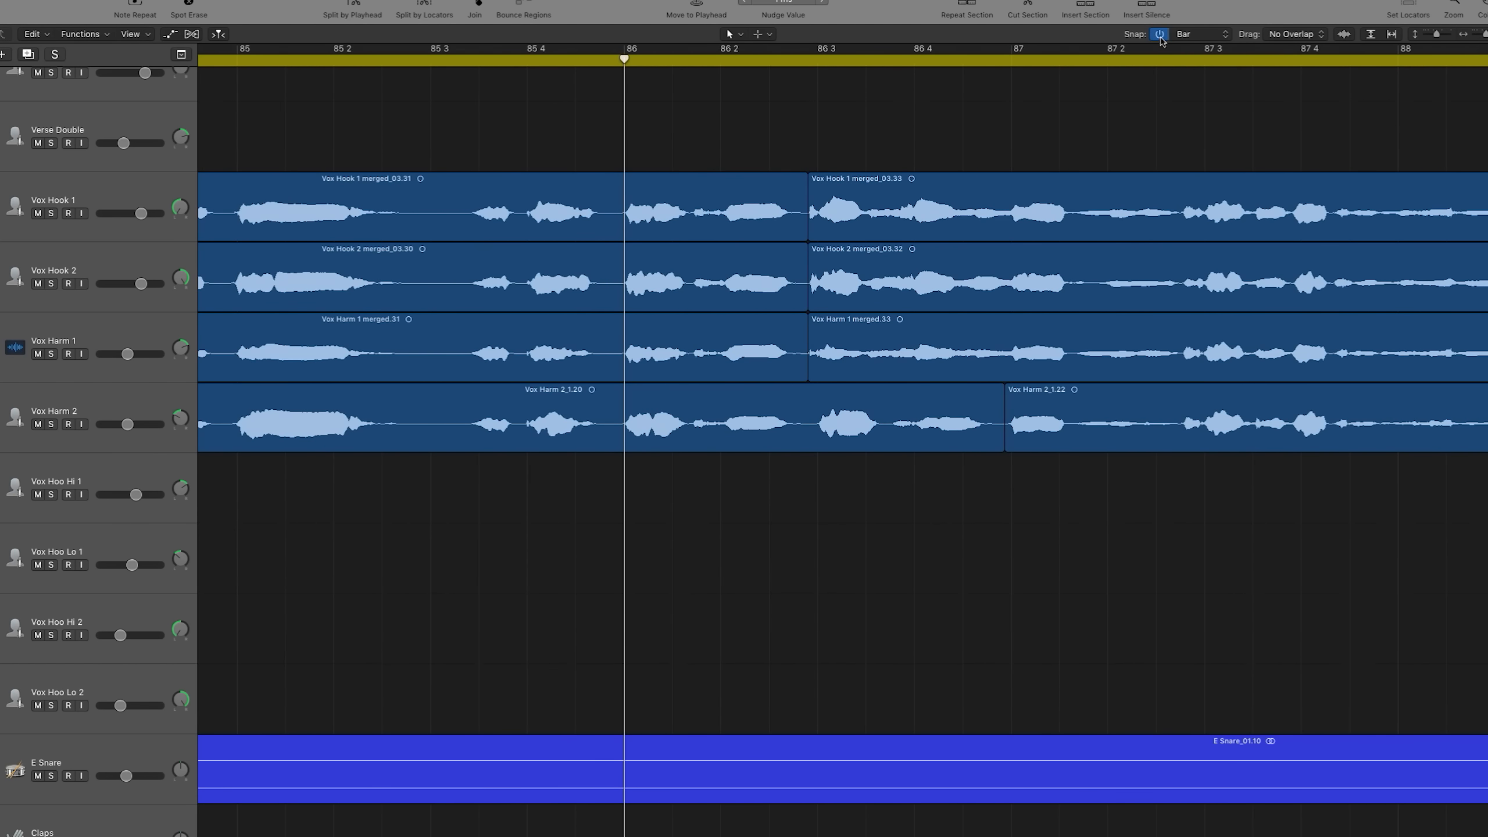
mouse_move(1006, 451)
mouse_down()
mouse_move(791, 482)
mouse_move(805, 483)
mouse_up()
mouse_move(837, 414)
mouse_down()
mouse_move(829, 213)
mouse_move(745, 234)
mouse_up()
click(839, 128)
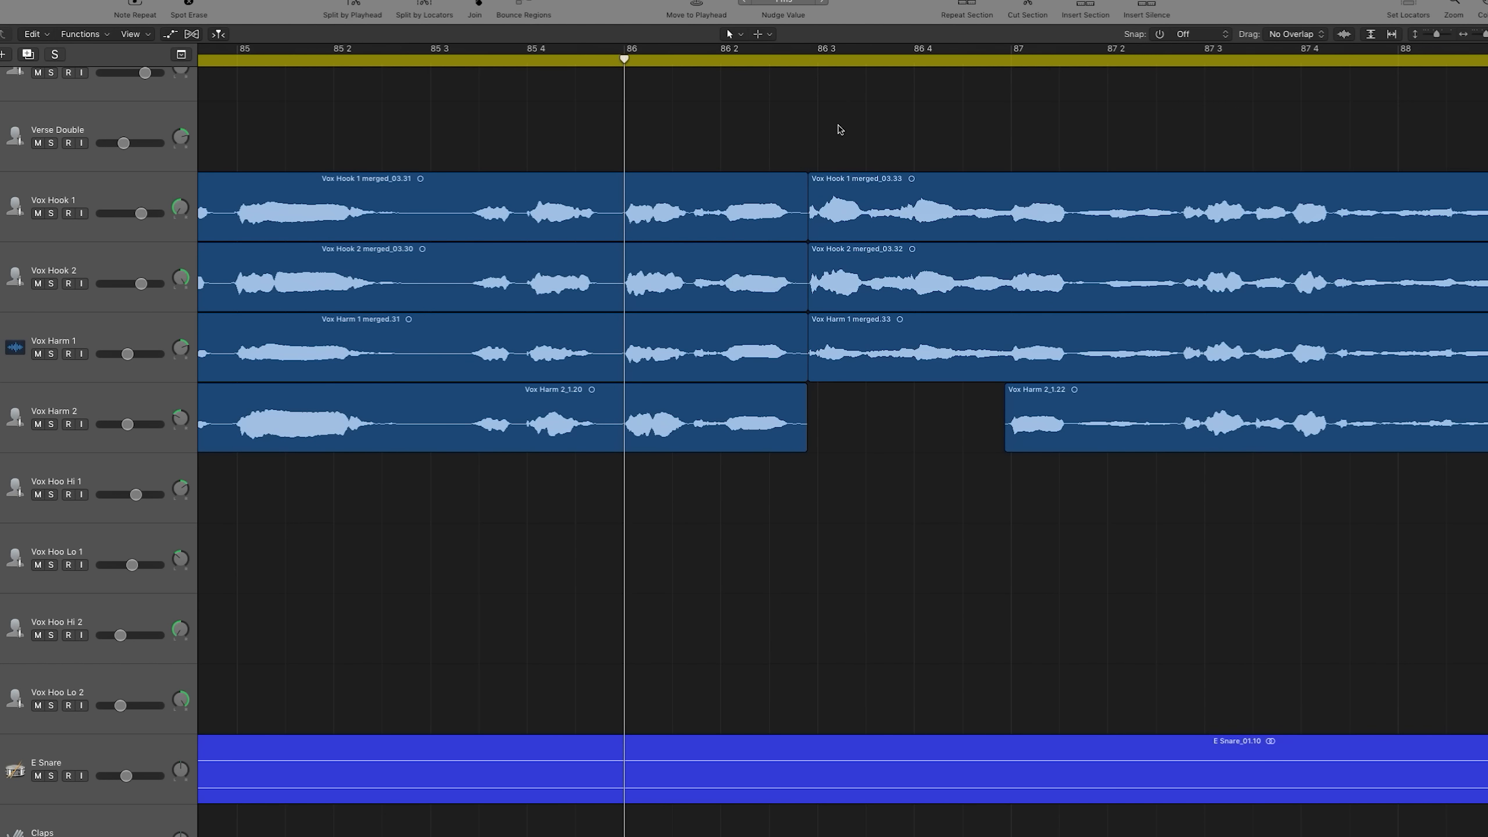
Step: Cut the short quiet stretch just before 86 3 from the Vox Hook and Vox Harm regions, including the leftover slivers before the later regions
click(815, 61)
key(super+Right)
key(super+Right)
key(super+Right)
key(super+Right)
key(super+Right)
key(super+Right)
key(super+Right)
drag(601, 129, 631, 398)
drag(626, 212, 707, 436)
key(Delete)
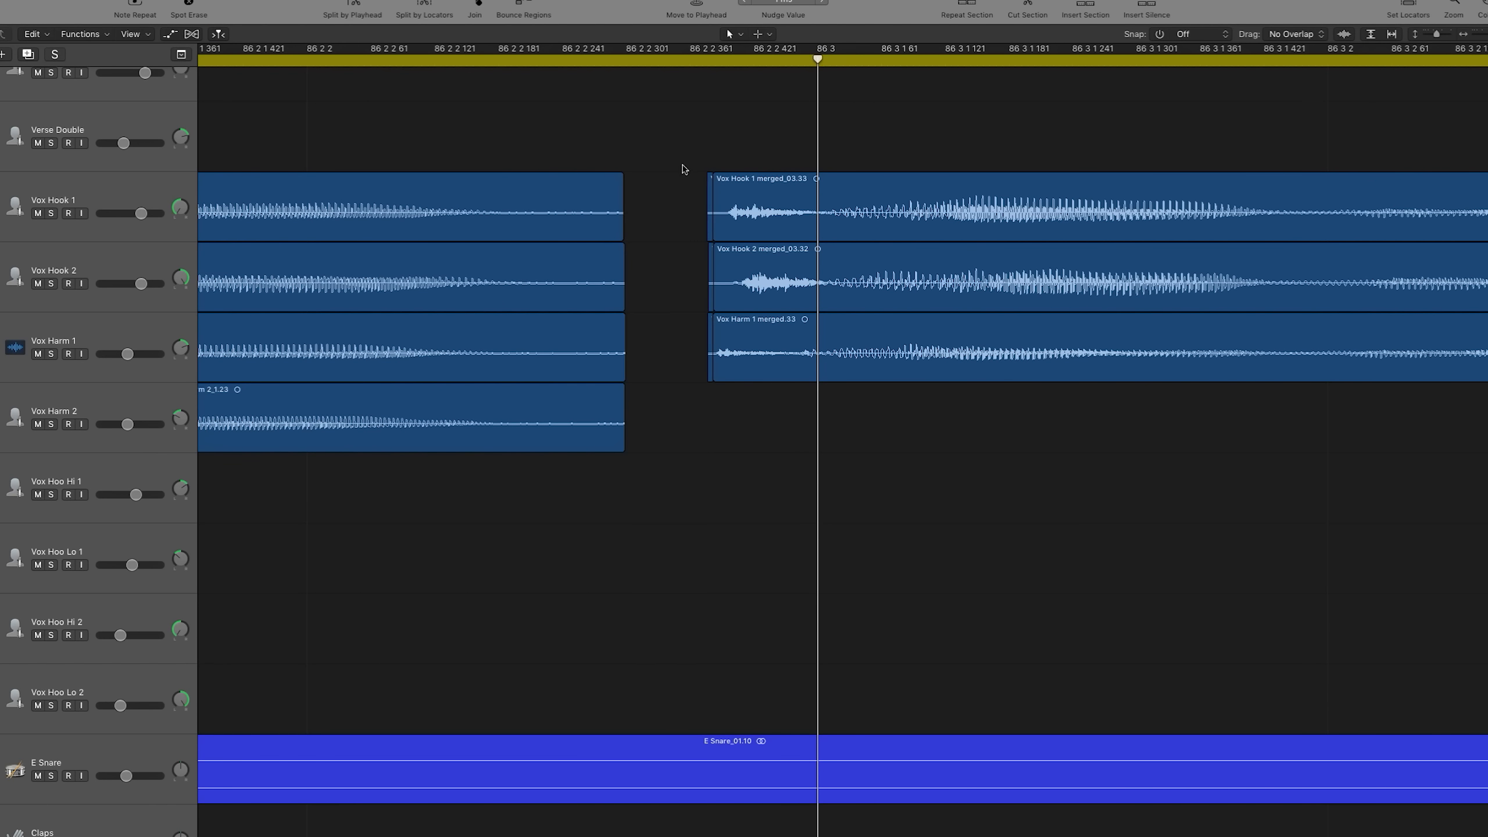
drag(683, 169, 710, 346)
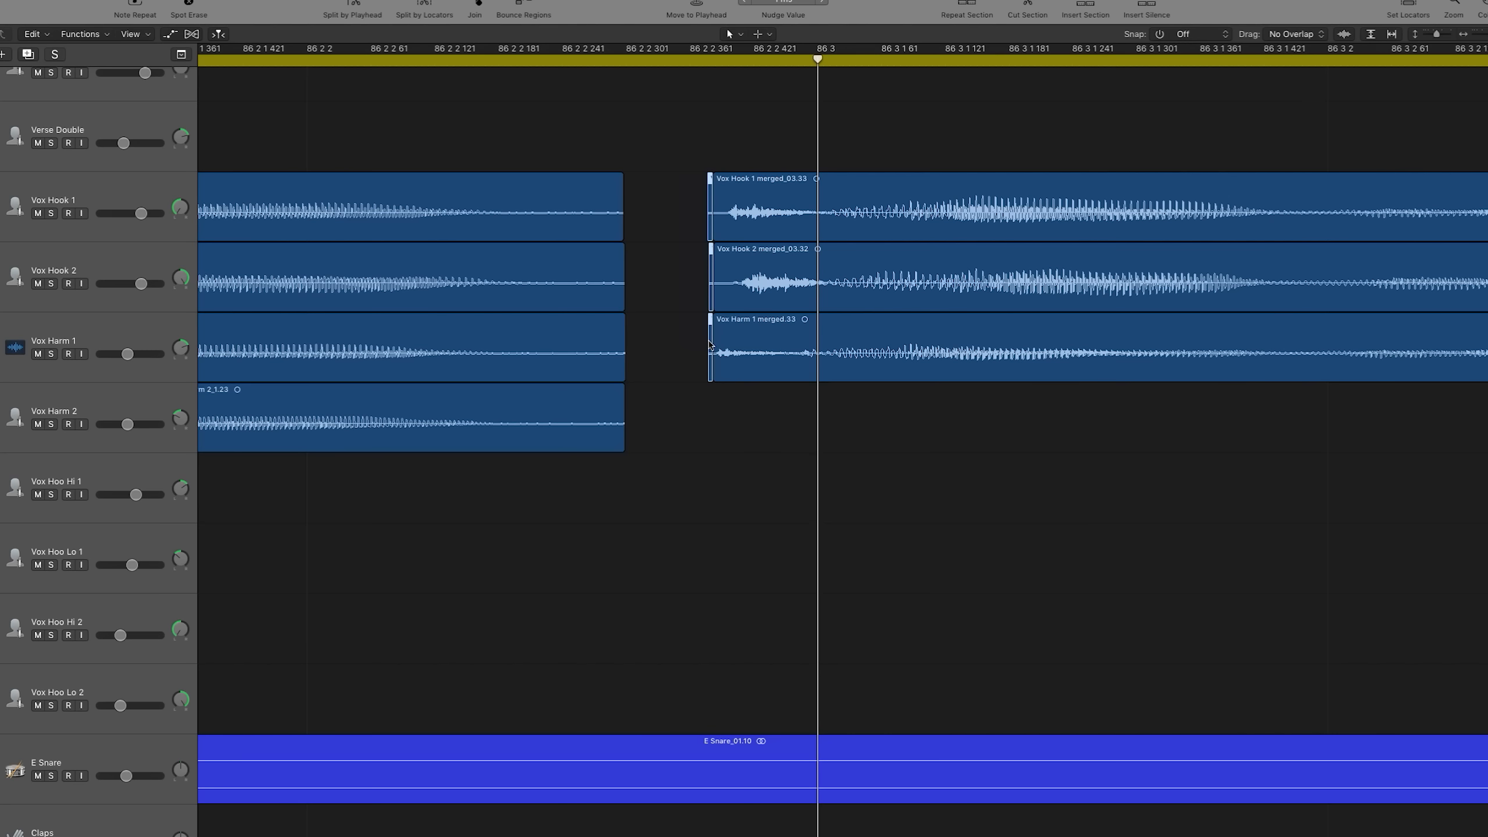
key(Delete)
Step: Extend the ends of the earlier Vox Hook and Vox Harm regions slightly into the gap and give all four a short fade-out
drag(671, 210, 663, 443)
click(703, 336)
drag(687, 221, 721, 426)
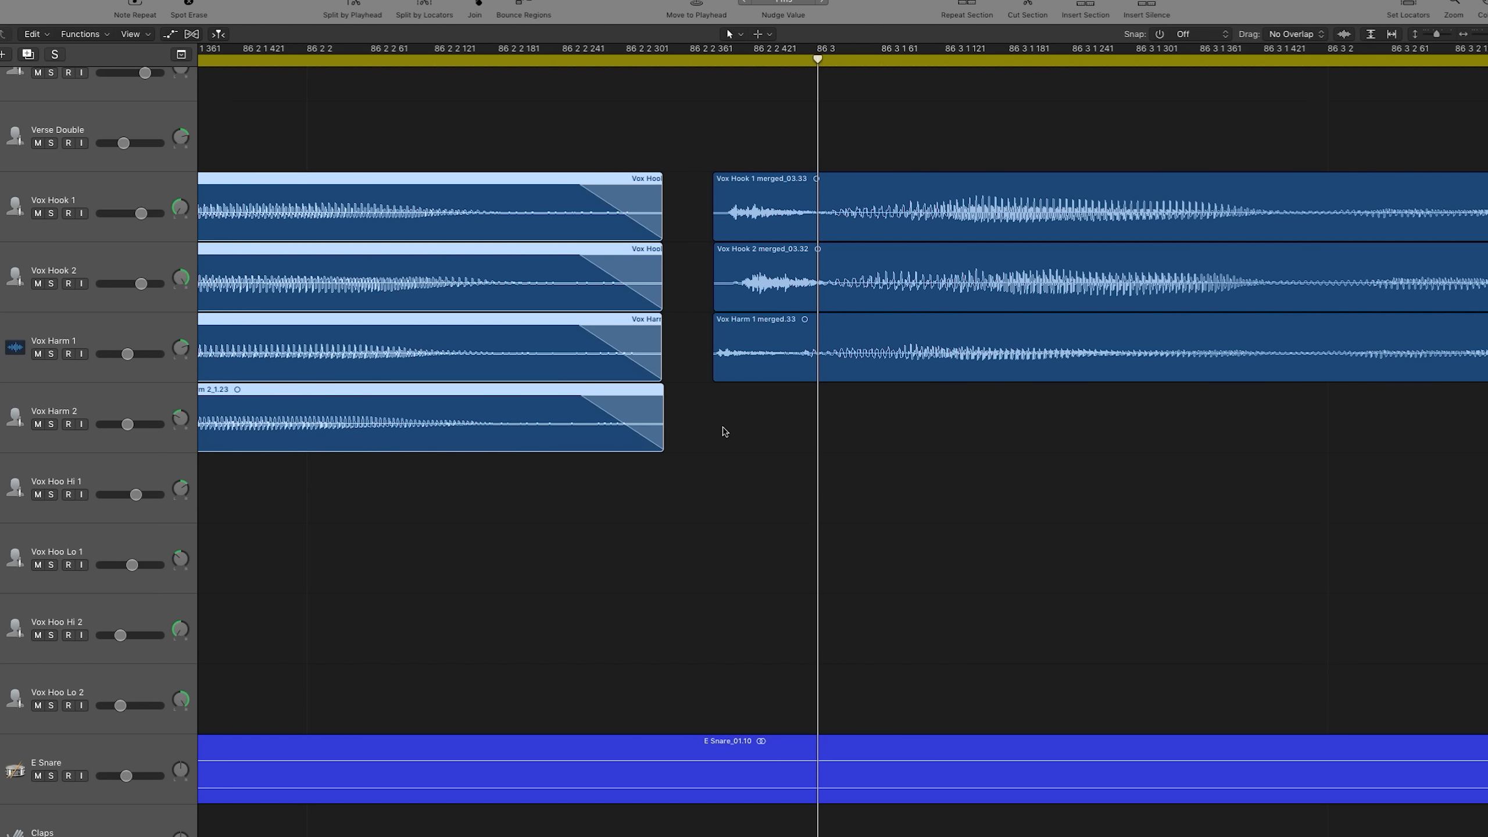
click(725, 426)
Step: Delete the last Vox Hook 1, Vox Hook 2 and Vox Harm 1 regions at the end of the second drop
key(super+Left)
key(super+Left)
key(super+Left)
key(super+Left)
key(super+Left)
key(super+Left)
key(super+Left)
key(super+Left)
key(super+Left)
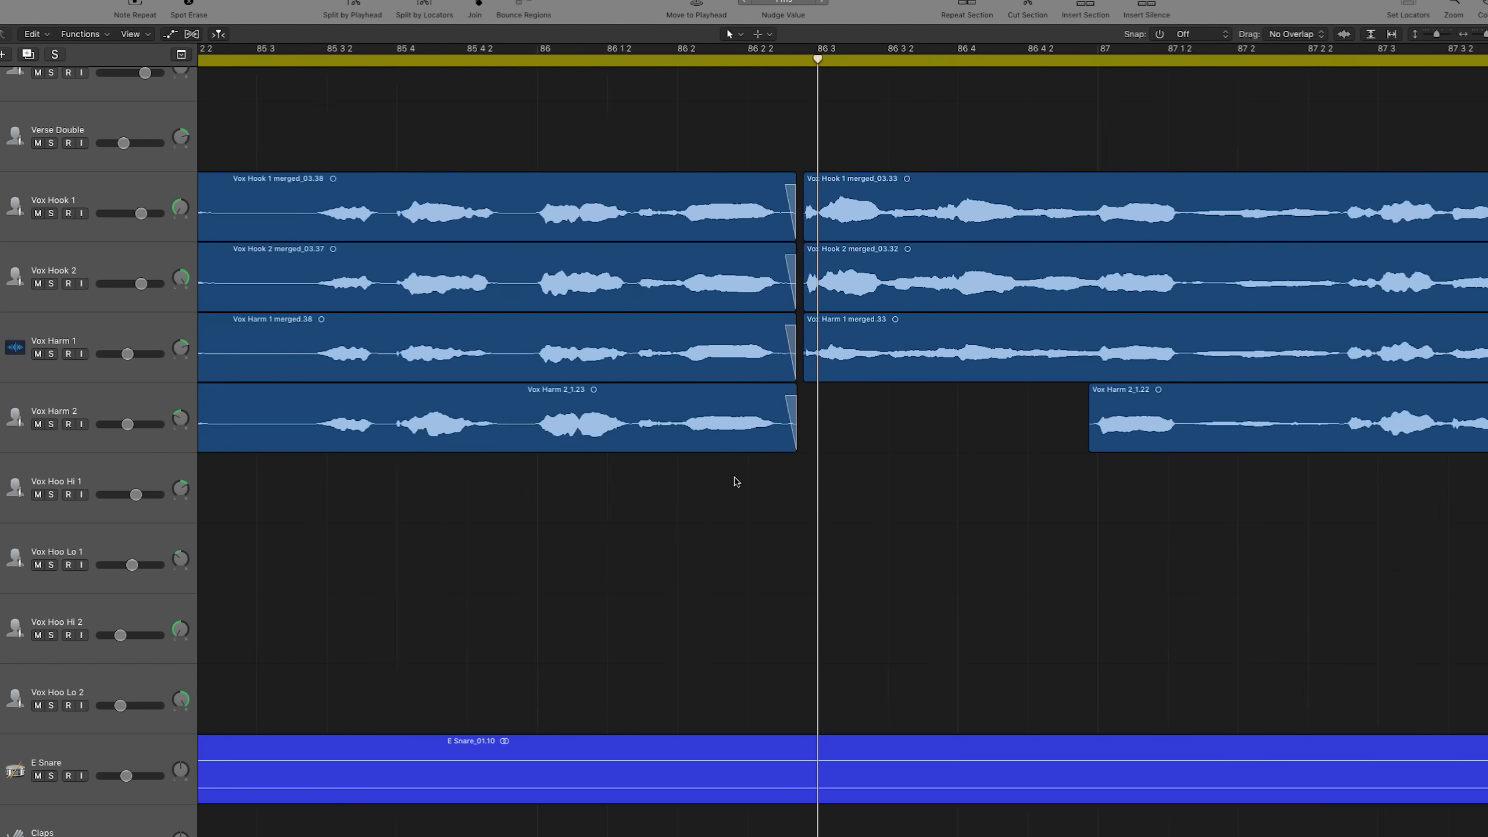
key(super+Left)
key(super+Left)
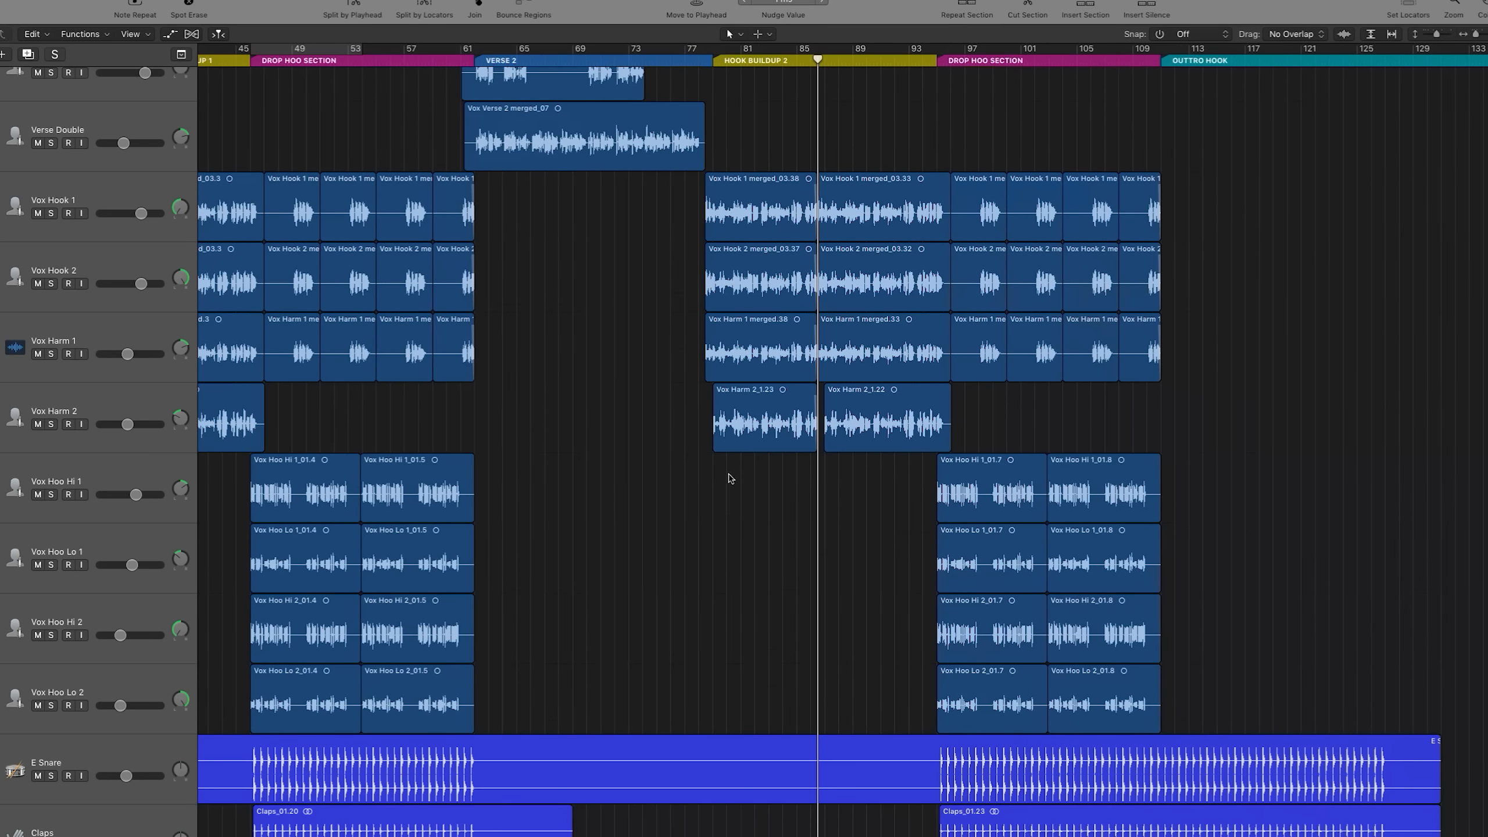
scroll(704, 502, right, 3)
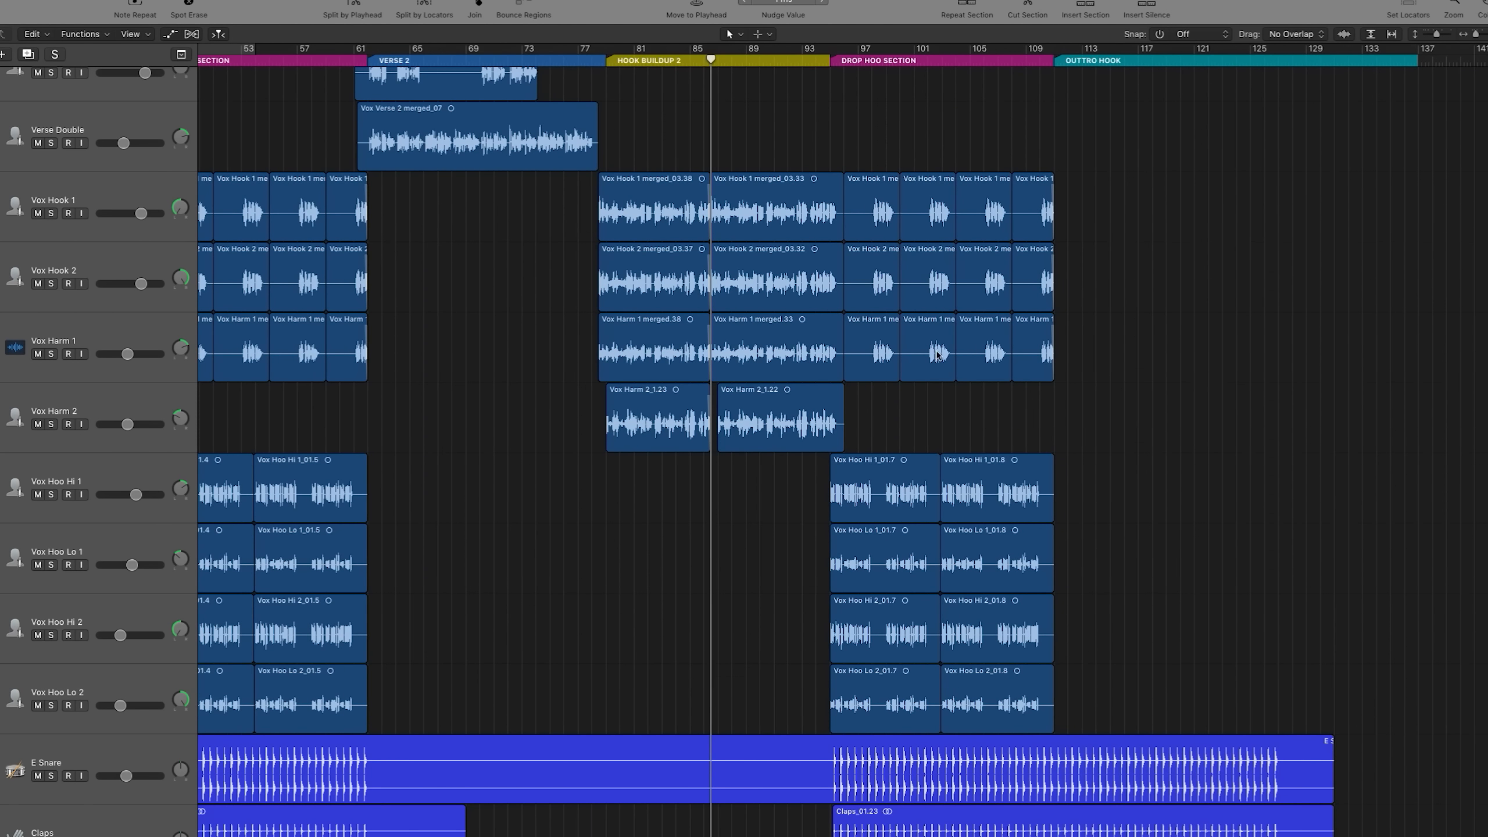
drag(1151, 153, 1025, 407)
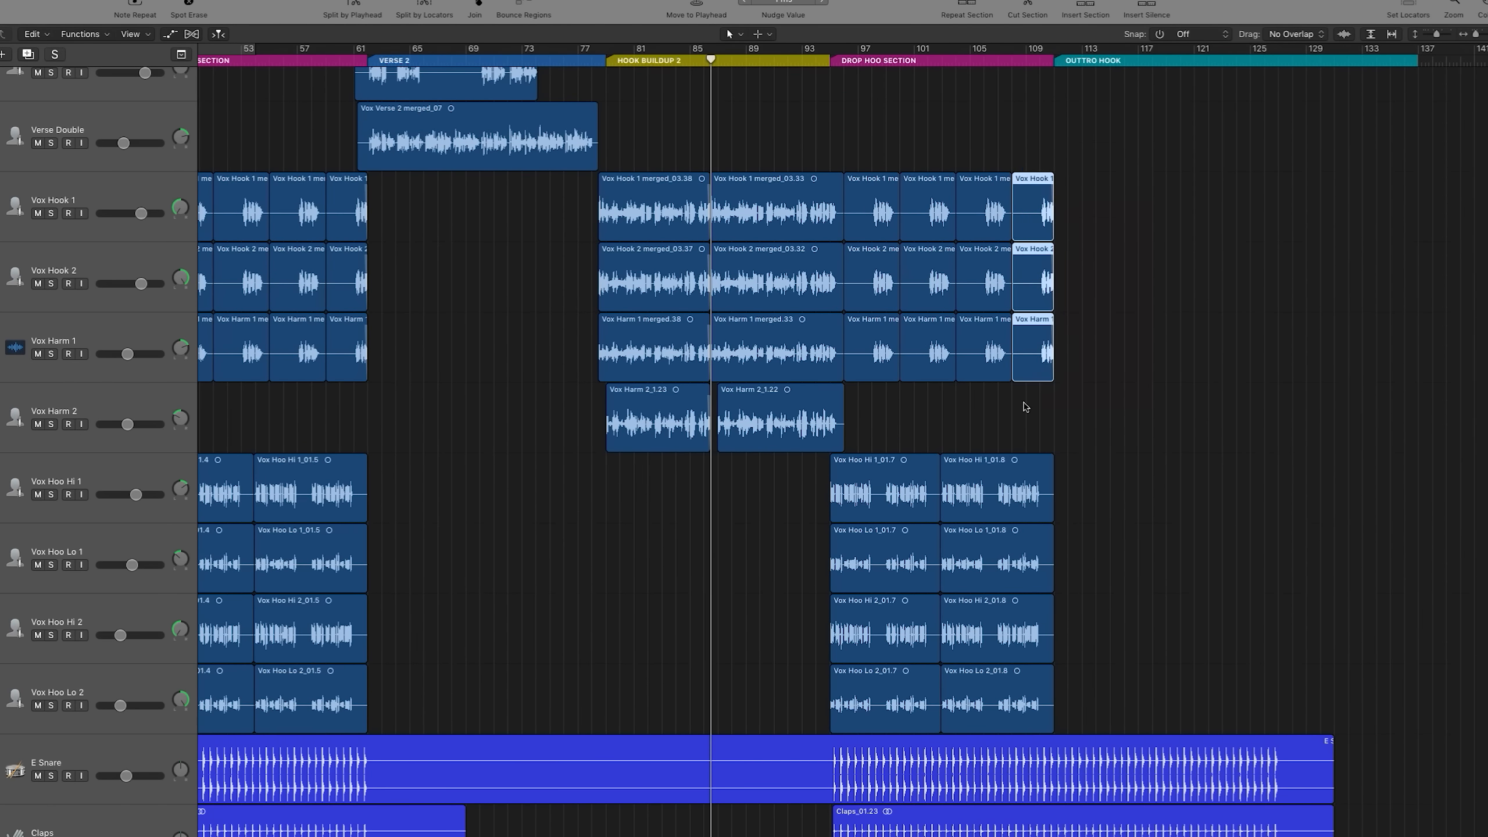
key(Delete)
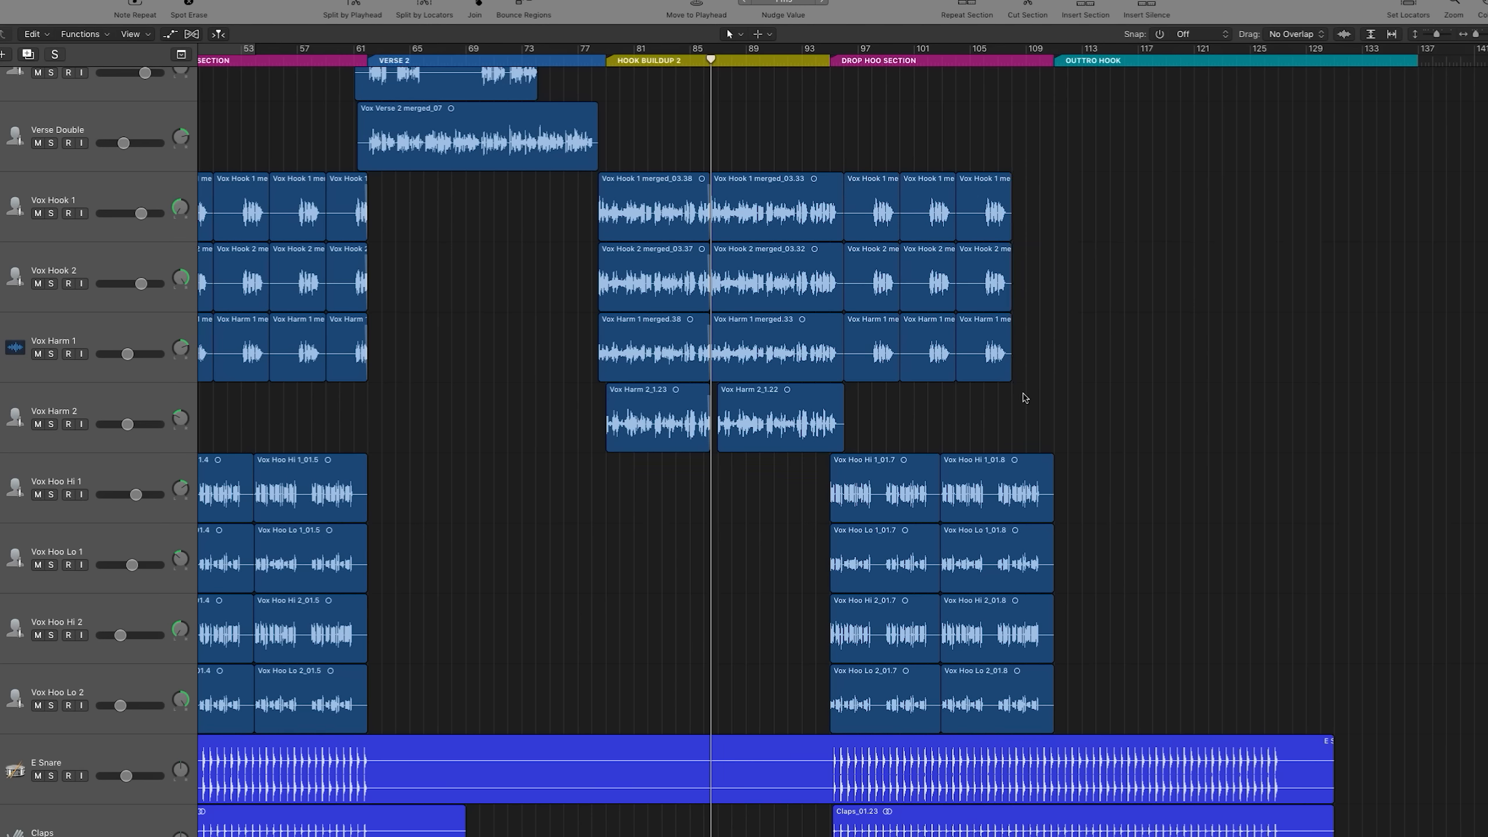
Step: Set snapping to Bar and copy all Hook Buildup 2 hook and harmony regions into Outtro Hook, with Vox Harm 2 starting at bar 111
drag(560, 212, 843, 451)
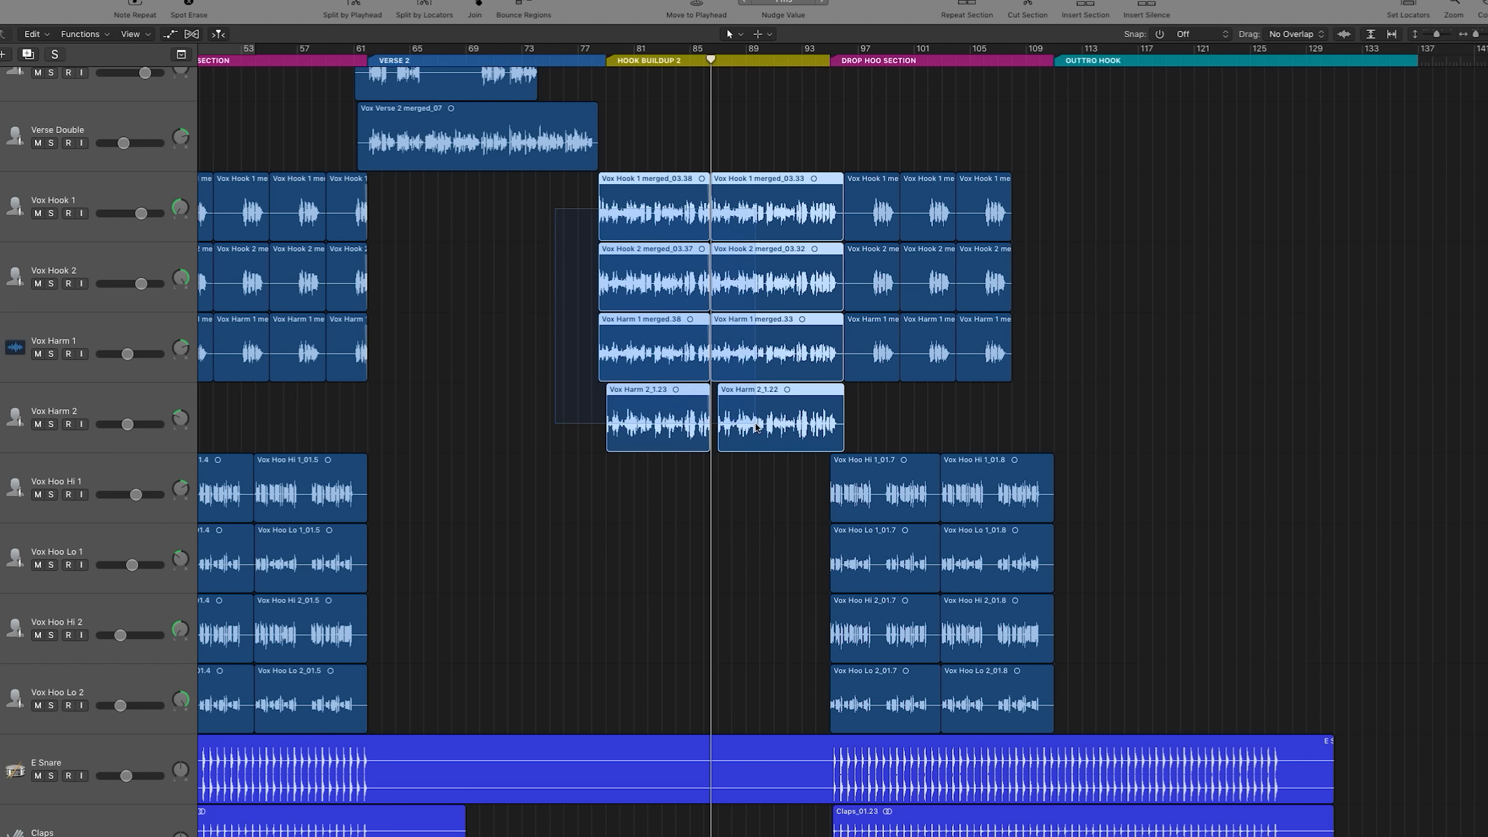
click(1160, 36)
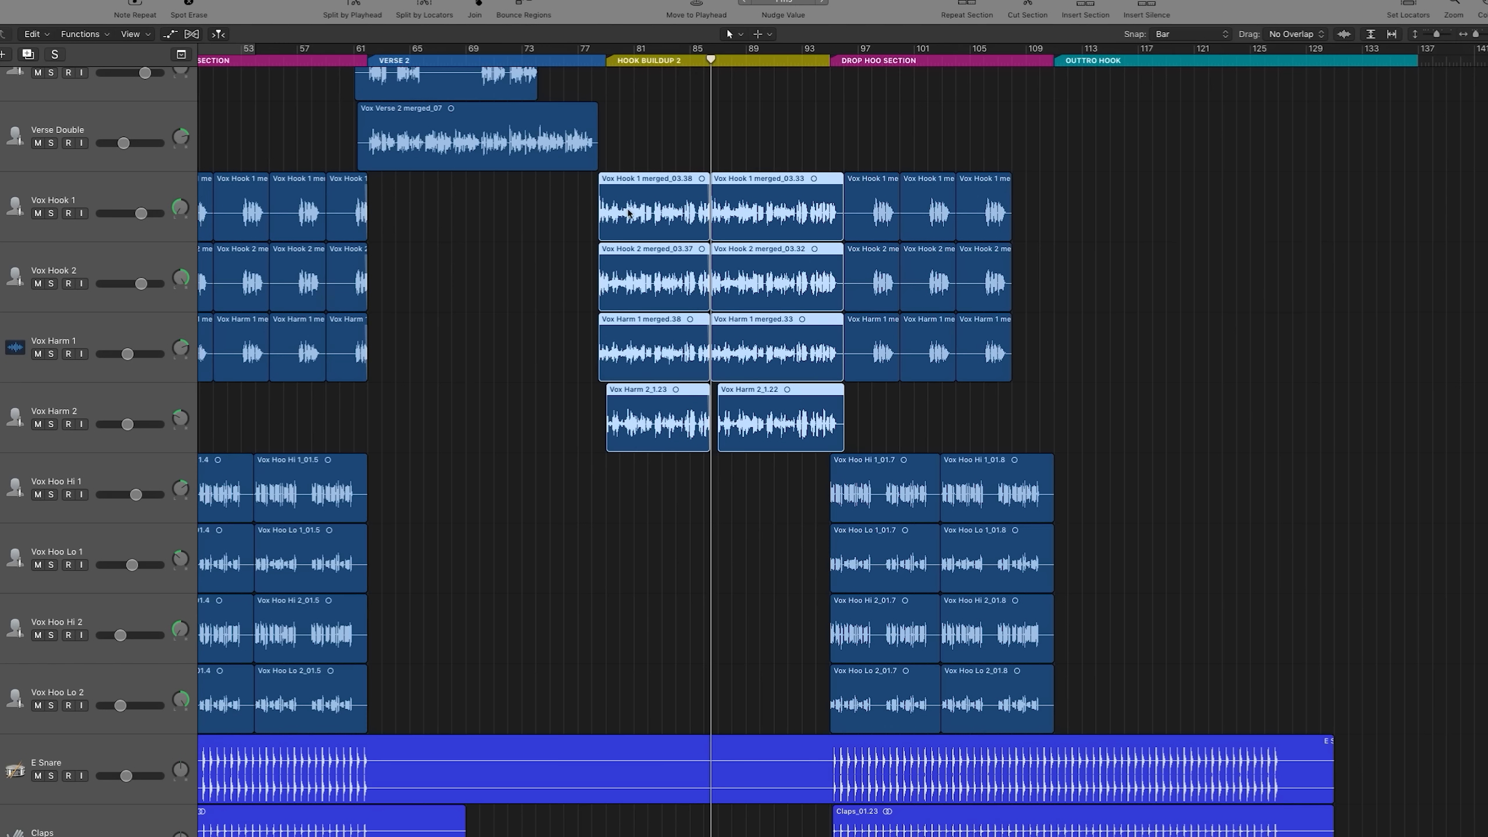
drag(633, 213, 1073, 234)
click(1402, 184)
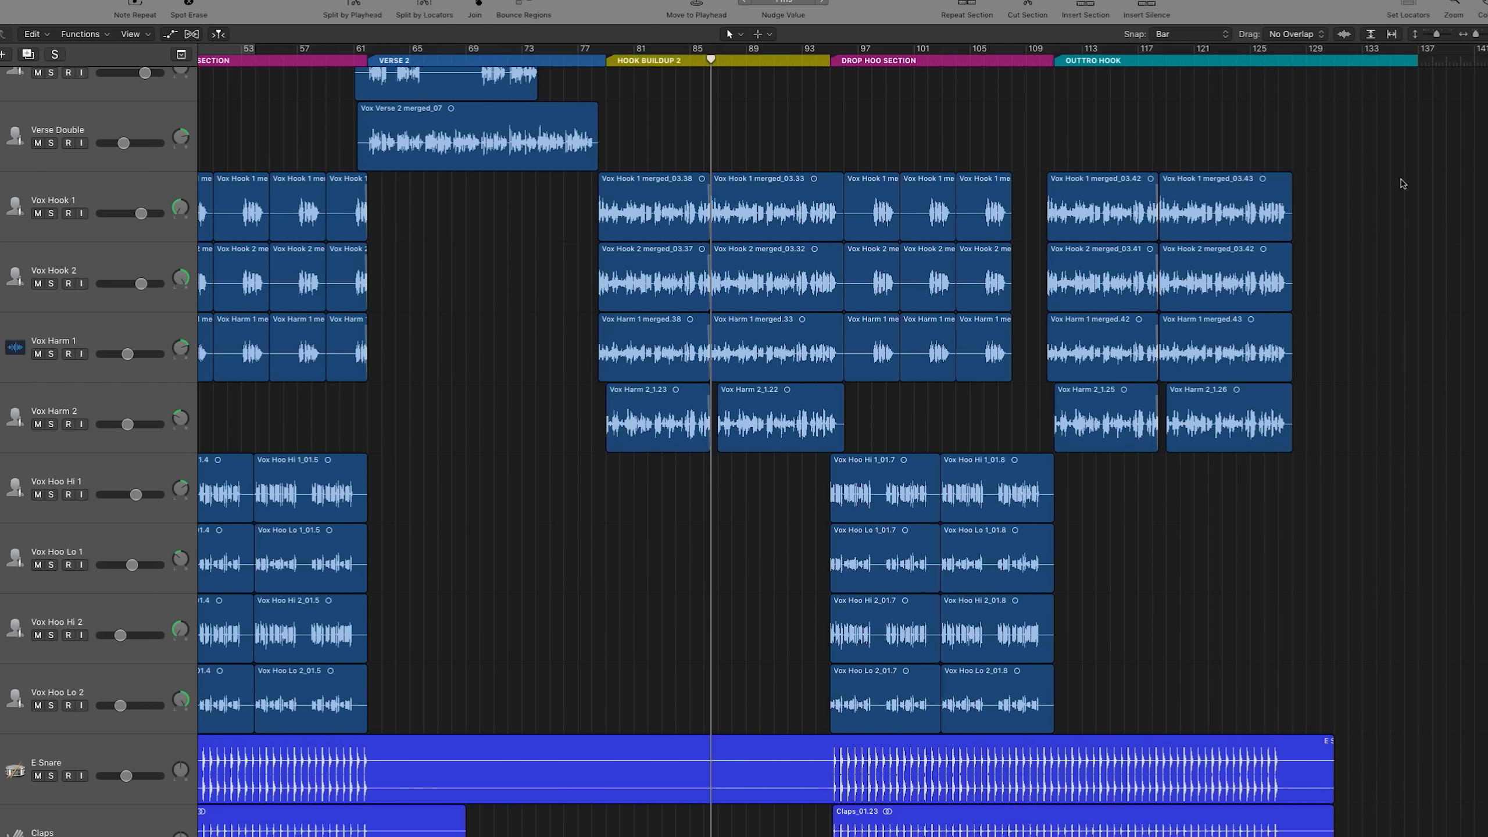
Step: Examine the copied Outtro Hook vocals and how their ends line up with the E Snare and Claps regions
click(1394, 64)
key(super+Right)
key(super+Right)
key(super+Right)
key(super+Right)
key(super+Right)
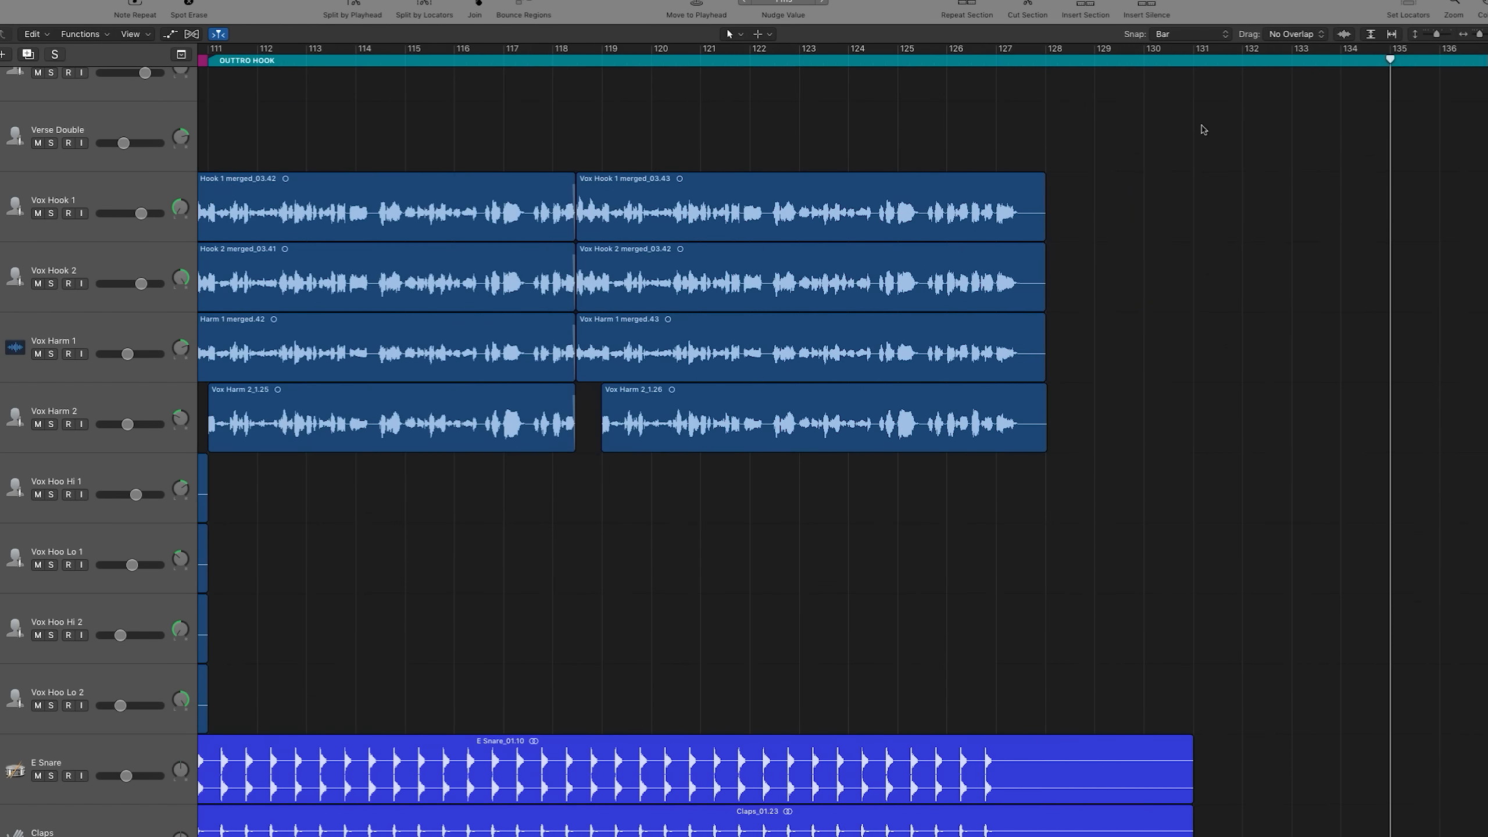
key(super+Left)
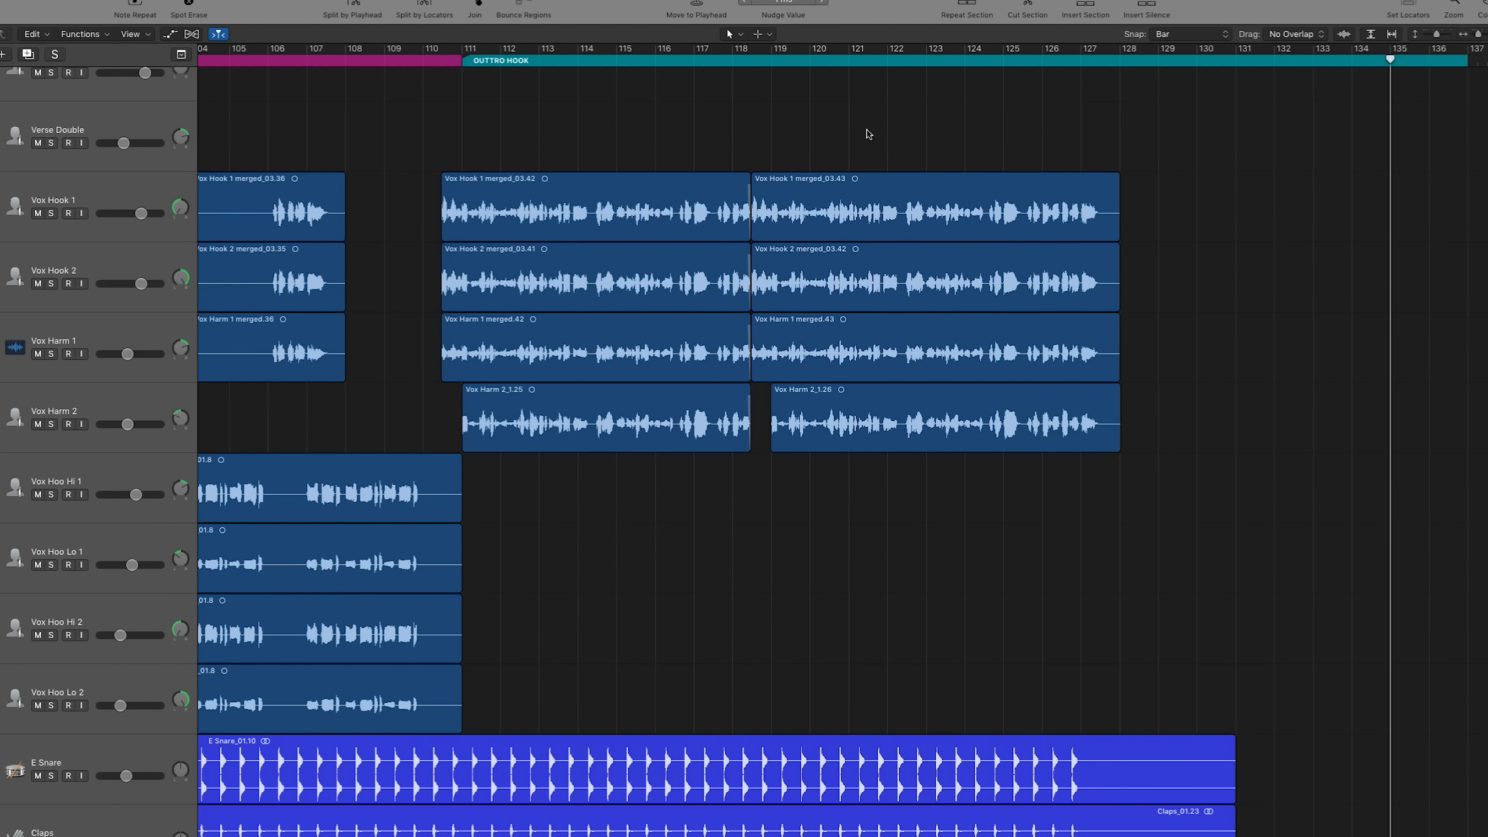
Step: Play the arrangement from the start of Hook Buildup 2 to hear the edited hook and harmony vocals
key(super+Left)
key(super+Left)
key(super+Left)
key(super+Left)
click(605, 62)
key(space)
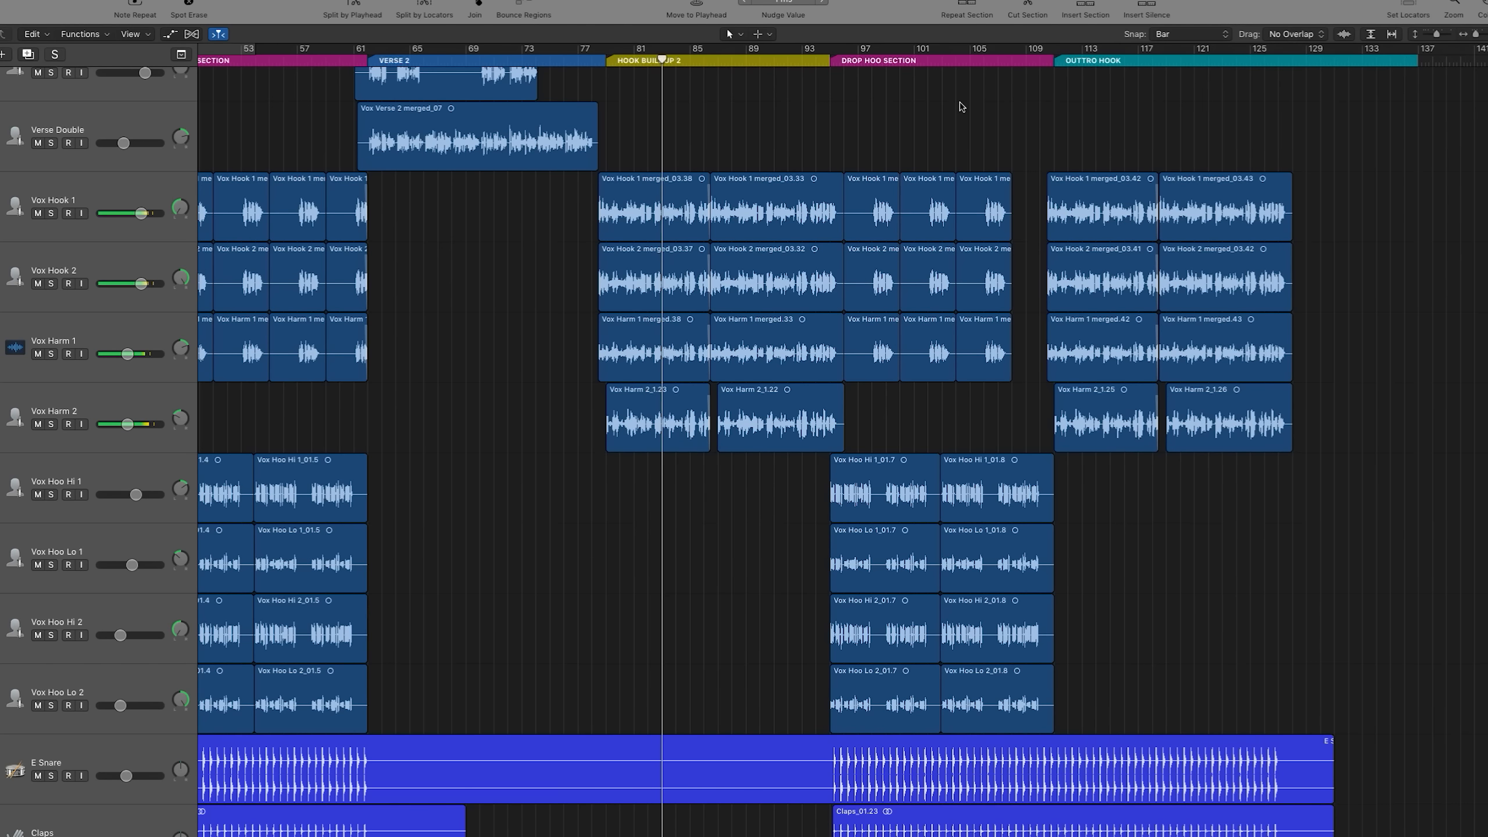